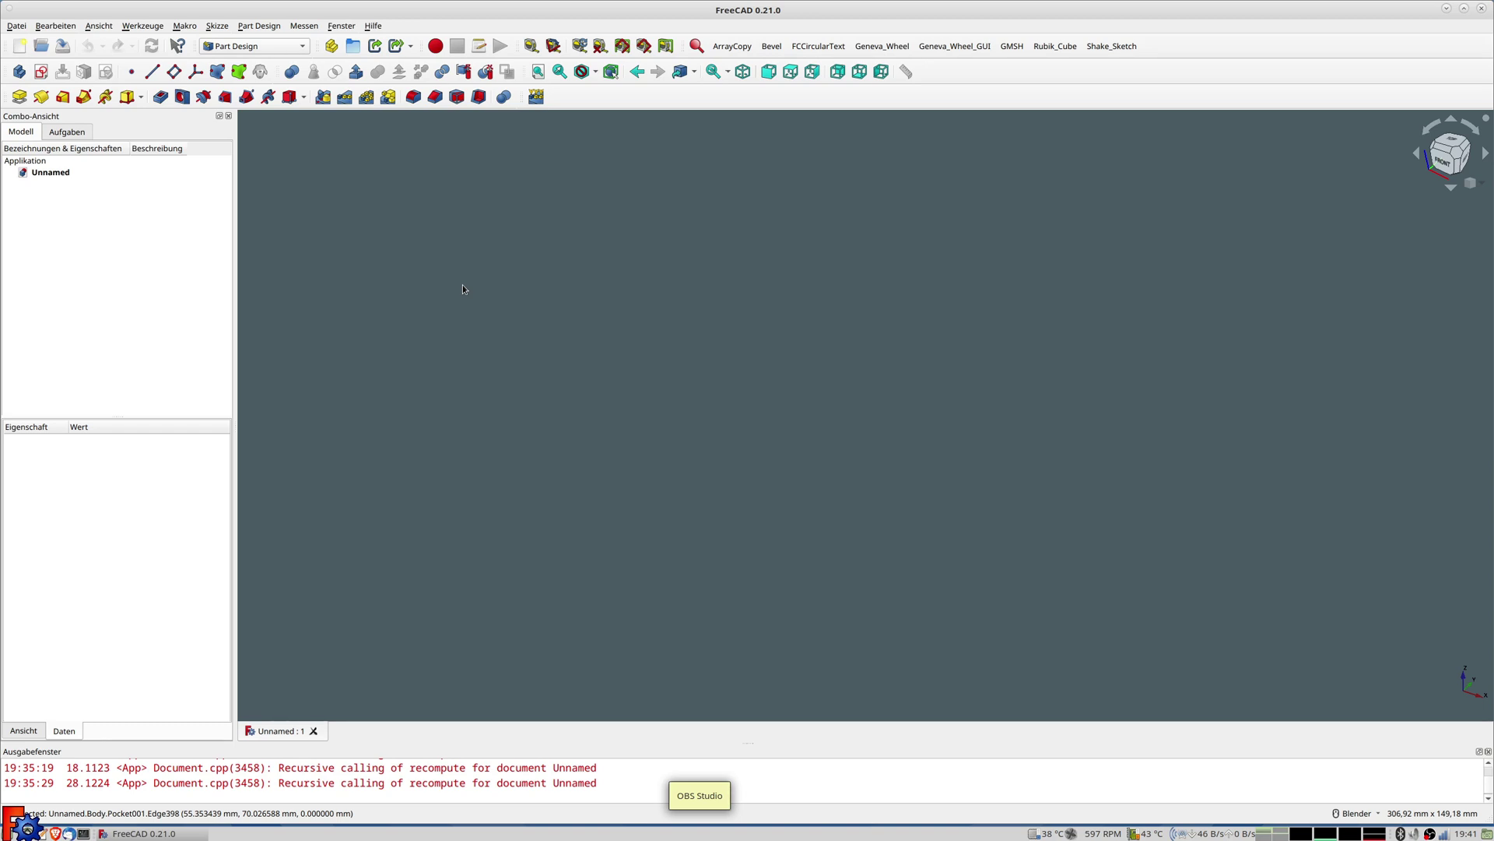
Create a new Body and start a sketch in it on the XY_Plane
{"action": "left_click", "coordinate": [19, 72]}
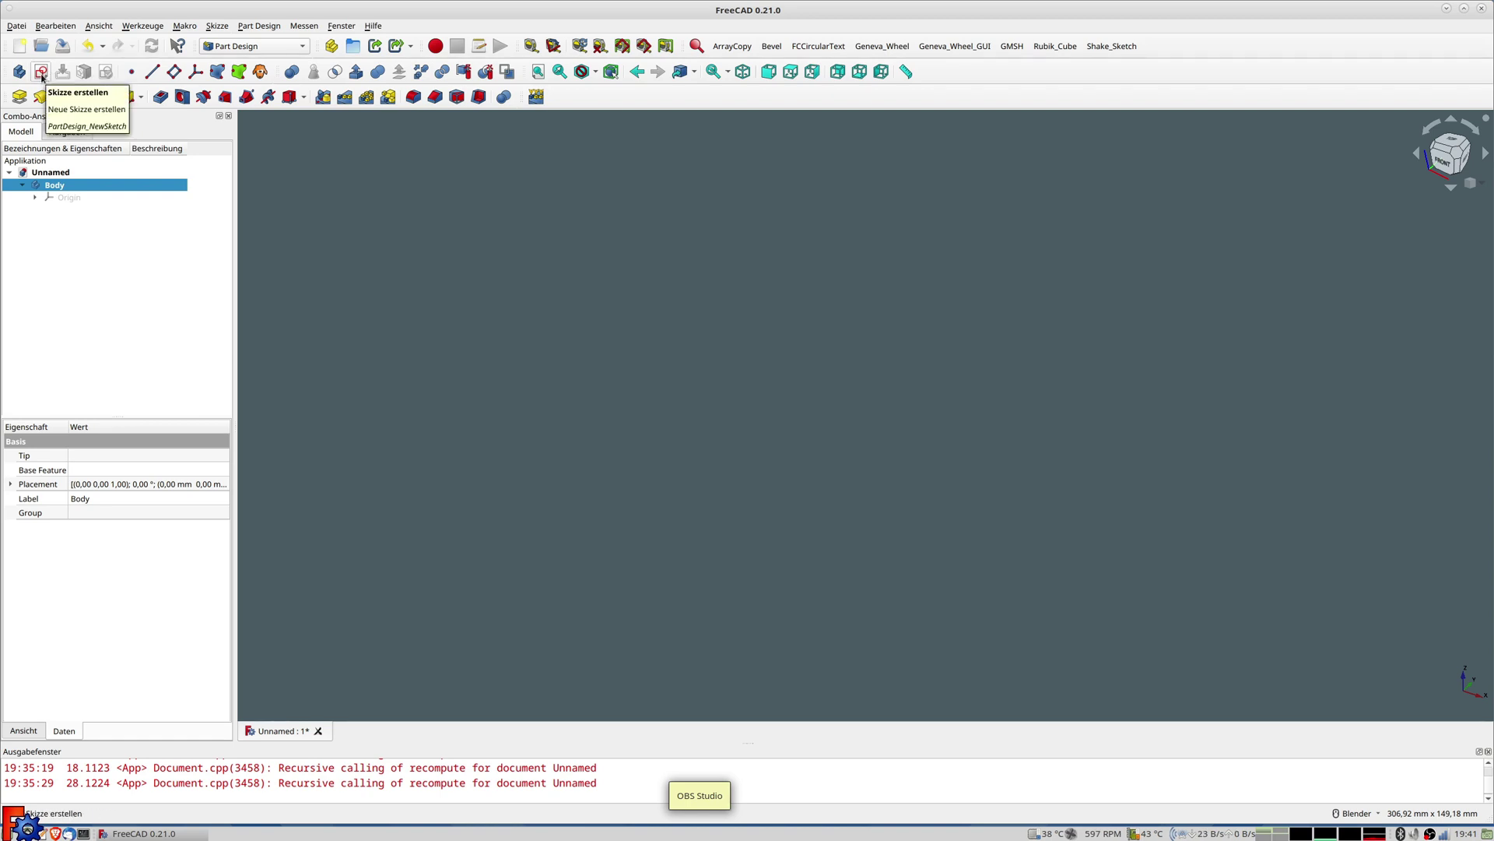
{"action": "left_click", "coordinate": [41, 75]}
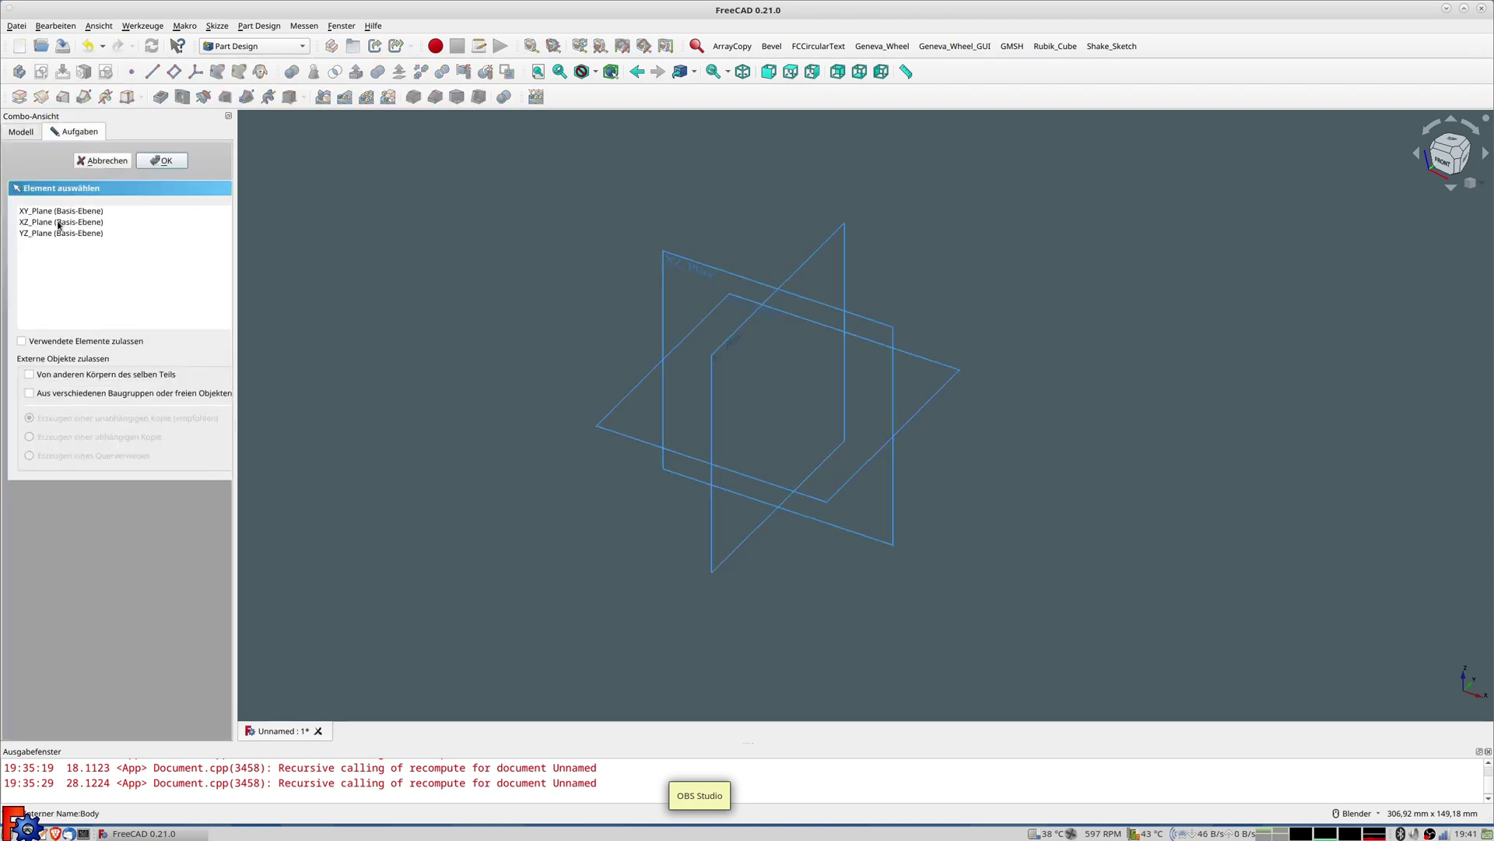
{"action": "left_click", "coordinate": [163, 161]}
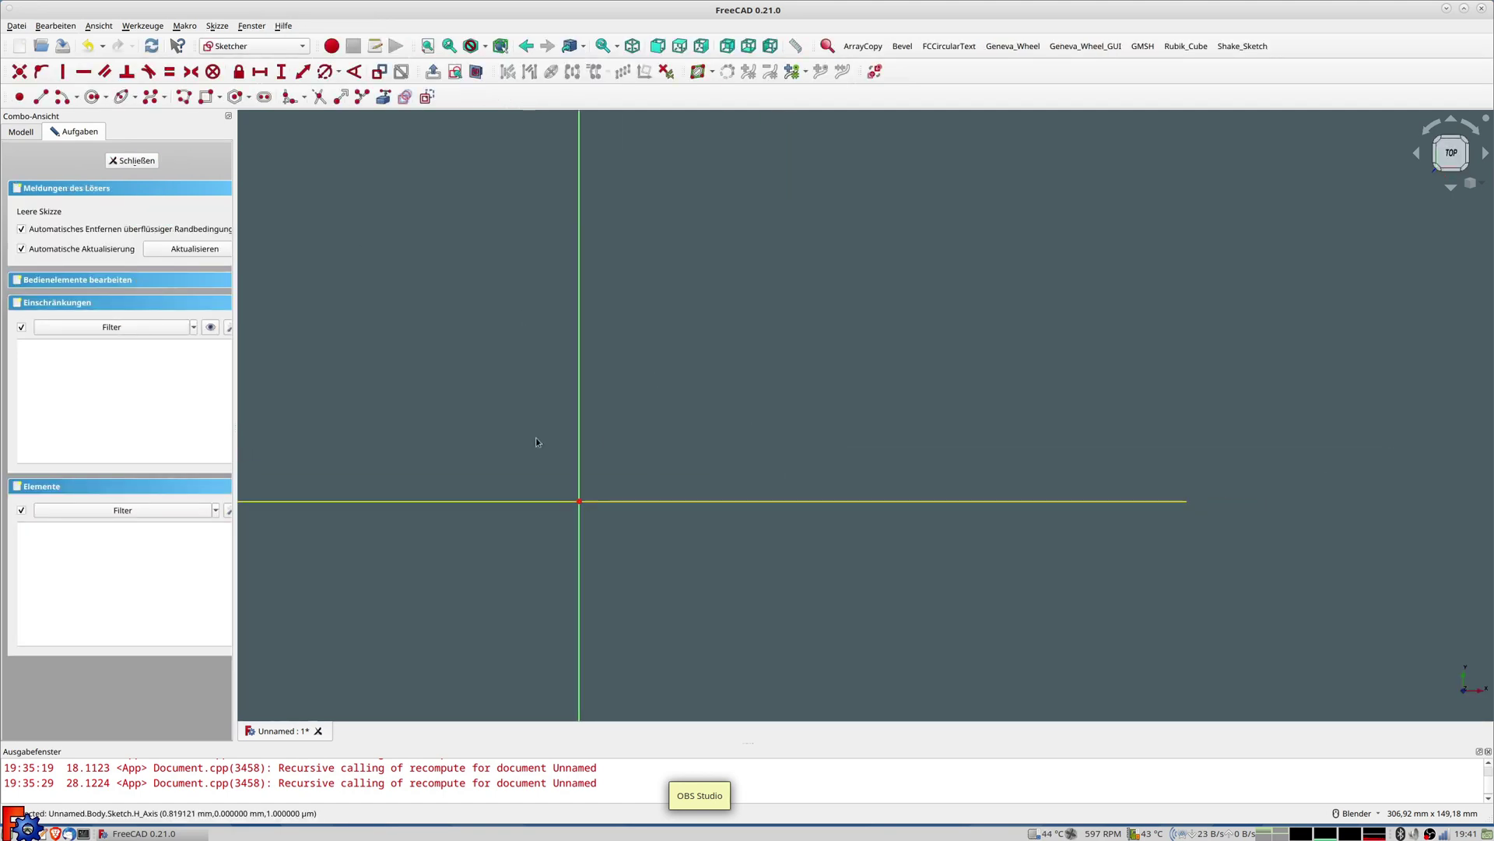
Draw a vertical line down to the origin and a horizontal line running right from it
{"action": "left_click", "coordinate": [92, 96]}
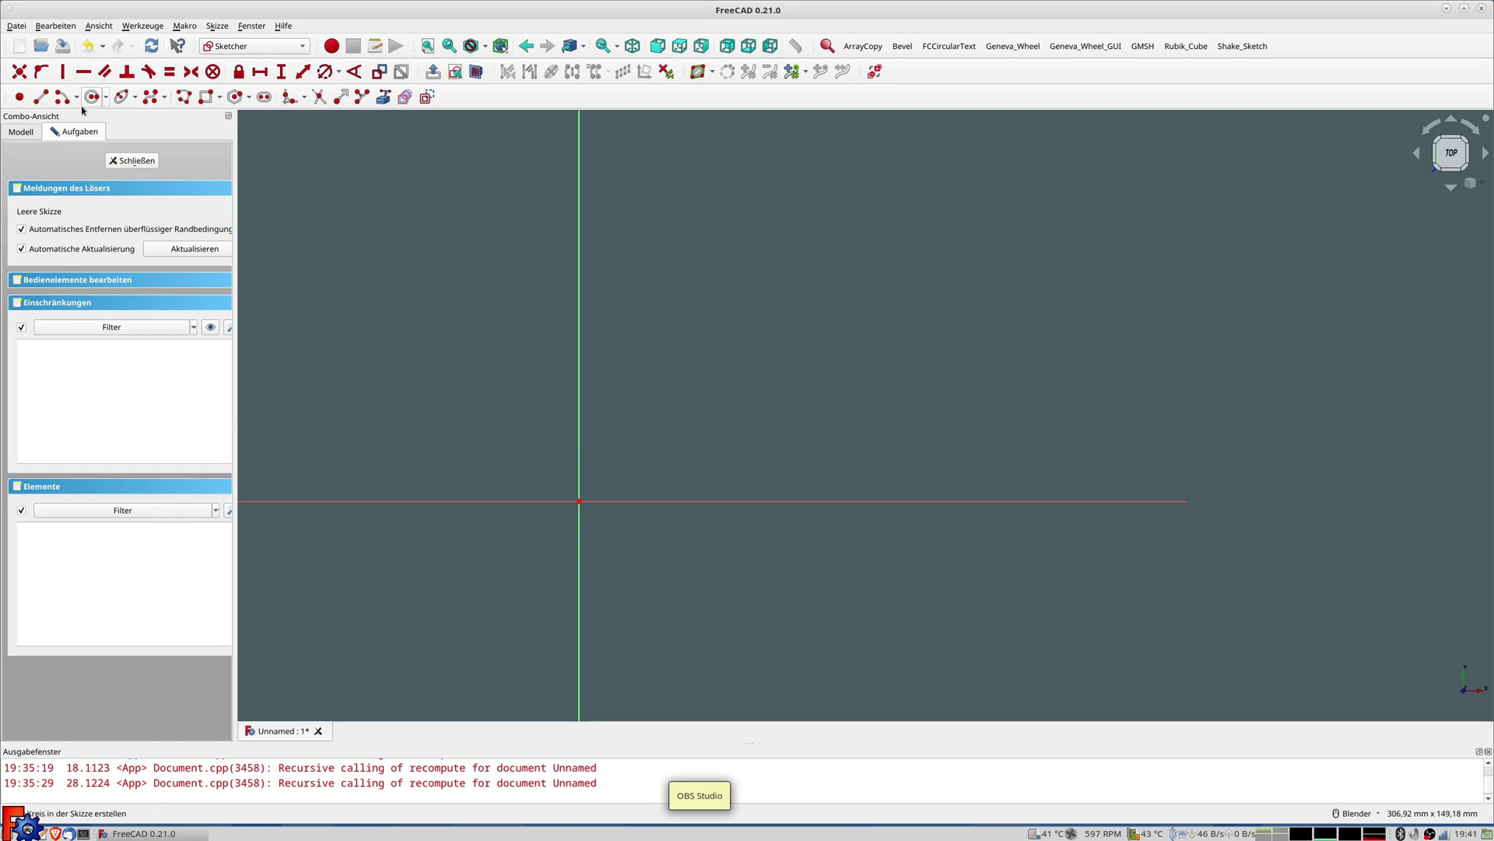
{"action": "left_click", "coordinate": [579, 292]}
{"action": "left_click", "coordinate": [579, 501]}
{"action": "left_click", "coordinate": [579, 500]}
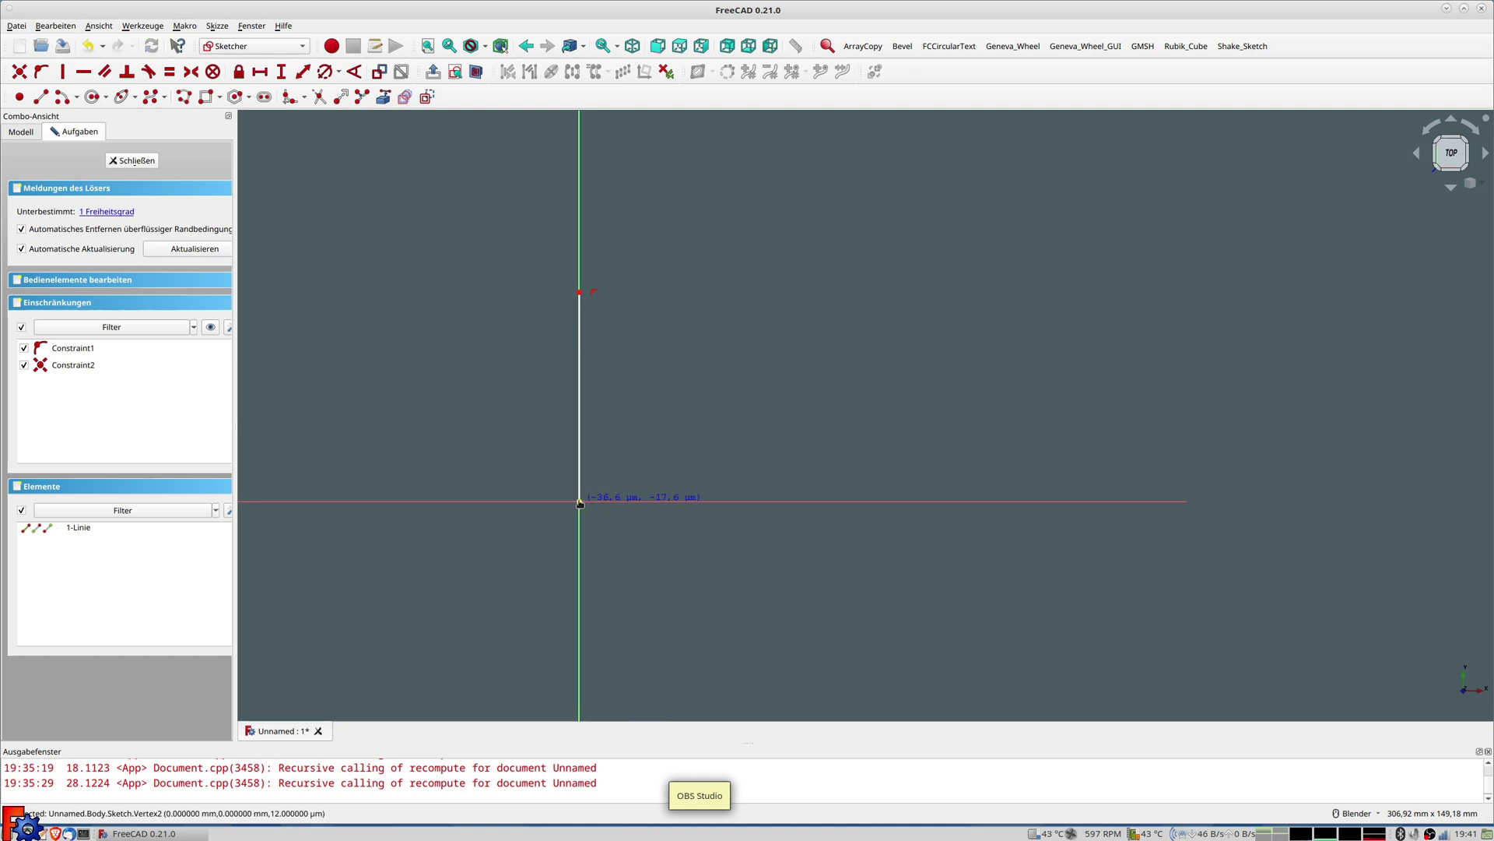
{"action": "left_click", "coordinate": [837, 501]}
{"action": "right_click", "coordinate": [850, 530]}
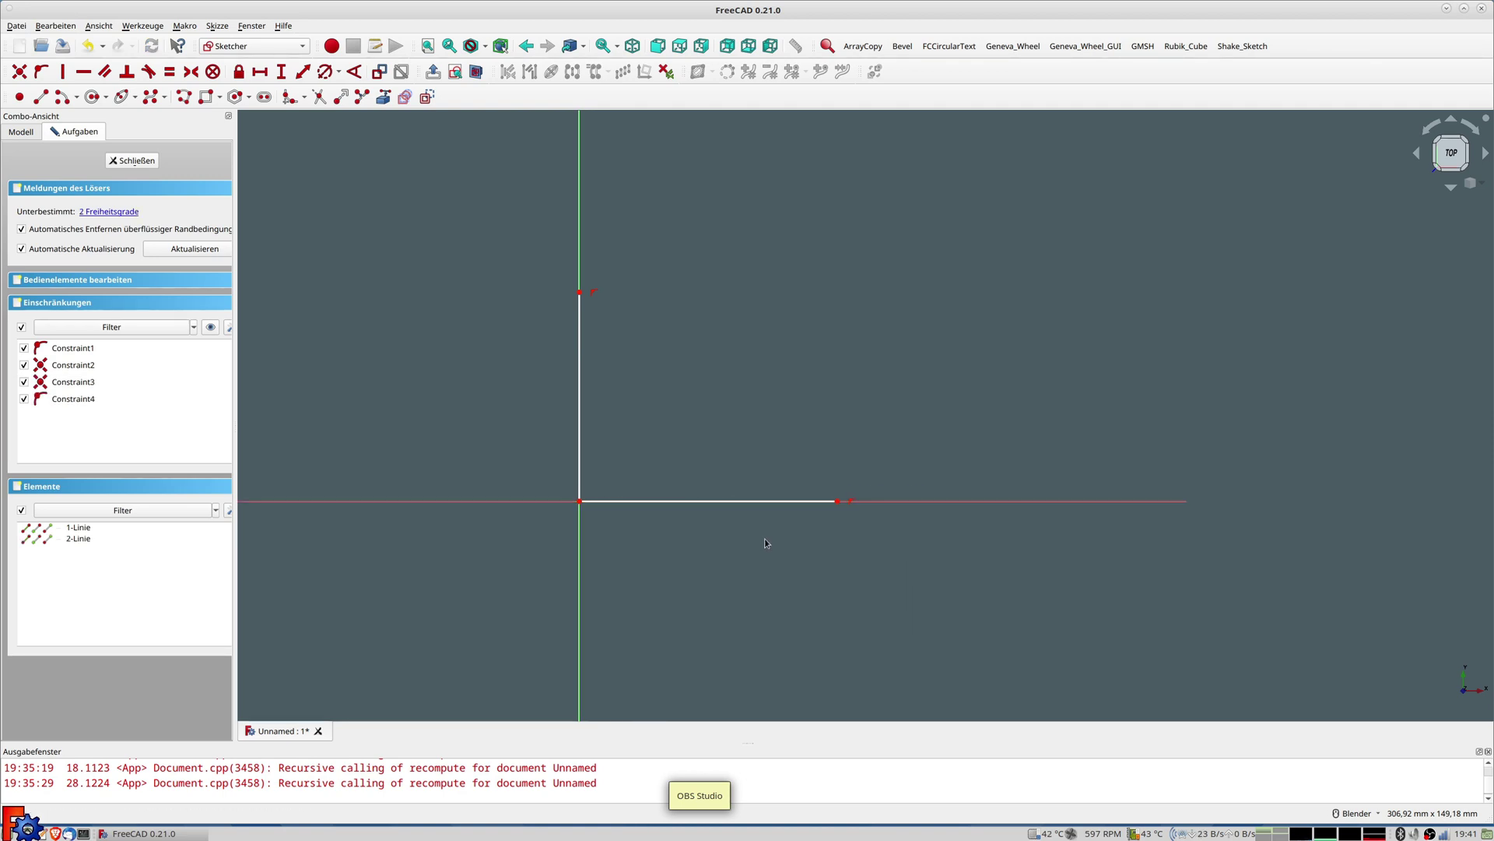
Constrain the horizontal and vertical lines to equal length
{"action": "left_click", "coordinate": [725, 502]}
{"action": "left_click", "coordinate": [579, 378]}
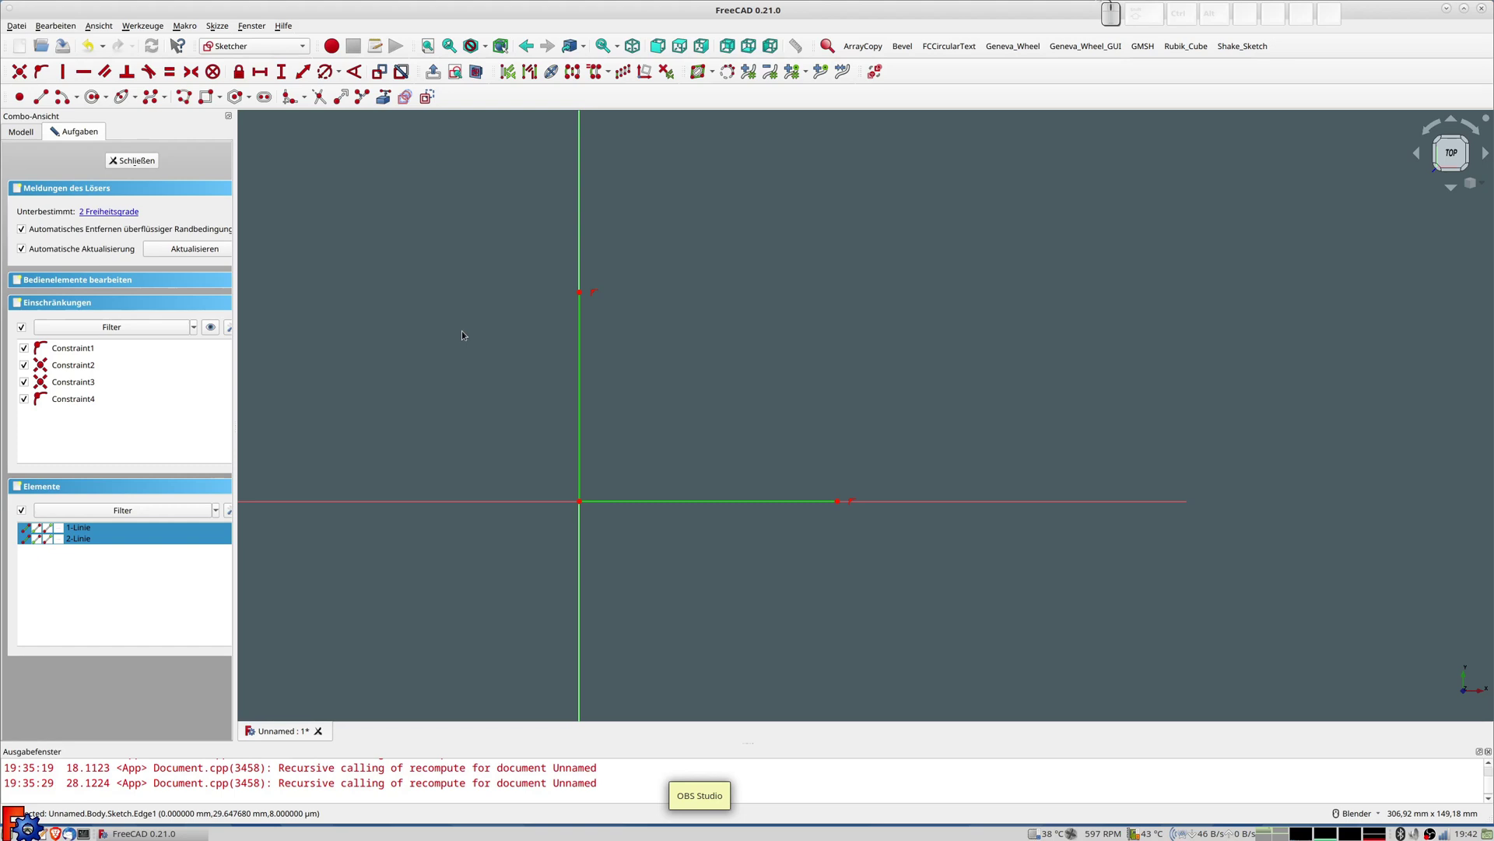
{"action": "key", "text": "e"}
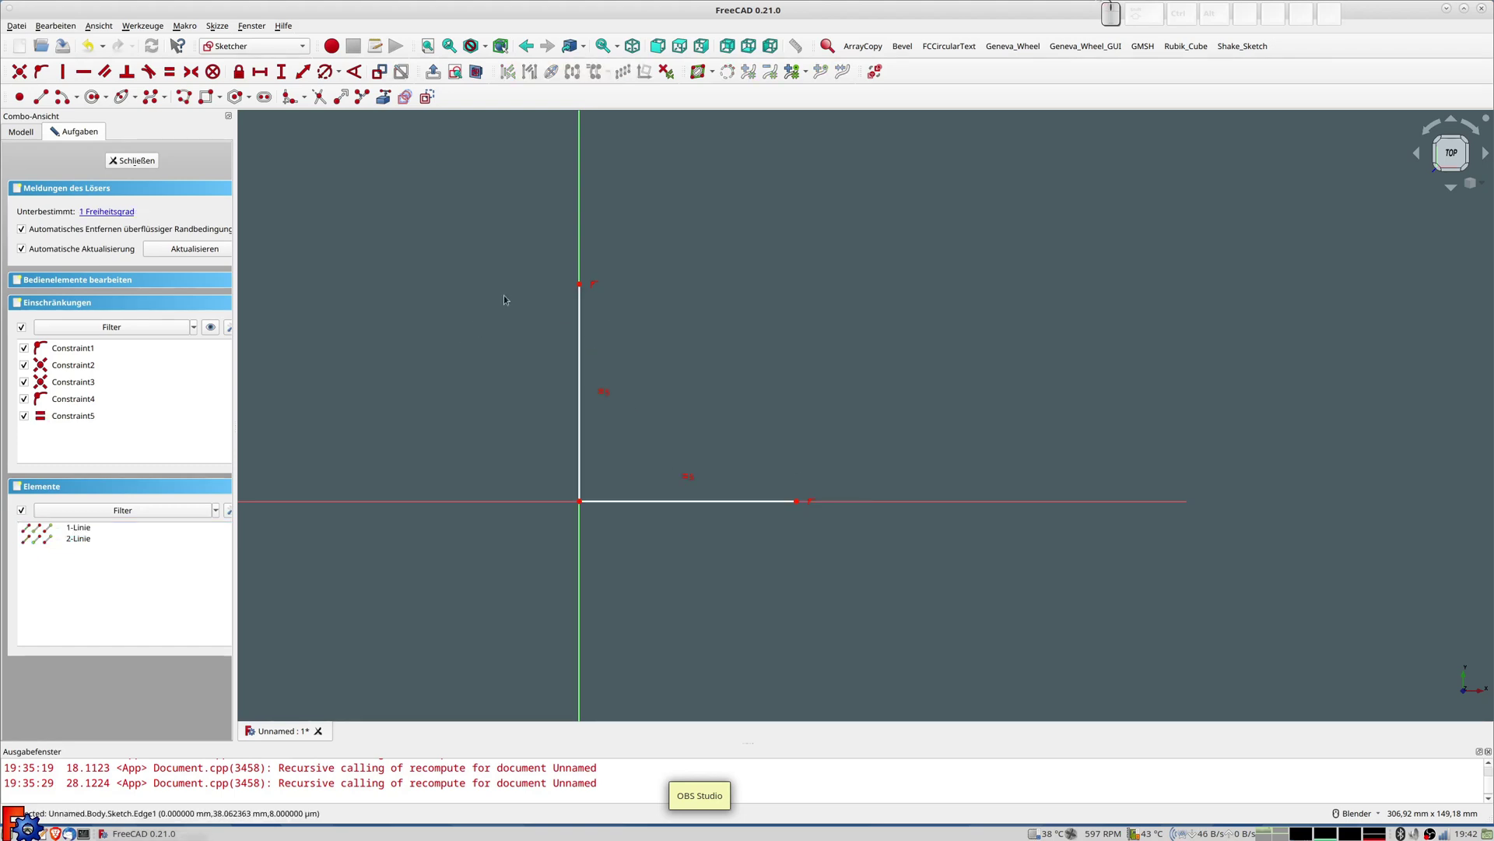
Give the vertical line a 70 mm length and place its dimension to the left
{"action": "left_click", "coordinate": [580, 310]}
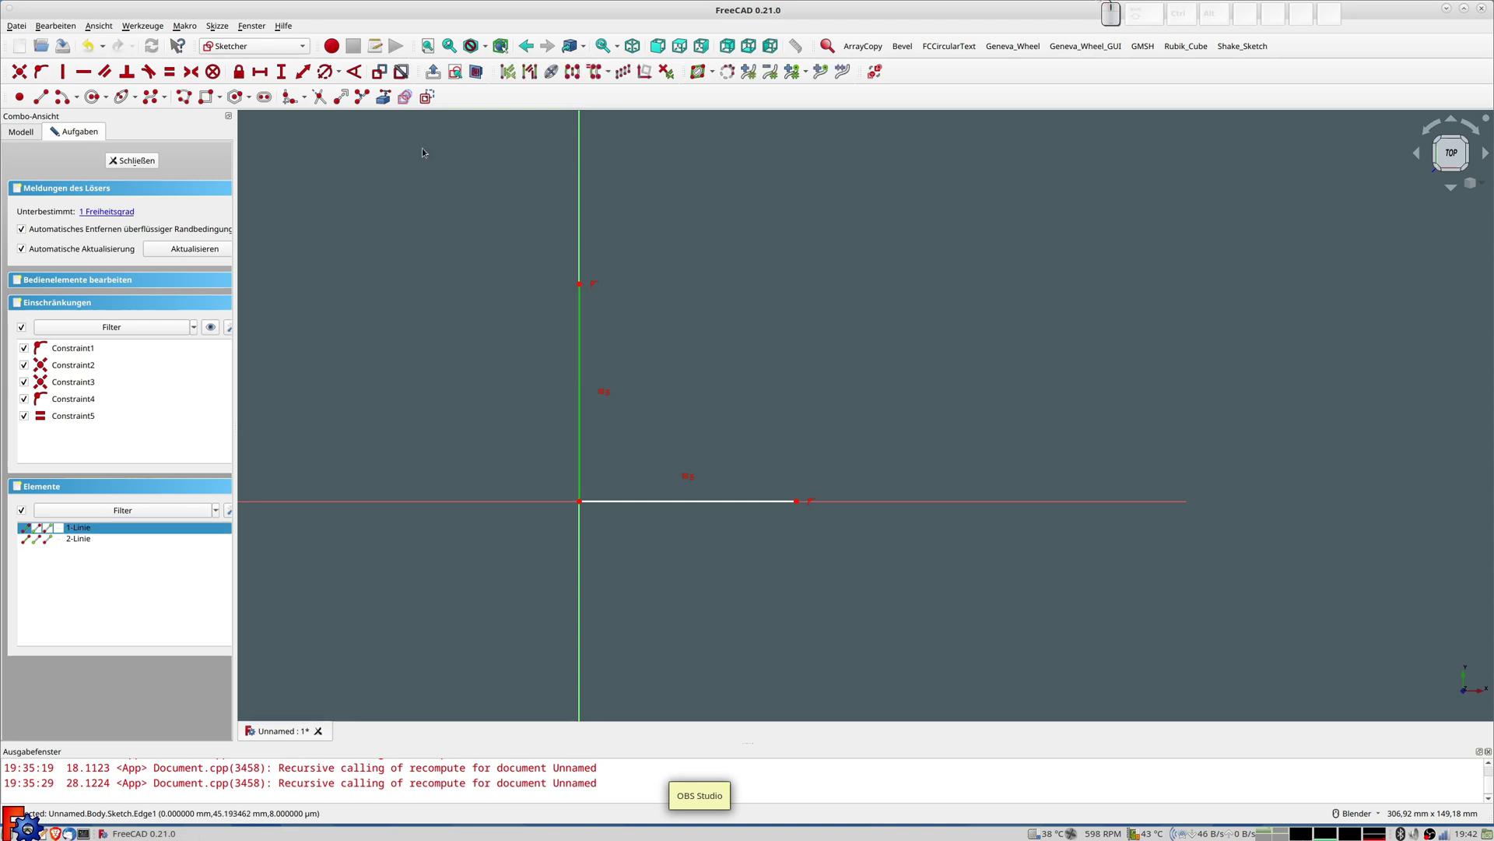
{"action": "left_click", "coordinate": [305, 76]}
{"action": "type", "text": "70"}
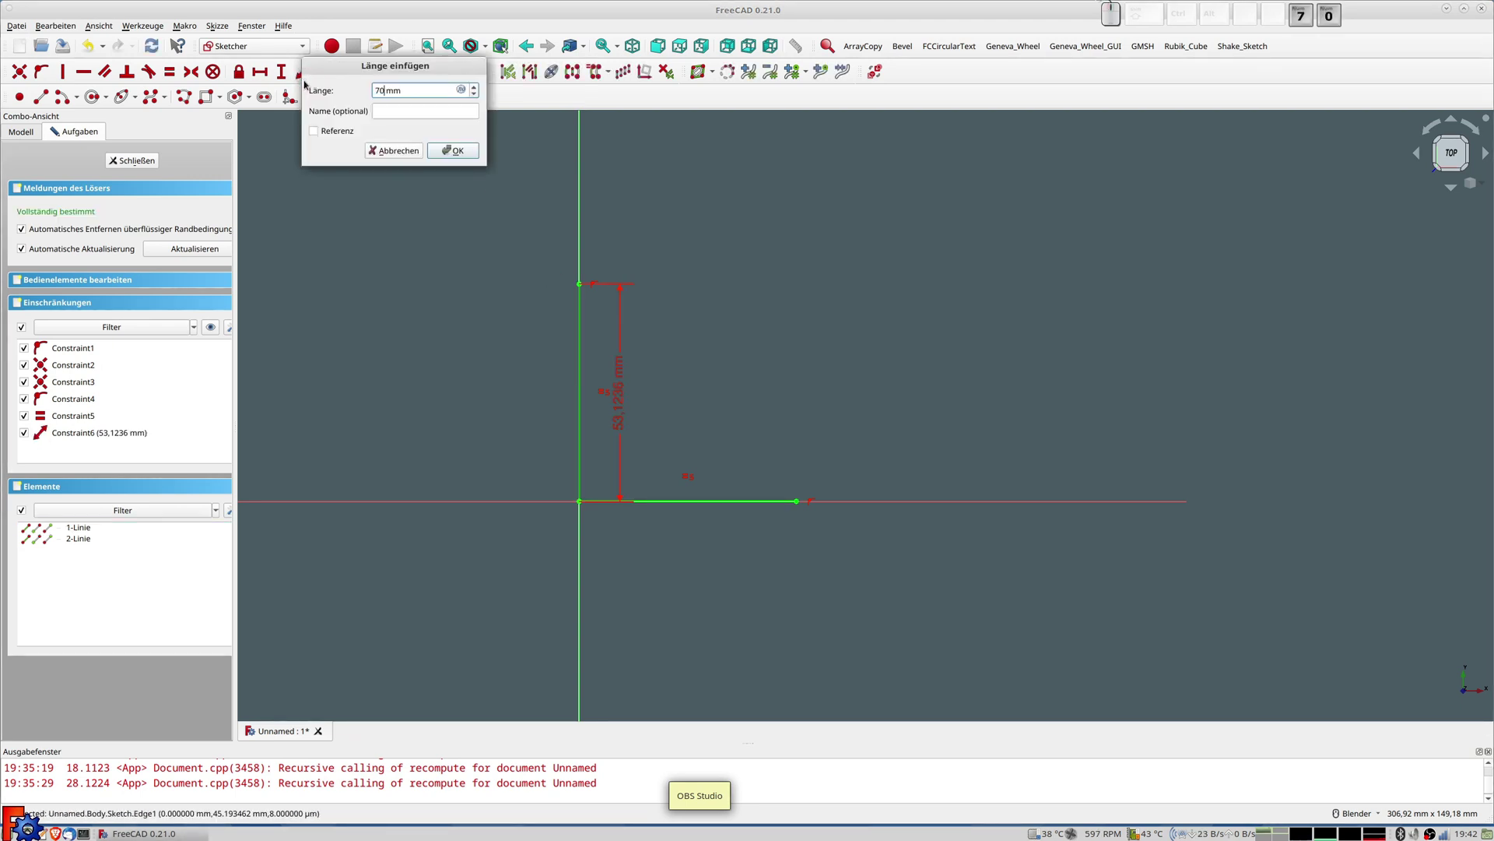
{"action": "key", "text": "Return"}
{"action": "left_click_drag", "start_coordinate": [618, 367], "coordinate": [468, 360]}
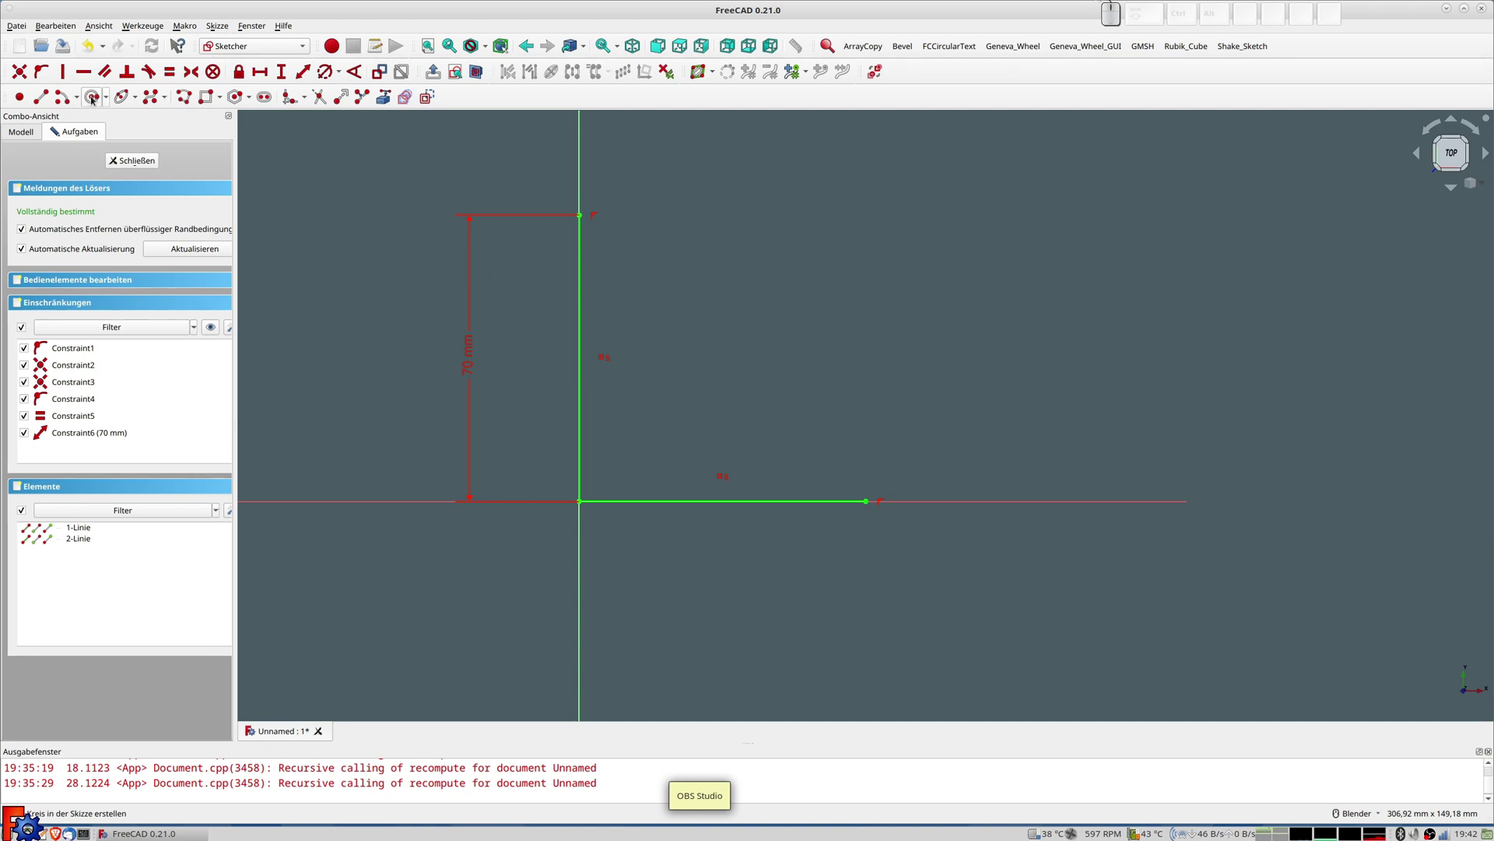
Draw a circle centred at the origin through the top of the vertical line
{"action": "left_click", "coordinate": [579, 501]}
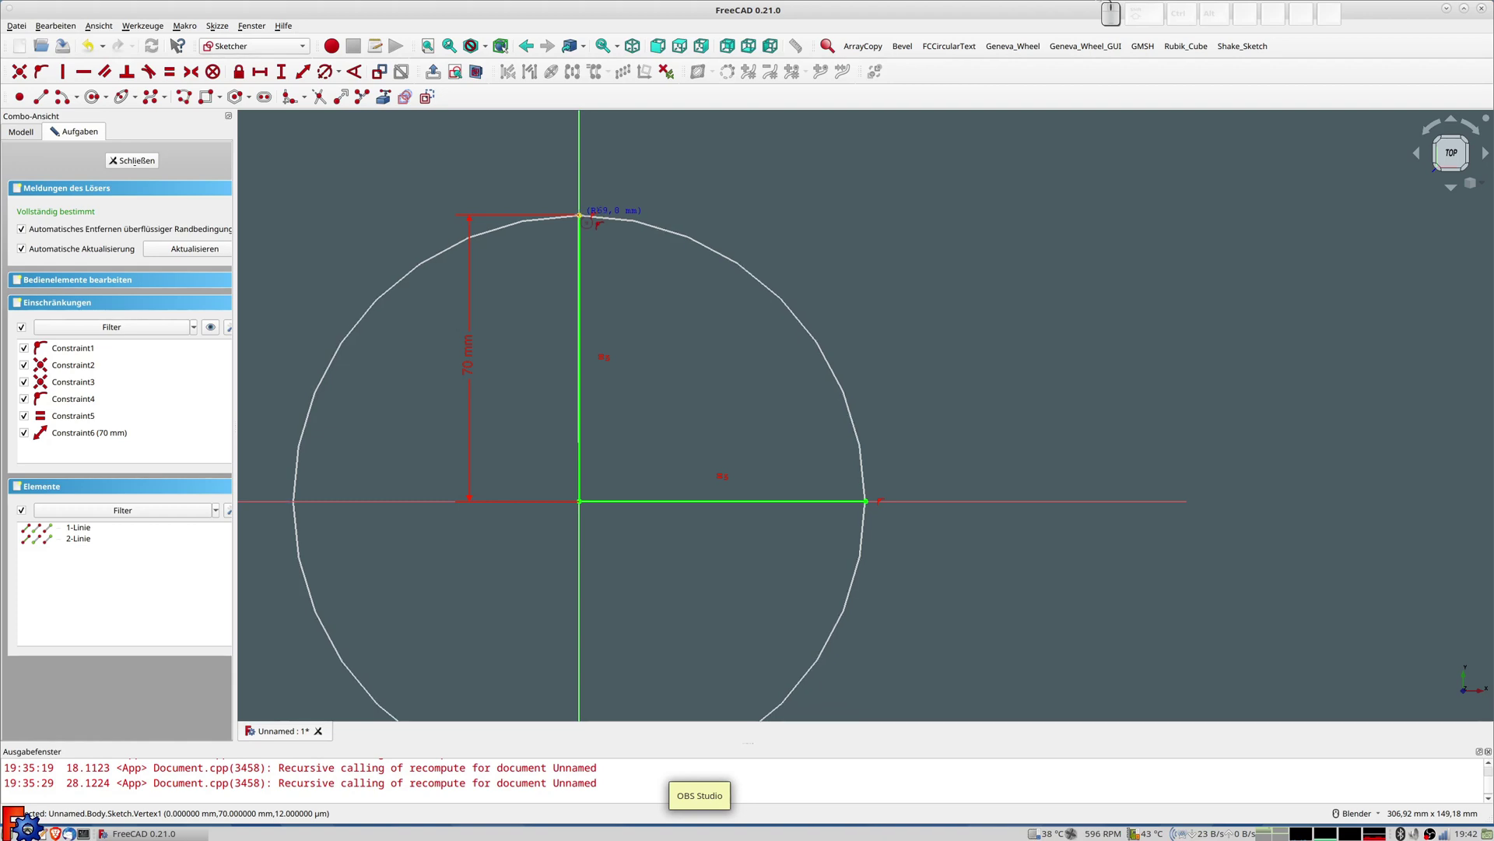
{"action": "scroll", "coordinate": [586, 232], "scroll_direction": "up", "scroll_amount": 1}
{"action": "scroll", "coordinate": [586, 232], "scroll_direction": "up", "scroll_amount": 3}
{"action": "scroll", "coordinate": [588, 202], "scroll_direction": "up", "scroll_amount": 2}
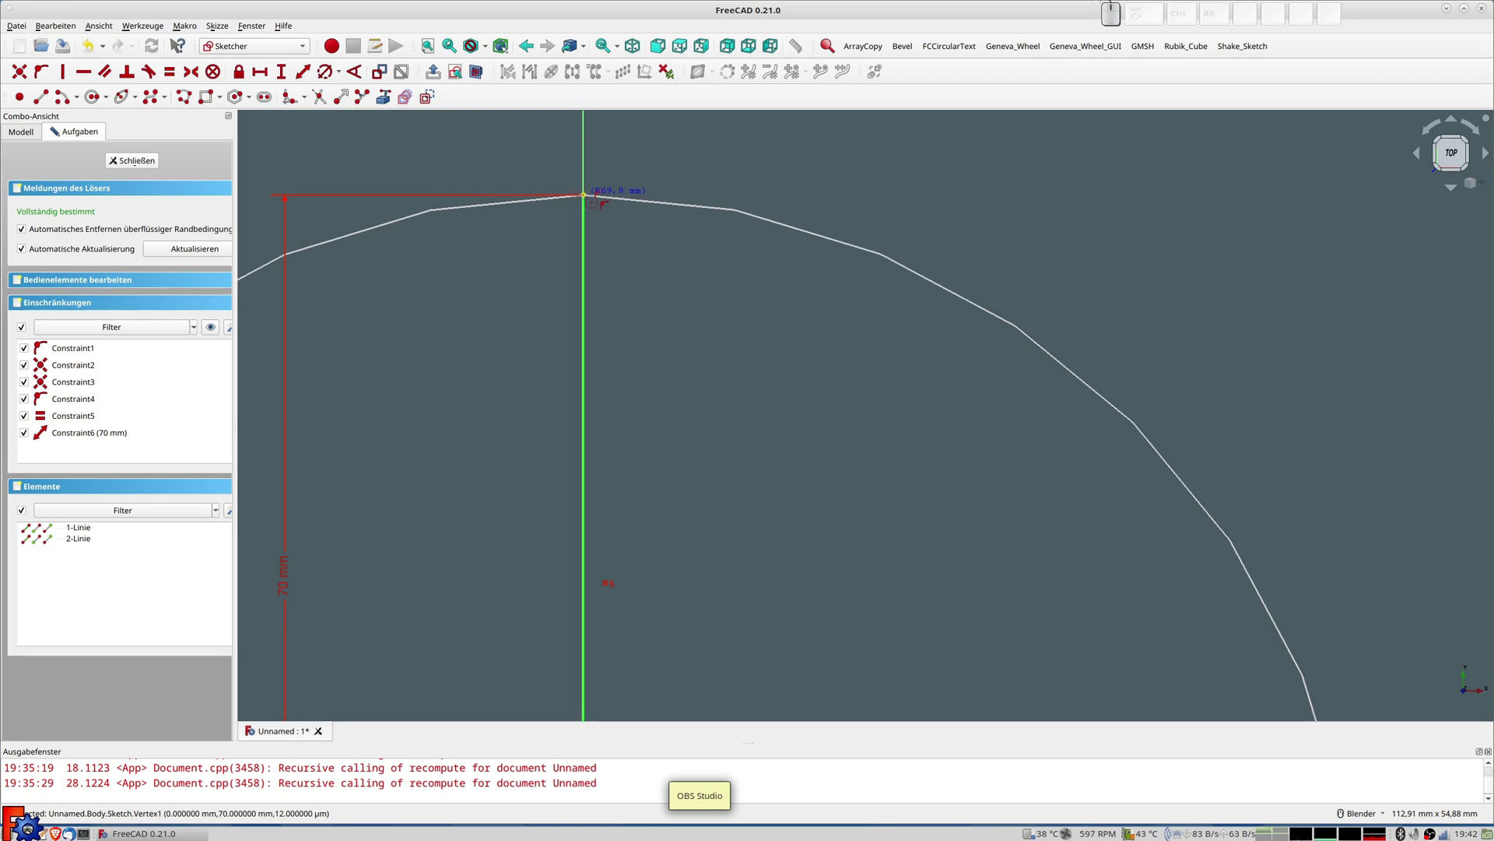
{"action": "left_click", "coordinate": [584, 194]}
{"action": "scroll", "coordinate": [583, 196], "scroll_direction": "up", "scroll_amount": 1}
{"action": "scroll", "coordinate": [582, 197], "scroll_direction": "up", "scroll_amount": 1}
{"action": "right_click", "coordinate": [584, 198]}
Tie the circle to the vertical line's endpoint and trim it to the quarter arc
{"action": "left_click", "coordinate": [582, 188]}
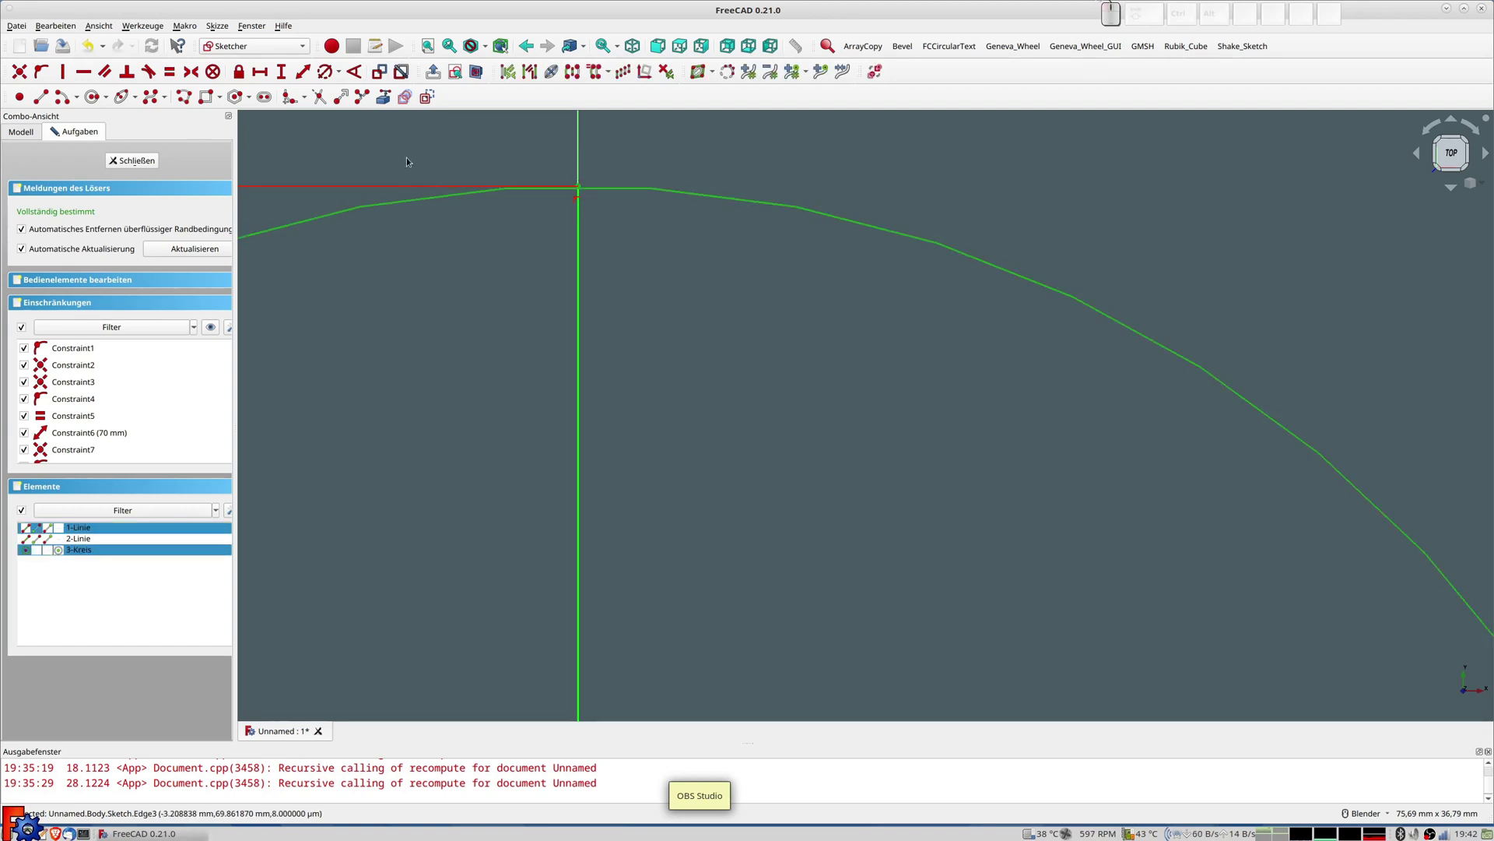
{"action": "key", "text": "t"}
{"action": "scroll", "coordinate": [577, 243], "scroll_direction": "down", "scroll_amount": 1}
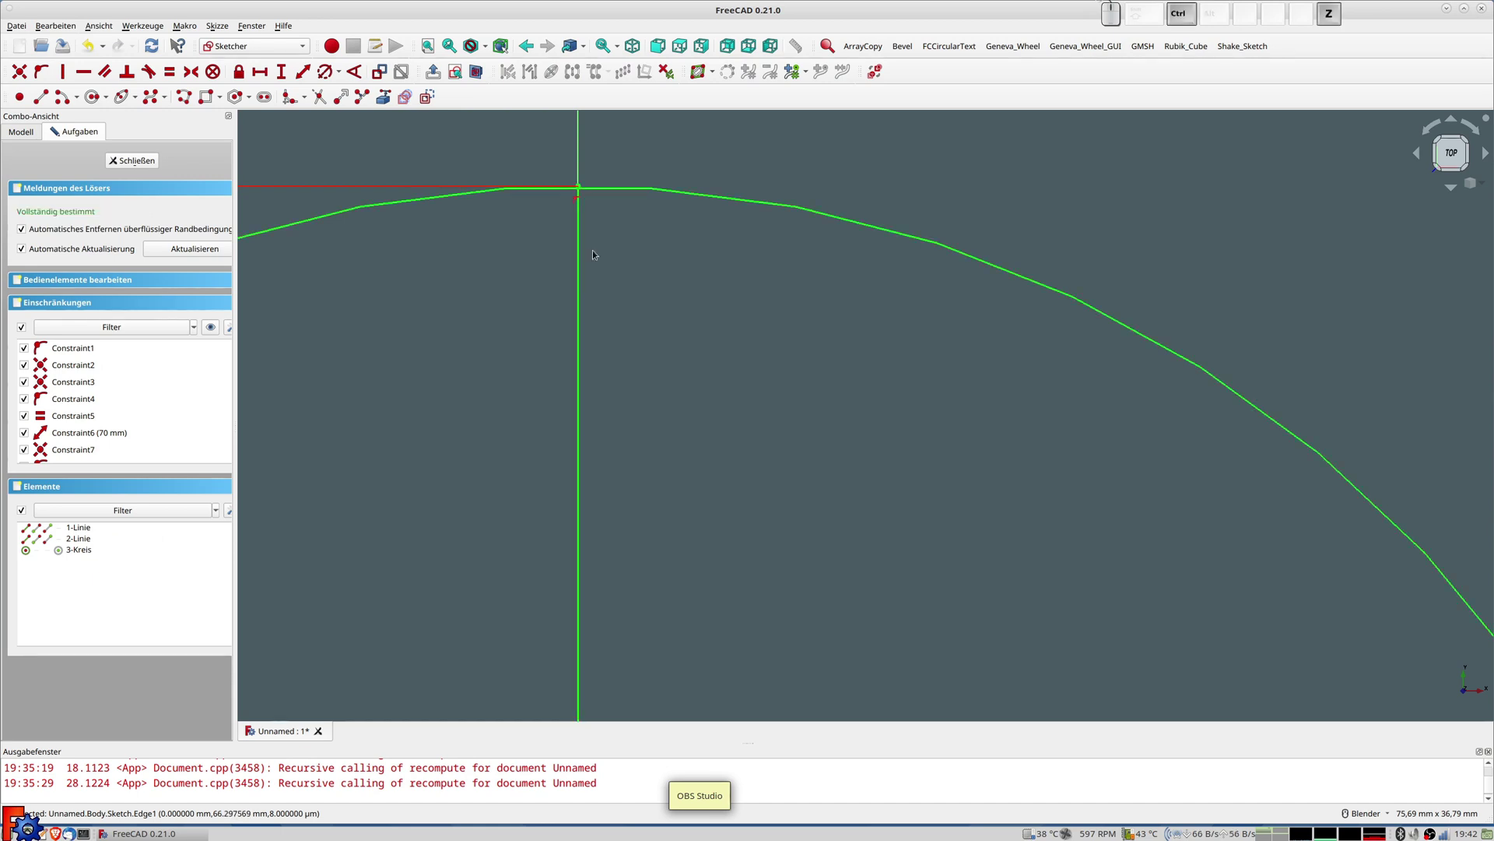
{"action": "scroll", "coordinate": [600, 253], "scroll_direction": "down", "scroll_amount": 3}
{"action": "scroll", "coordinate": [646, 284], "scroll_direction": "down", "scroll_amount": 4}
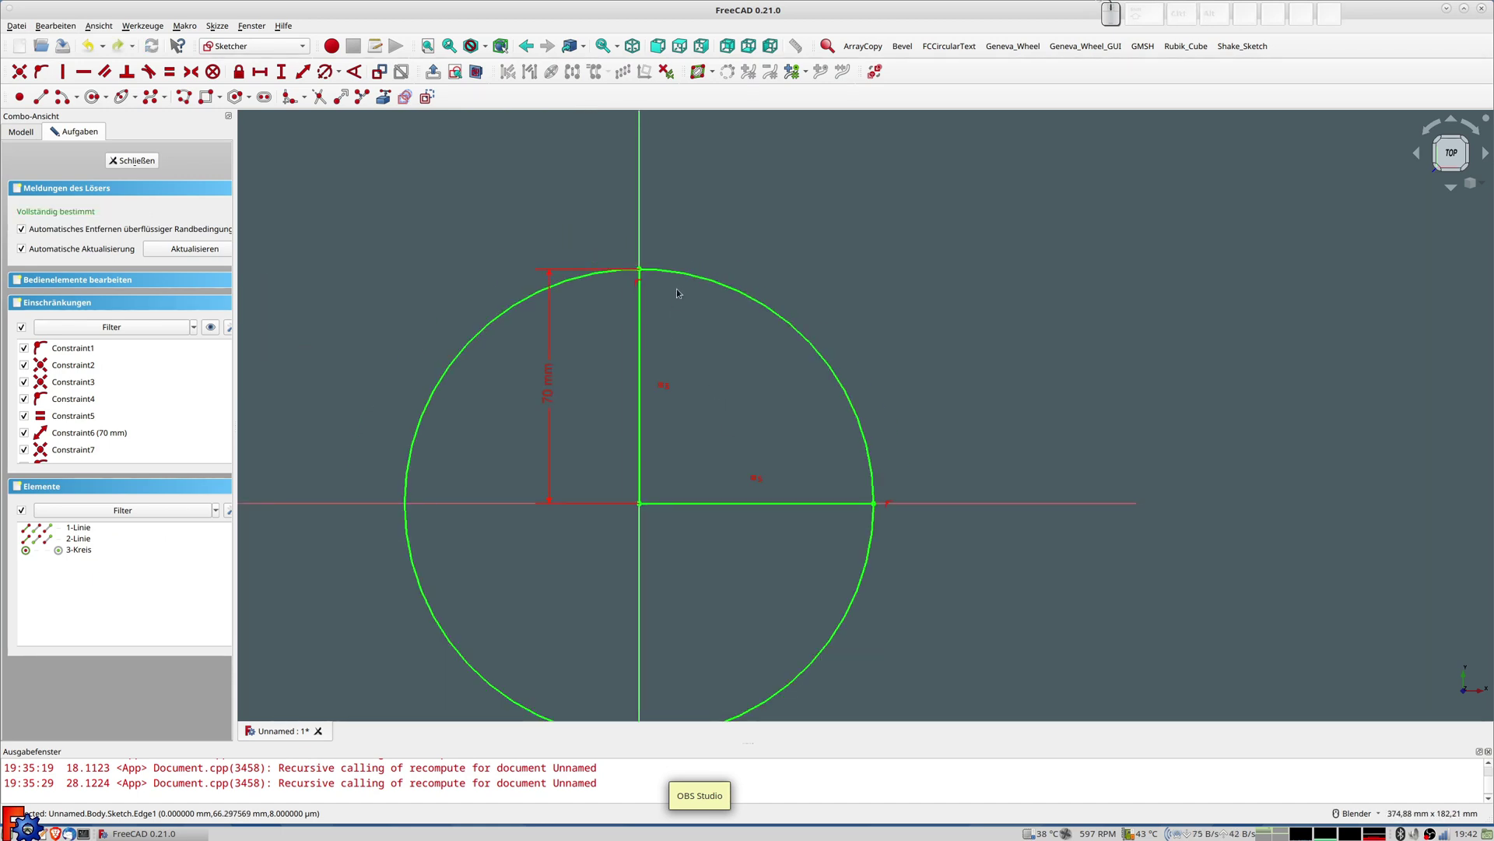
{"action": "left_click", "coordinate": [319, 98]}
{"action": "left_click", "coordinate": [577, 279]}
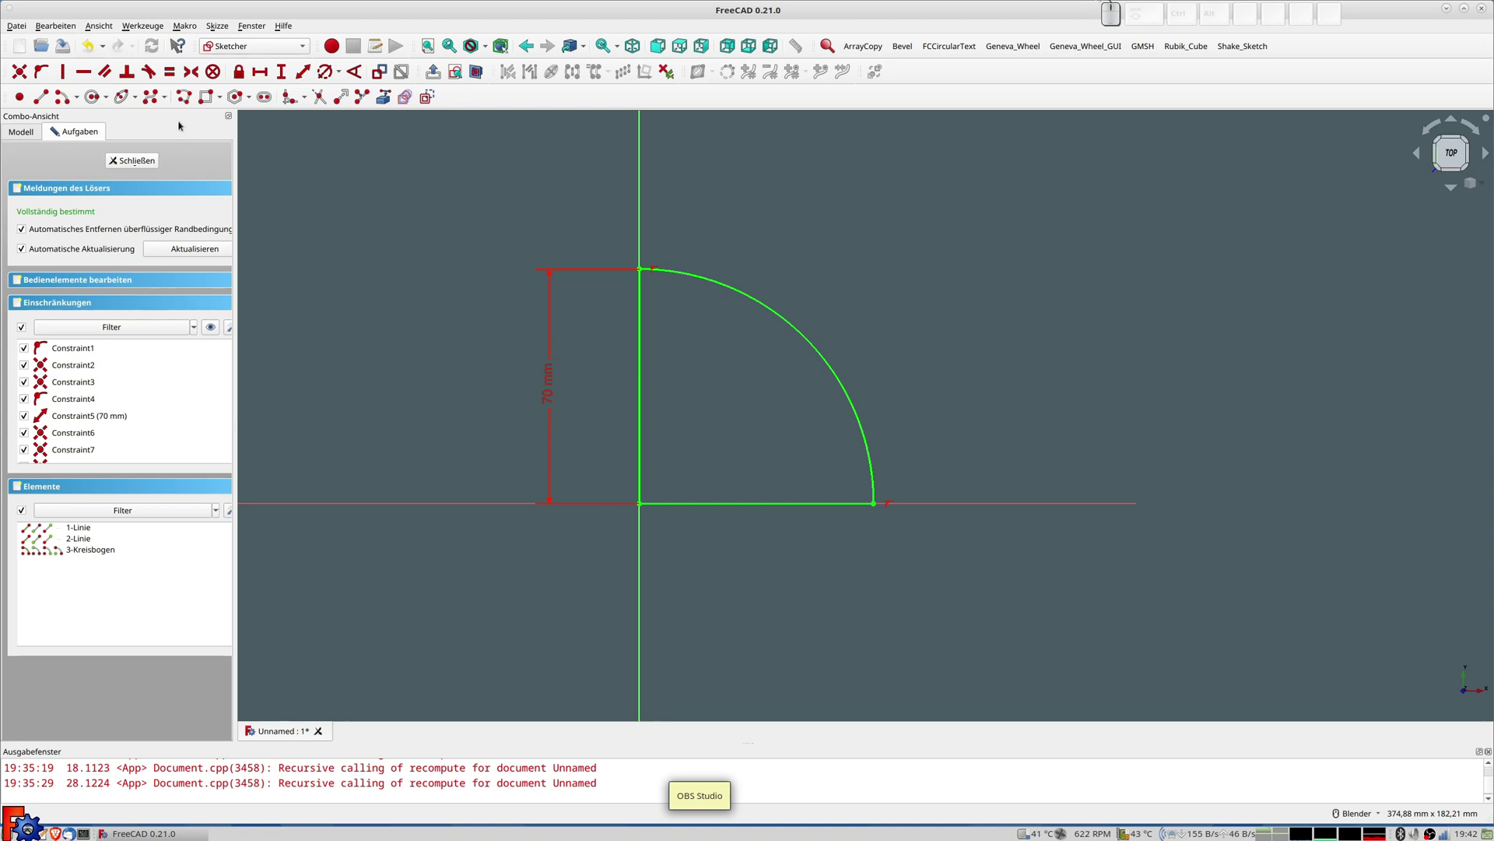
{"action": "left_click", "coordinate": [206, 98]}
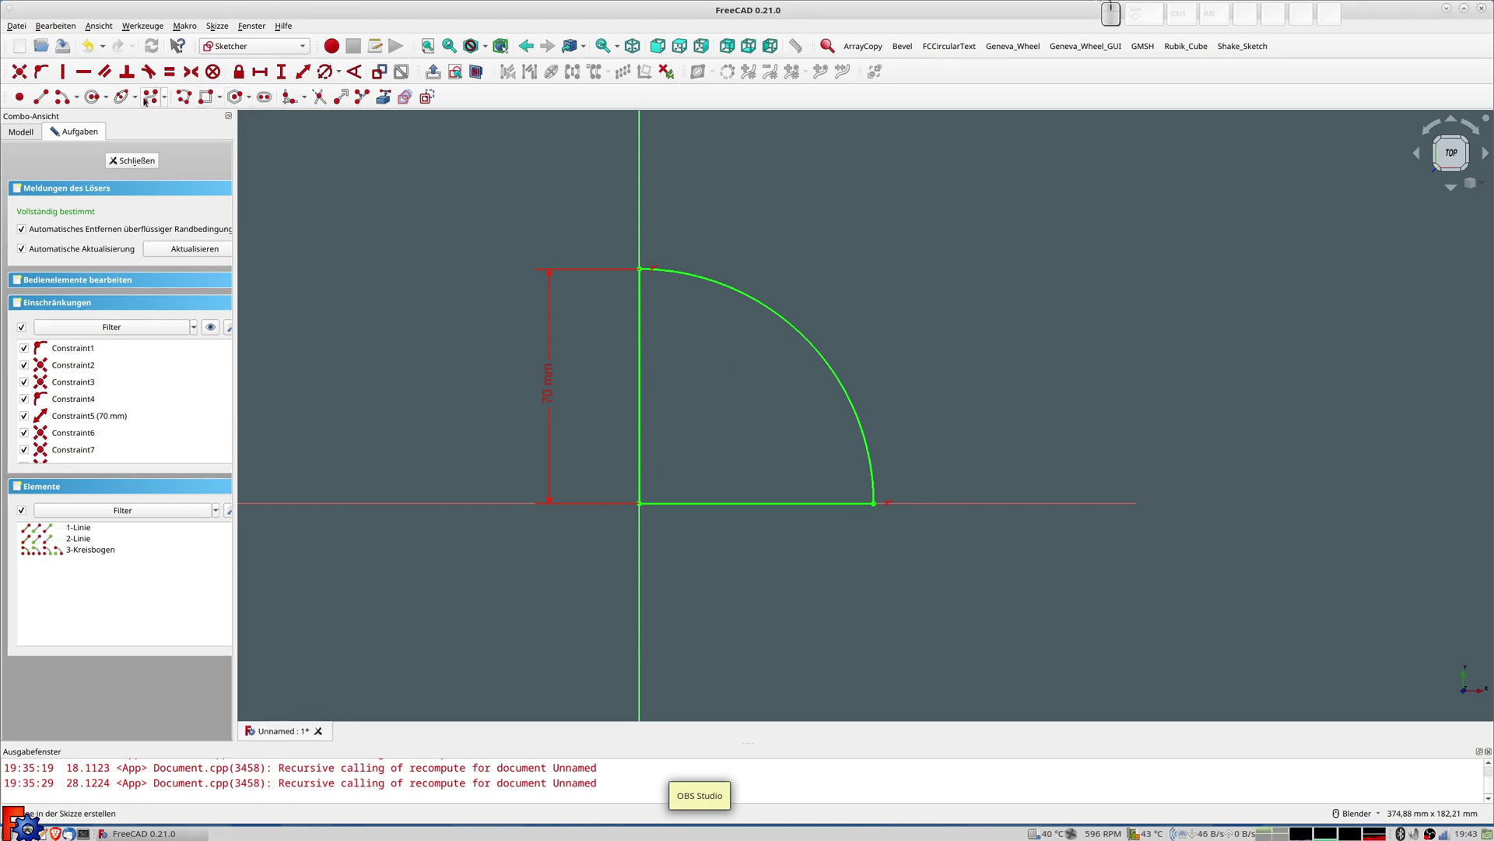
Draw an inner L-shaped polyline inside the quarter circle
{"action": "left_click", "coordinate": [183, 96]}
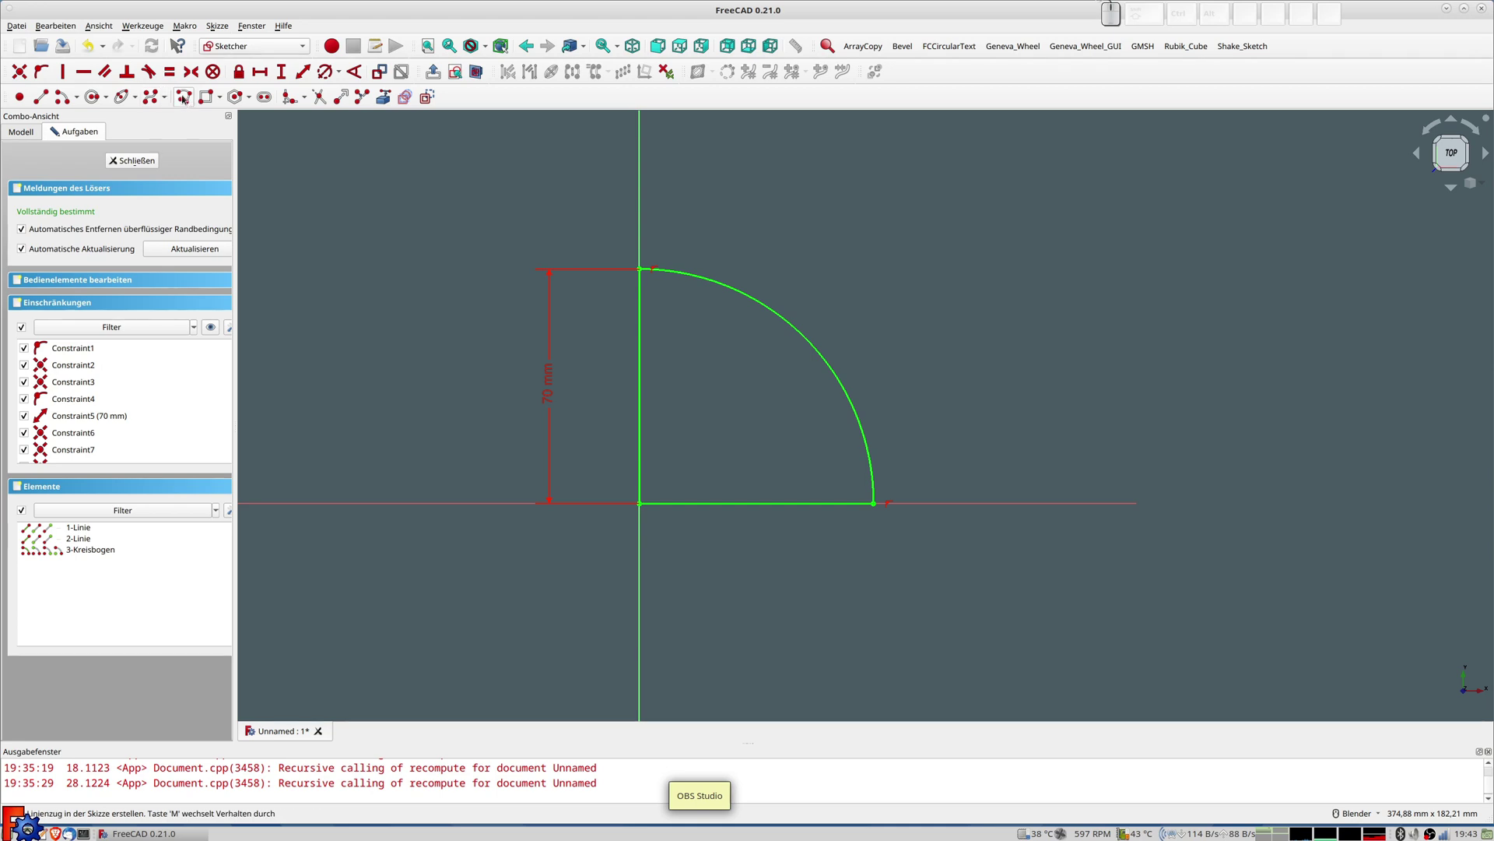
{"action": "left_click", "coordinate": [653, 282]}
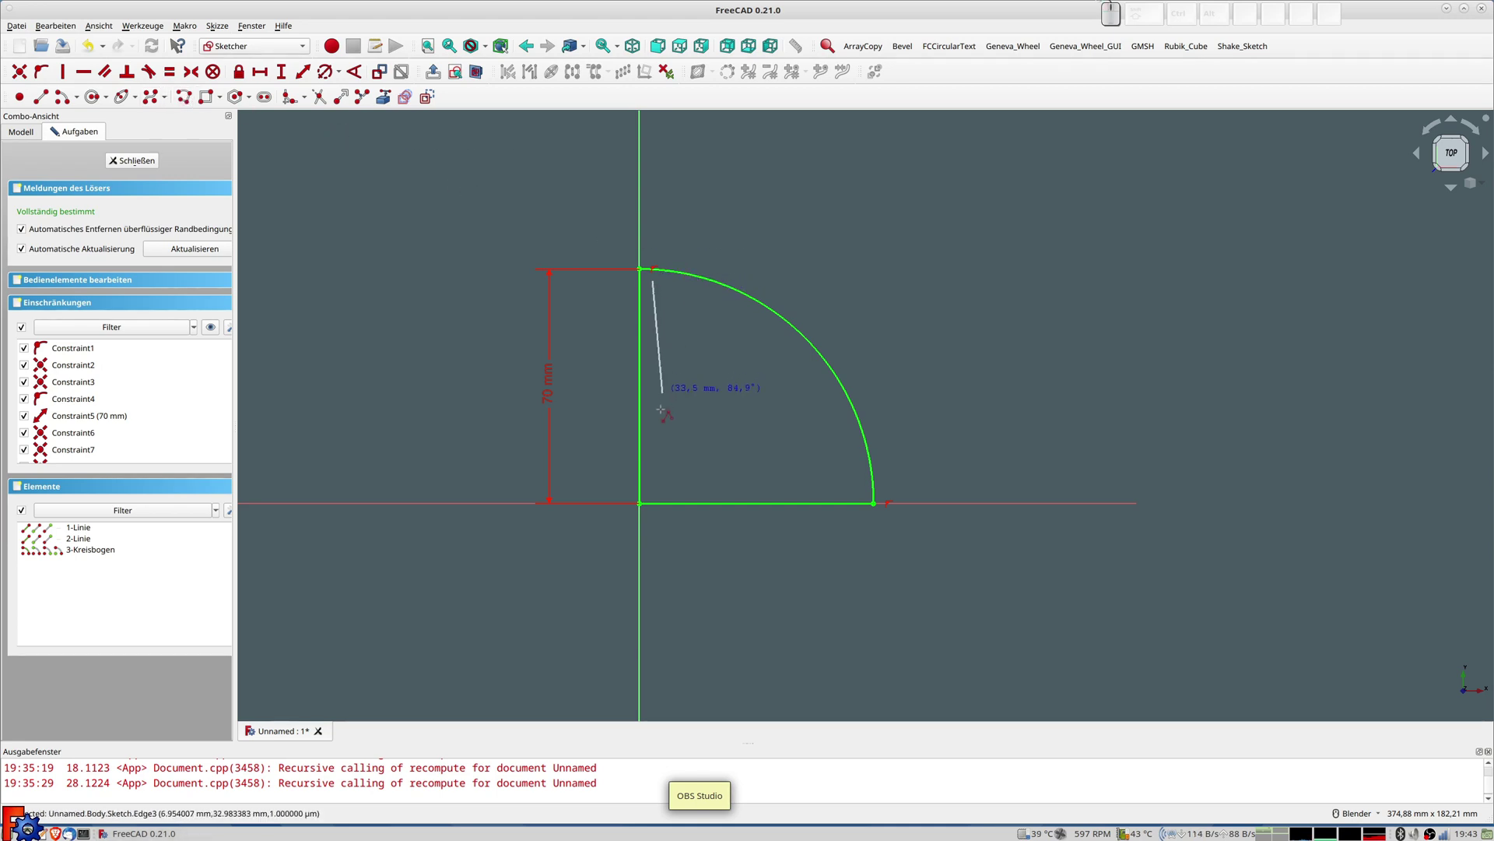
{"action": "left_click", "coordinate": [652, 492]}
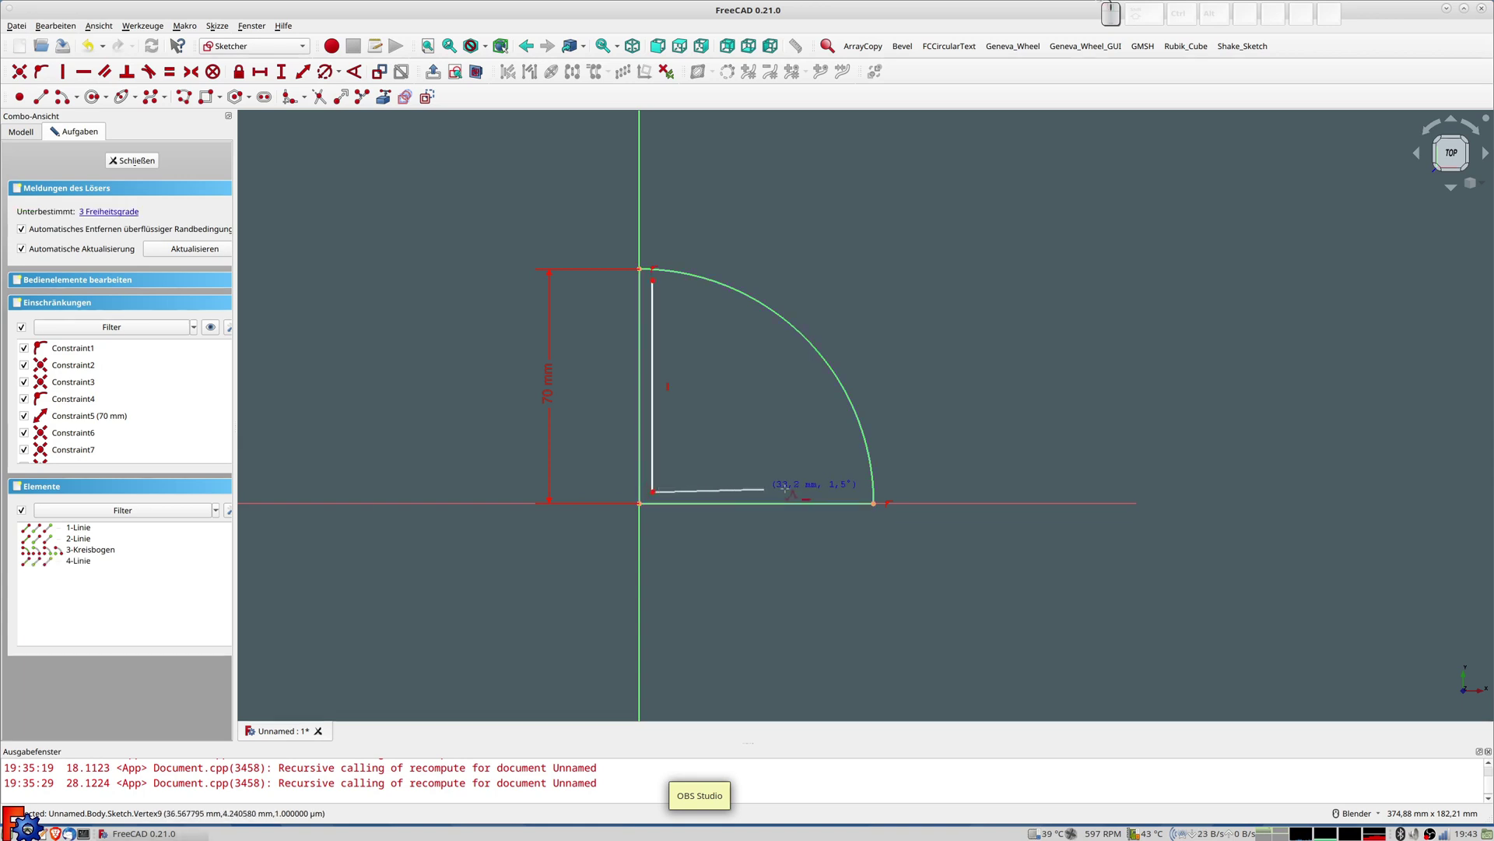
{"action": "left_click", "coordinate": [853, 491]}
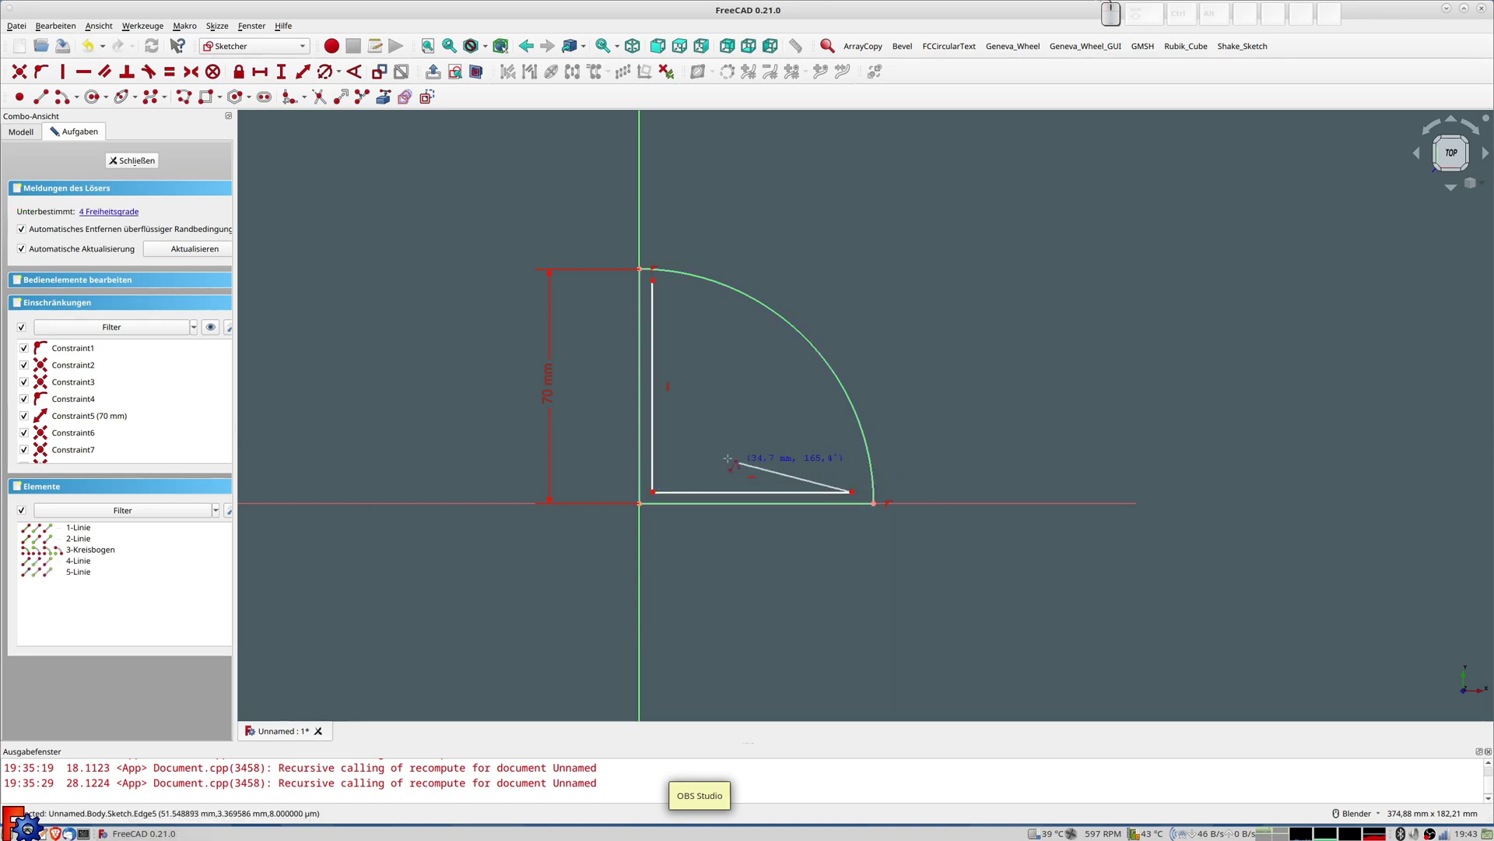
{"action": "right_click", "coordinate": [658, 502]}
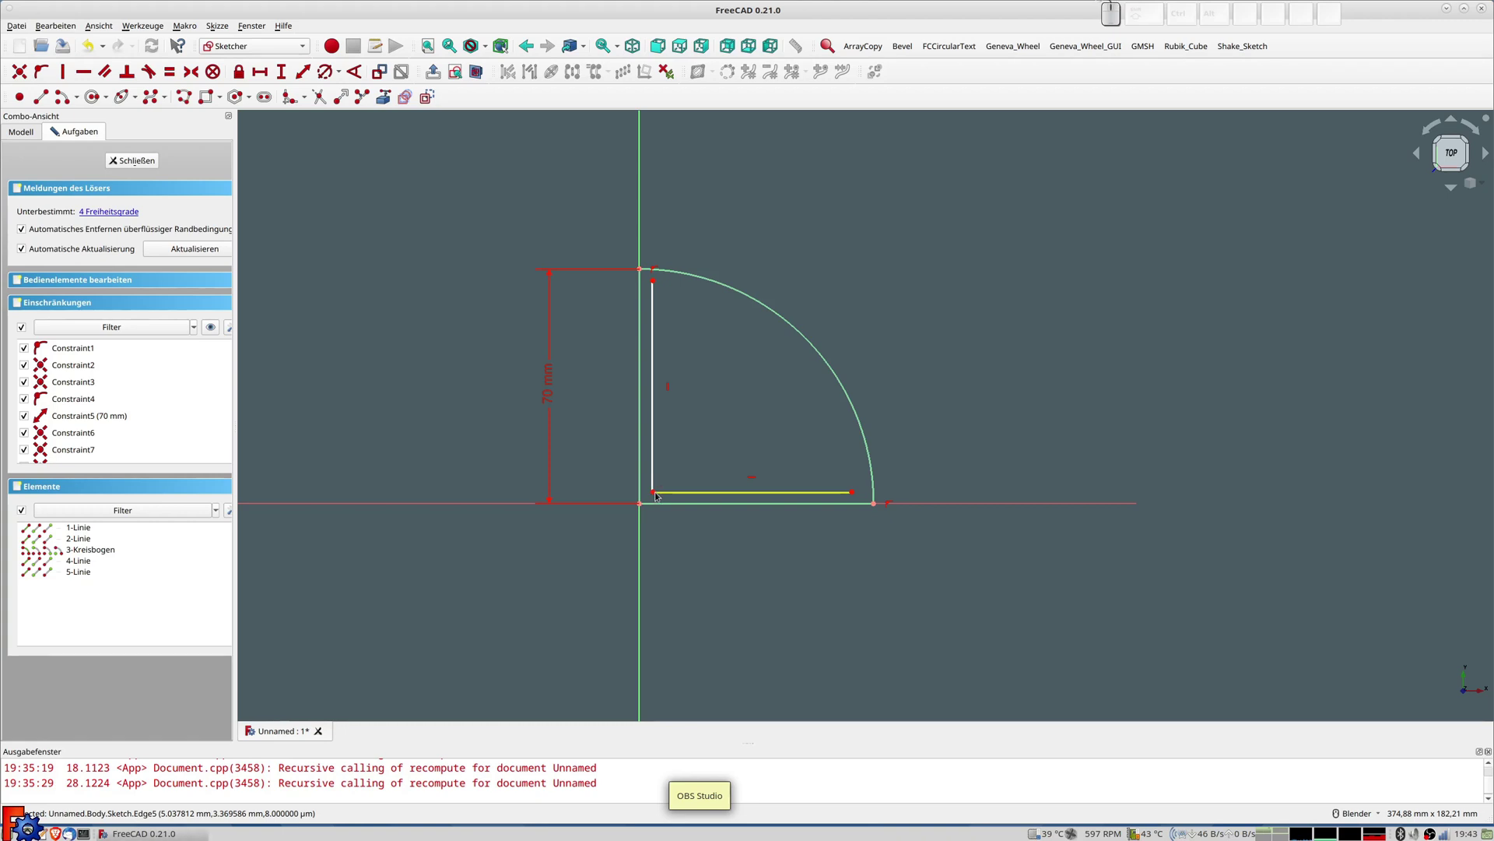
Offset the inner horizontal and vertical lines 4 mm from the bottom and left edges
{"action": "left_click", "coordinate": [658, 498]}
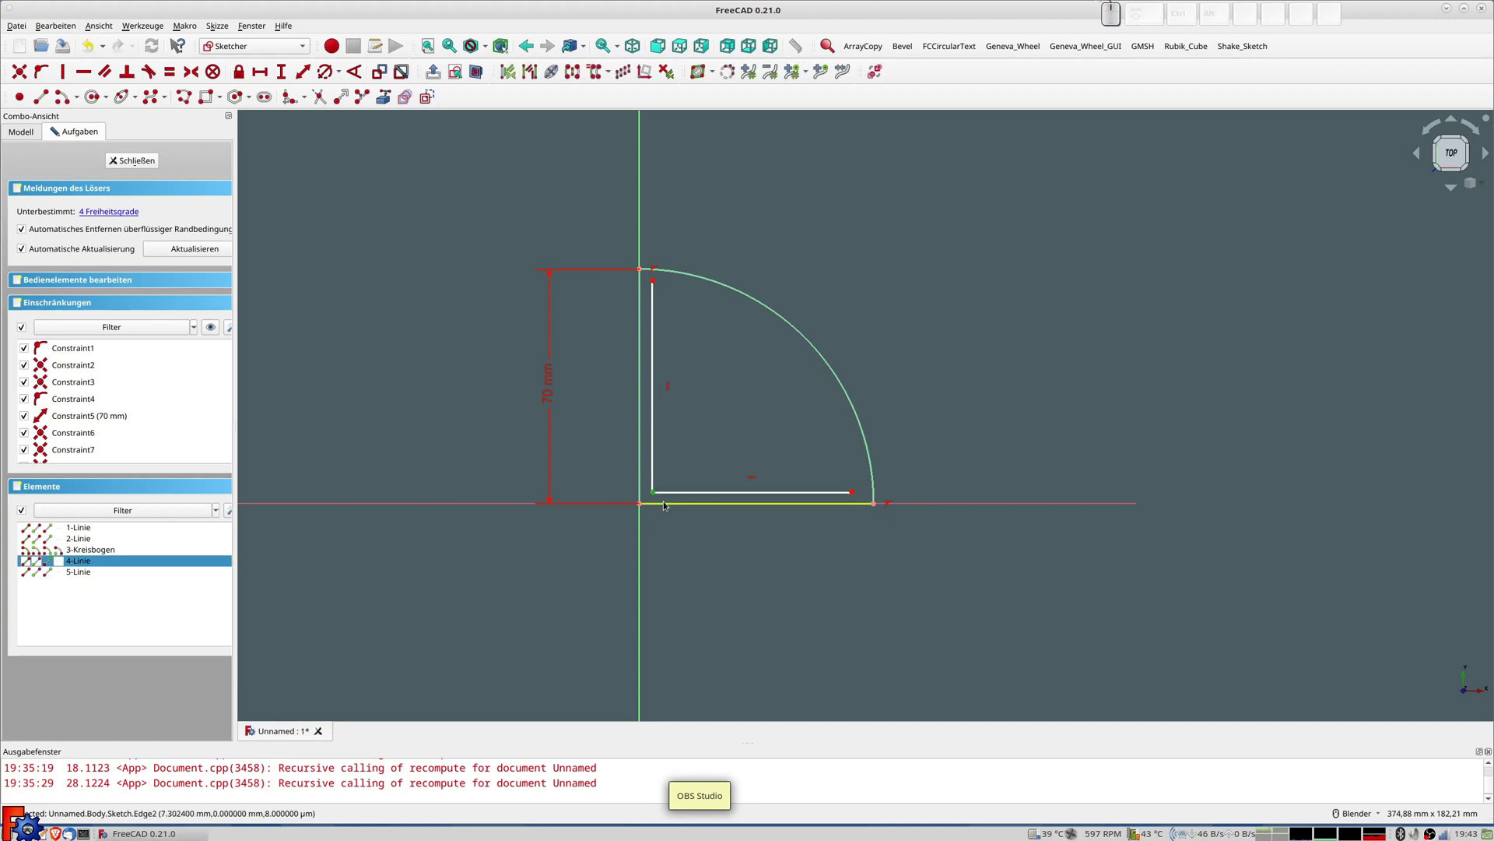
{"action": "left_click", "coordinate": [302, 71]}
{"action": "type", "text": "4"}
{"action": "key", "text": "Return"}
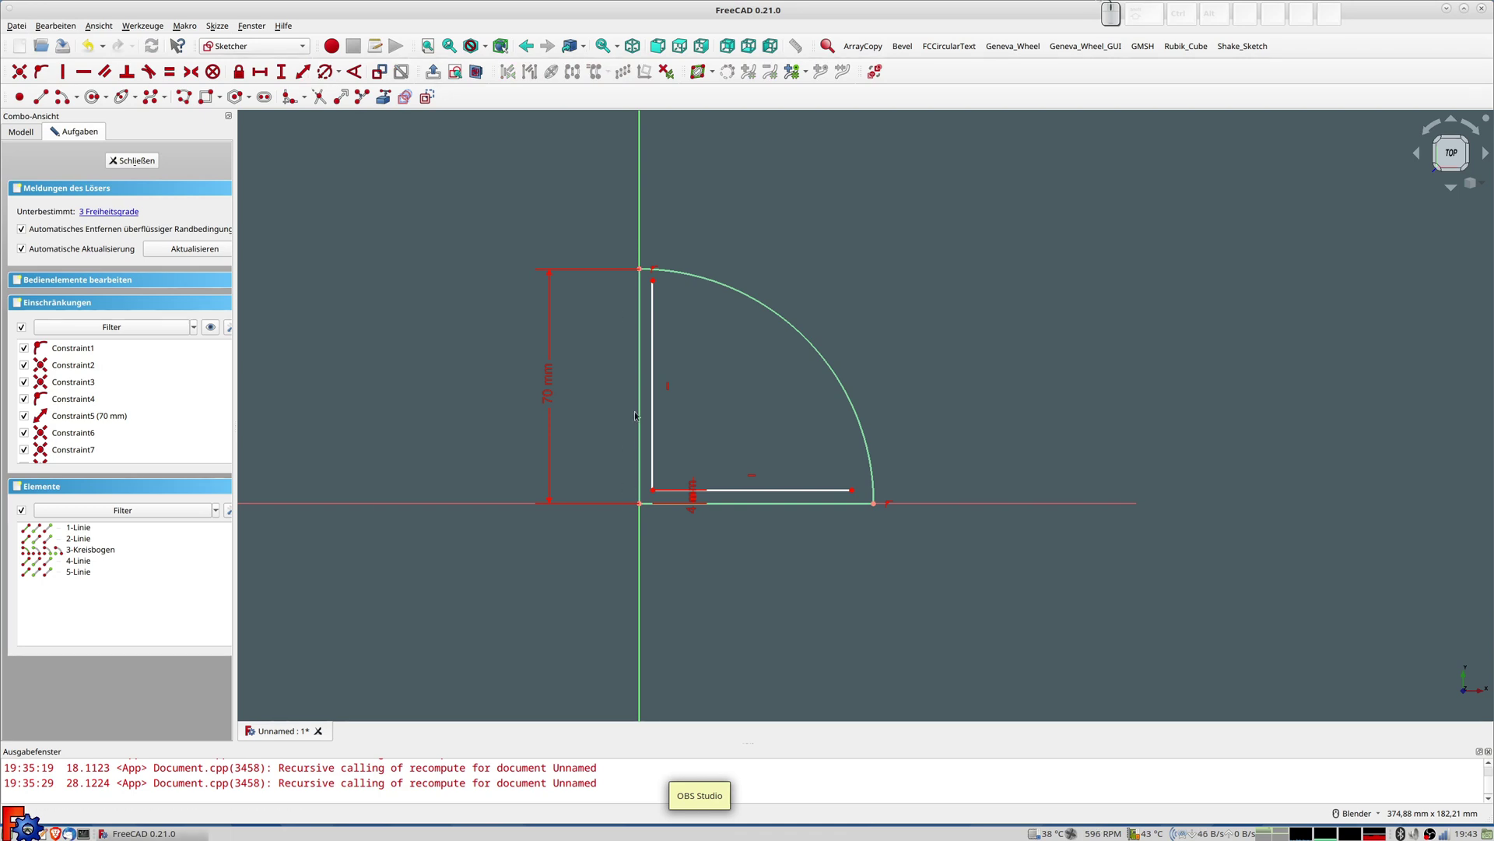
{"action": "left_click", "coordinate": [653, 467]}
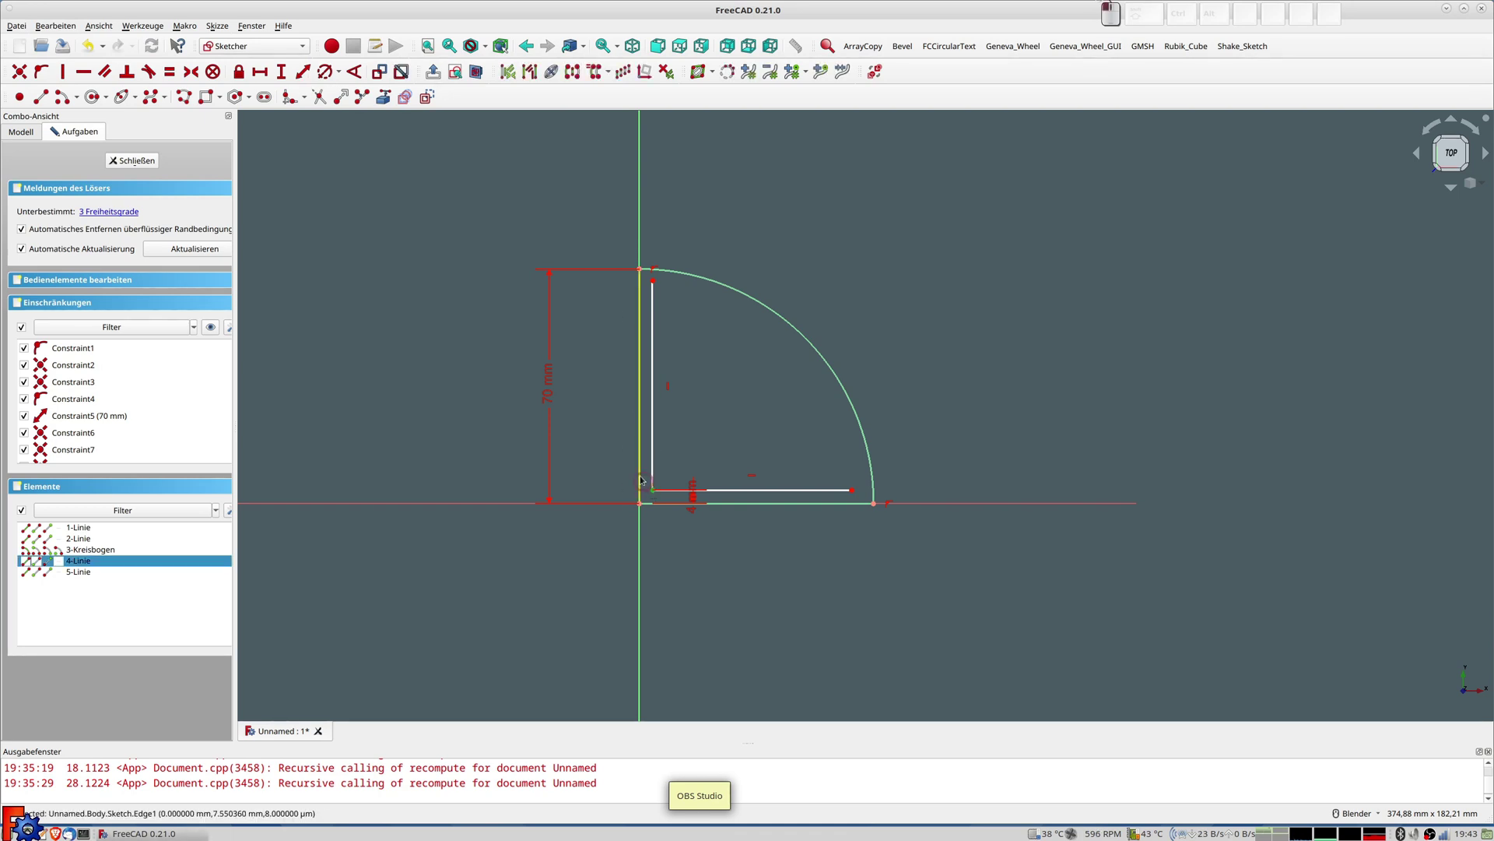
{"action": "left_click", "coordinate": [640, 467]}
{"action": "left_click", "coordinate": [303, 71]}
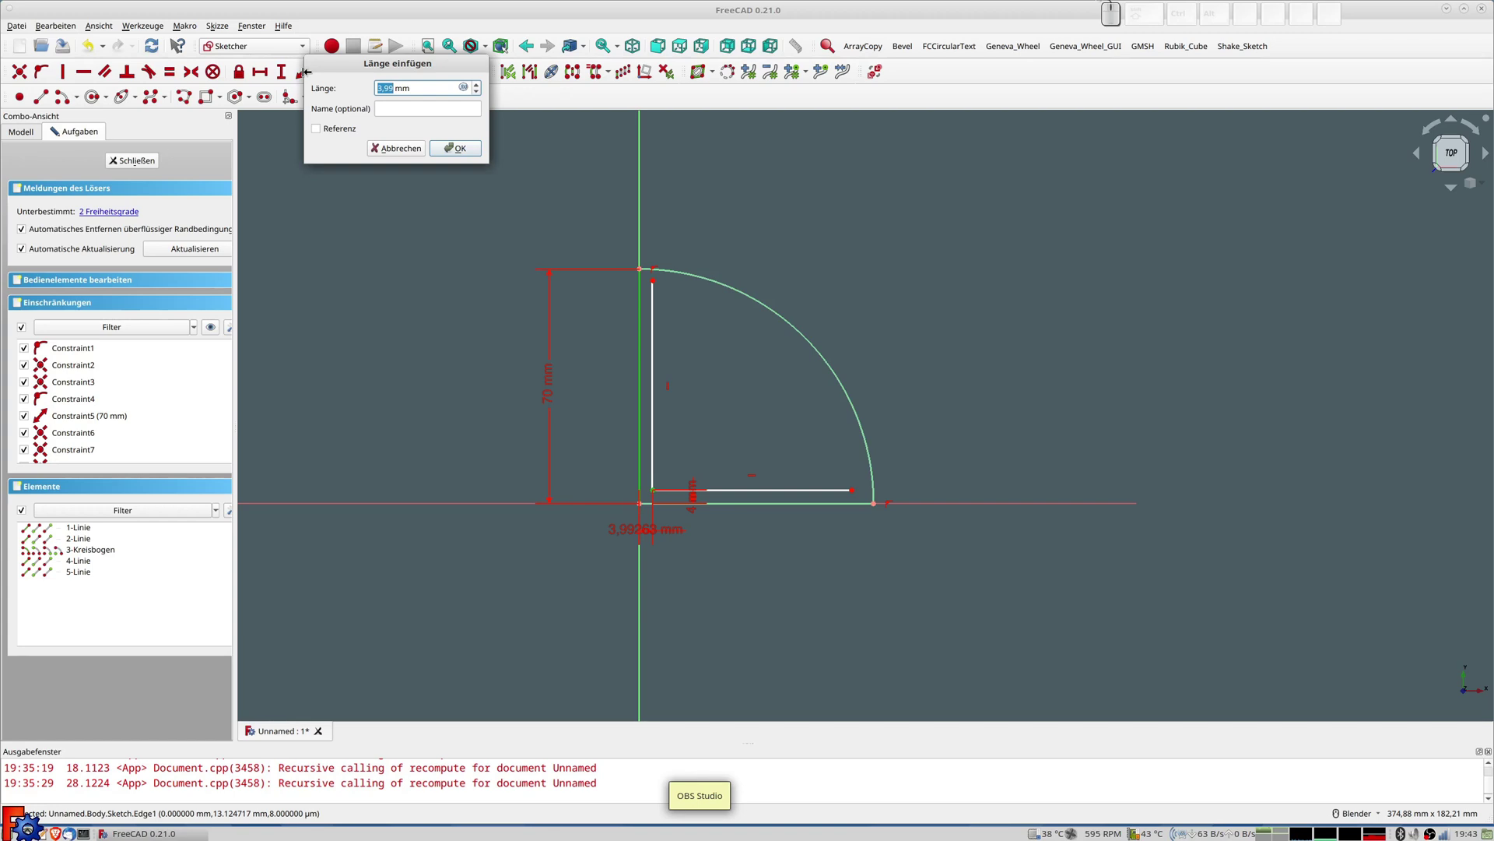
{"action": "type", "text": "4"}
{"action": "key", "text": "Return"}
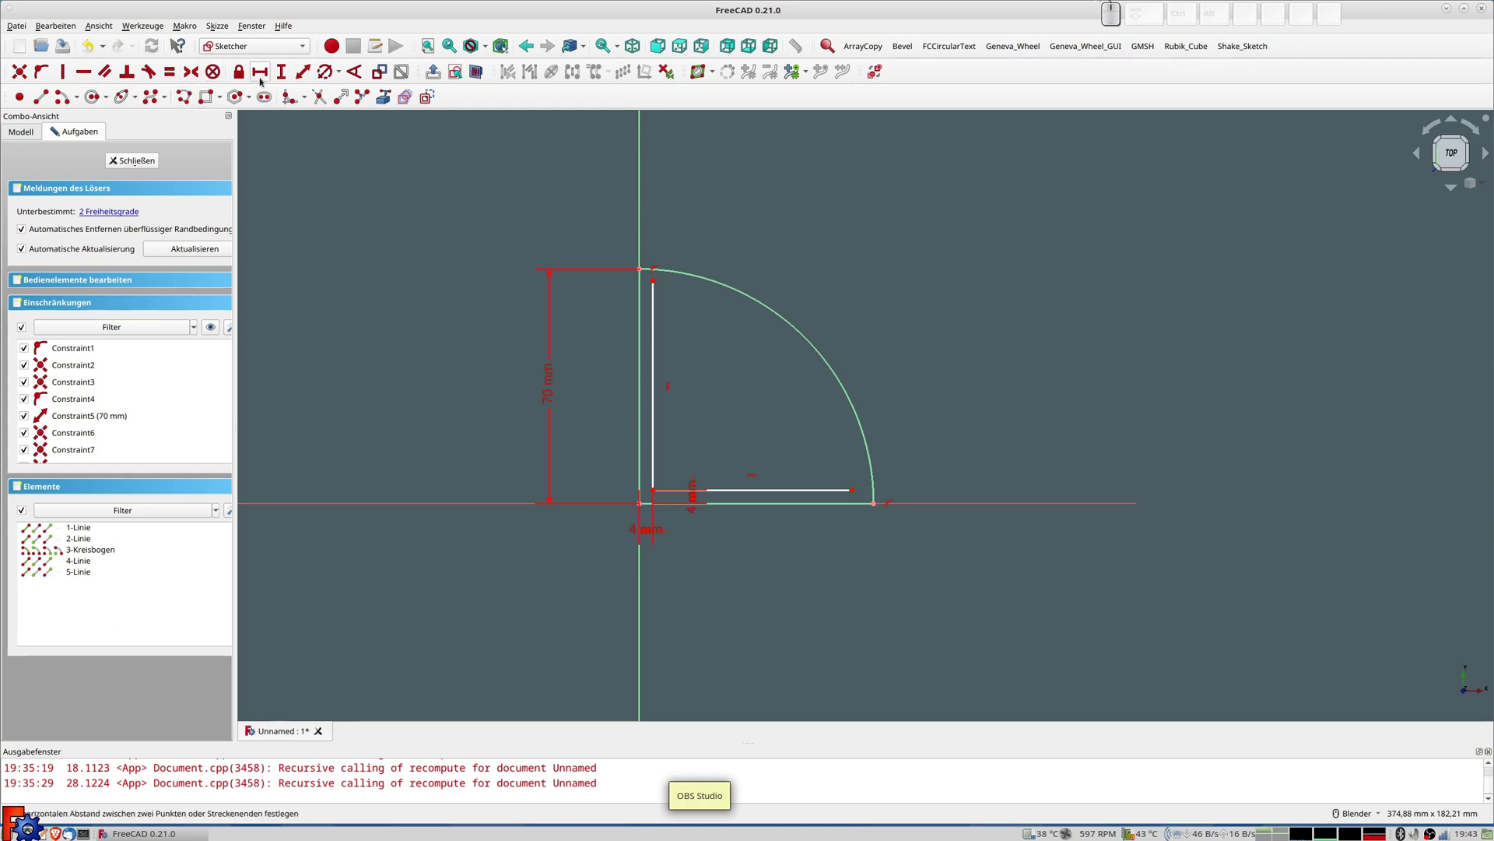
{"action": "left_click", "coordinate": [122, 99]}
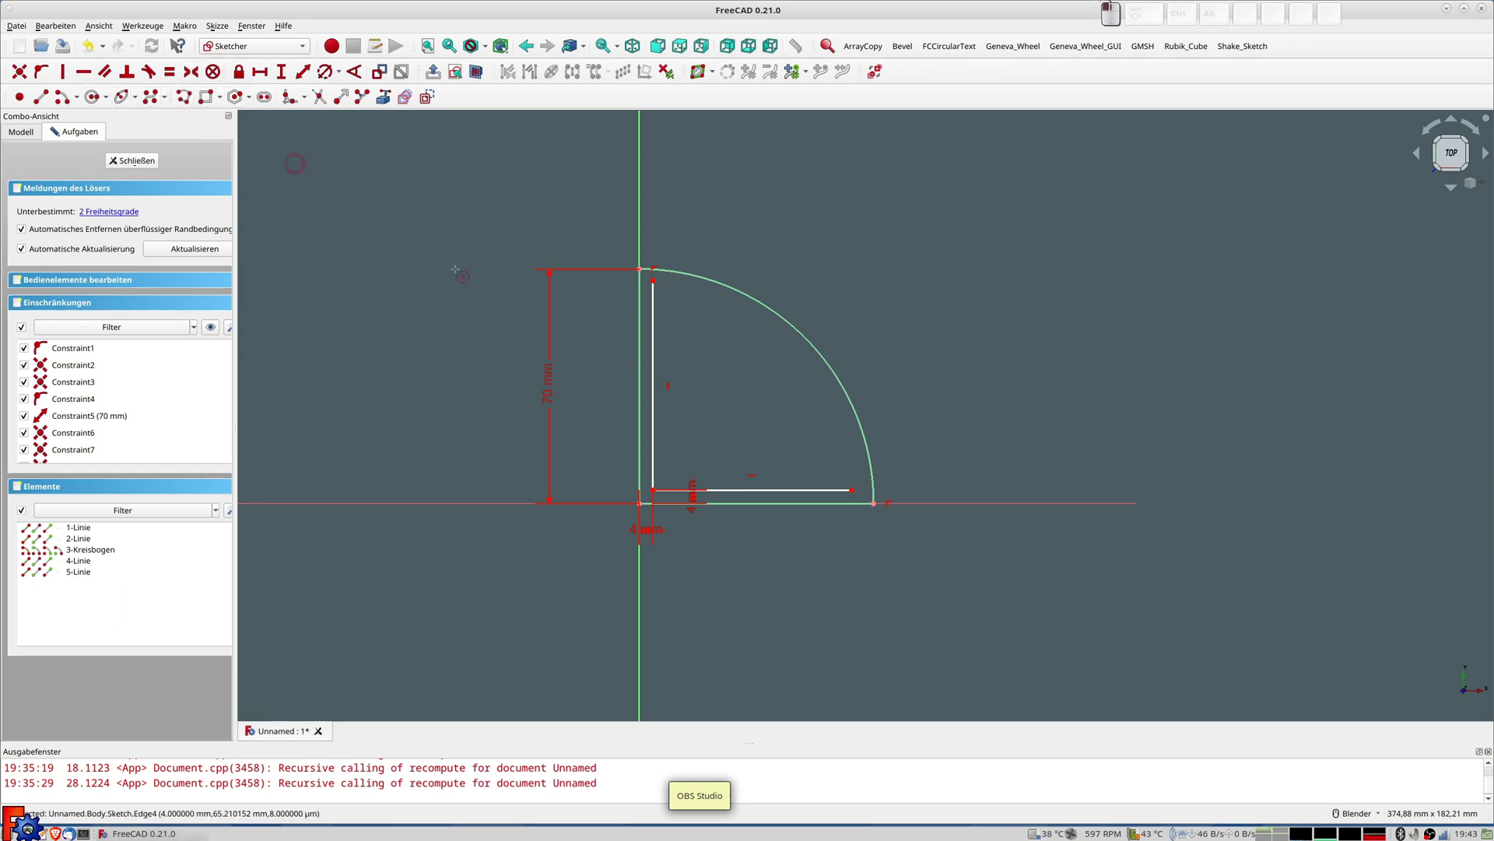
Draw an inner circle at the origin, tangent to the inner horizontal line
{"action": "left_click", "coordinate": [640, 504]}
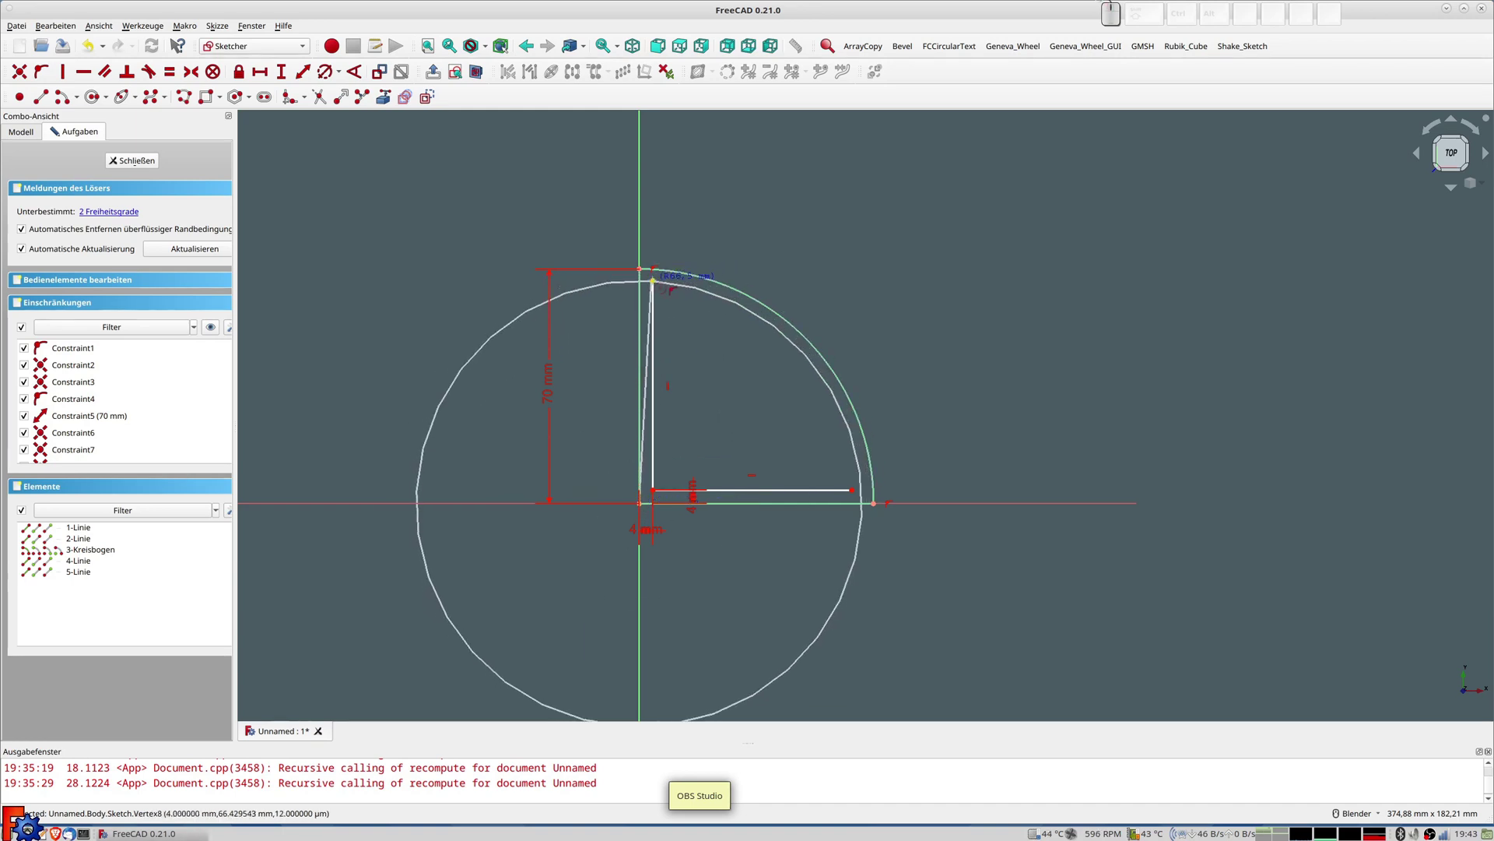
{"action": "left_click", "coordinate": [653, 282]}
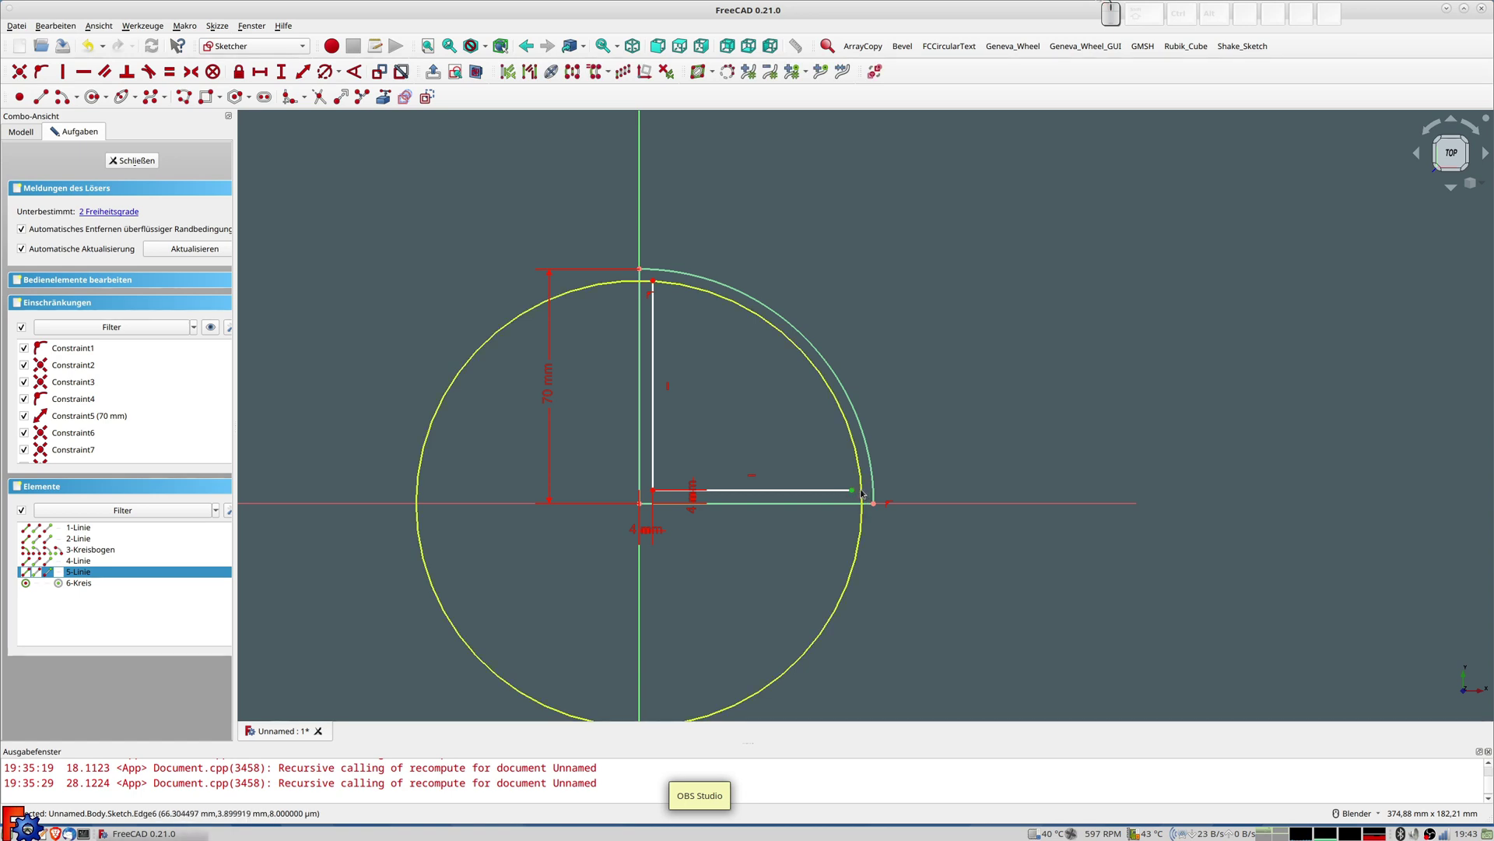
{"action": "left_click", "coordinate": [864, 497]}
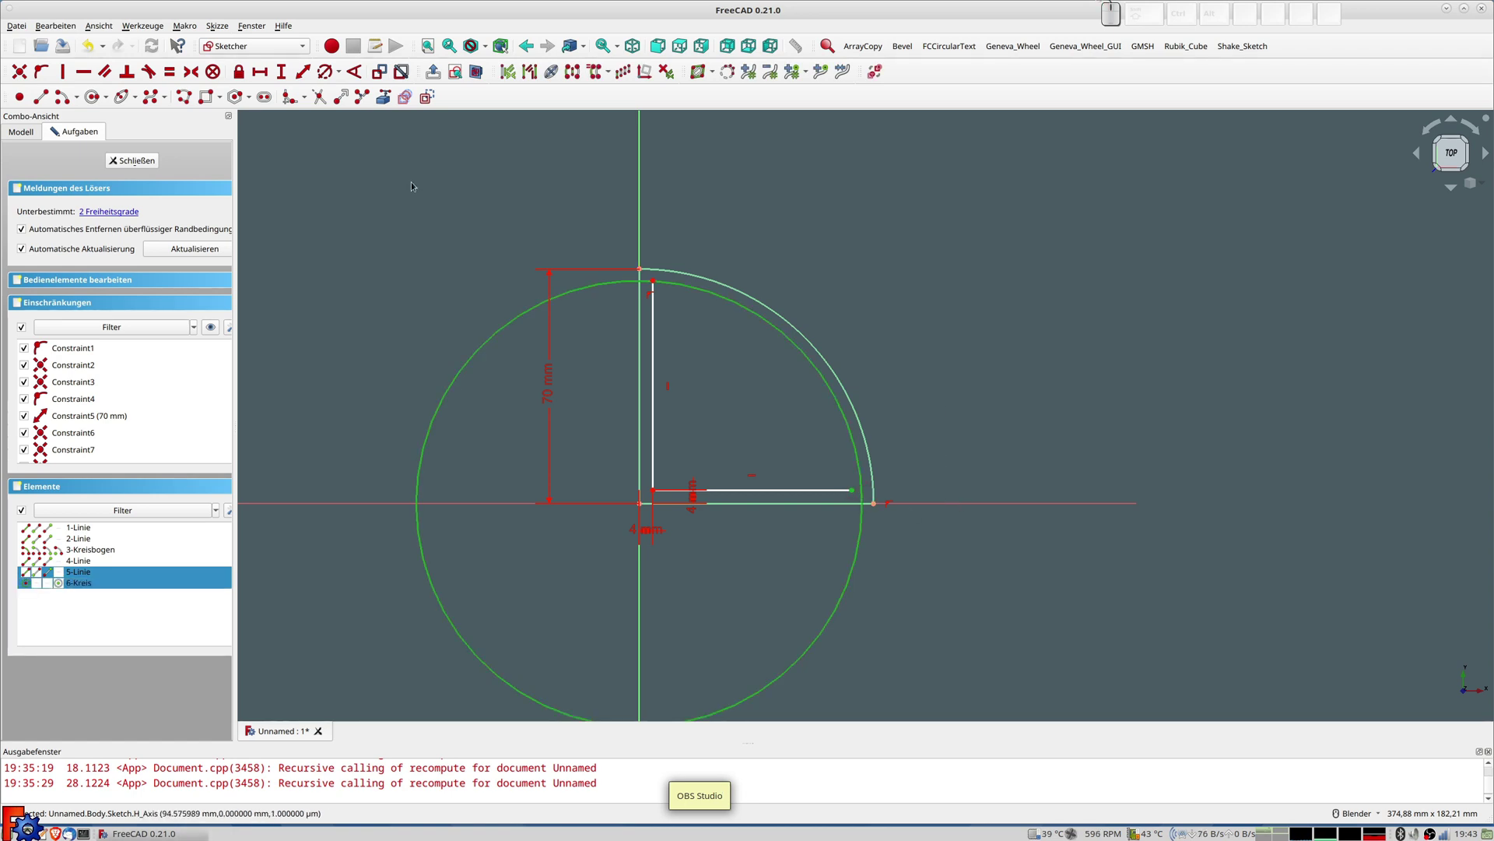
{"action": "left_click", "coordinate": [43, 73]}
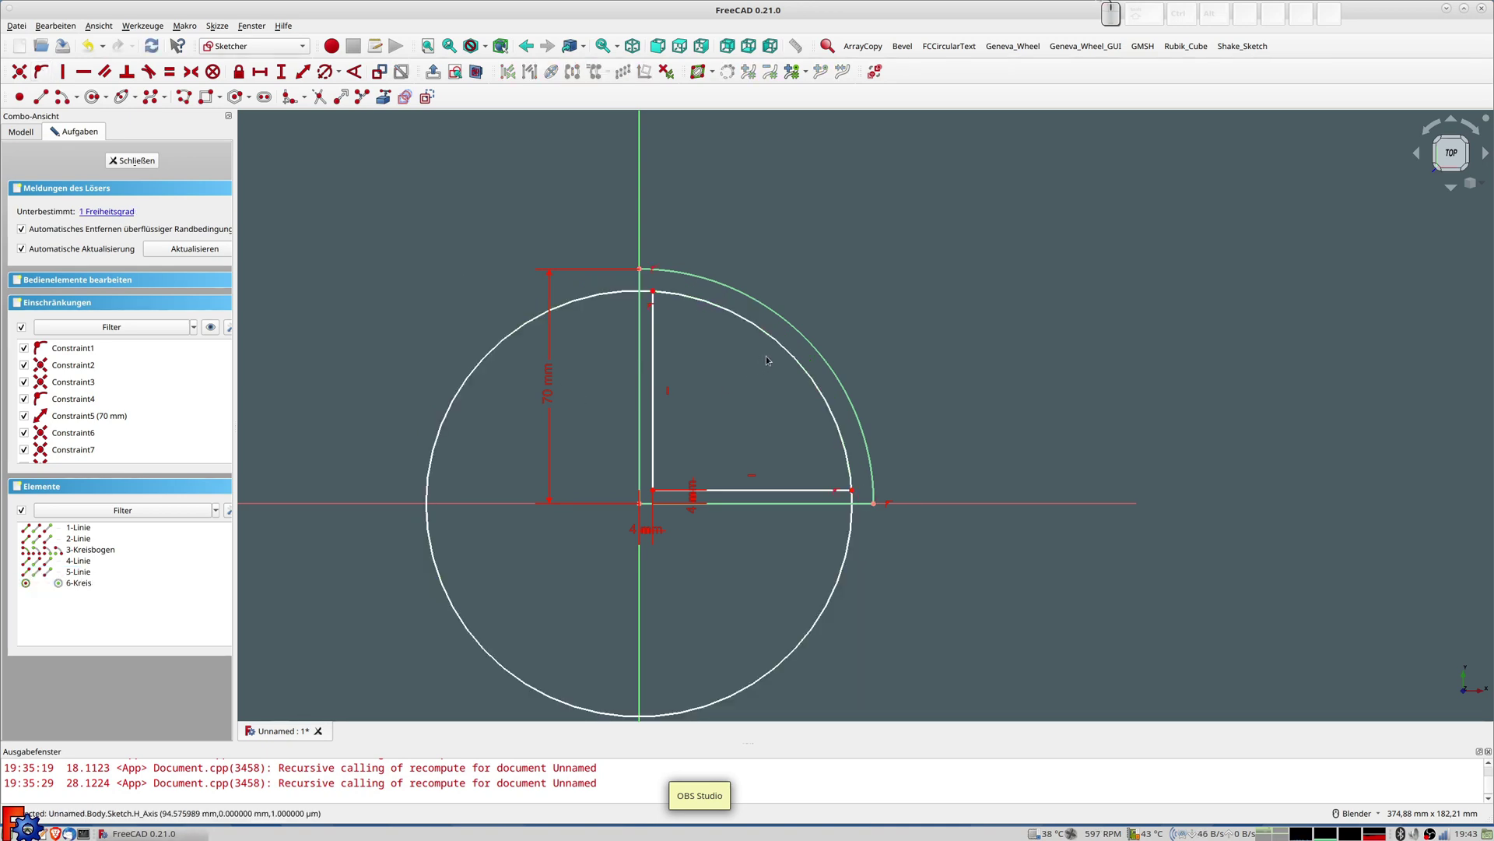
Set the inner vertical line to 60 mm and trim the inner circle to a quarter arc
{"action": "left_click", "coordinate": [654, 340]}
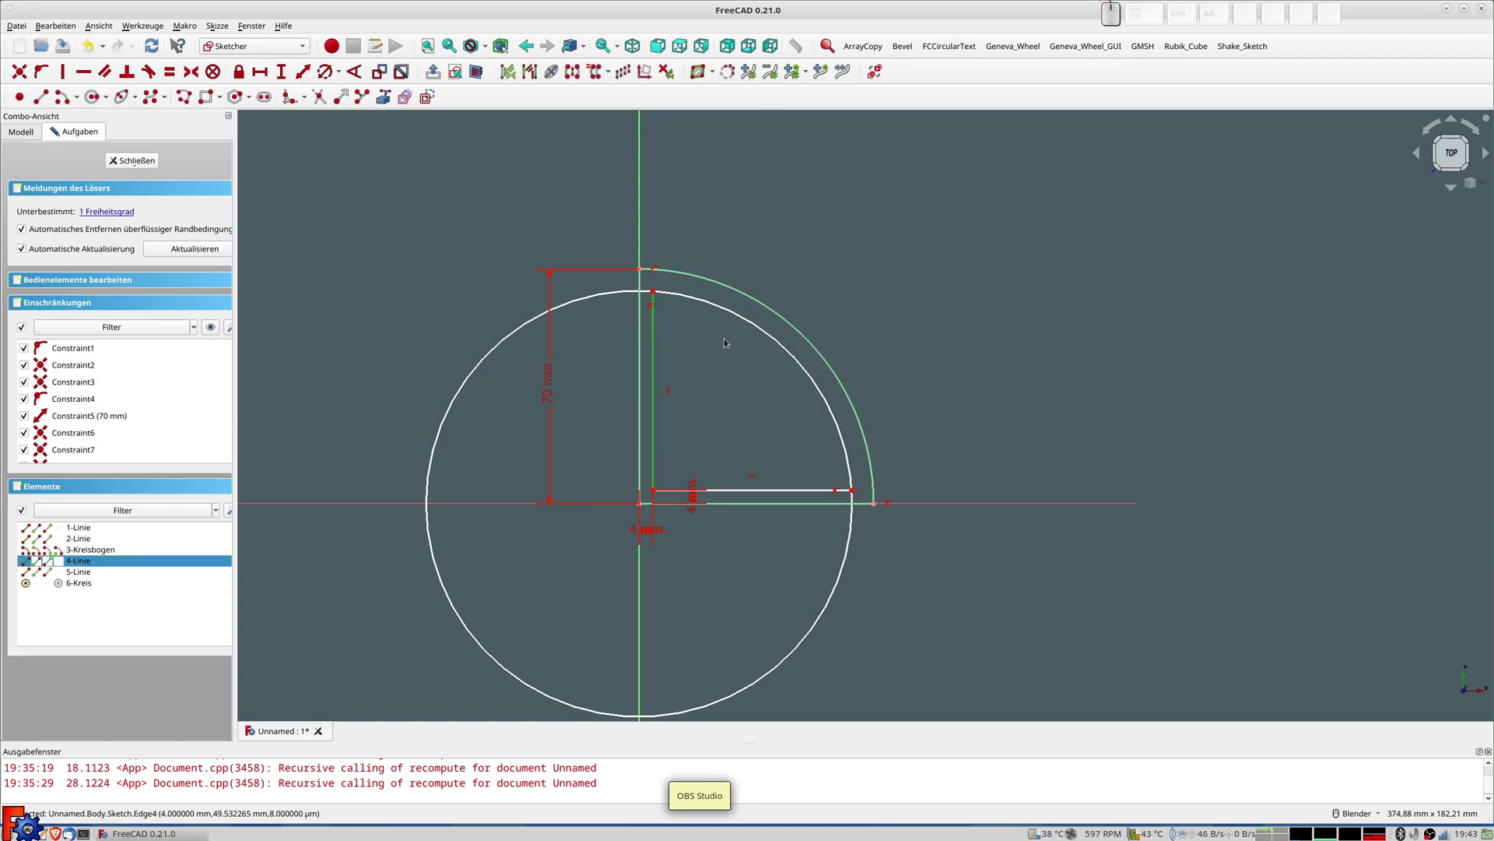
{"action": "left_click", "coordinate": [302, 73]}
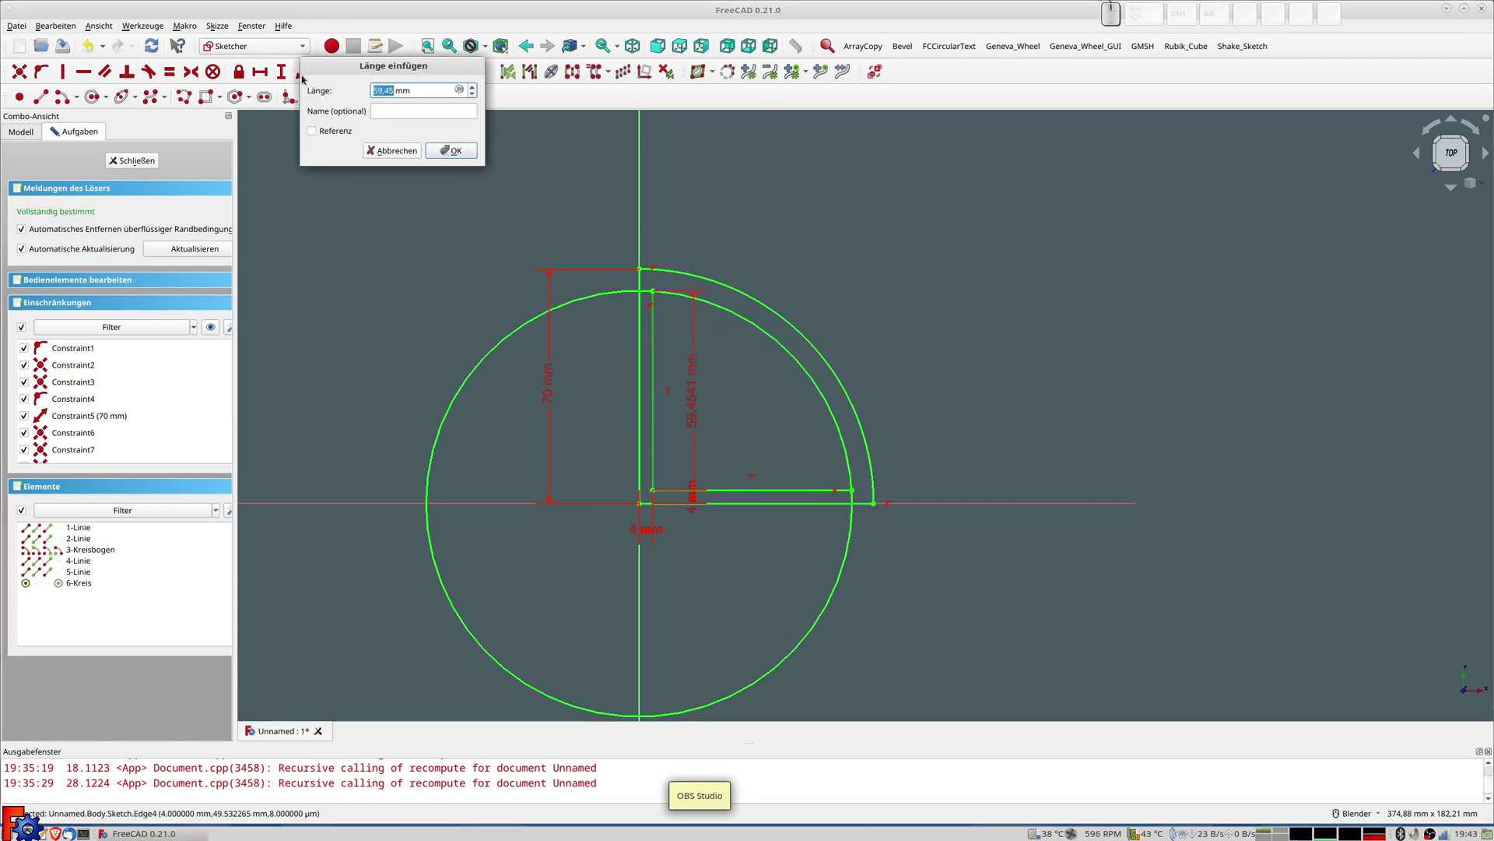
{"action": "type", "text": "0"}
{"action": "key", "text": "Return"}
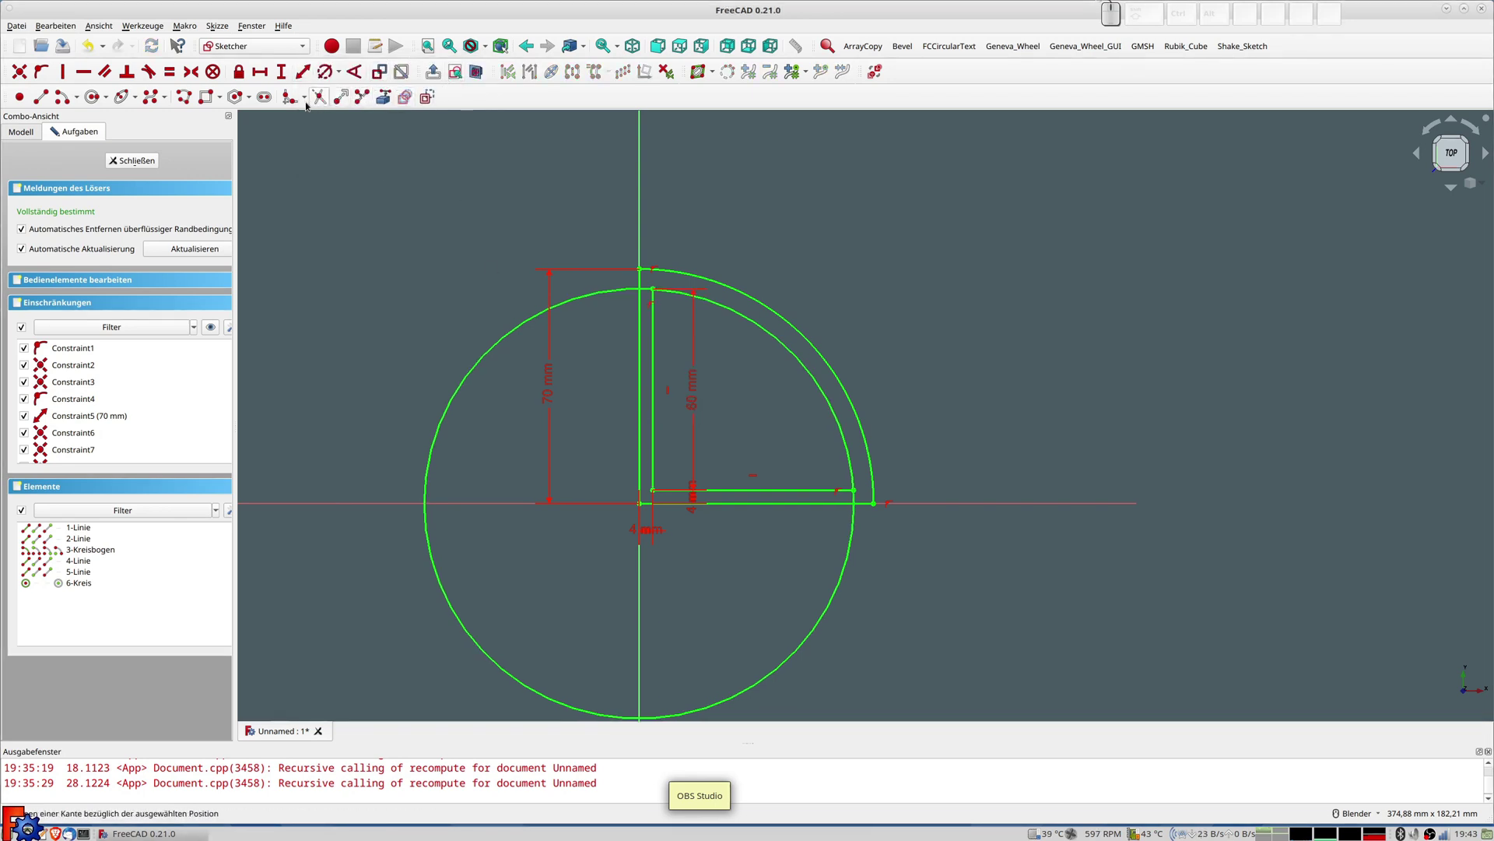
{"action": "left_click", "coordinate": [319, 98]}
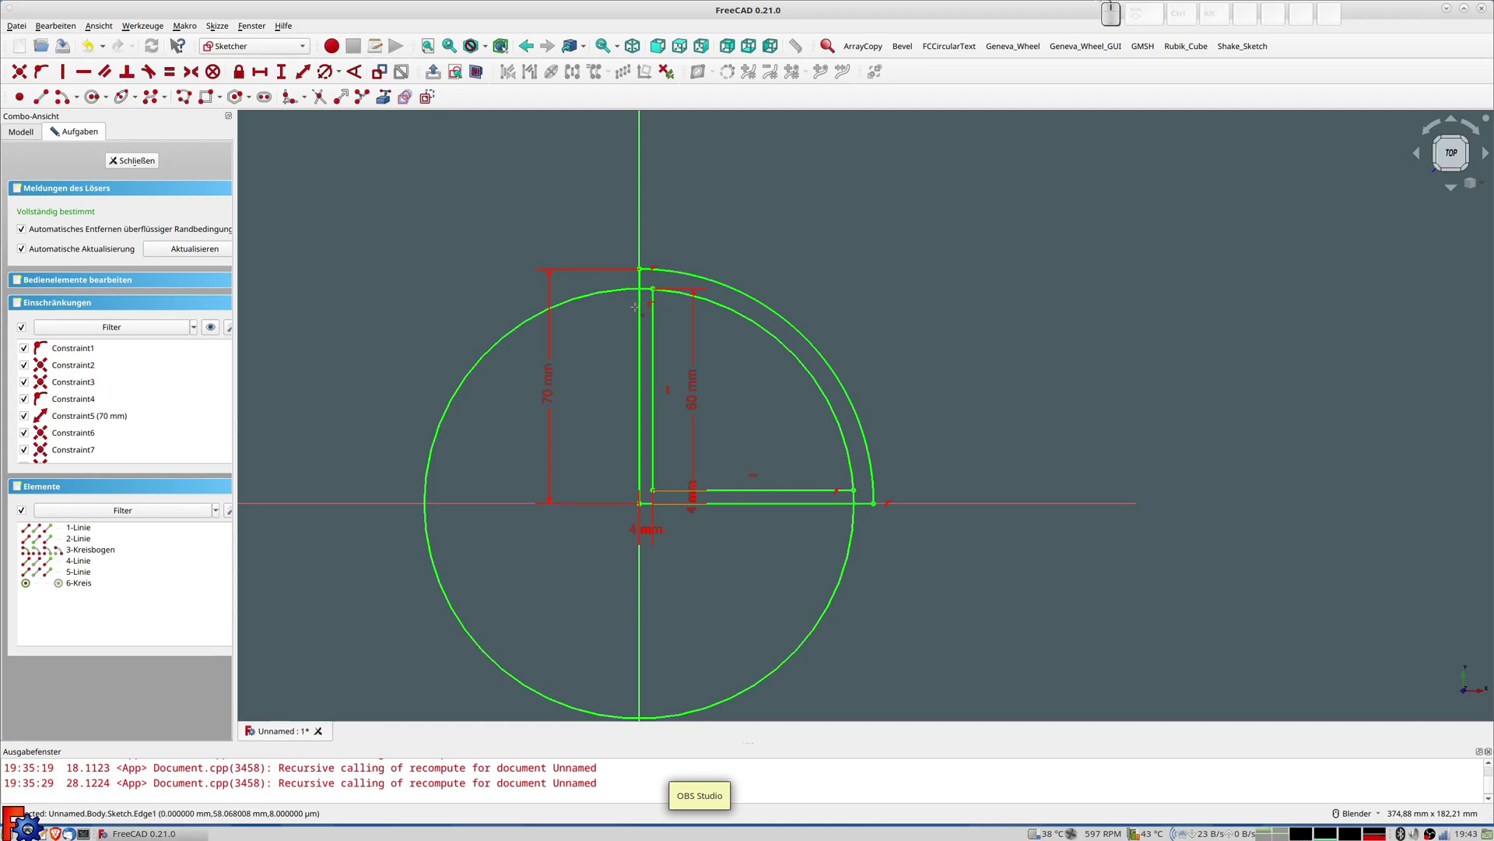
{"action": "left_click", "coordinate": [622, 295]}
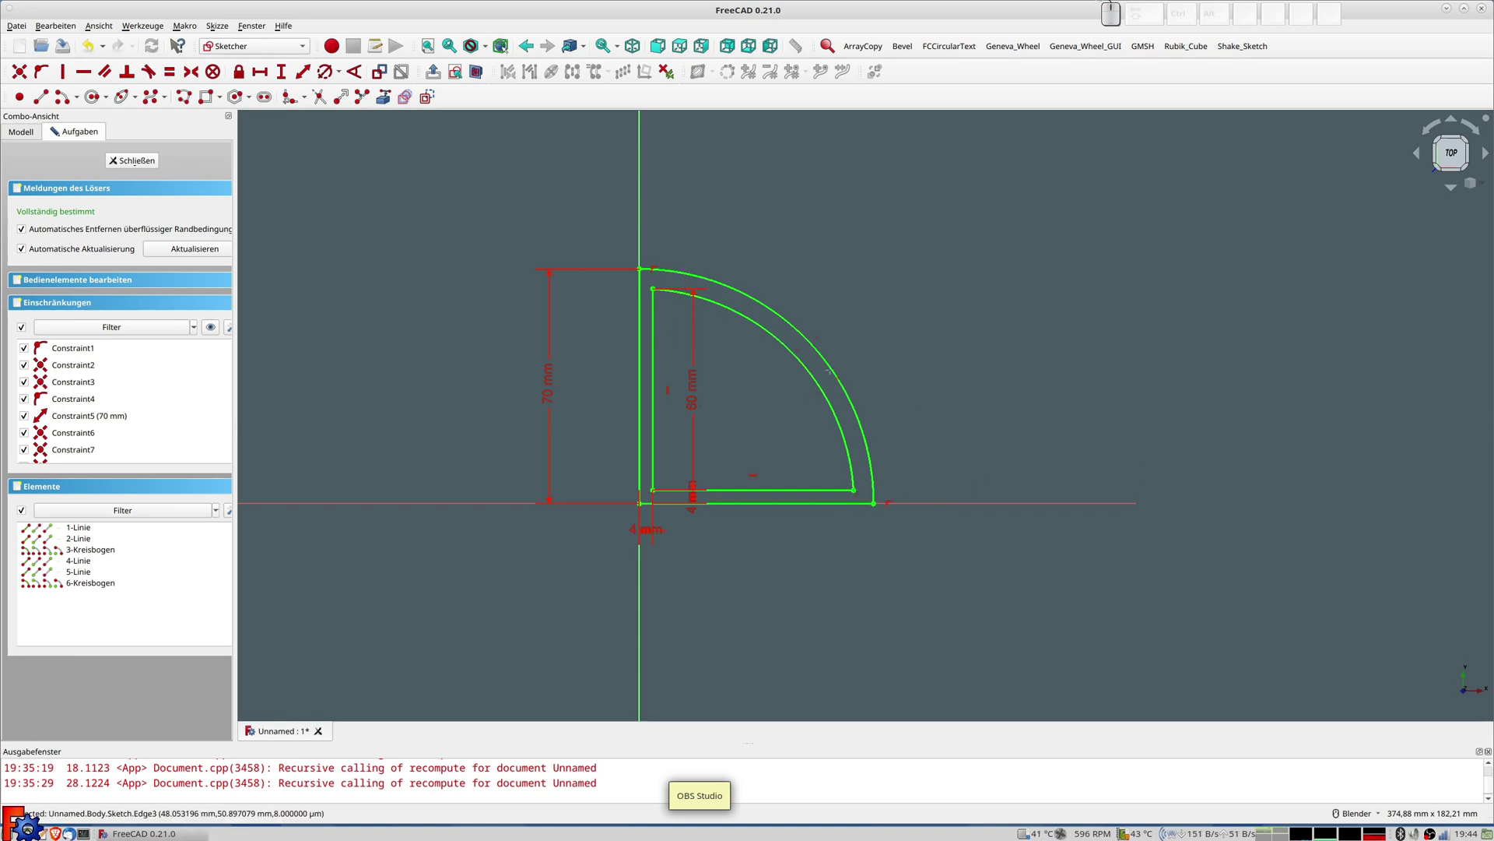
Close the sketch and view the quarter-circle frame from the top, zoomed out and centred
{"action": "left_click", "coordinate": [136, 161]}
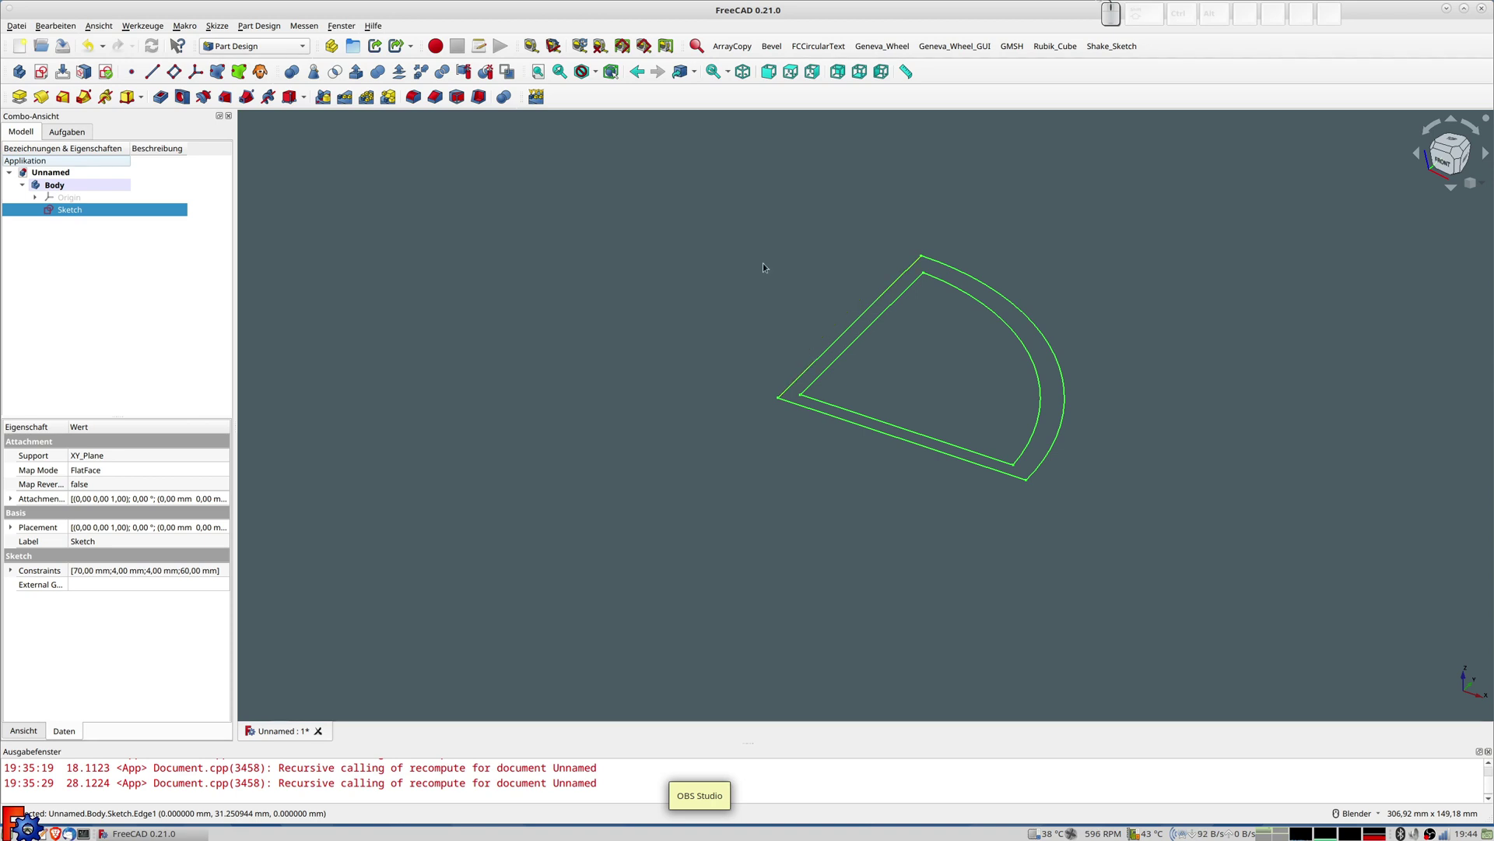
{"action": "left_click", "coordinate": [665, 288]}
{"action": "key", "text": "2"}
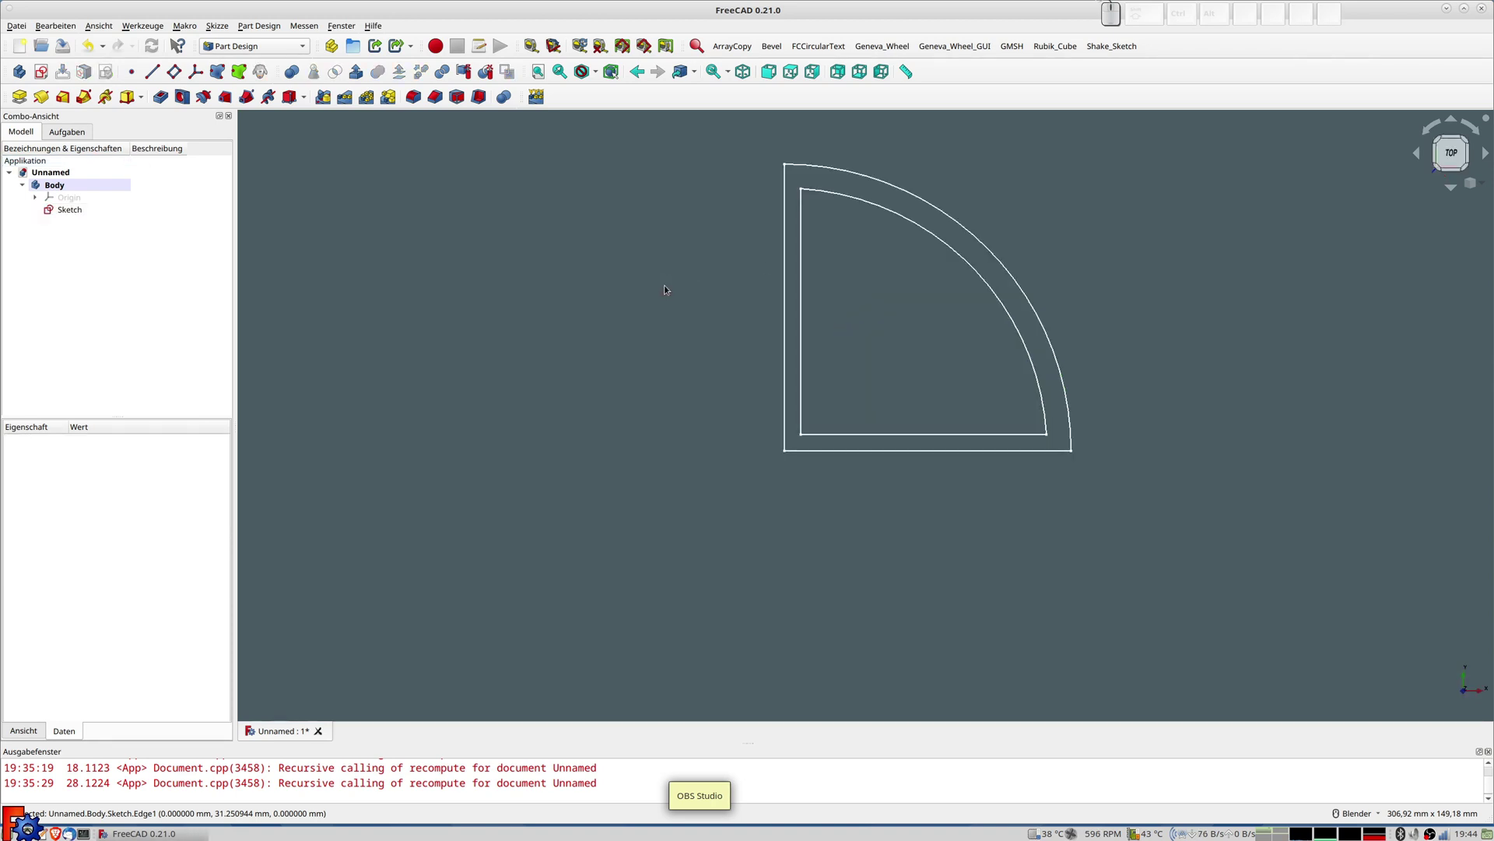
{"action": "scroll", "coordinate": [819, 314], "scroll_direction": "down", "scroll_amount": 1}
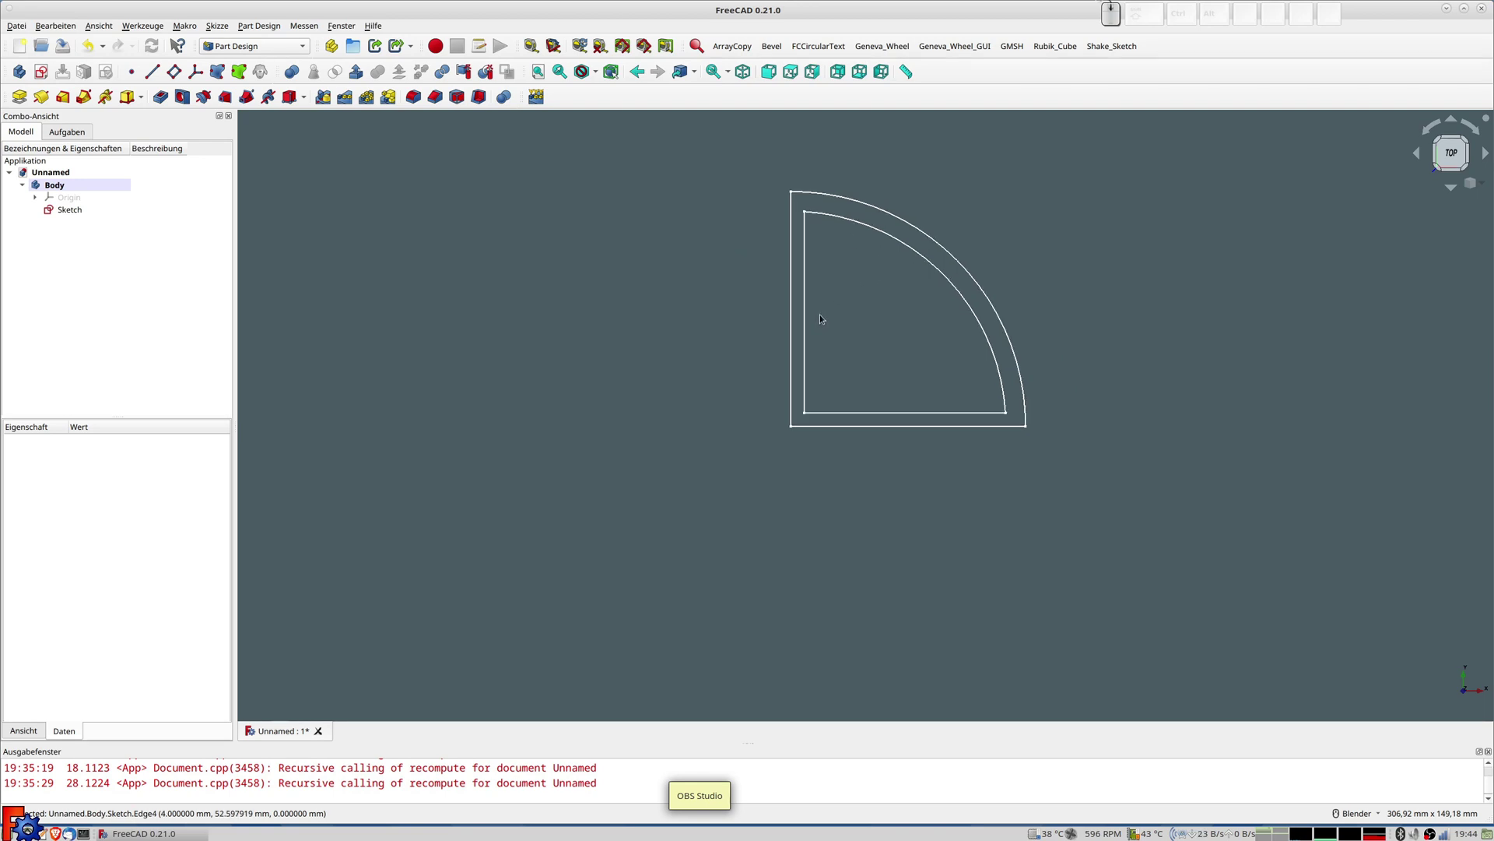
{"action": "scroll", "coordinate": [819, 315], "scroll_direction": "down", "scroll_amount": 2}
{"action": "middle_click_drag", "start_coordinate": [820, 319], "coordinate": [492, 486], "text": "shift"}
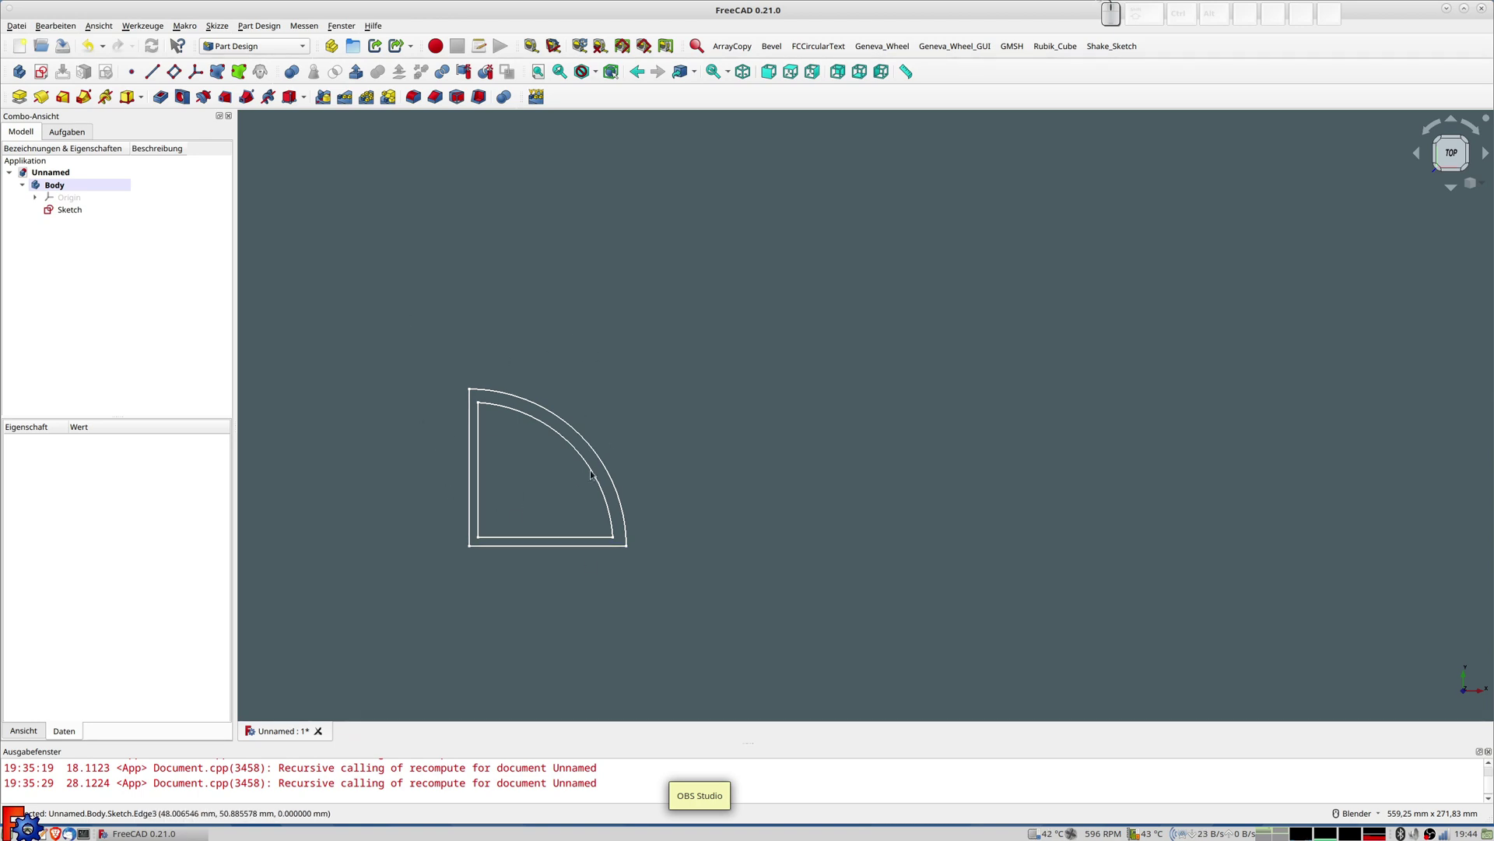
{"action": "scroll", "coordinate": [652, 405], "scroll_direction": "down", "scroll_amount": 3}
{"action": "middle_click_drag", "start_coordinate": [691, 414], "coordinate": [775, 324], "text": "shift"}
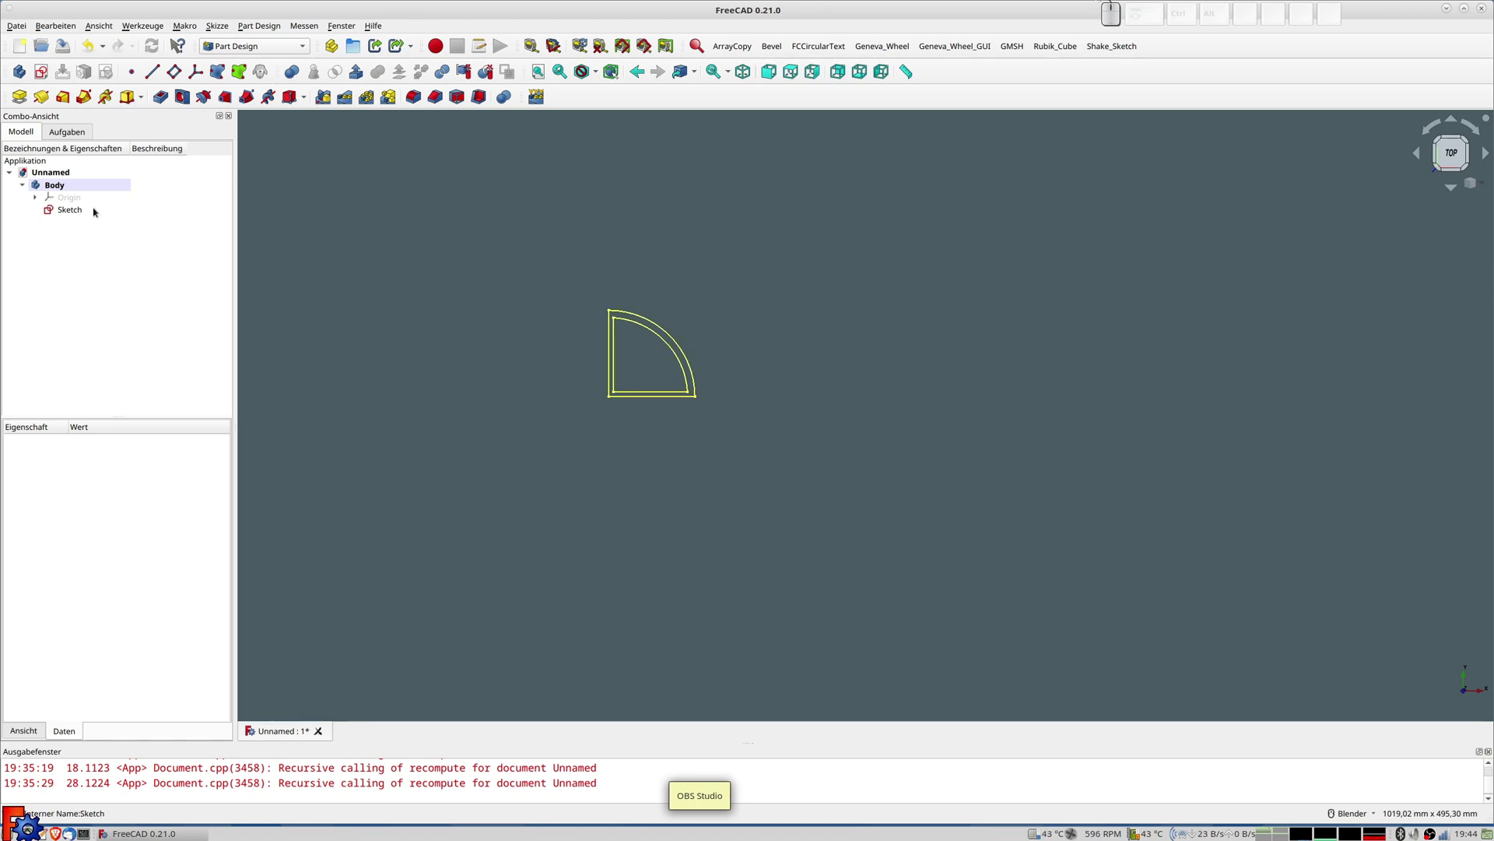
Start a second sketch on the XY_Plane
{"action": "left_click", "coordinate": [41, 74]}
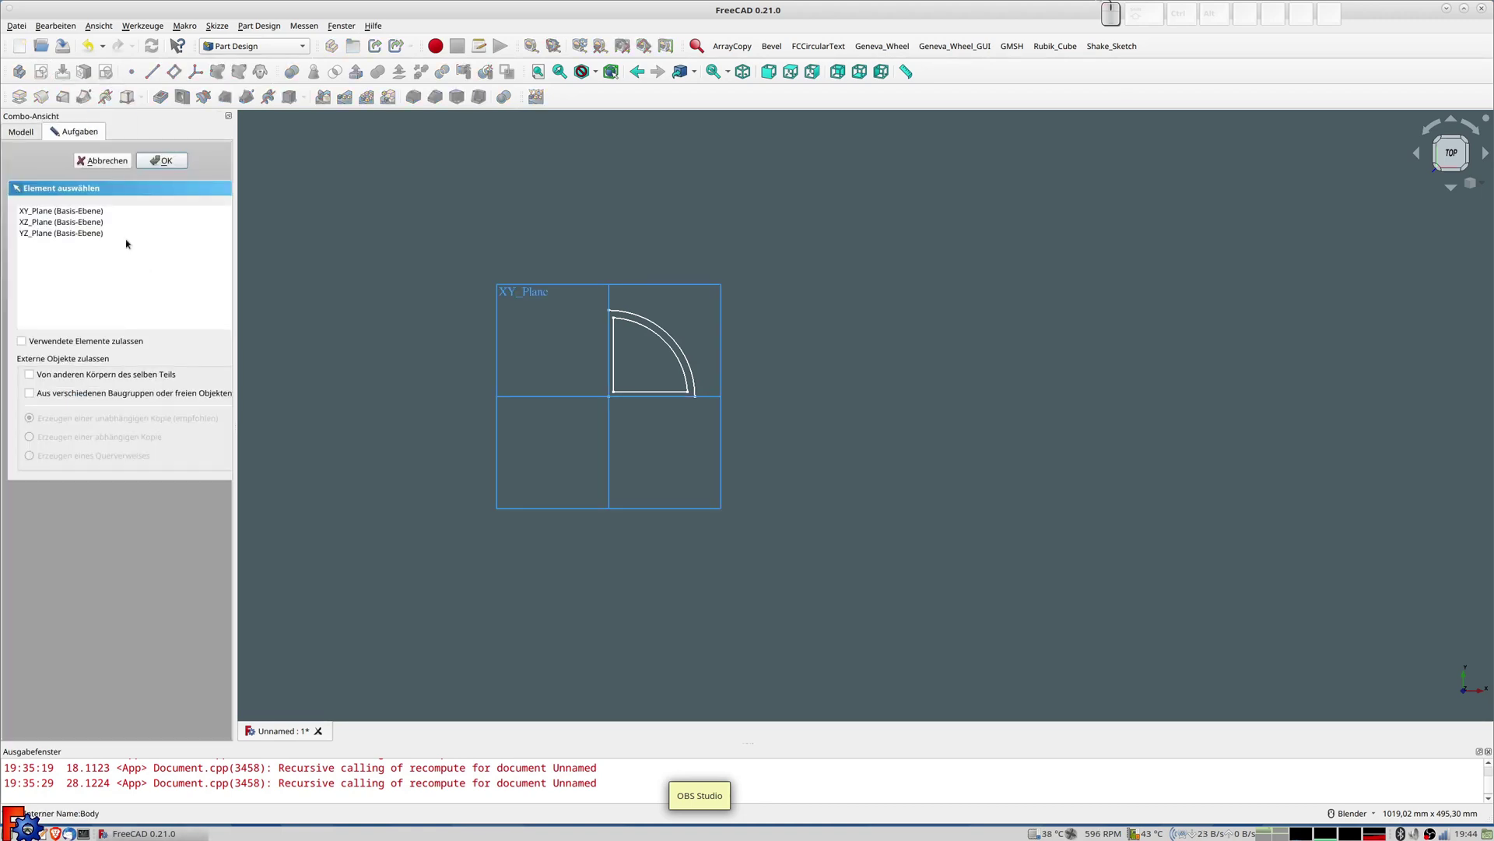
{"action": "left_click", "coordinate": [62, 213]}
{"action": "left_click", "coordinate": [175, 161]}
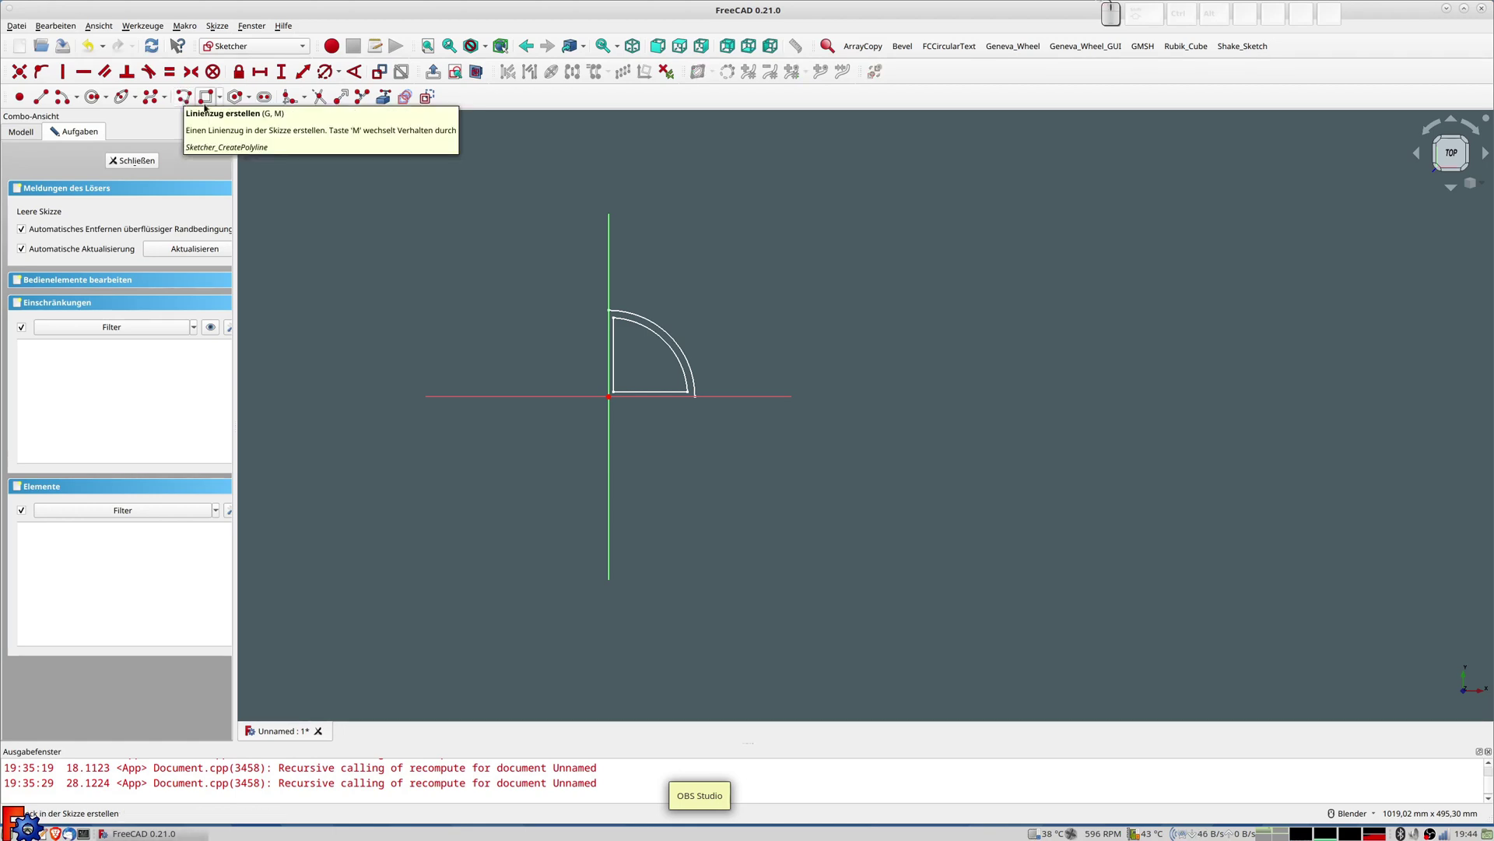
Draw a closed four-sided polyline enclosing the quarter-circle frame
{"action": "left_click", "coordinate": [219, 99]}
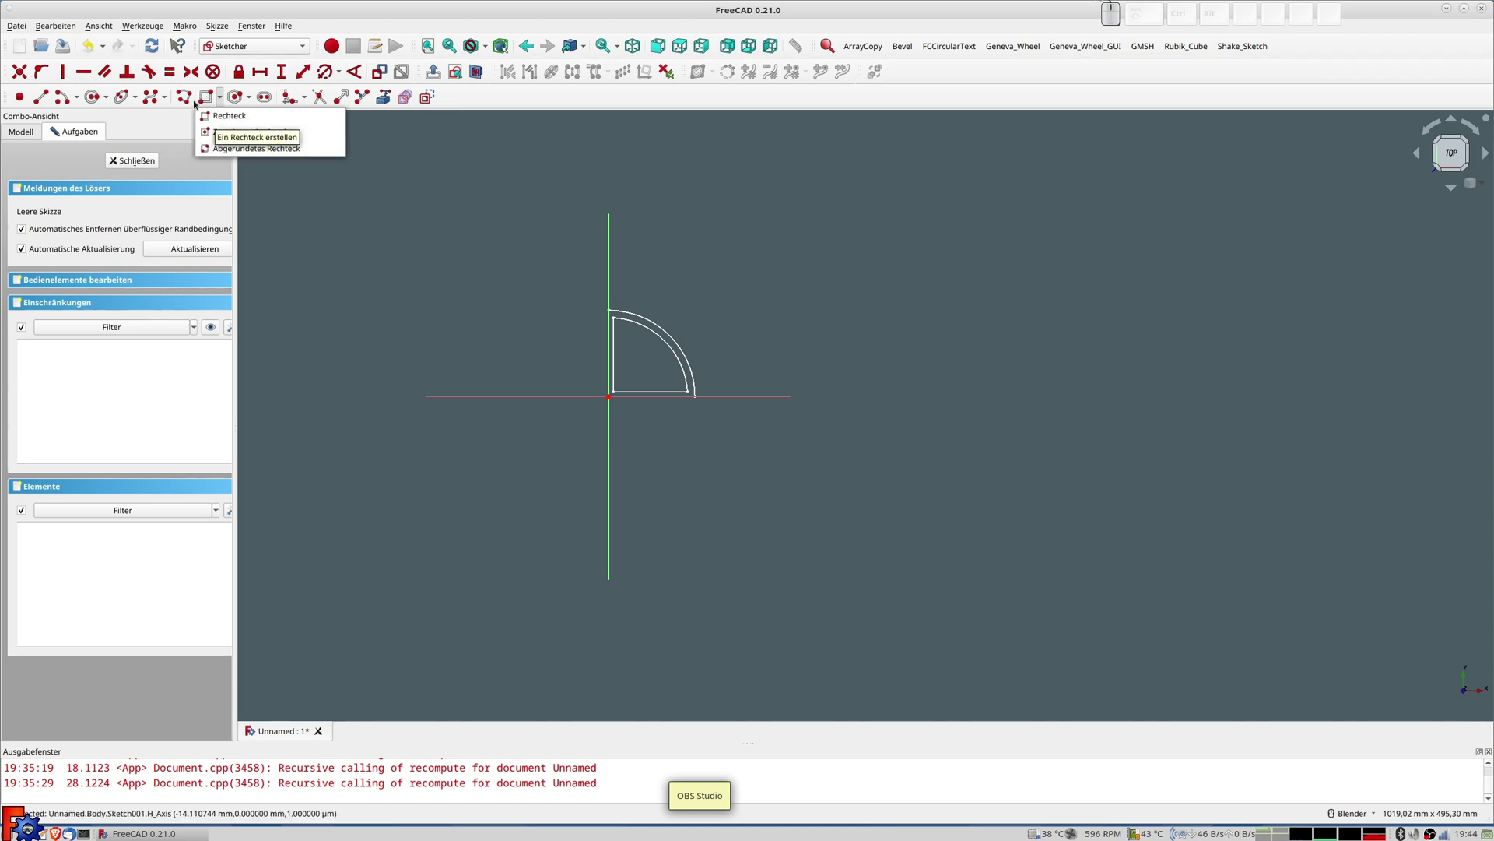
{"action": "left_click", "coordinate": [184, 99]}
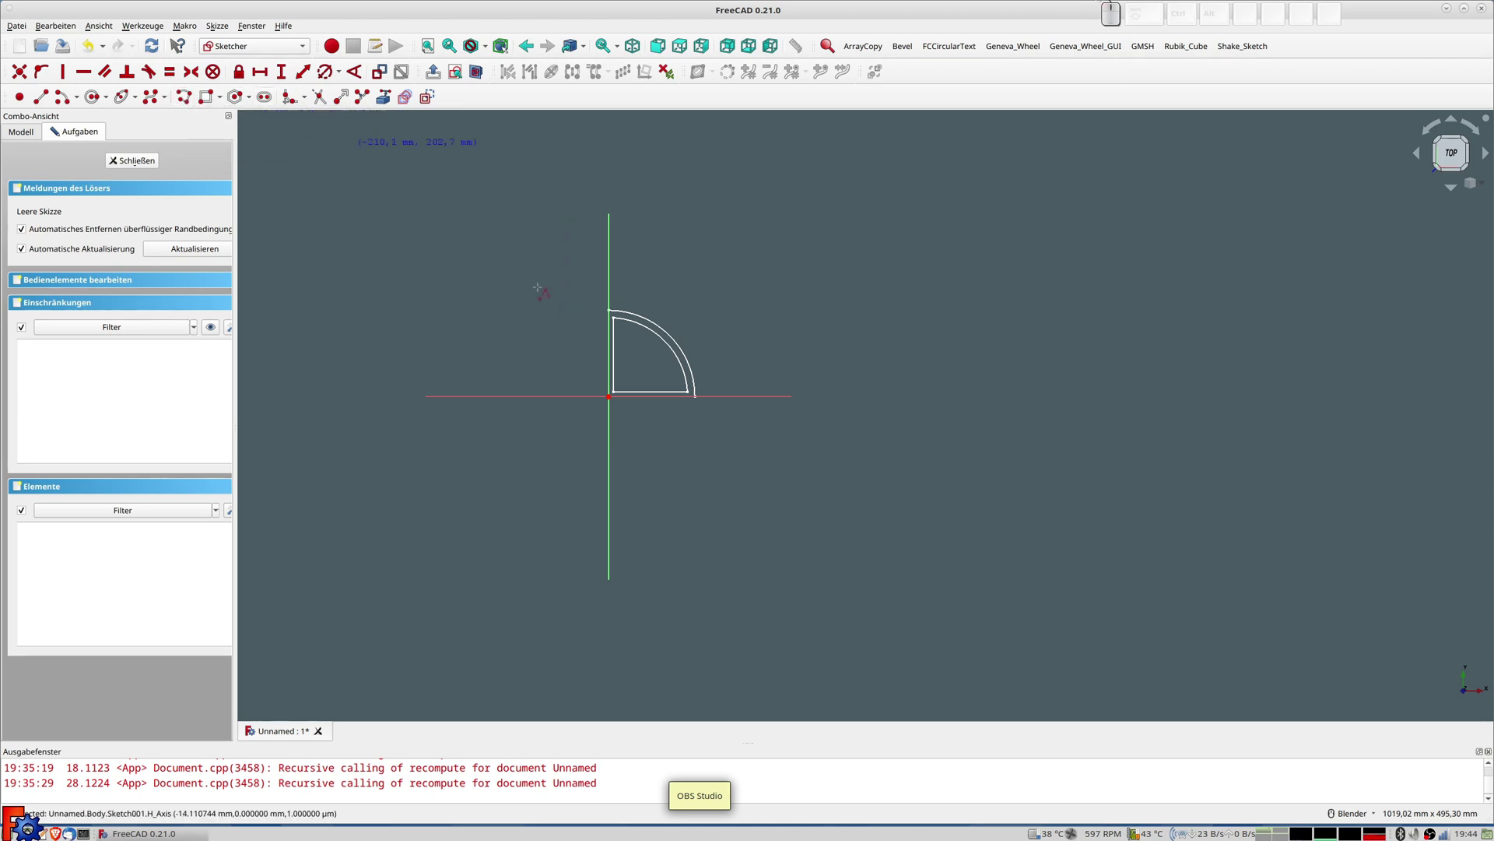
{"action": "left_click", "coordinate": [498, 349]}
{"action": "left_click", "coordinate": [674, 474]}
{"action": "left_click", "coordinate": [786, 324]}
{"action": "left_click", "coordinate": [598, 224]}
{"action": "left_click", "coordinate": [497, 348]}
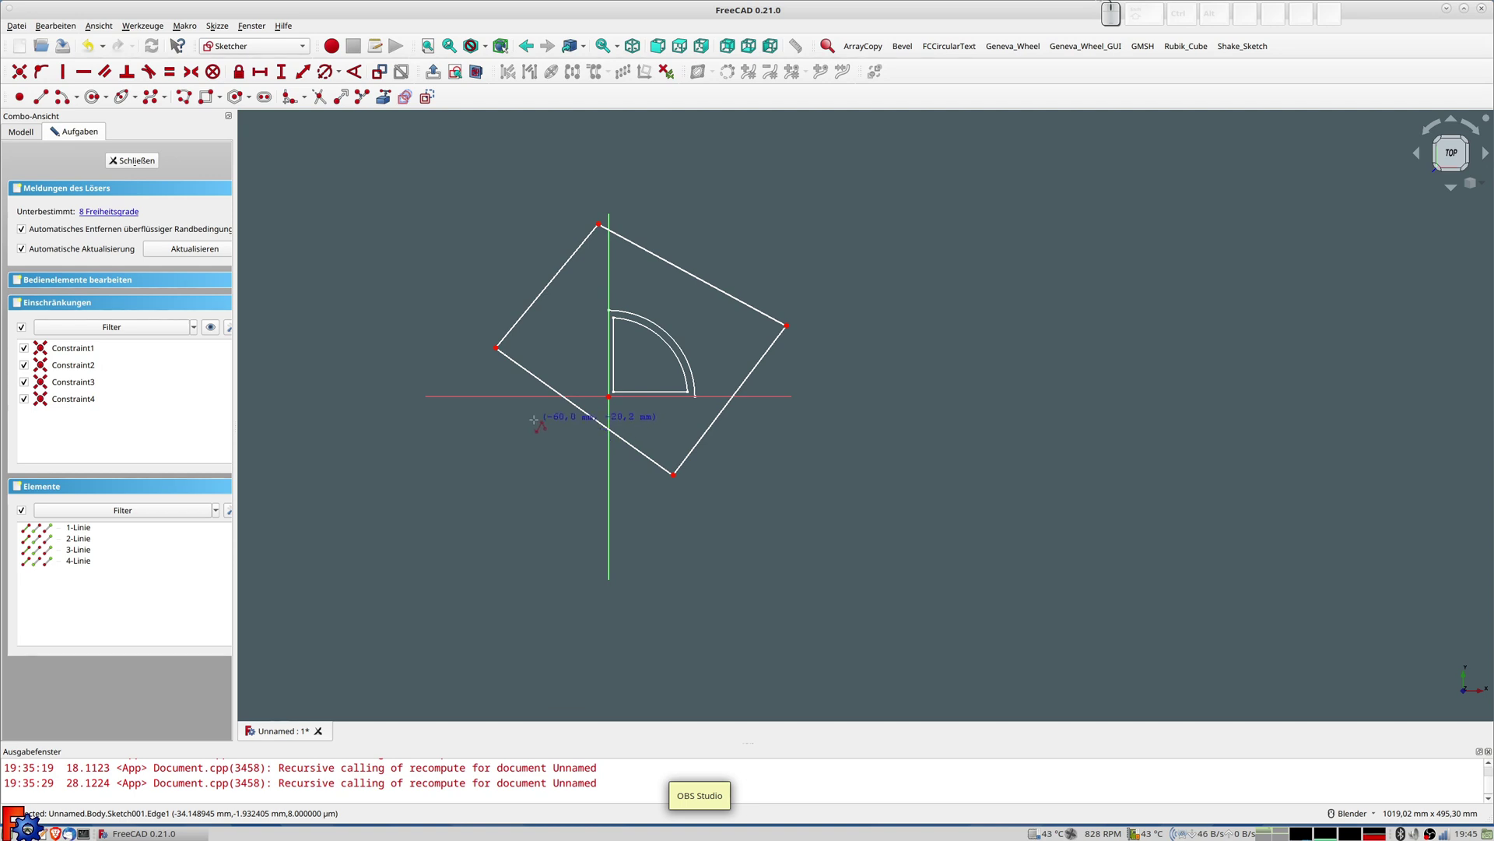
Make the outline's adjacent edges perpendicular at the left and right corners
{"action": "right_click", "coordinate": [510, 373]}
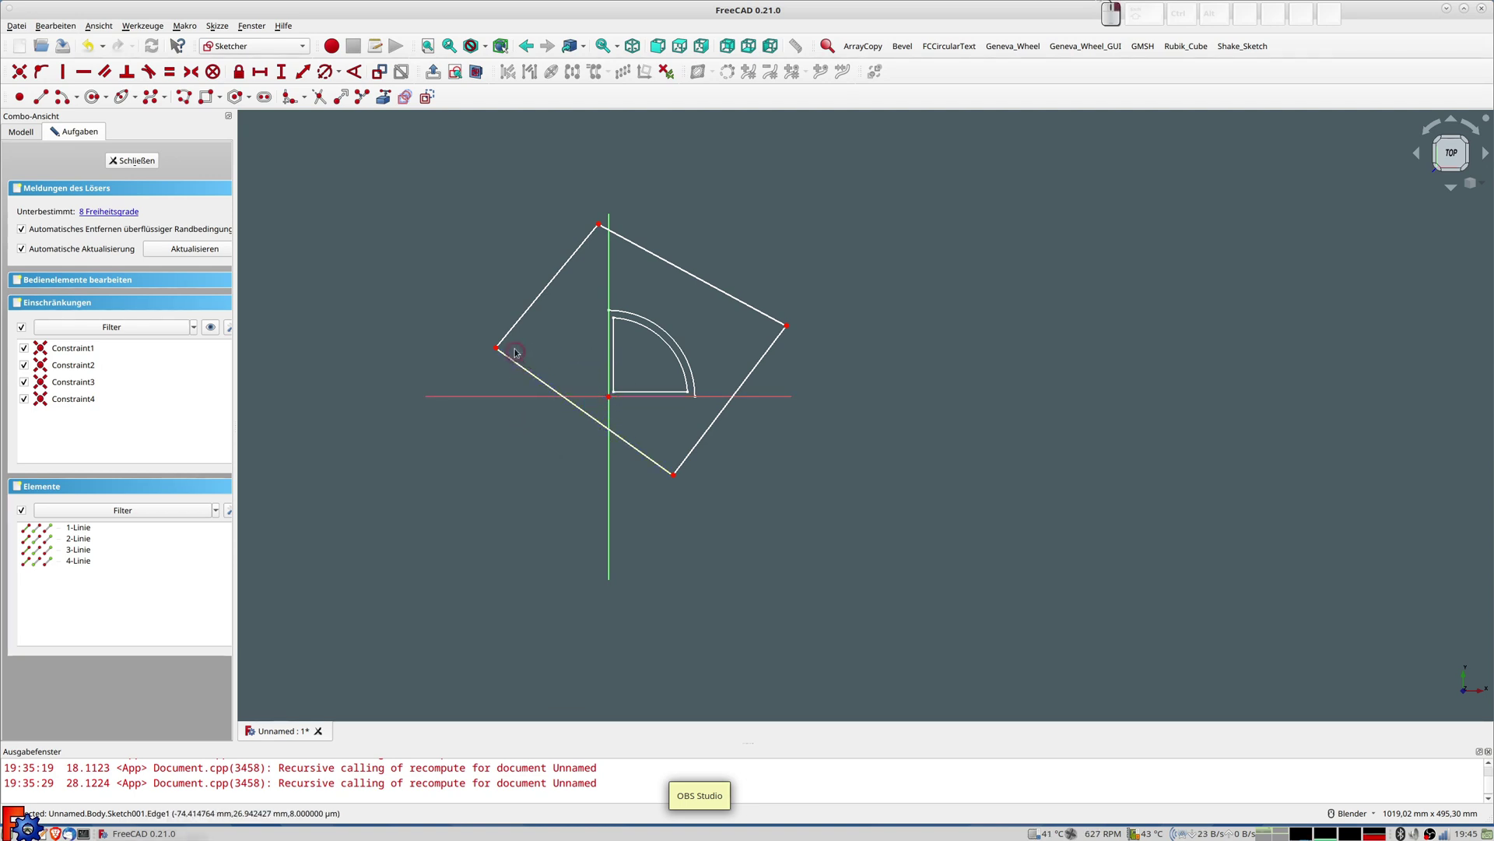
{"action": "left_click", "coordinate": [510, 333]}
{"action": "left_click", "coordinate": [513, 362]}
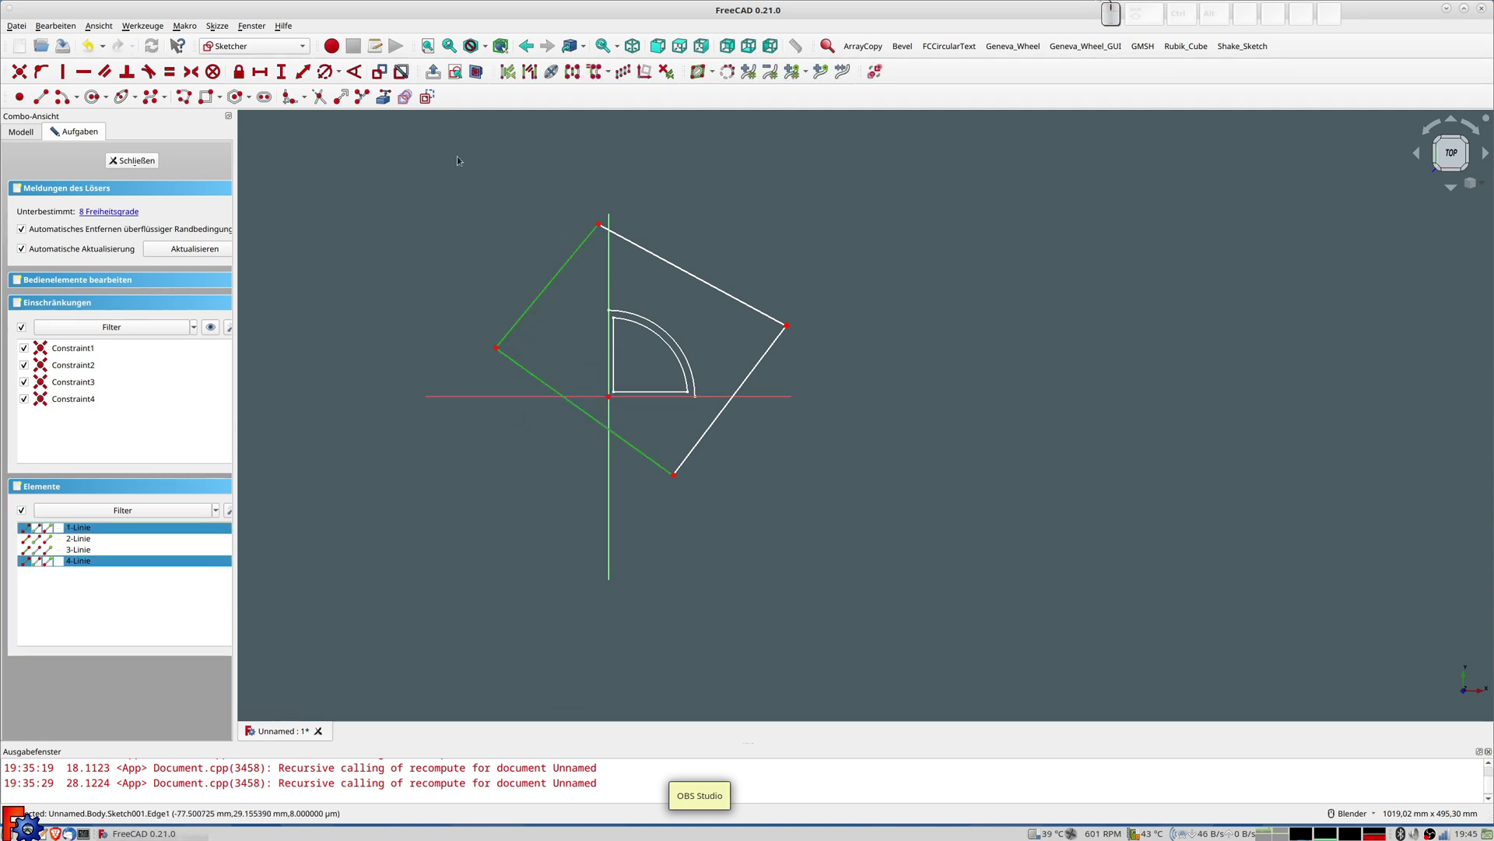
{"action": "left_click", "coordinate": [127, 73]}
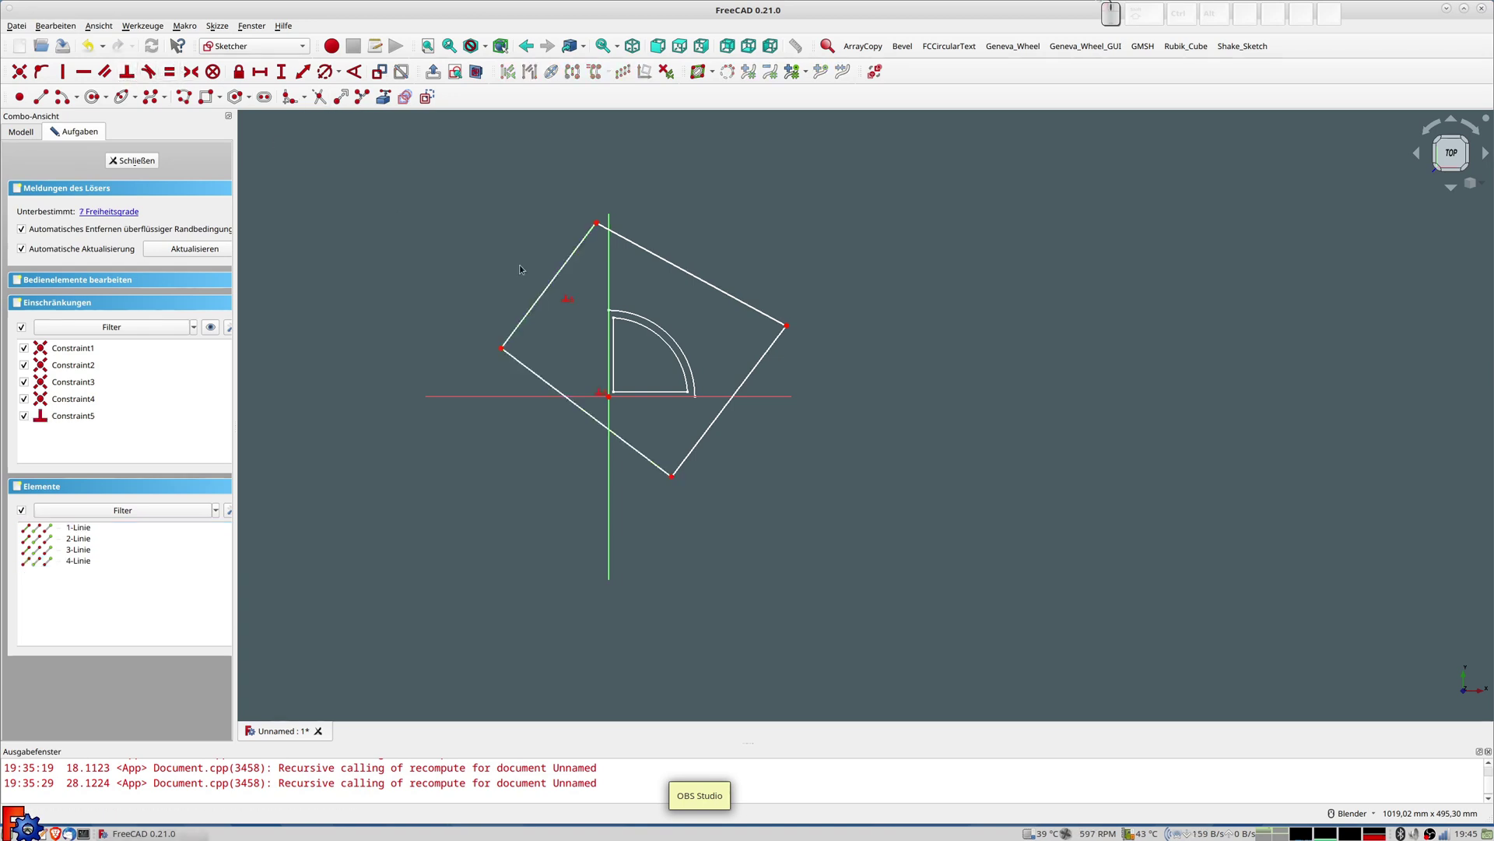
{"action": "left_click", "coordinate": [776, 321]}
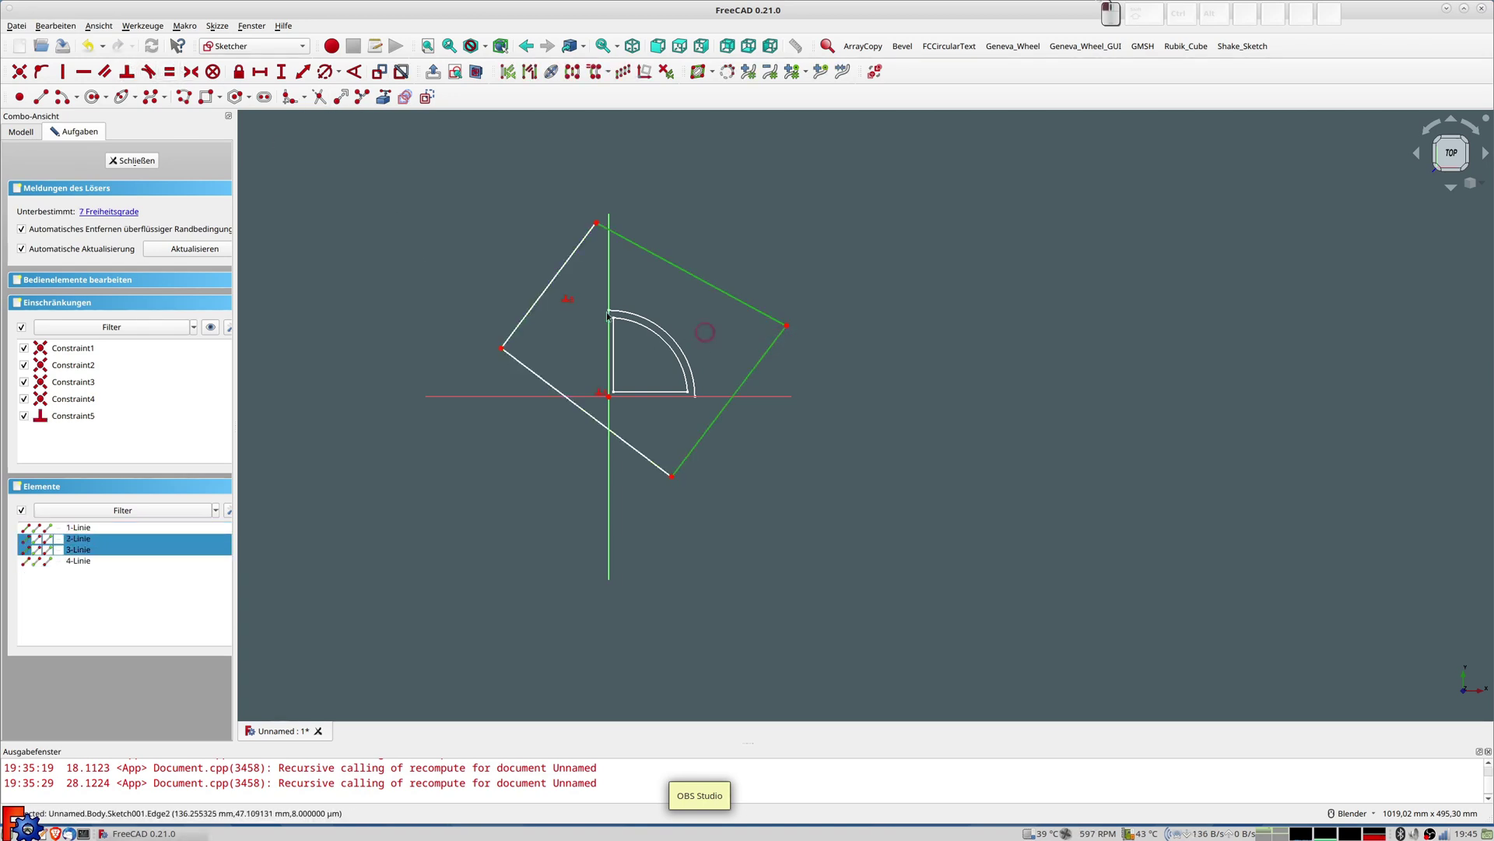
{"action": "left_click", "coordinate": [126, 73]}
Constrain all four sides of the outline to equal length
{"action": "left_click", "coordinate": [544, 291]}
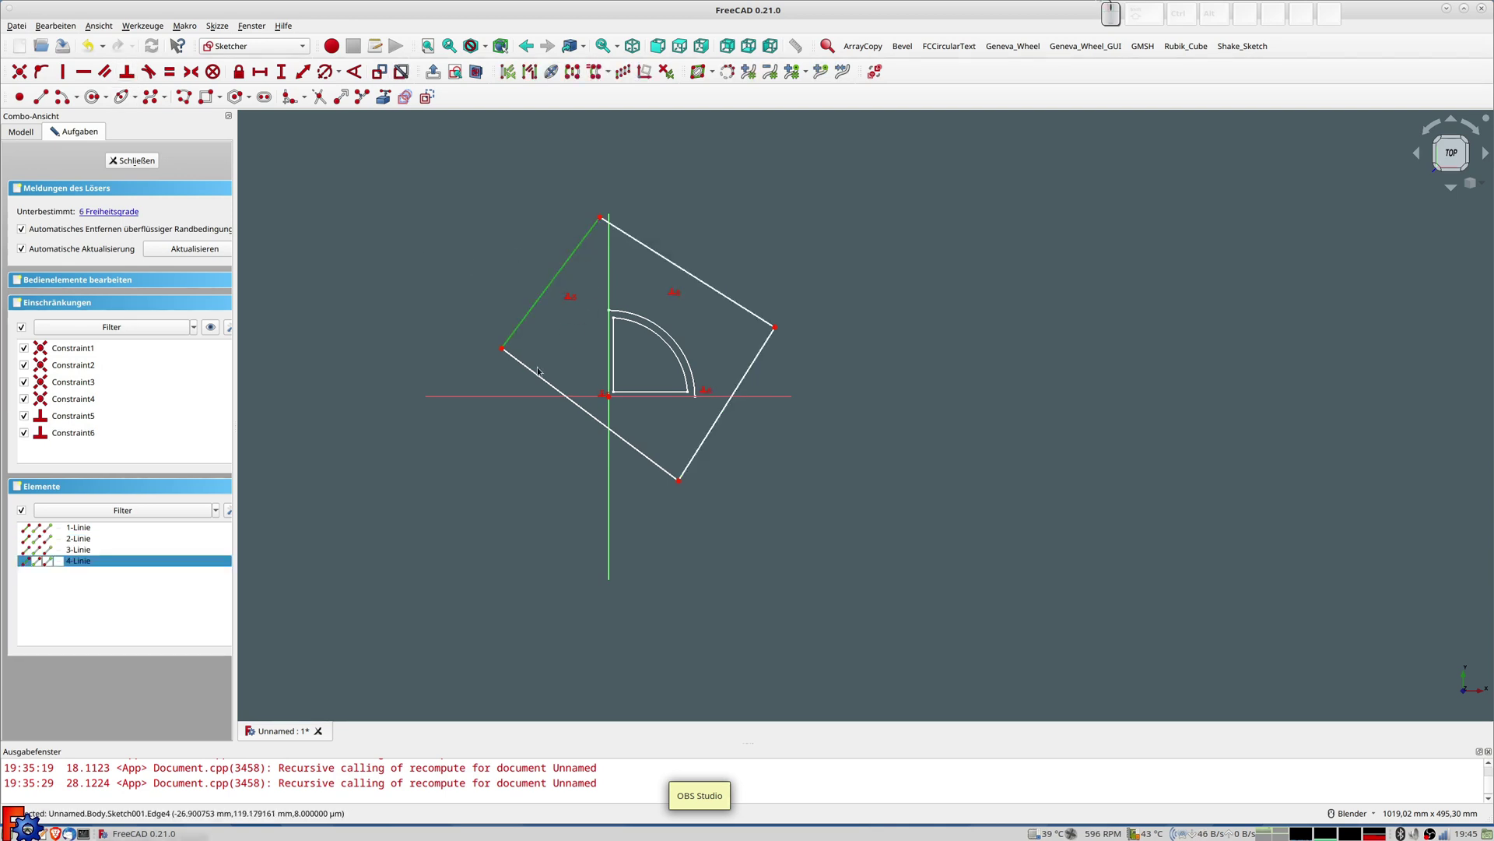
{"action": "left_click", "coordinate": [534, 377]}
{"action": "left_click", "coordinate": [739, 385]}
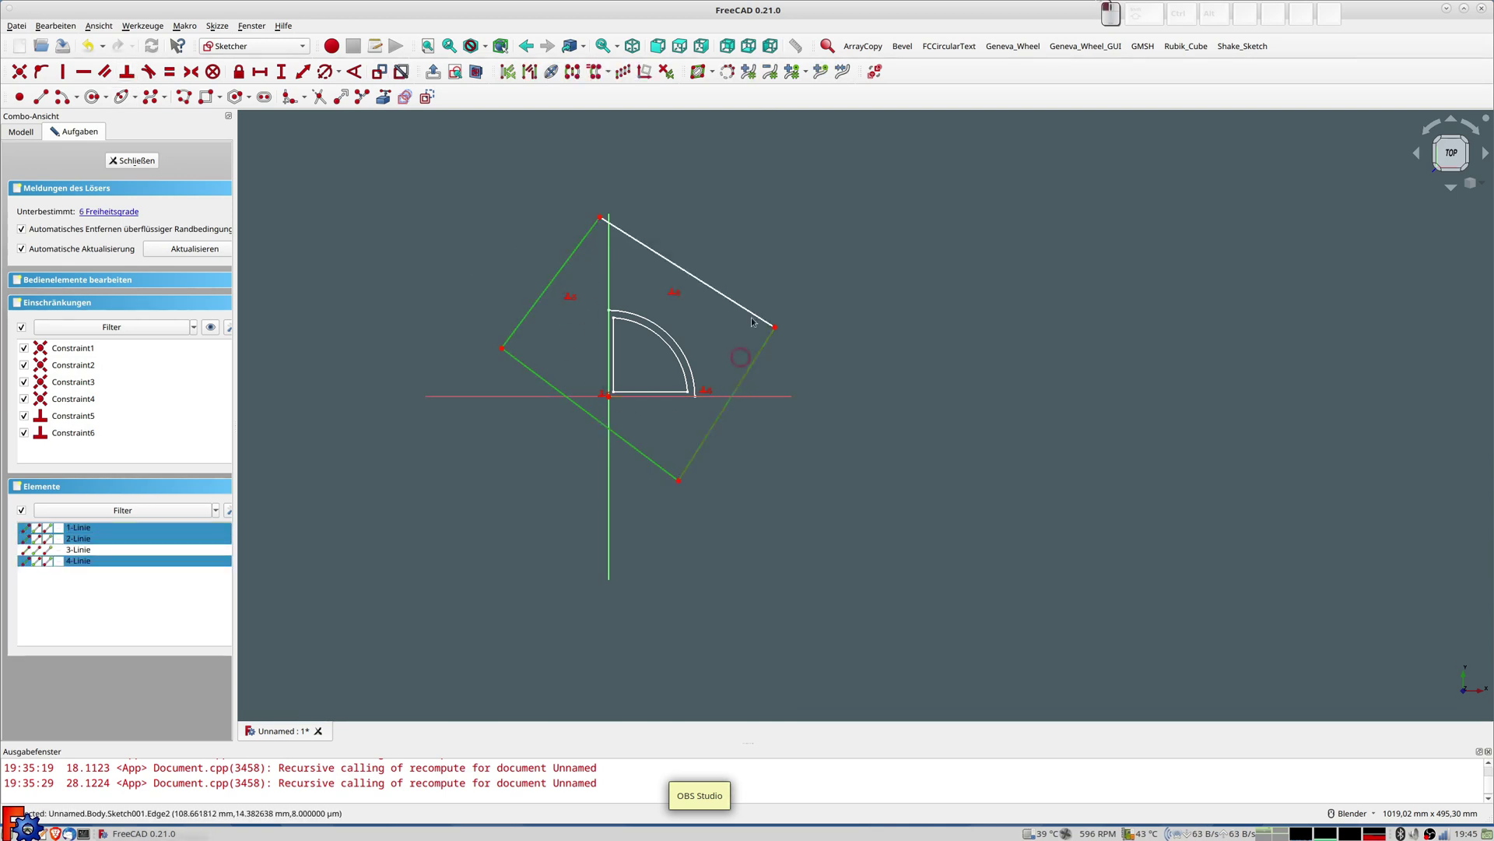
{"action": "left_click", "coordinate": [723, 303]}
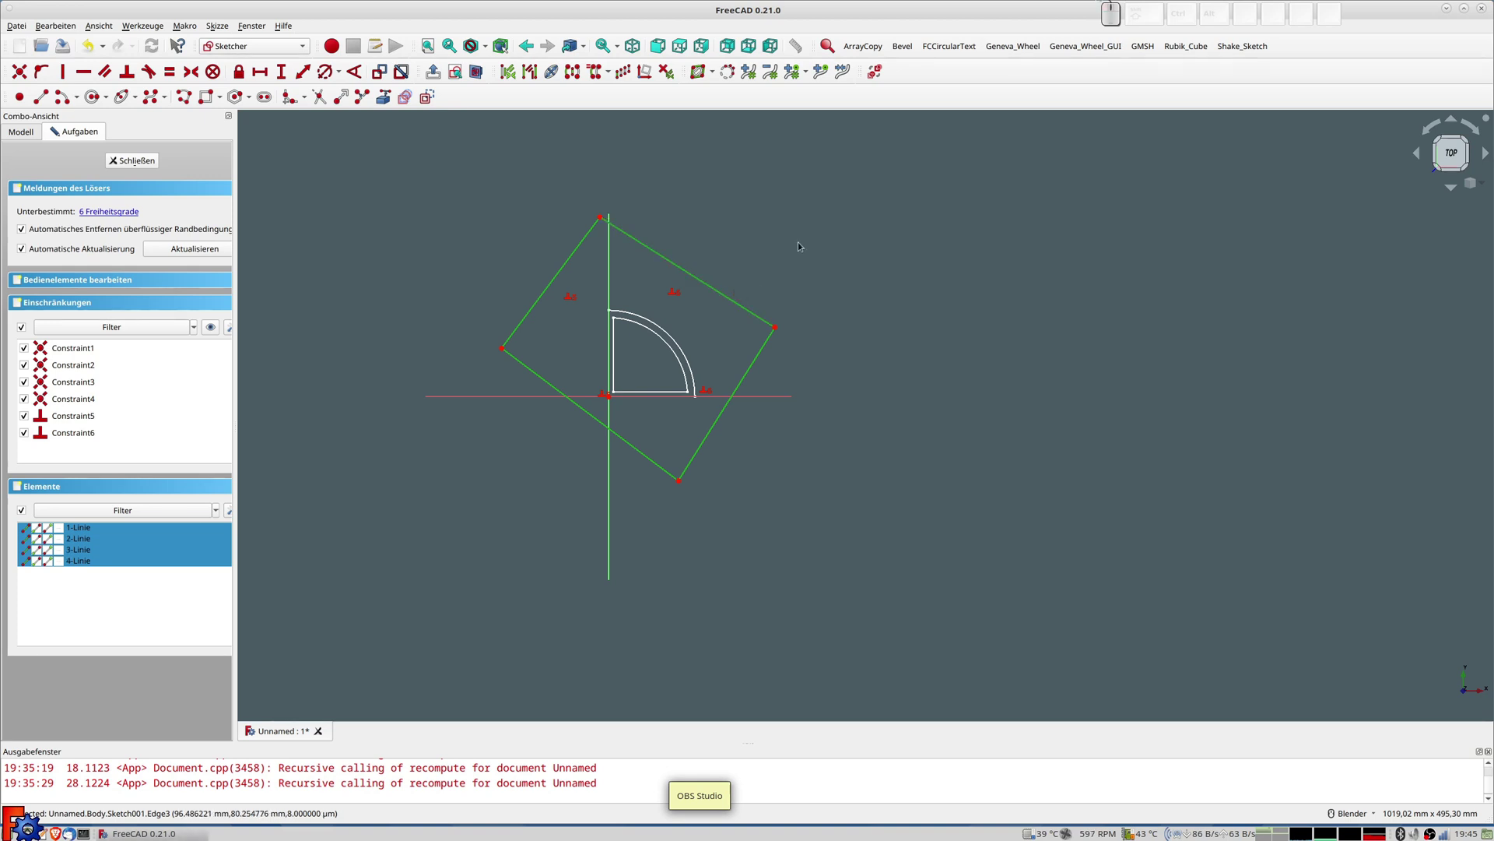
{"action": "key", "text": "e"}
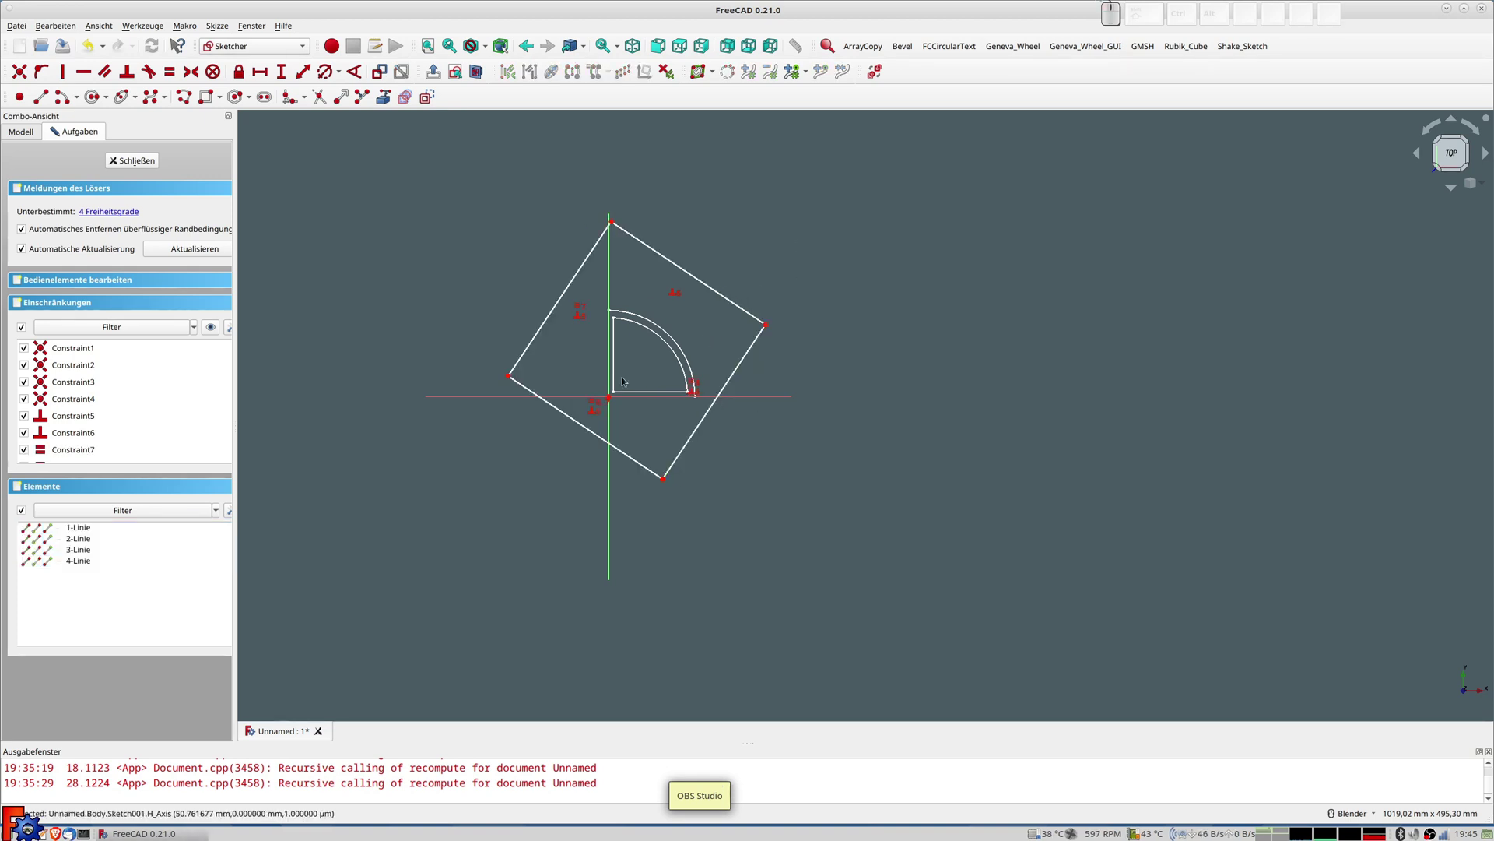
{"action": "left_click_drag", "start_coordinate": [580, 421], "coordinate": [583, 421]}
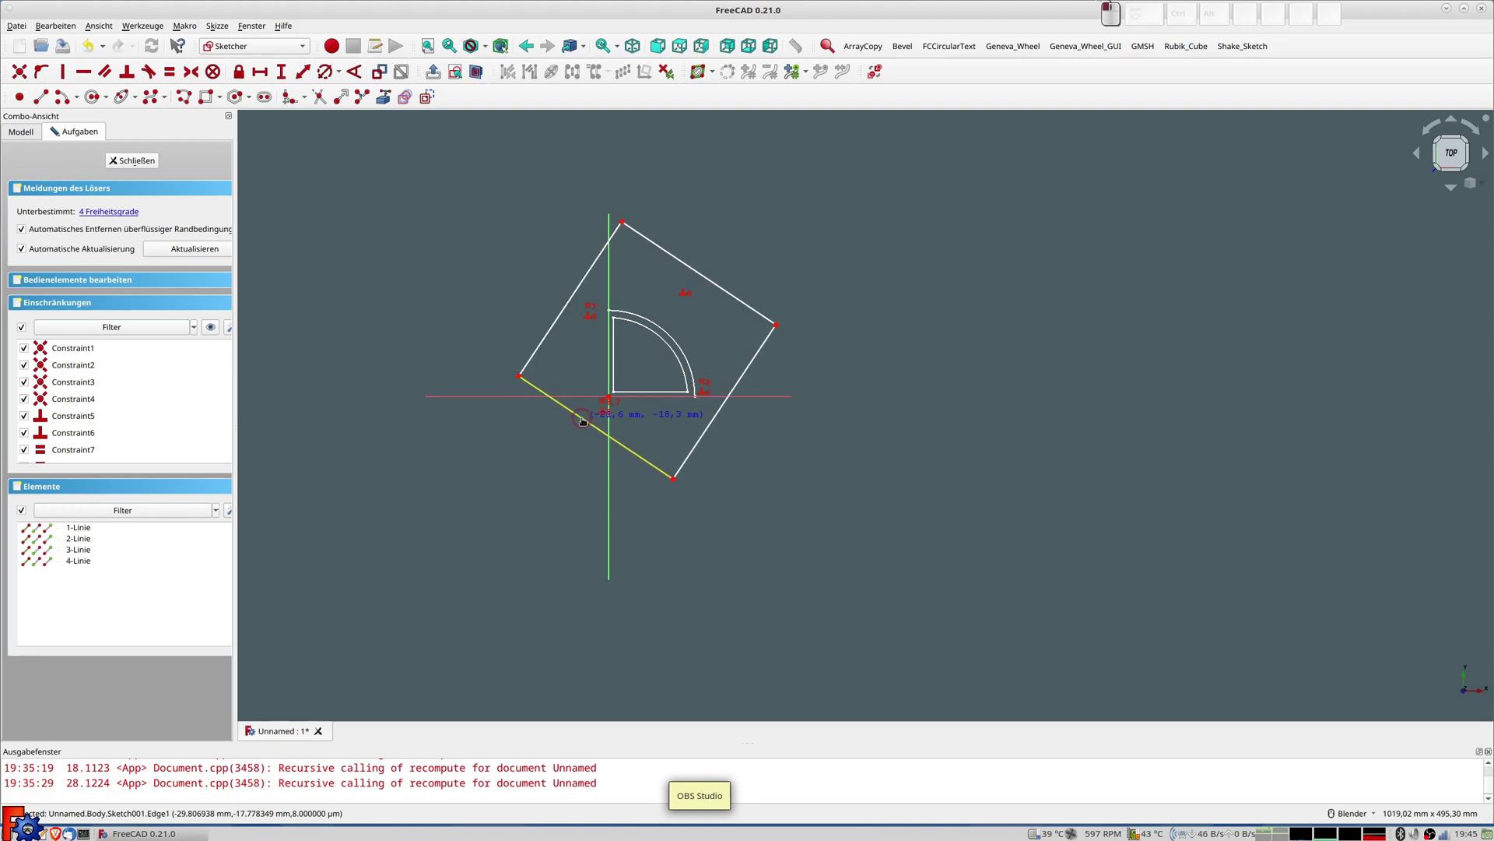
Move the square so its lower-left edge passes through the origin and lock it there
{"action": "scroll", "coordinate": [583, 421], "scroll_direction": "up", "scroll_amount": 5}
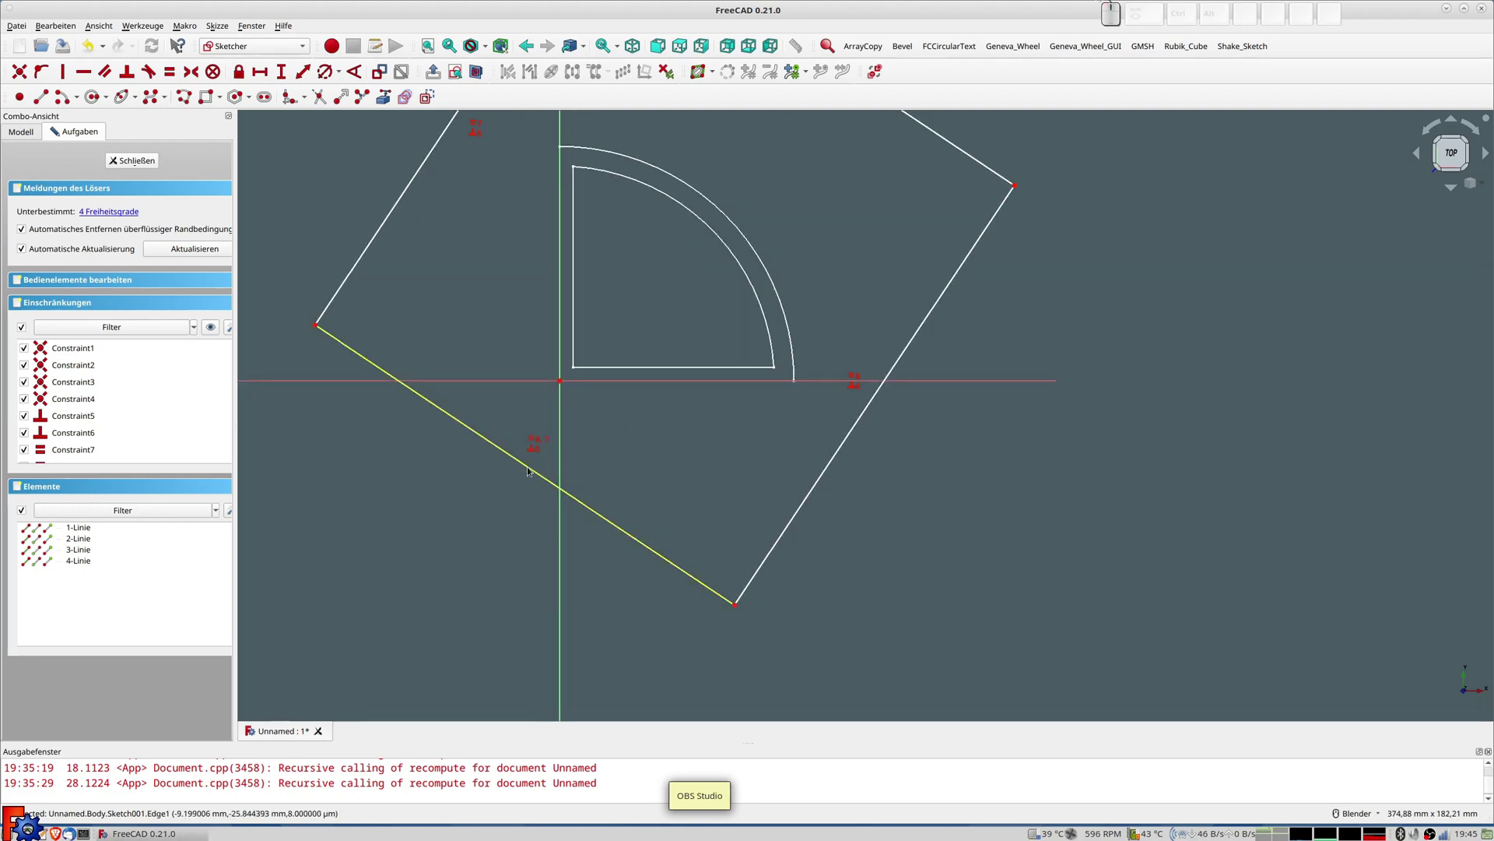
{"action": "left_click_drag", "start_coordinate": [543, 438], "coordinate": [572, 391]}
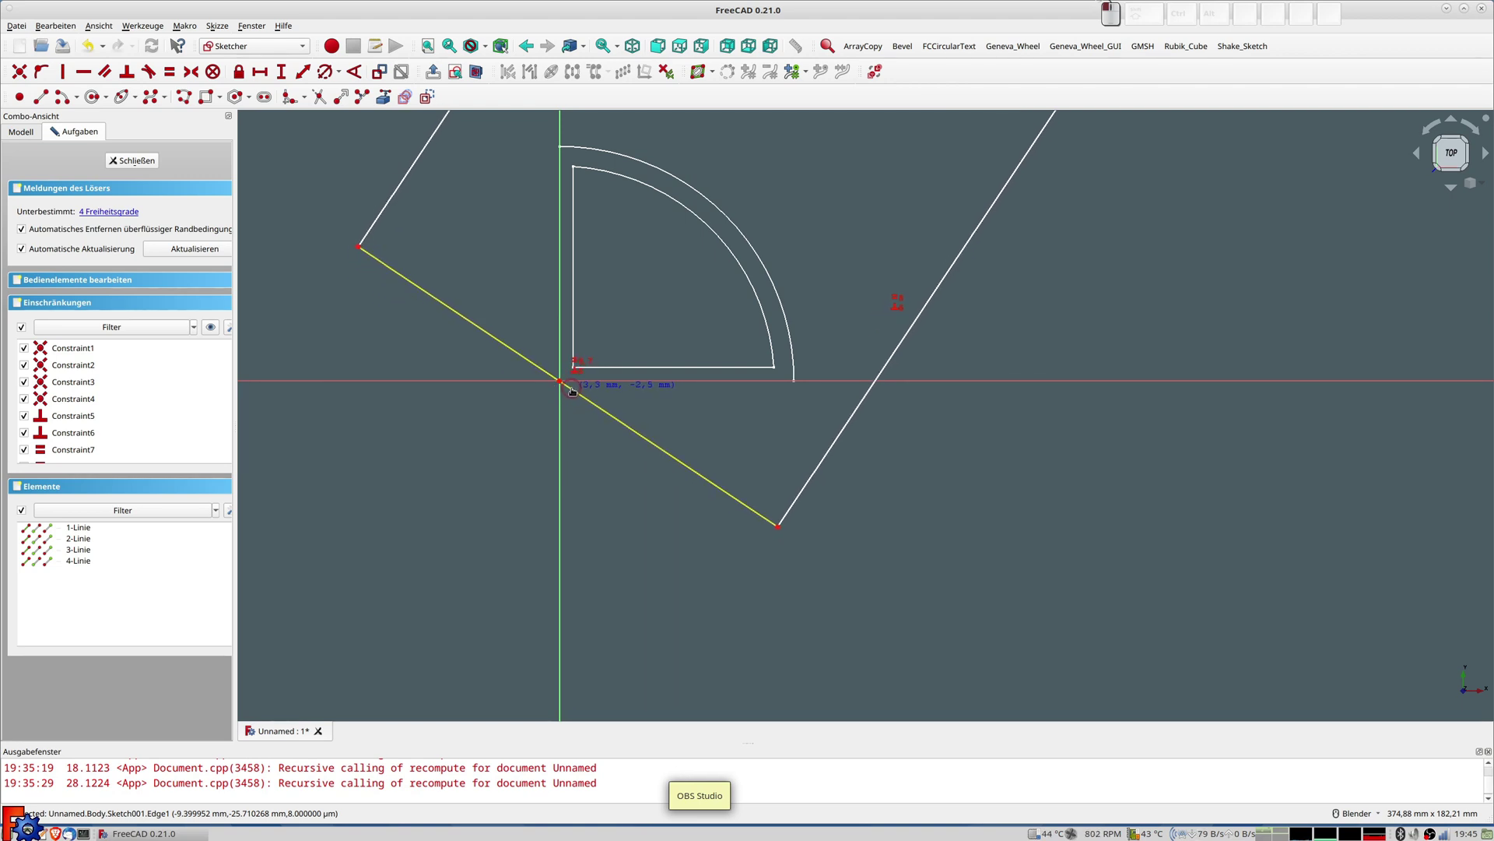
{"action": "left_click_drag", "start_coordinate": [572, 391], "coordinate": [559, 388]}
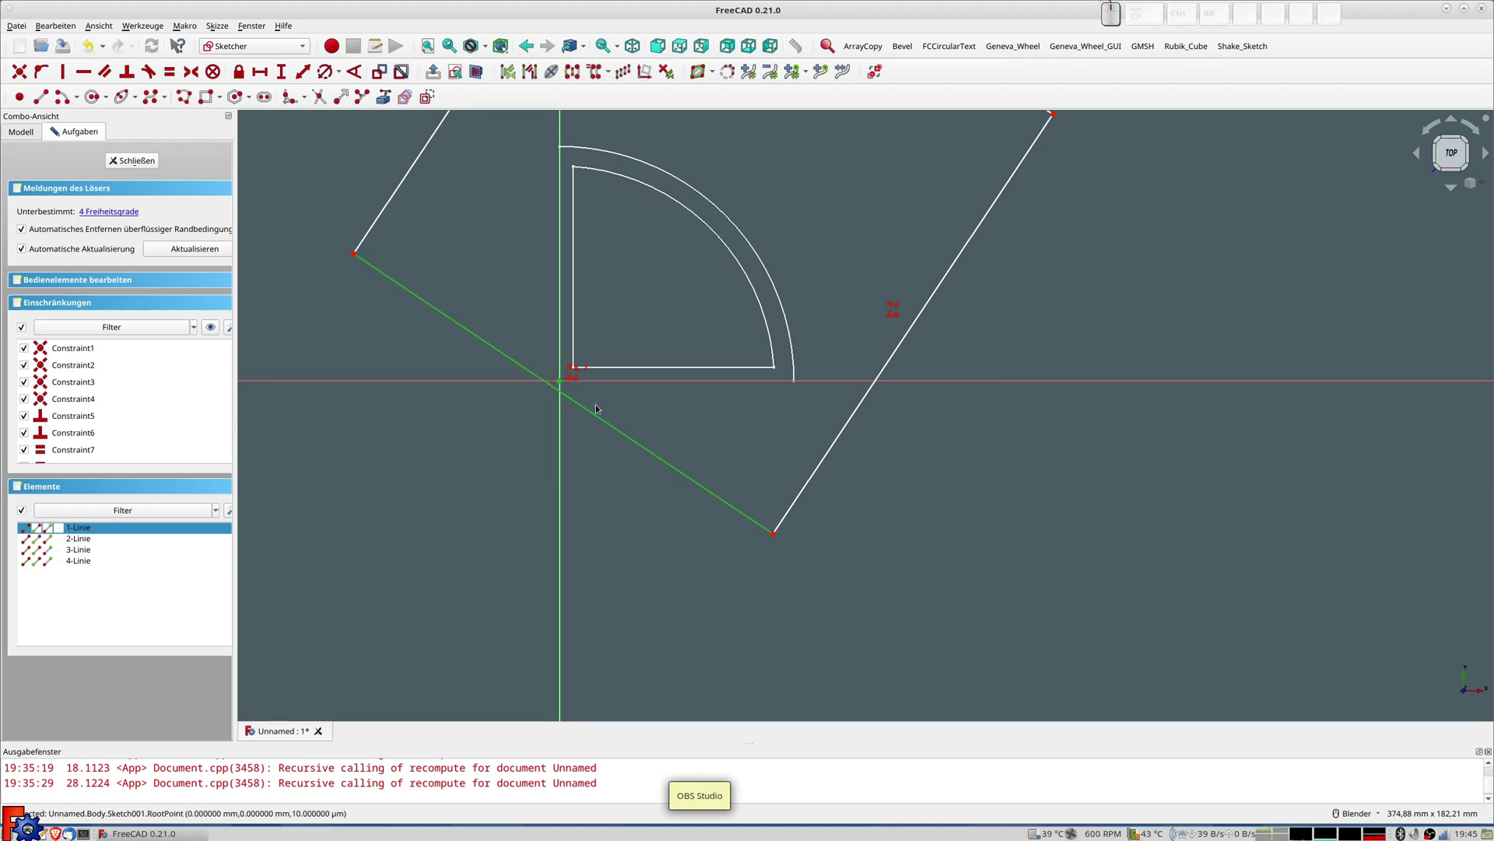
{"action": "key", "text": "o"}
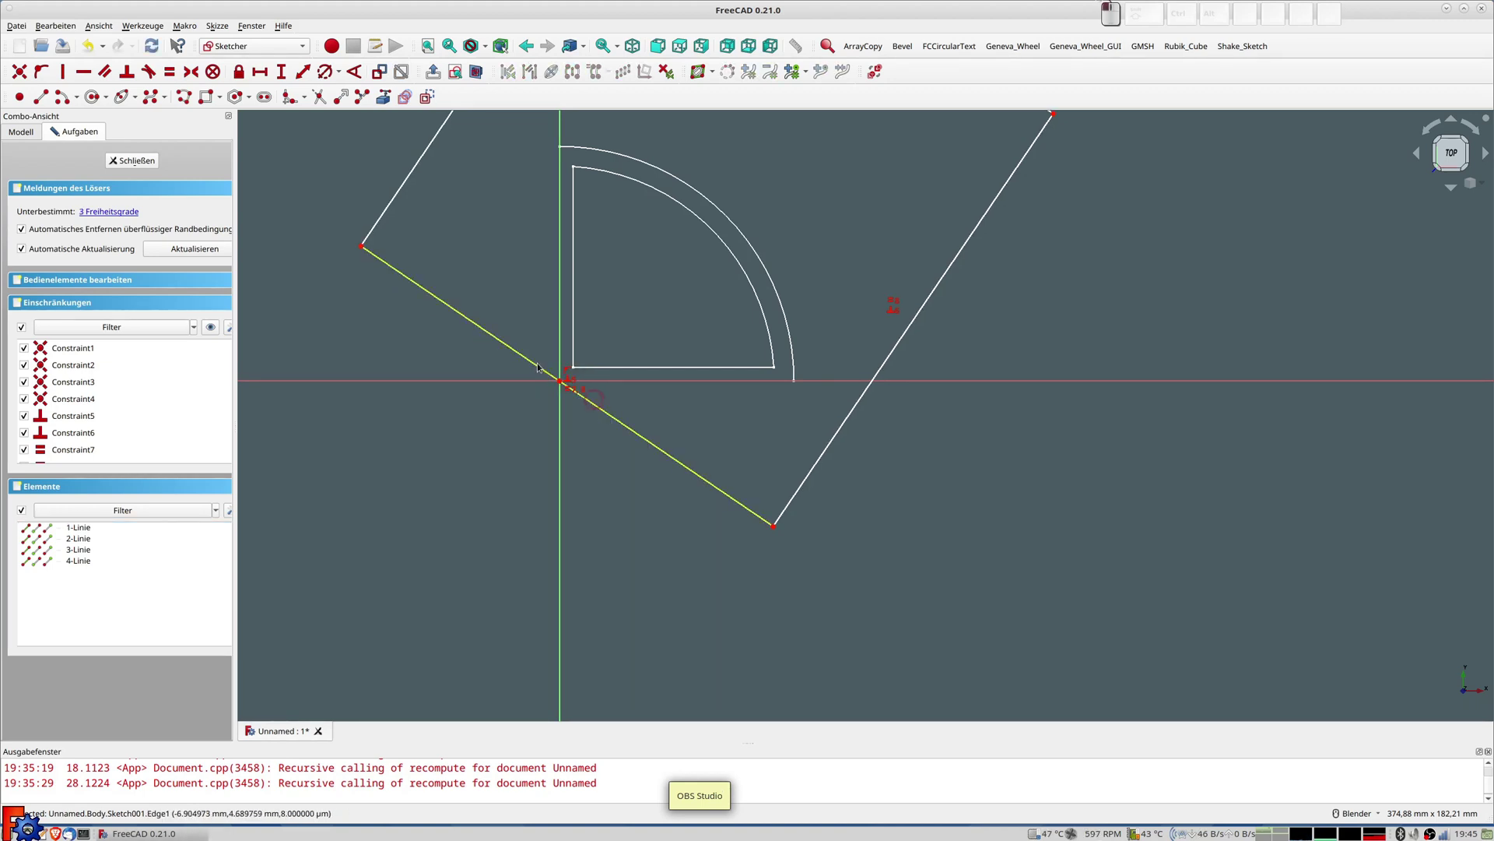
Set the lower-left edge at 45° to the horizontal axis
{"action": "left_click", "coordinate": [537, 367]}
{"action": "left_click", "coordinate": [564, 381]}
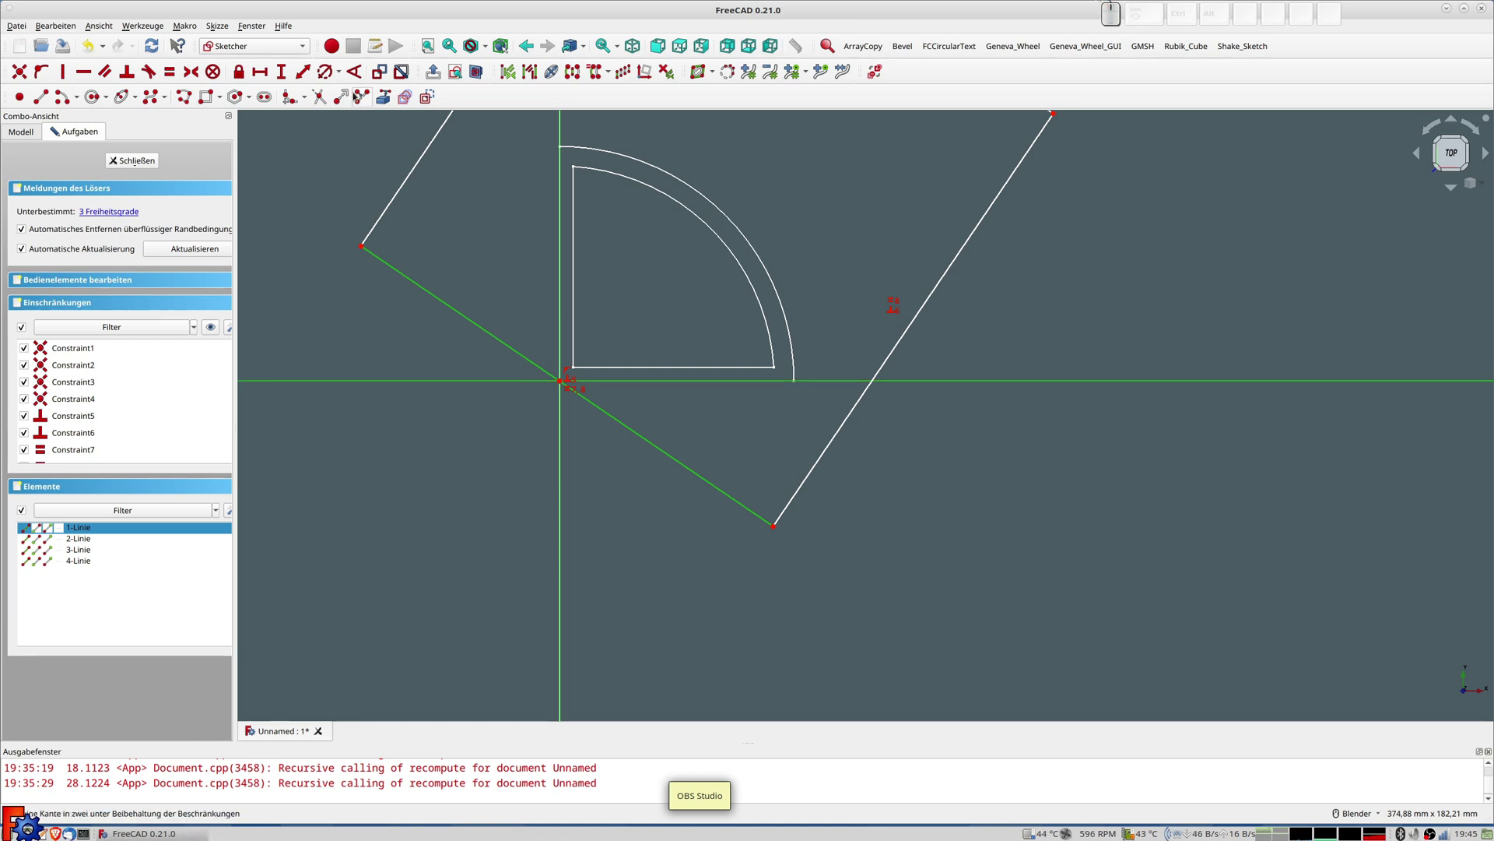
{"action": "left_click", "coordinate": [354, 71]}
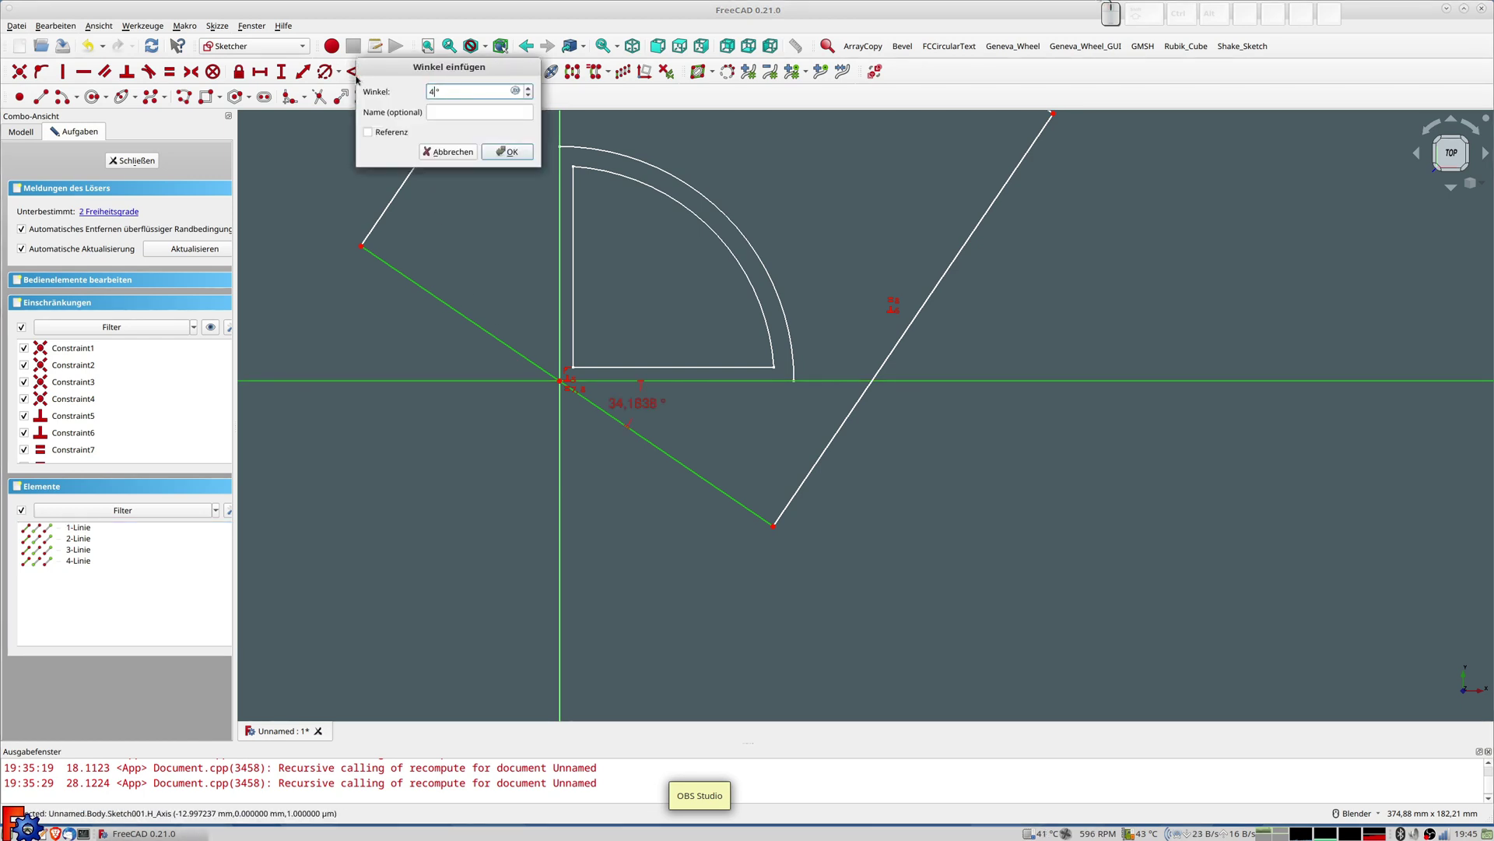
{"action": "type", "text": "5"}
{"action": "key", "text": "Return"}
{"action": "left_click", "coordinate": [557, 358]}
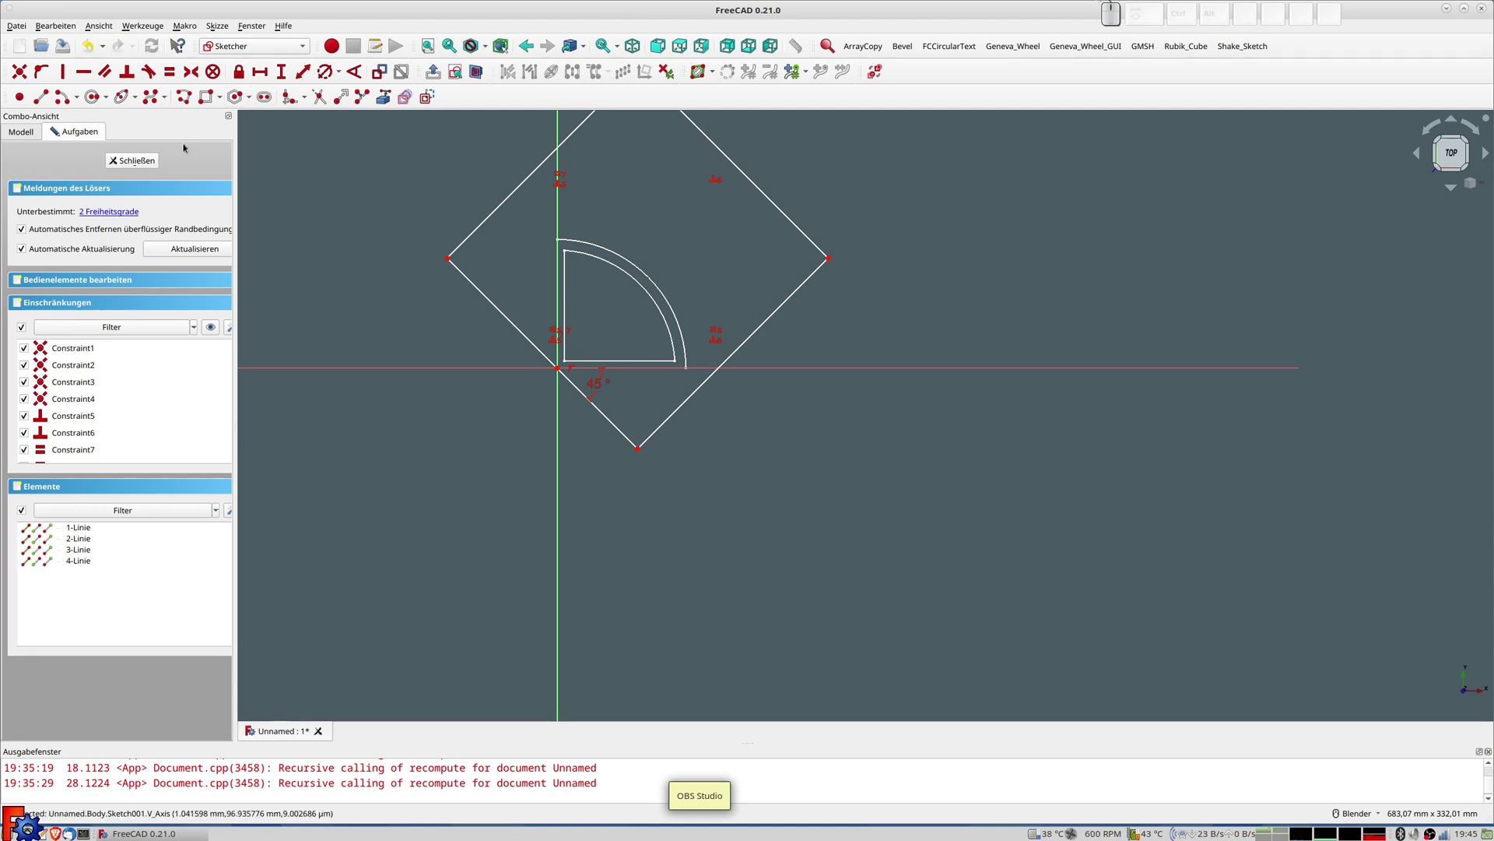
Close the diamond sketch and pad it 4 mm thick, symmetric to its sketch plane
{"action": "left_click", "coordinate": [140, 163]}
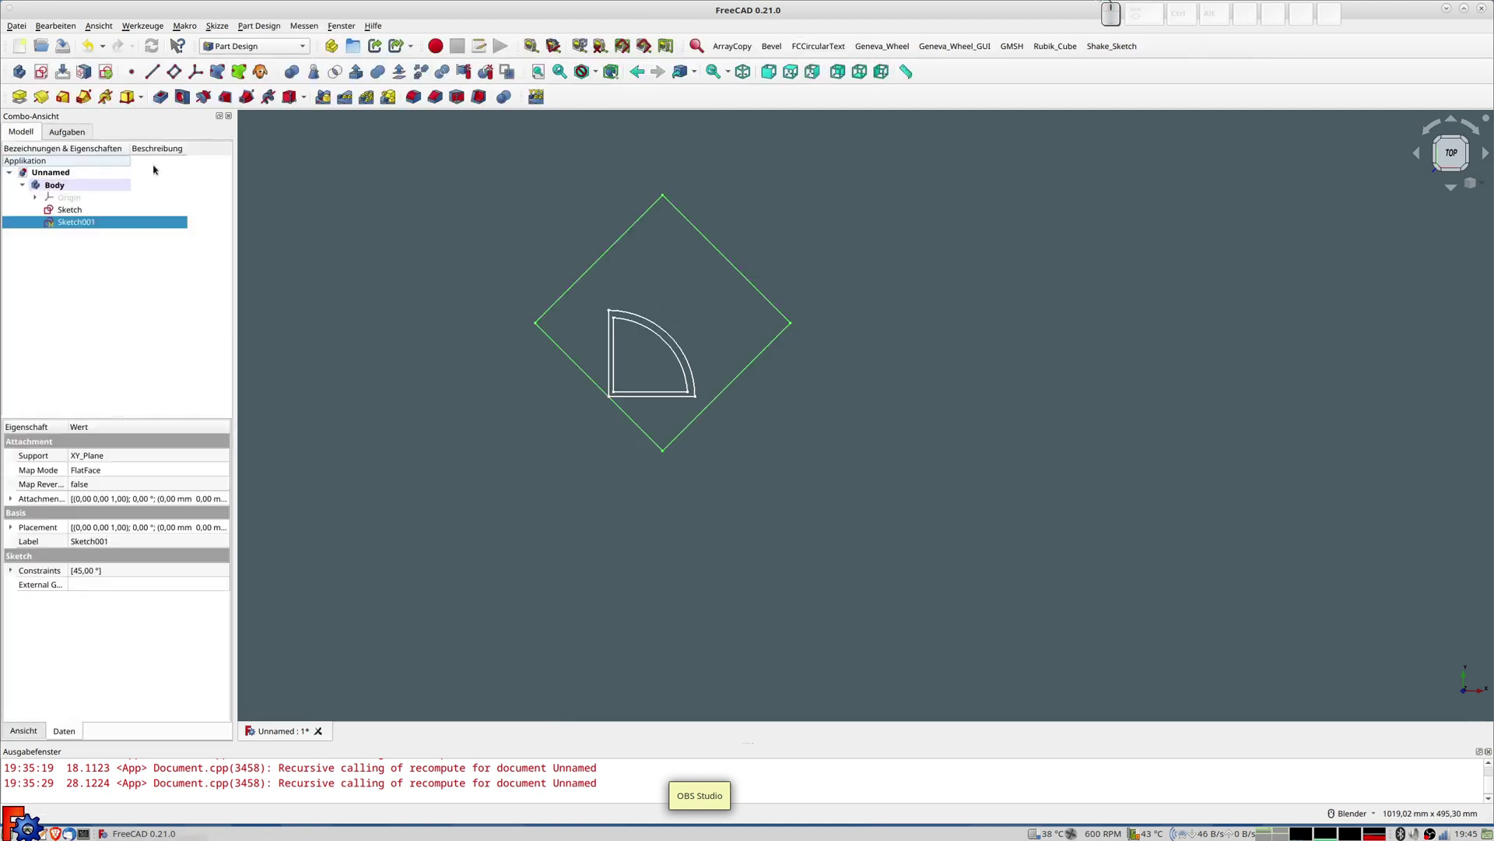
{"action": "left_click", "coordinate": [18, 98]}
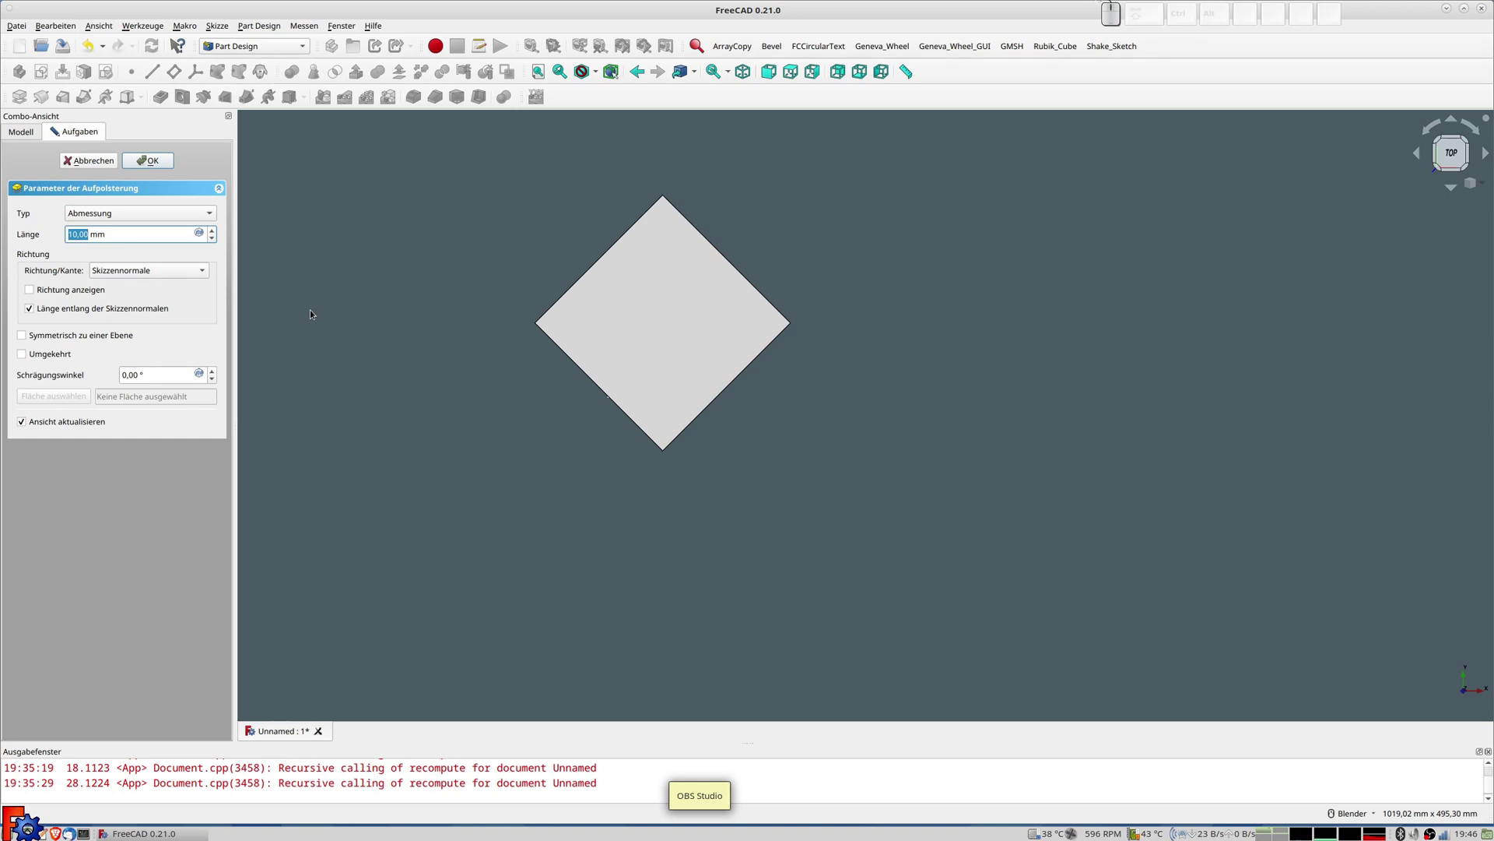
{"action": "type", "text": "4"}
{"action": "left_click", "coordinate": [45, 337]}
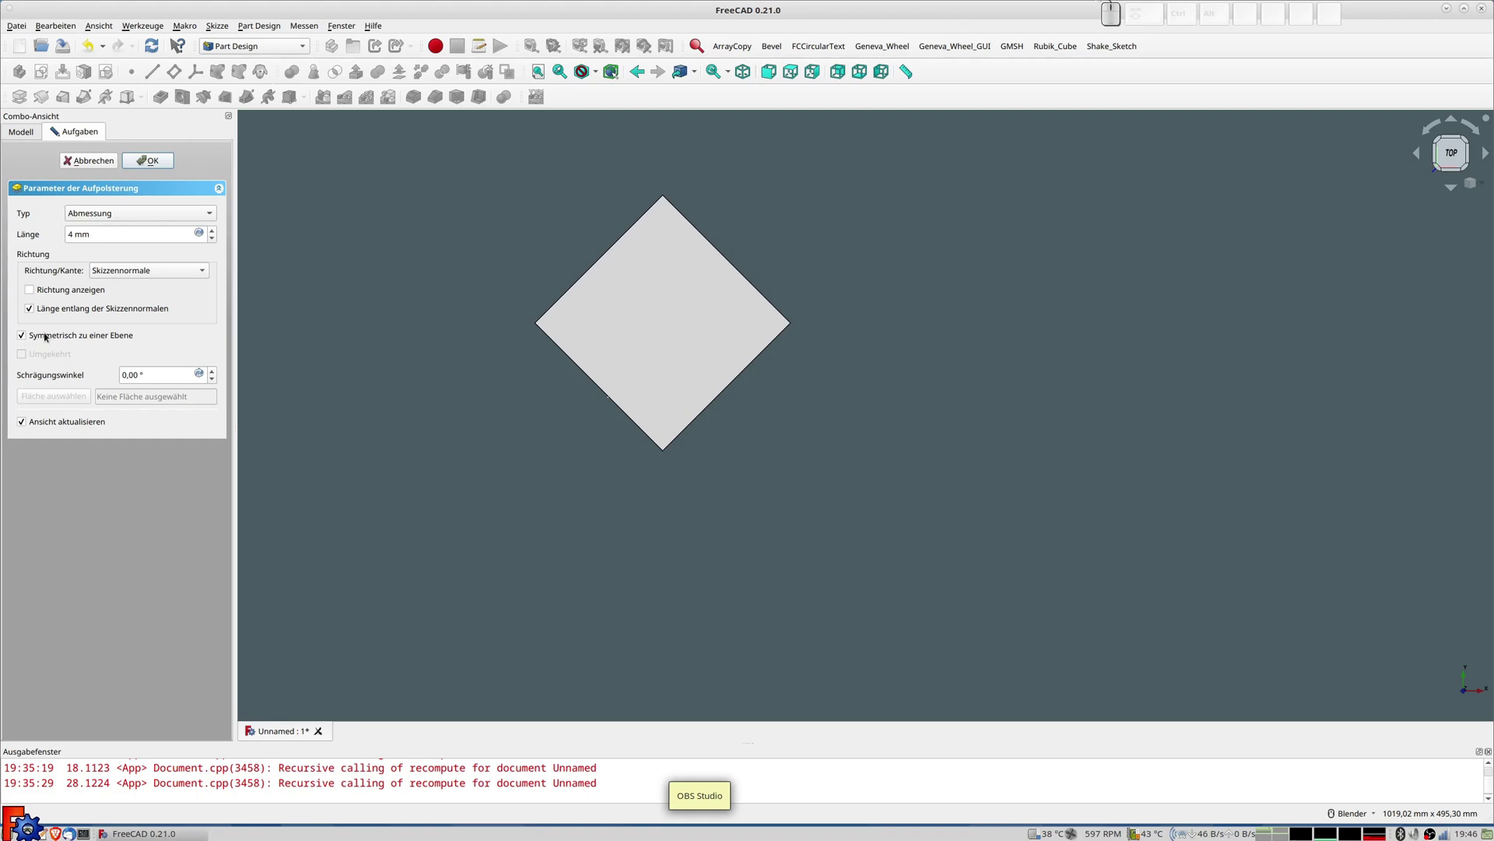
{"action": "key", "text": "Return"}
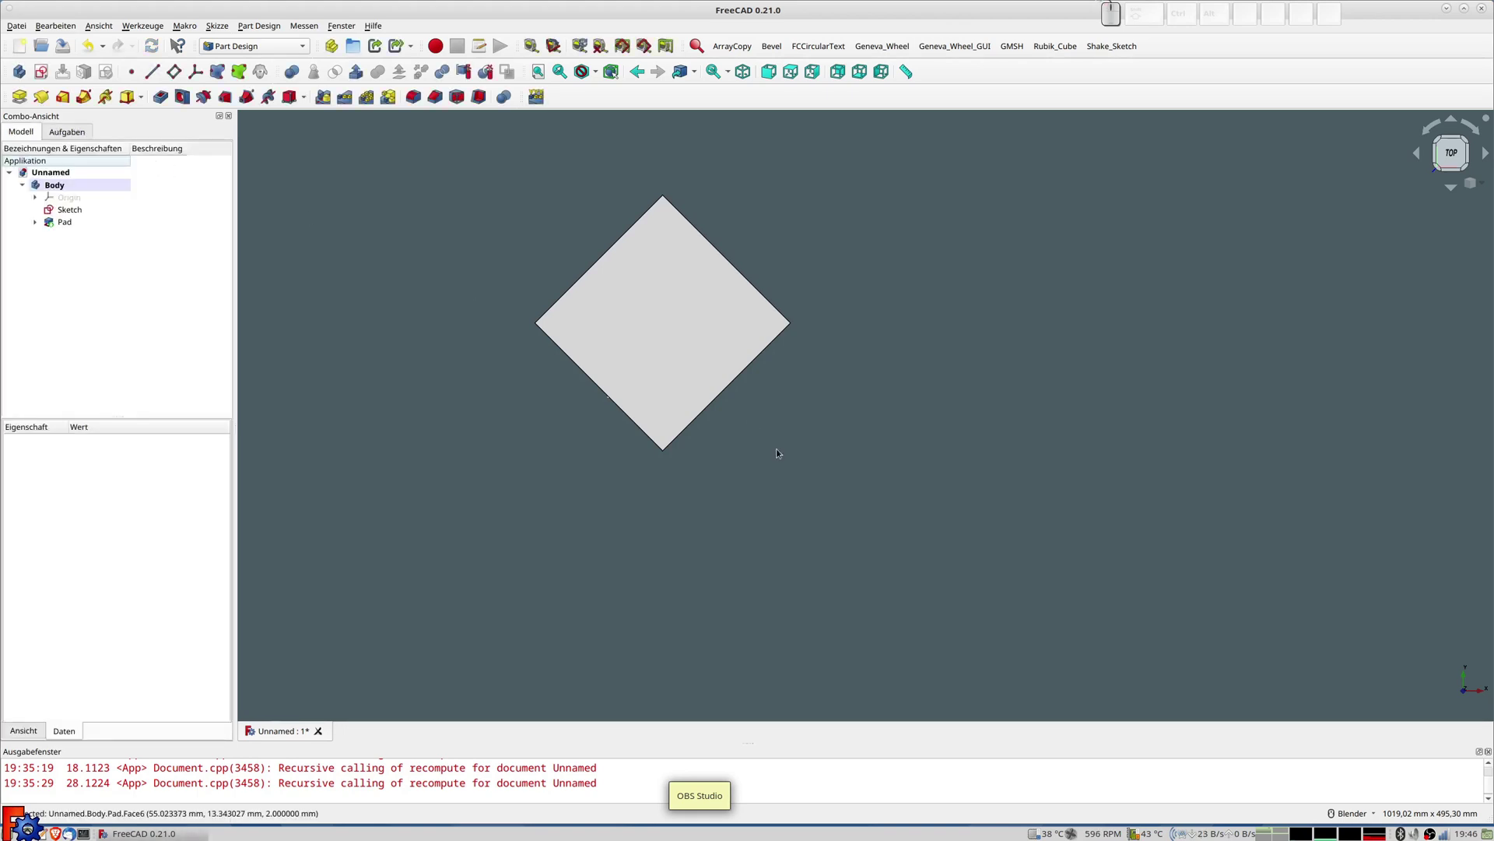
Orbit to an oblique view and set the Pad's transparency to 89
{"action": "middle_click_drag", "start_coordinate": [777, 448], "coordinate": [774, 324]}
{"action": "scroll", "coordinate": [529, 456], "scroll_direction": "up", "scroll_amount": 3}
{"action": "scroll", "coordinate": [488, 444], "scroll_direction": "up", "scroll_amount": 3}
{"action": "scroll", "coordinate": [521, 390], "scroll_direction": "down", "scroll_amount": 3}
{"action": "scroll", "coordinate": [521, 390], "scroll_direction": "down", "scroll_amount": 2}
{"action": "middle_click_drag", "start_coordinate": [550, 368], "coordinate": [577, 379]}
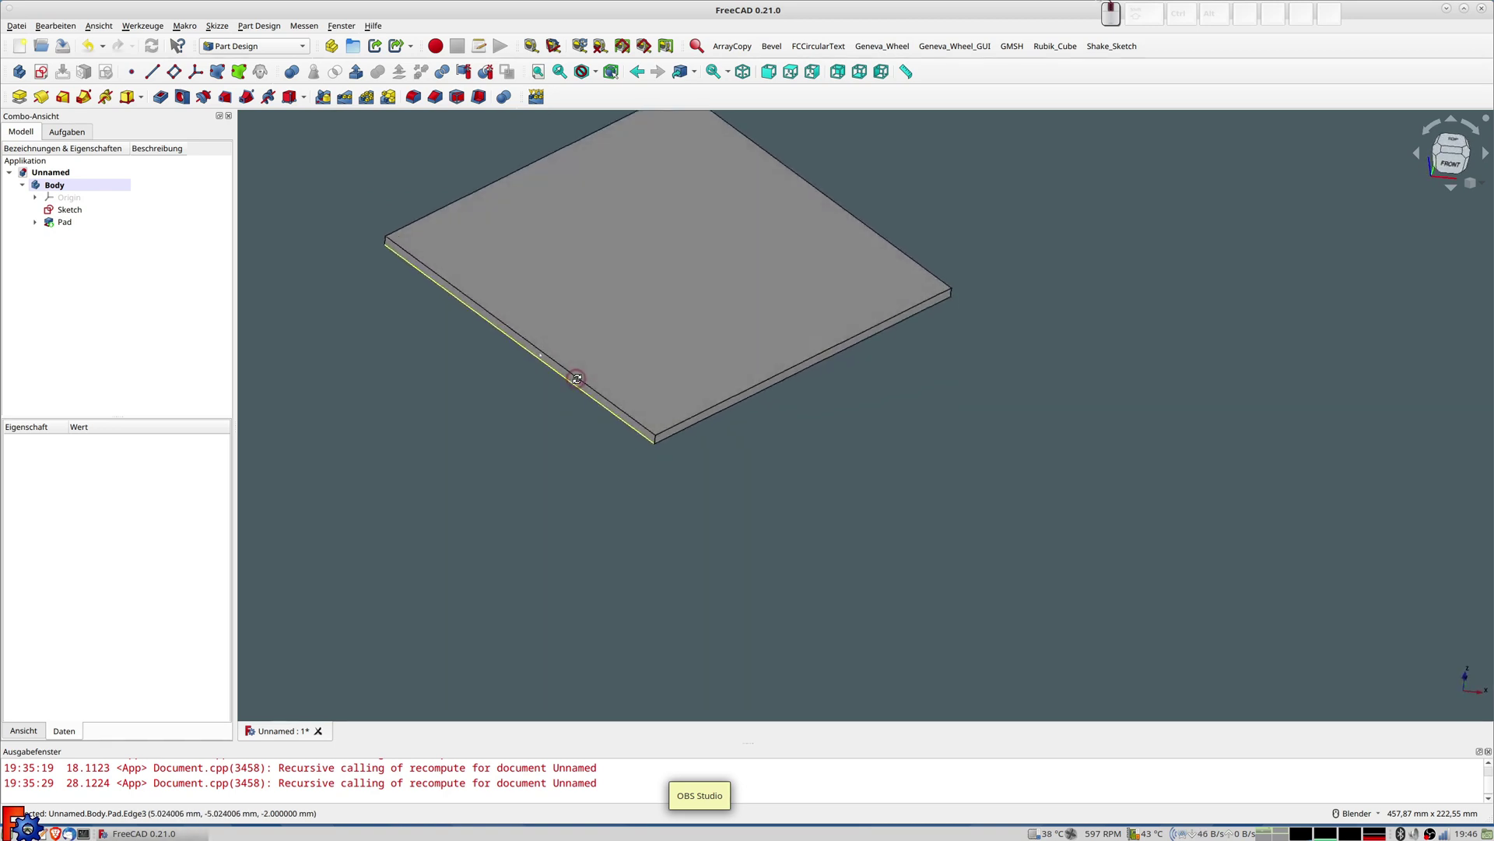
{"action": "scroll", "coordinate": [574, 376], "scroll_direction": "down", "scroll_amount": 1}
{"action": "scroll", "coordinate": [571, 375], "scroll_direction": "down", "scroll_amount": 1}
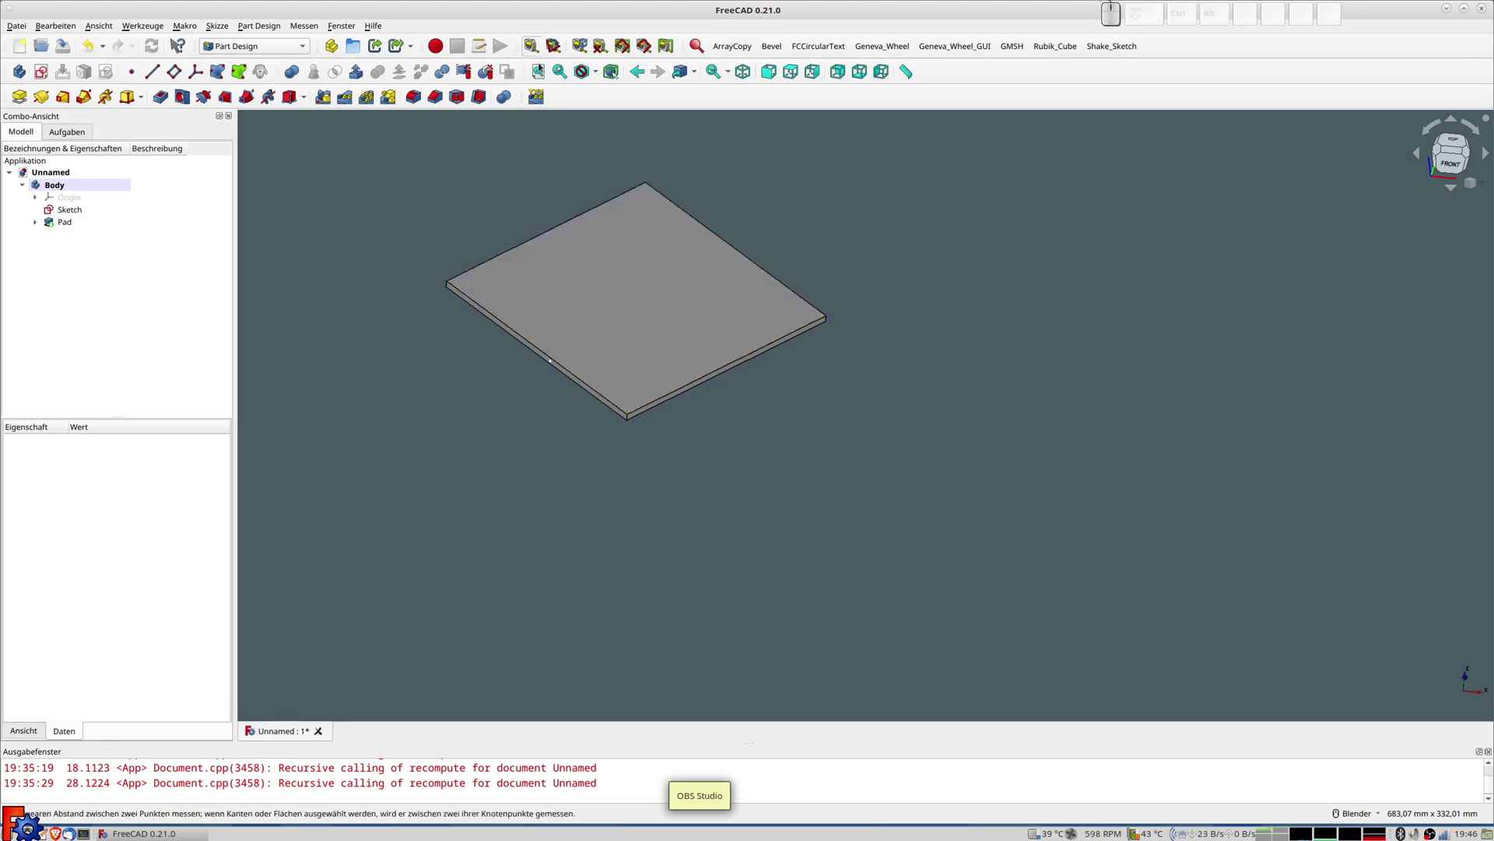
{"action": "left_click", "coordinate": [63, 224]}
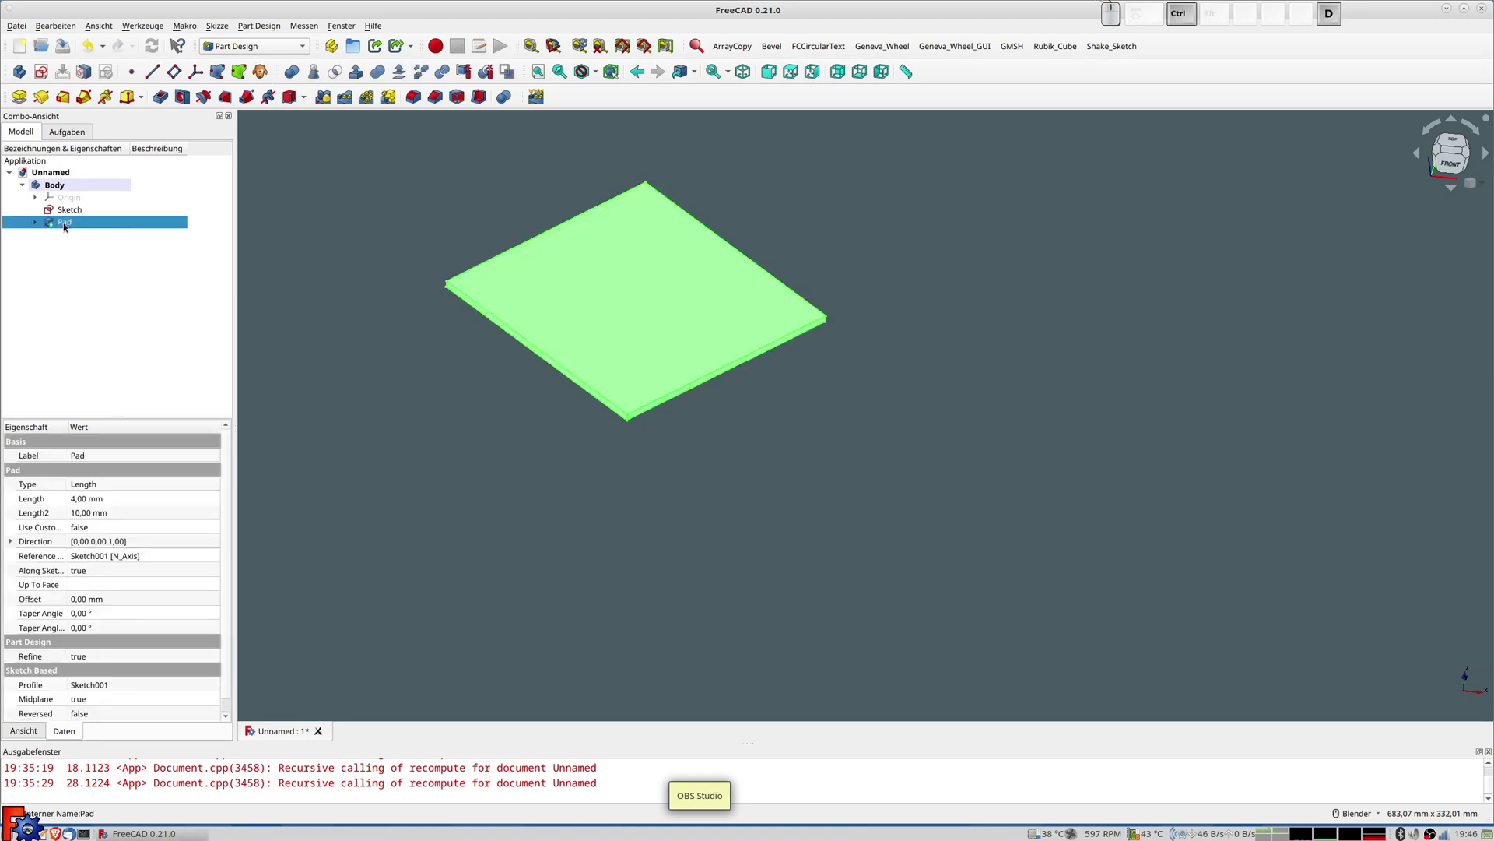
{"action": "key", "text": "ctrl+d"}
{"action": "left_click_drag", "start_coordinate": [33, 455], "coordinate": [153, 455]}
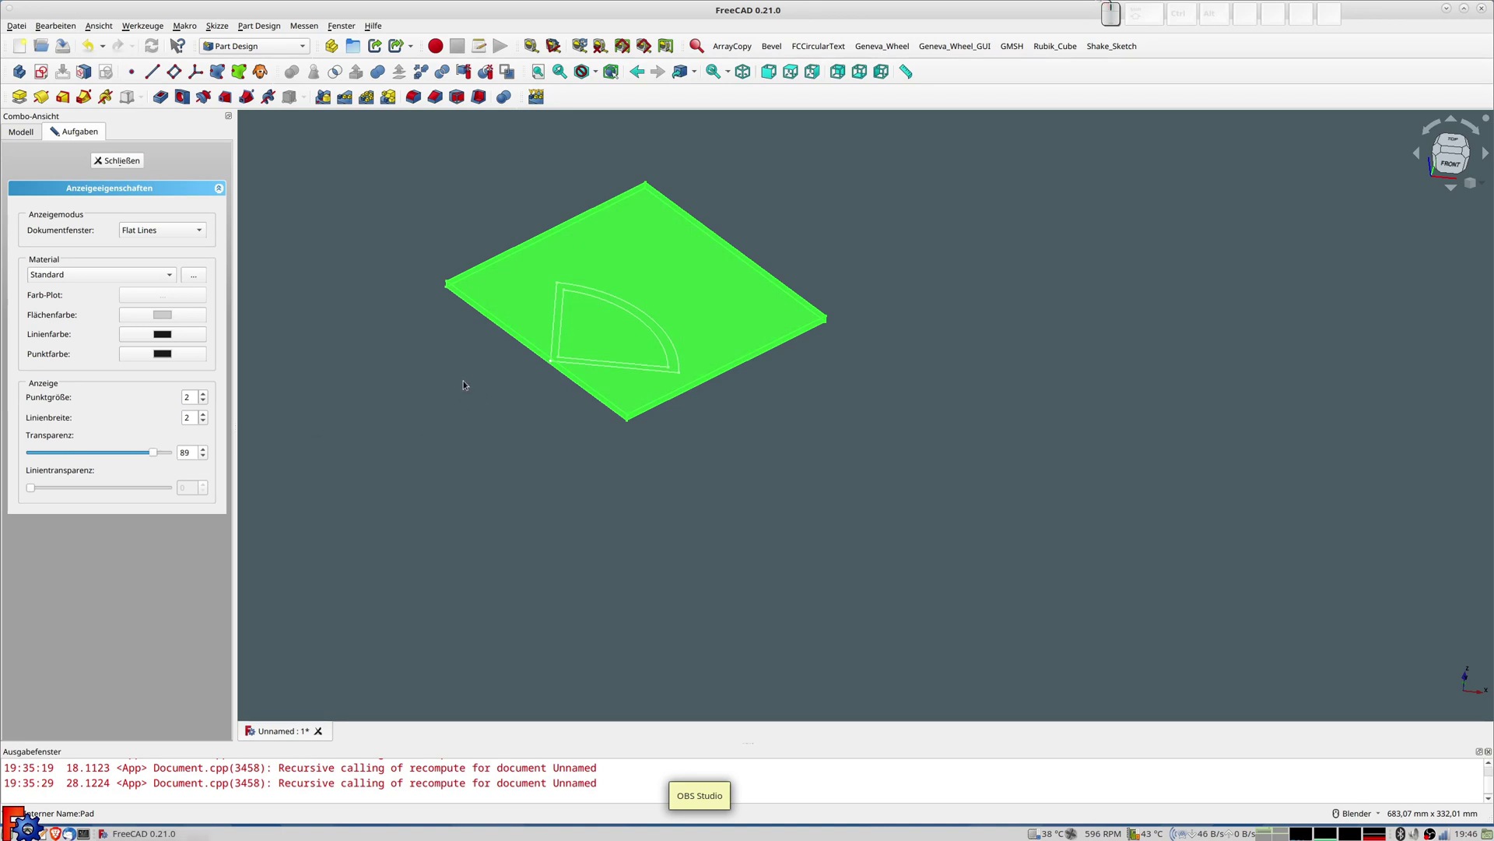
Start a new sketch on the plate's top face
{"action": "left_click", "coordinate": [330, 244]}
{"action": "left_click", "coordinate": [118, 160]}
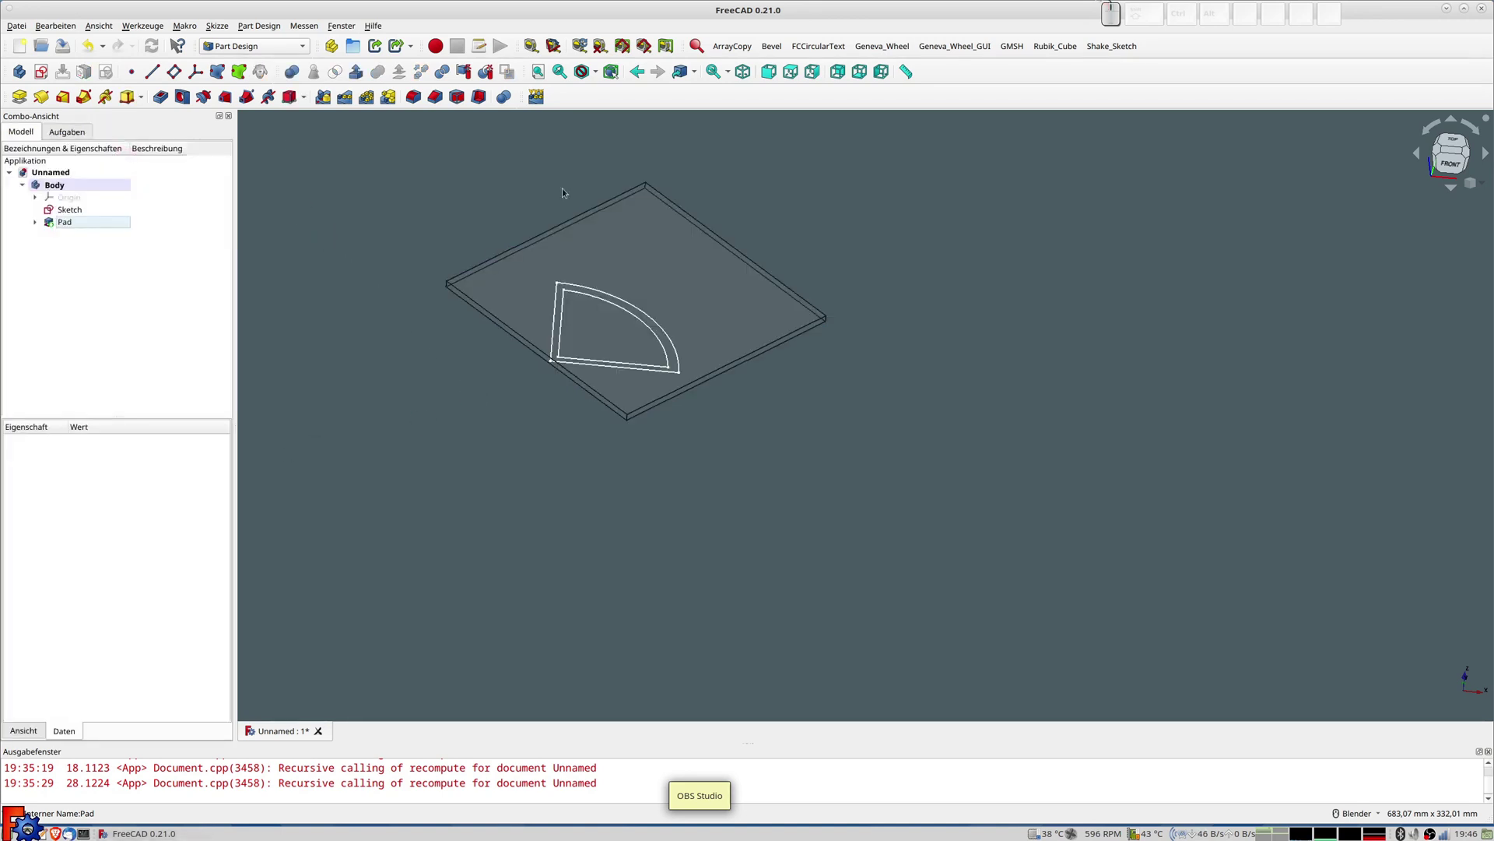
{"action": "left_click", "coordinate": [632, 260]}
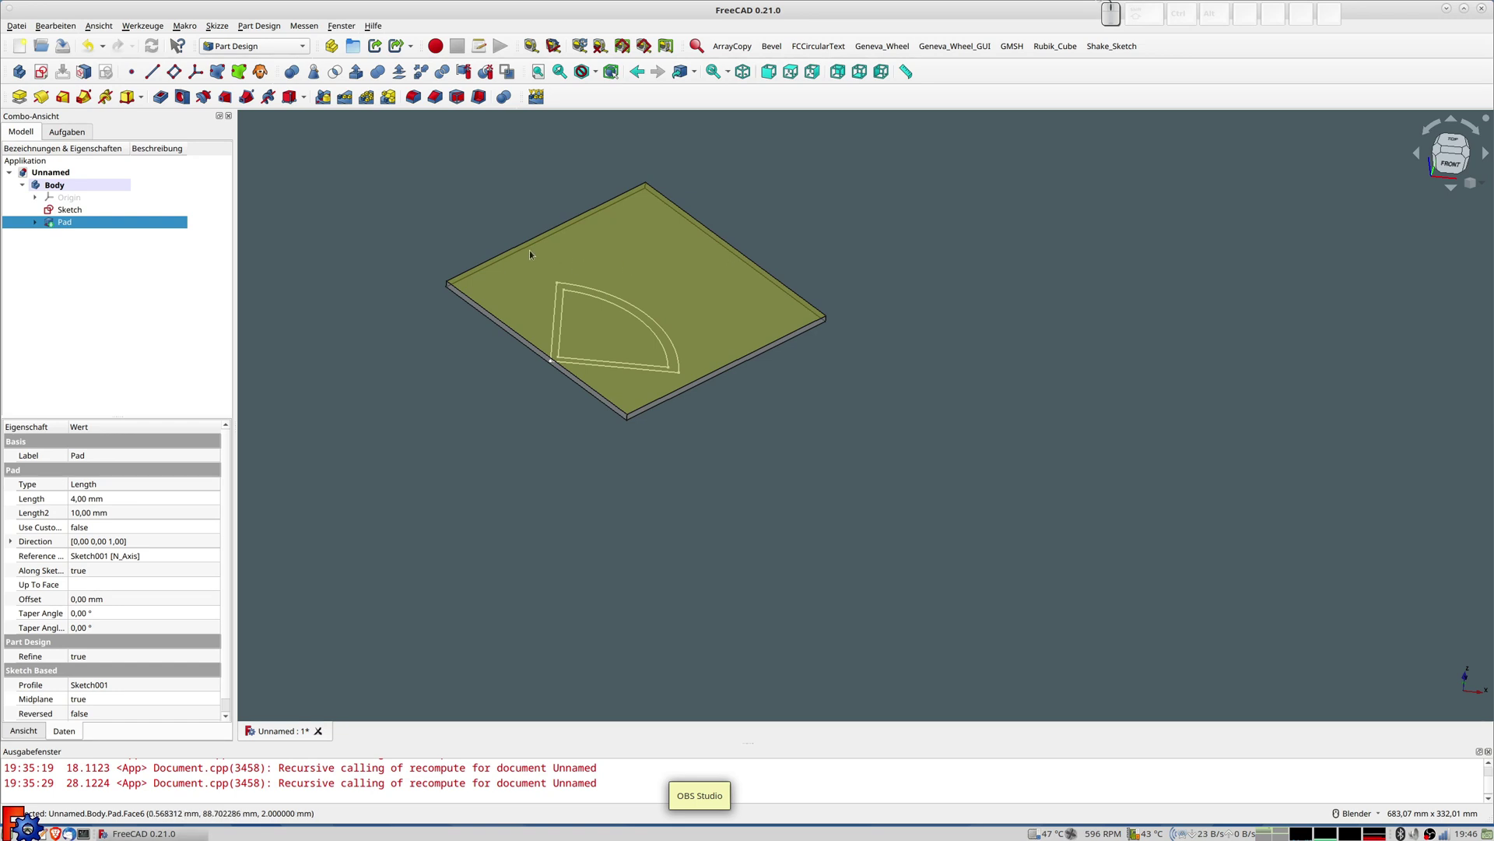
{"action": "left_click", "coordinate": [42, 72]}
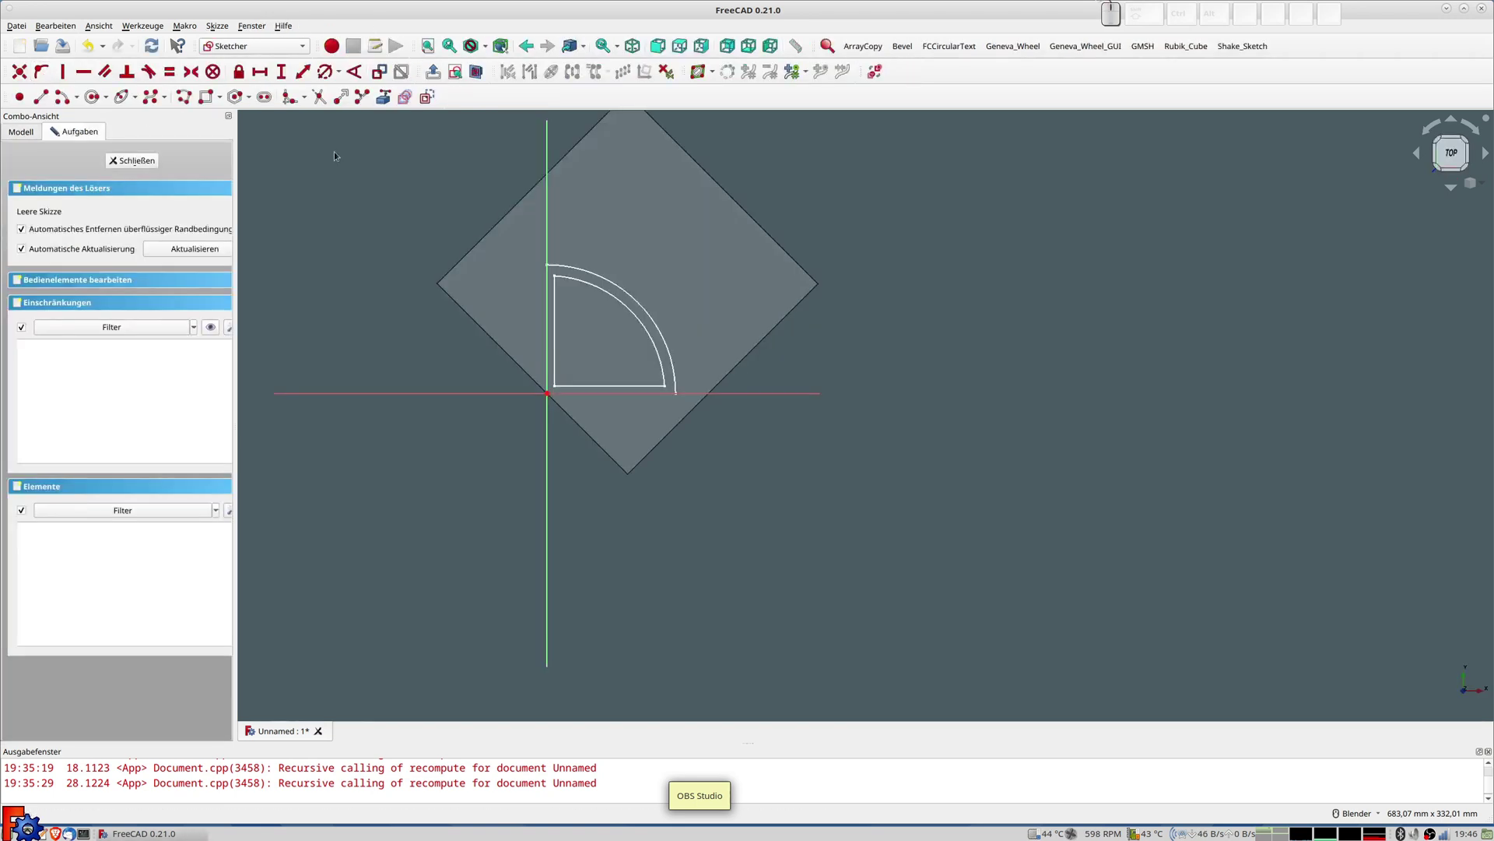
Draw a closed four-line polyline strip diagonally from the plate's upper left to lower right
{"action": "scroll", "coordinate": [625, 455], "scroll_direction": "up", "scroll_amount": 2}
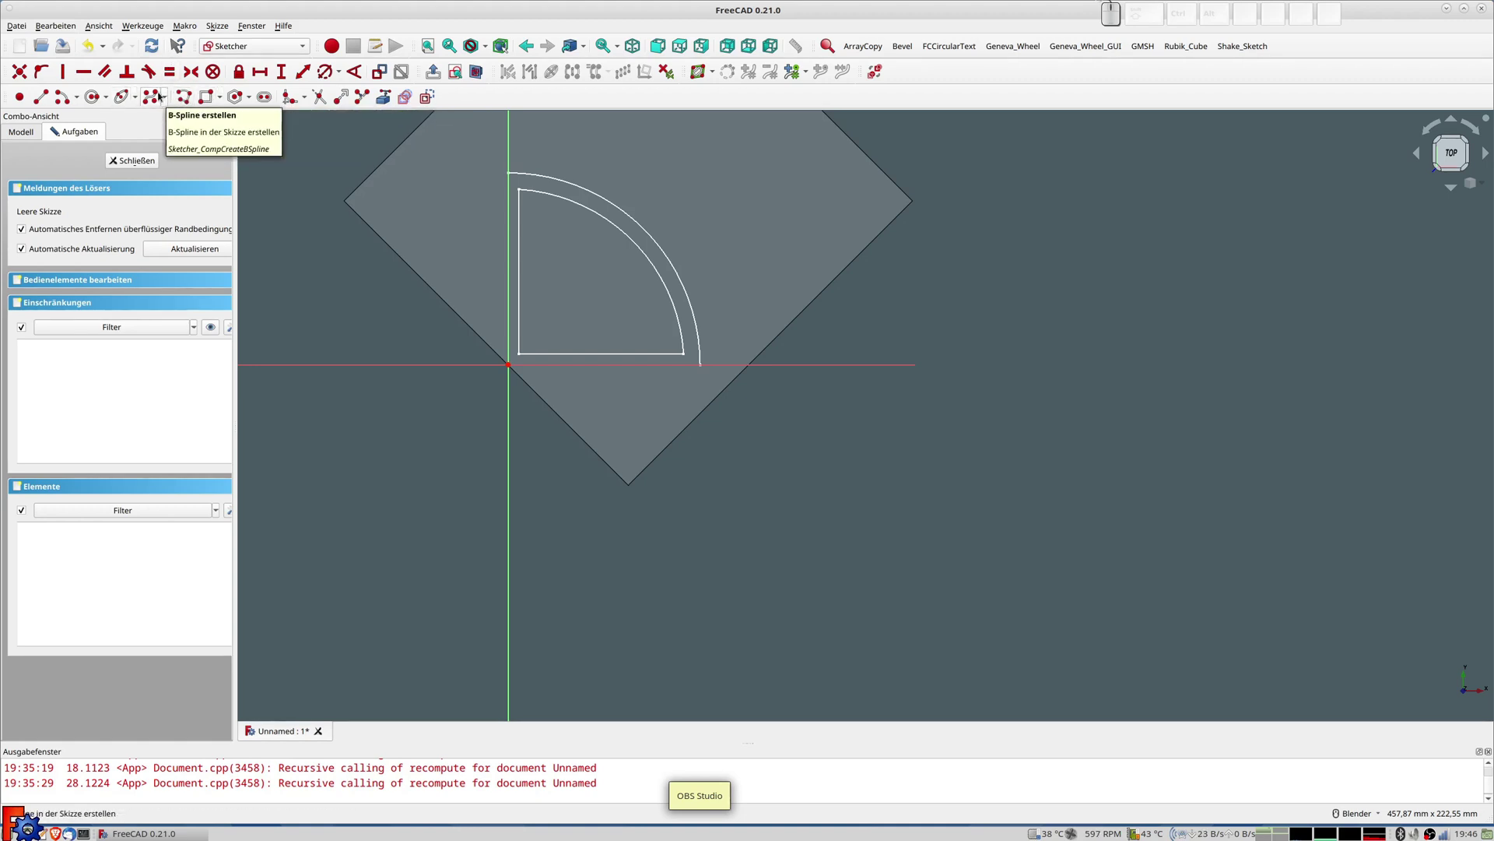
{"action": "left_click", "coordinate": [184, 99]}
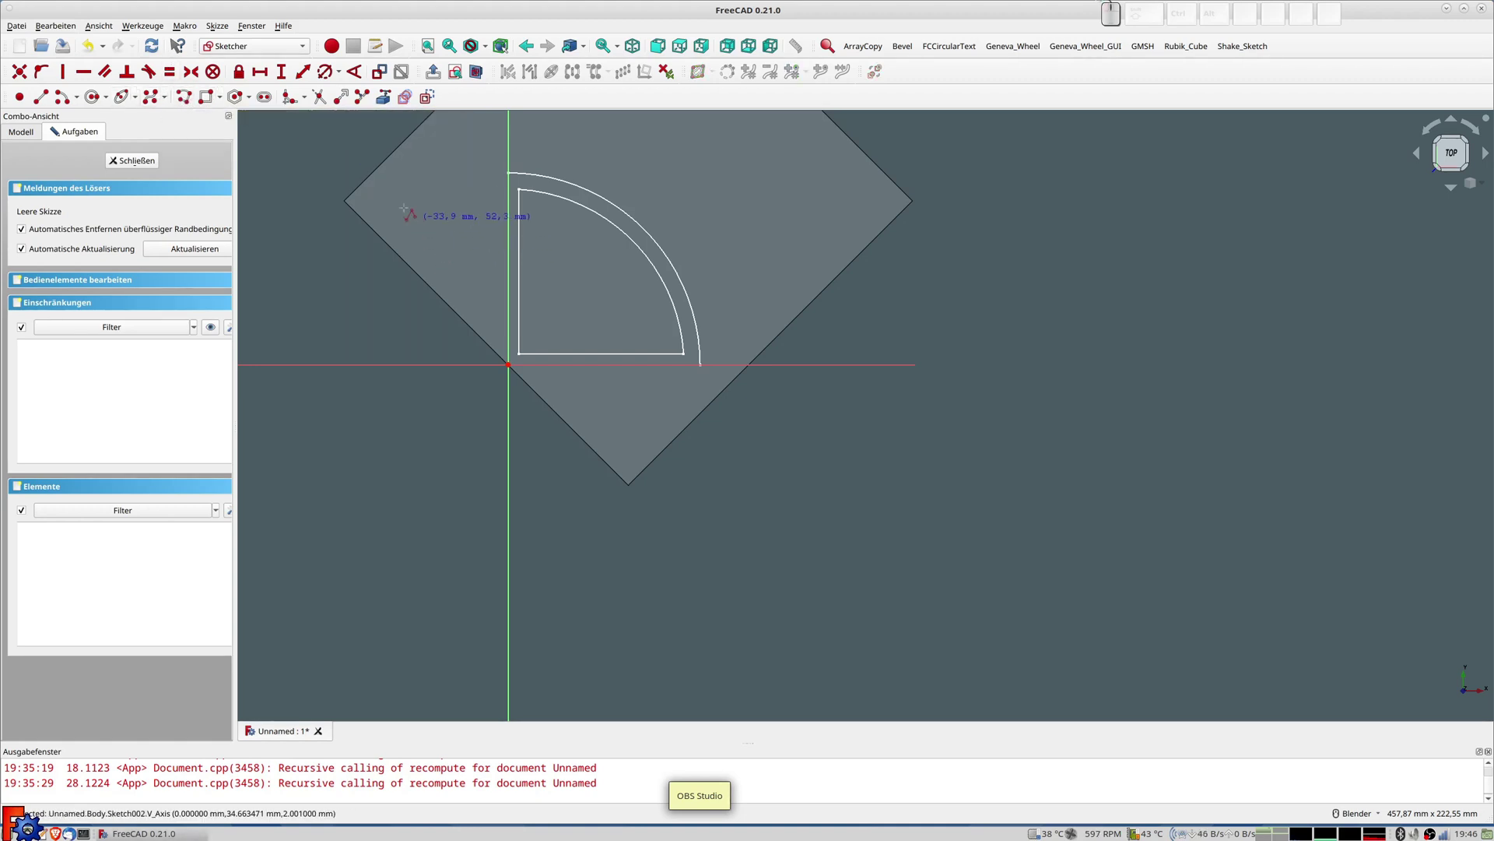
{"action": "left_click", "coordinate": [380, 185]}
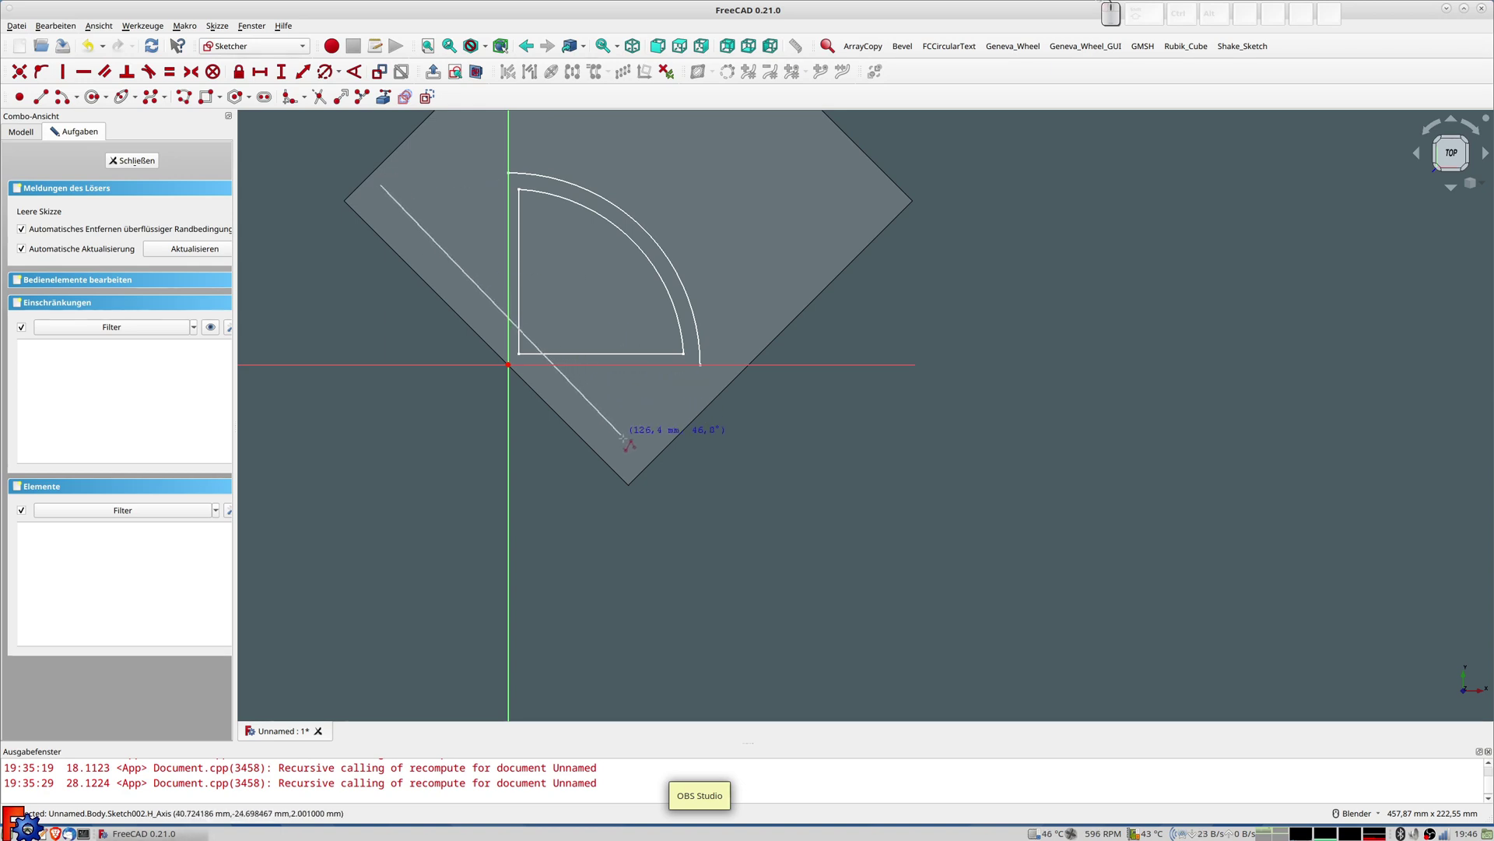
{"action": "left_click", "coordinate": [642, 456]}
{"action": "left_click", "coordinate": [652, 446]}
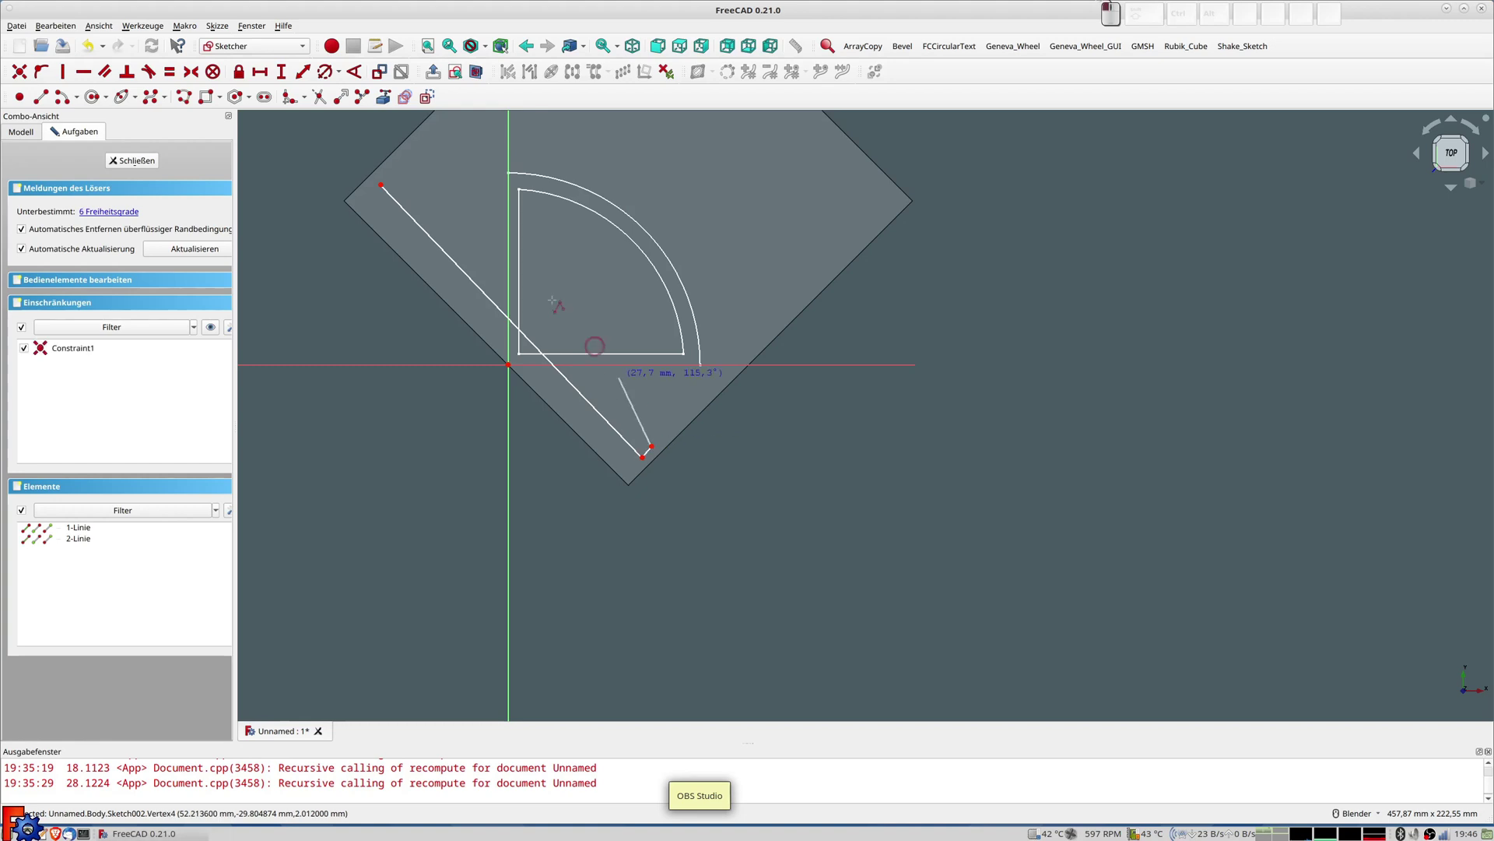
{"action": "left_click", "coordinate": [390, 179]}
{"action": "left_click", "coordinate": [381, 183]}
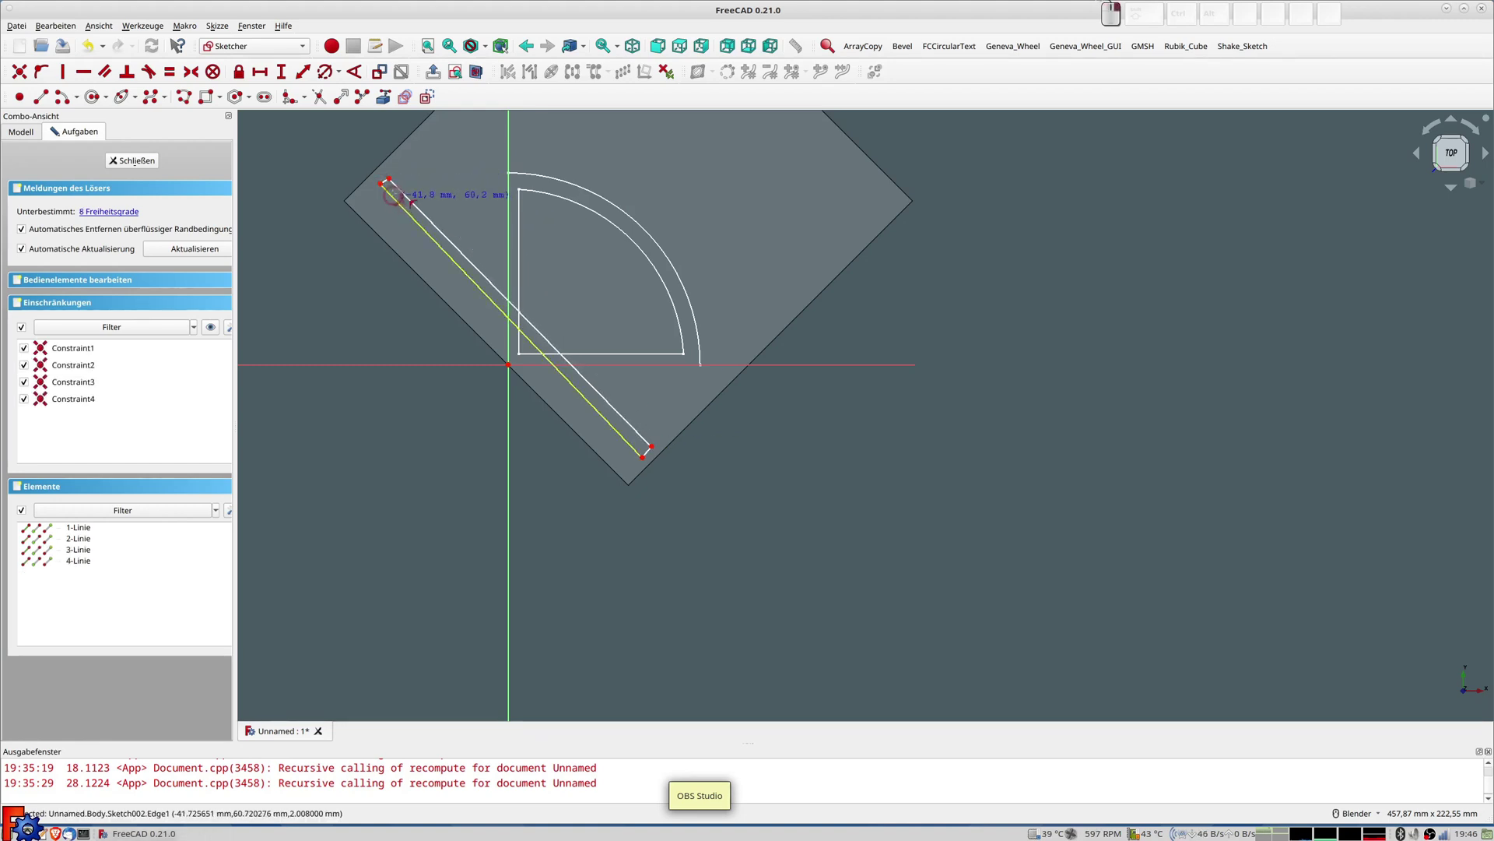
Make the strip's end edge perpendicular to a long edge and the two long lines equal
{"action": "scroll", "coordinate": [381, 184], "scroll_direction": "up", "scroll_amount": 4}
{"action": "scroll", "coordinate": [381, 168], "scroll_direction": "up", "scroll_amount": 1}
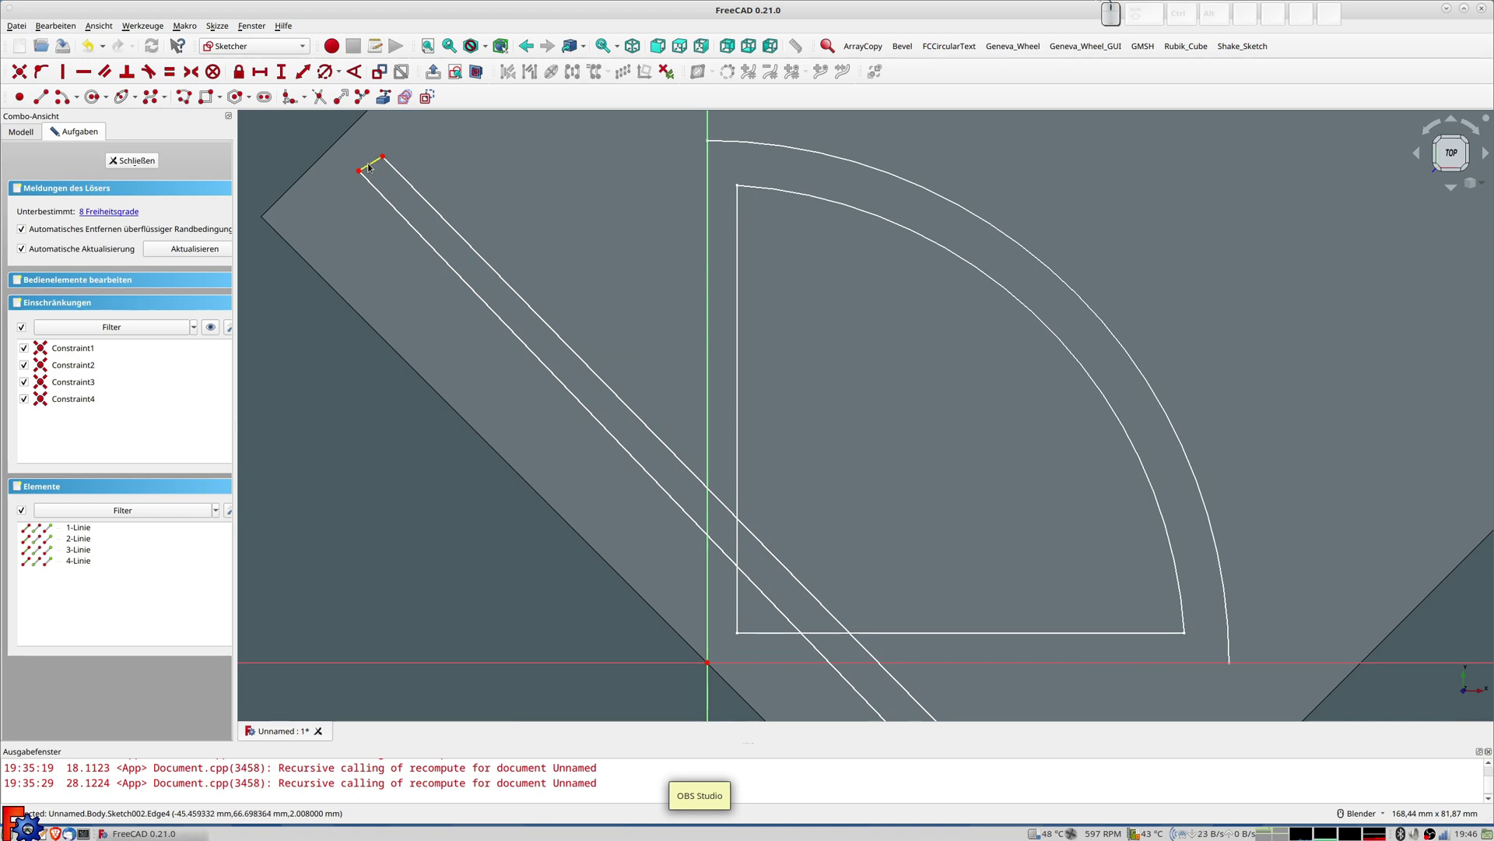
{"action": "left_click", "coordinate": [371, 164]}
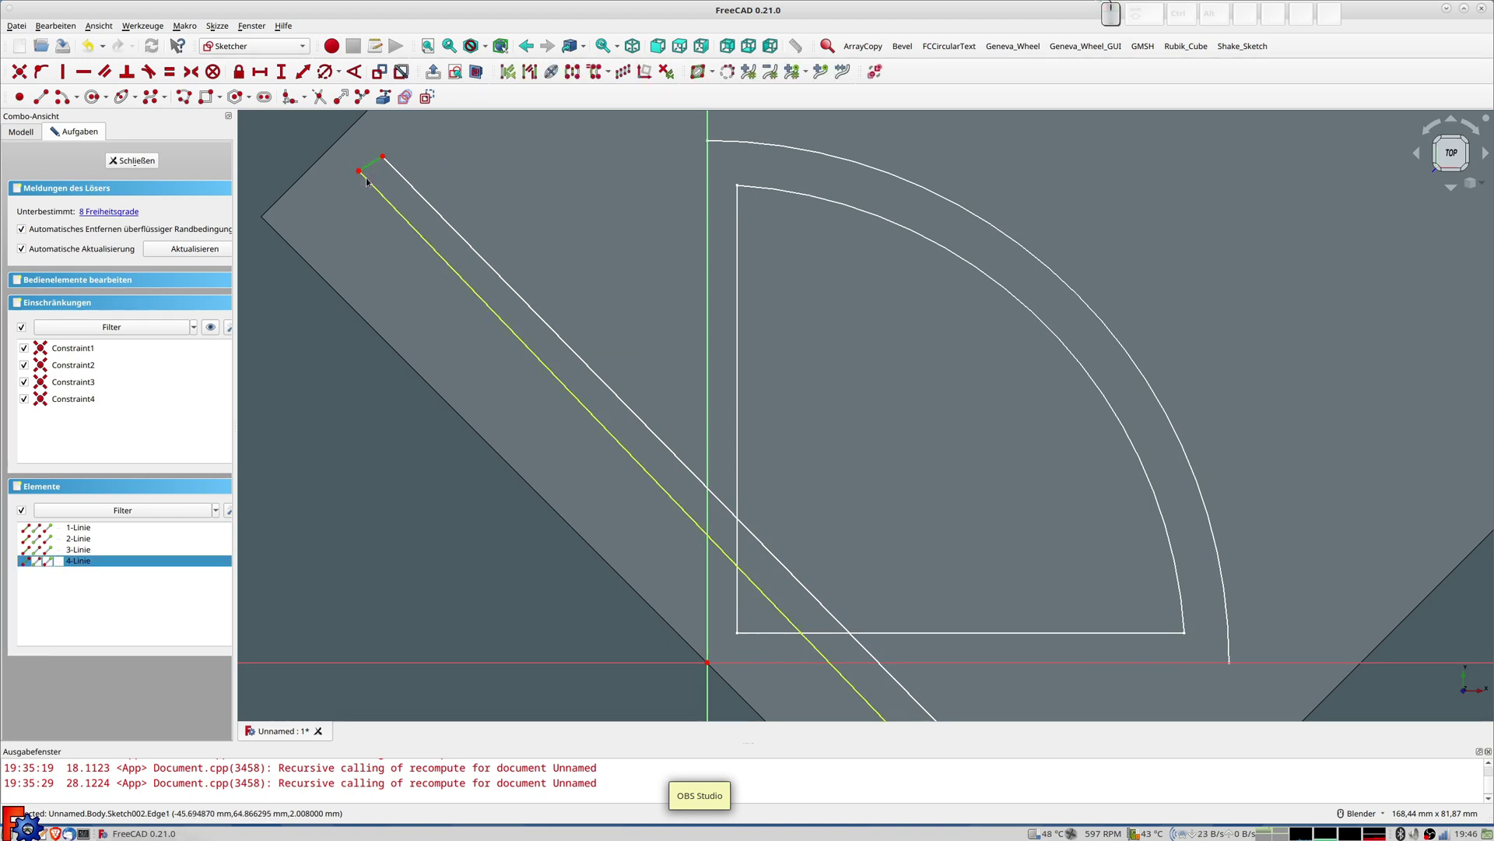
{"action": "left_click", "coordinate": [126, 71]}
{"action": "left_click", "coordinate": [421, 232]}
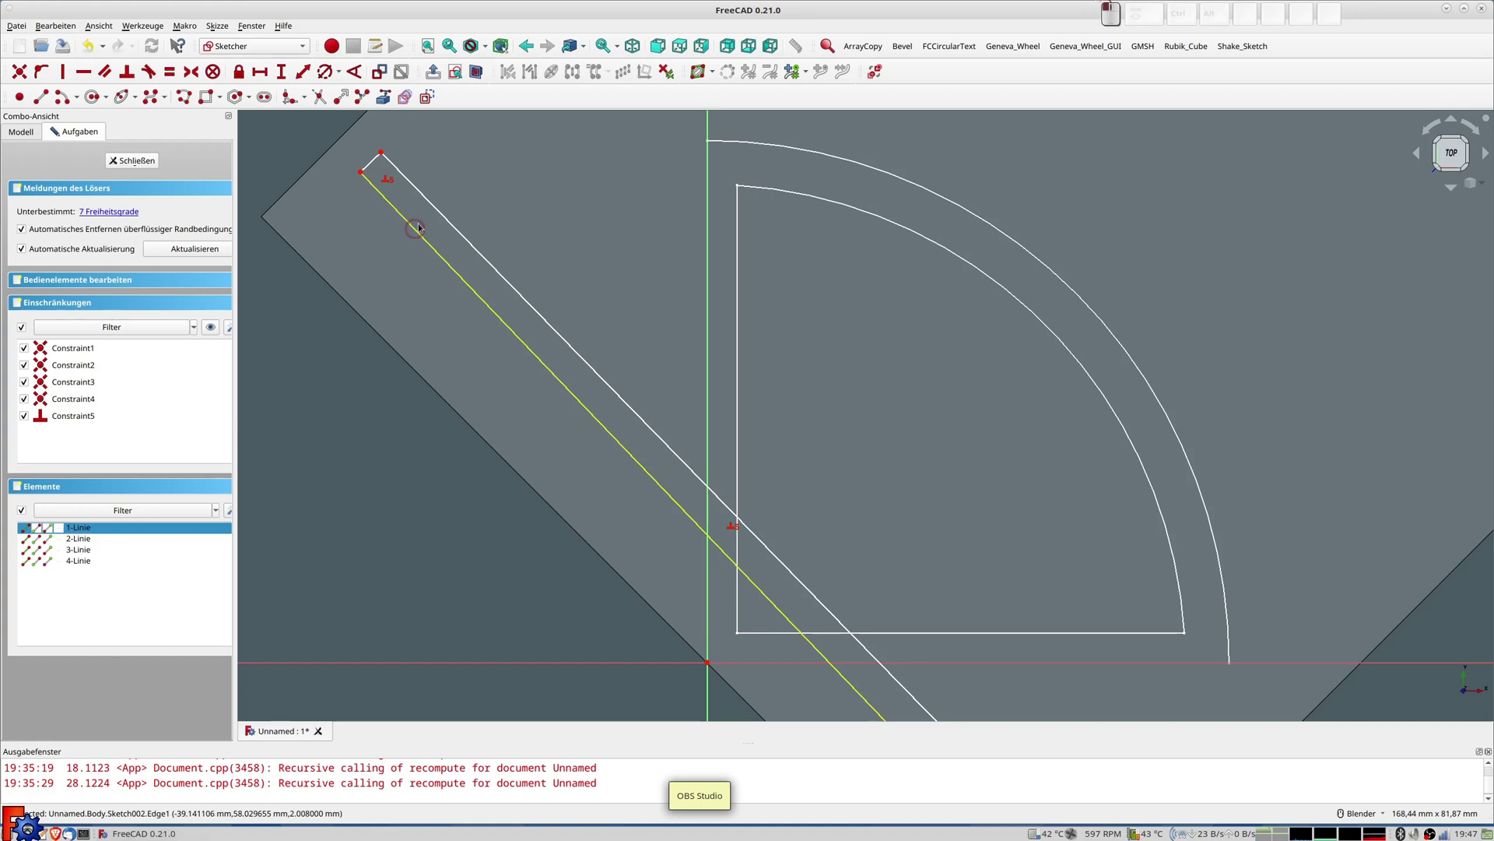
{"action": "left_click", "coordinate": [437, 210]}
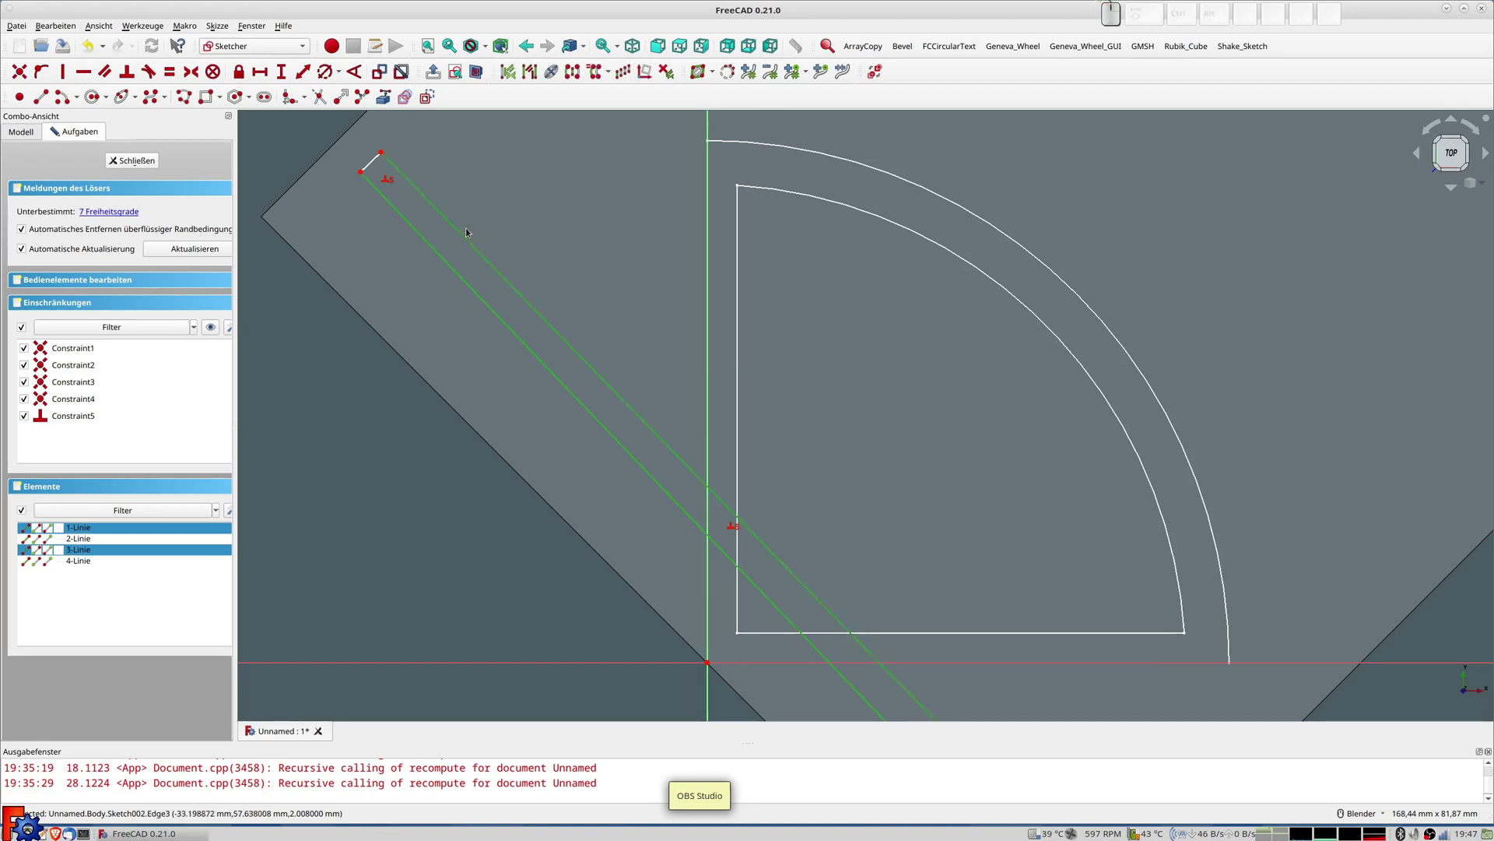
{"action": "key", "text": "e"}
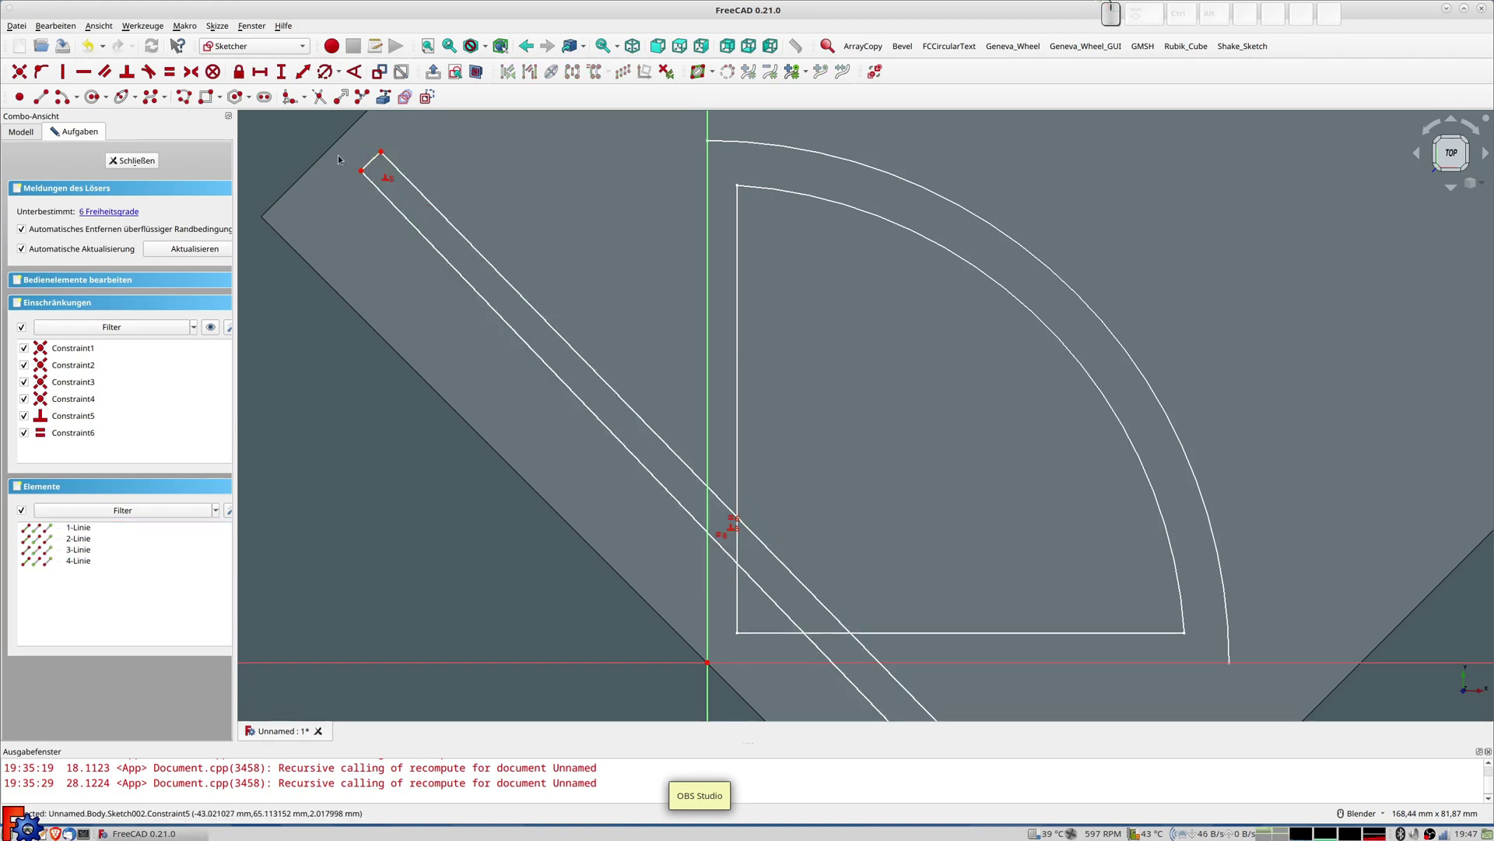
Make the strip's two short end edges equal in length
{"action": "left_click", "coordinate": [373, 165]}
{"action": "middle_click_drag", "start_coordinate": [374, 166], "coordinate": [599, 464]}
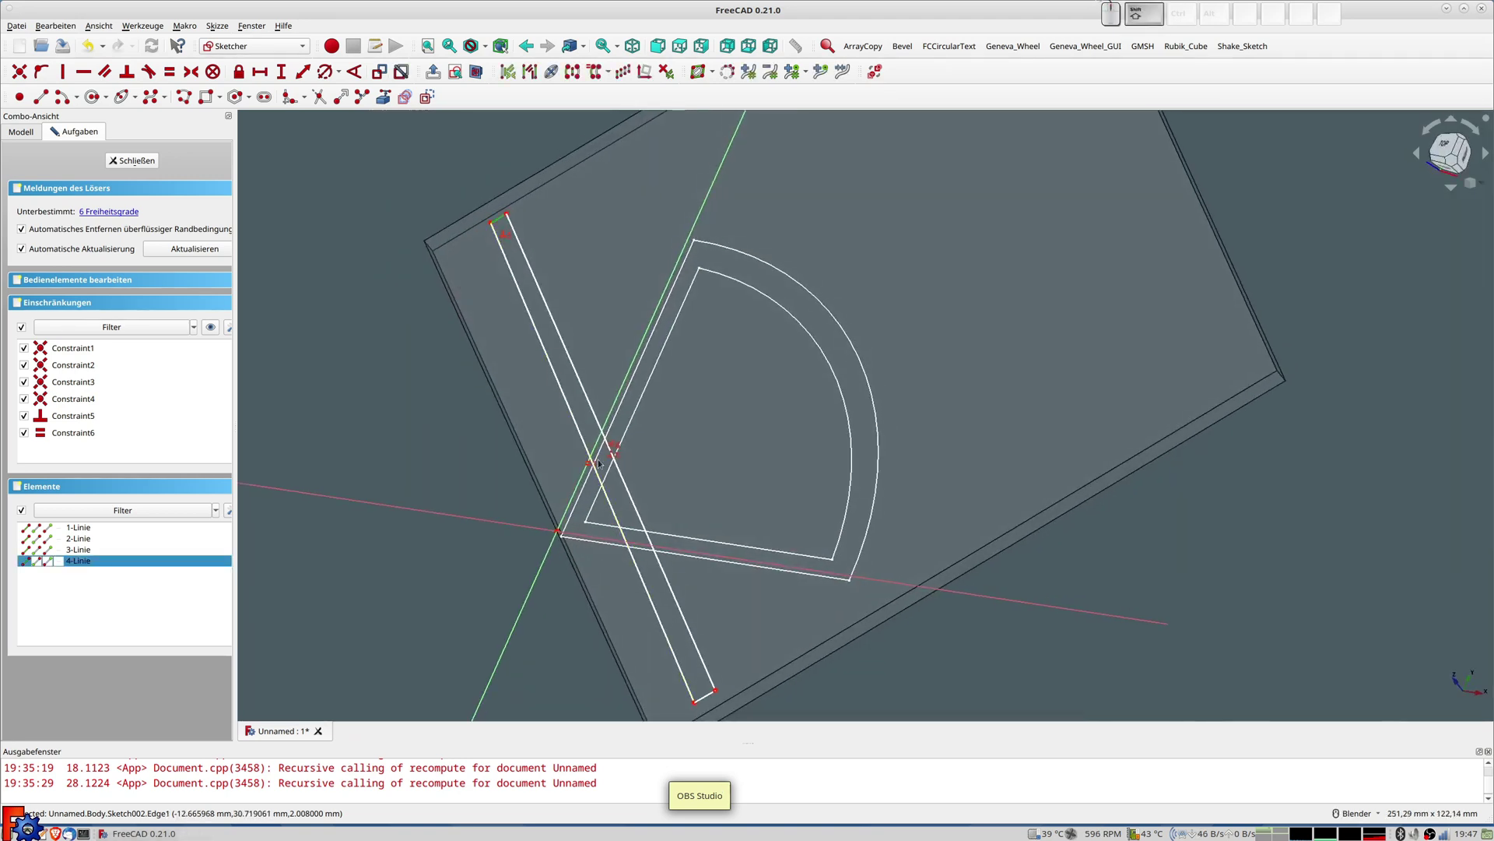
{"action": "left_click", "coordinate": [709, 696]}
{"action": "key", "text": "e"}
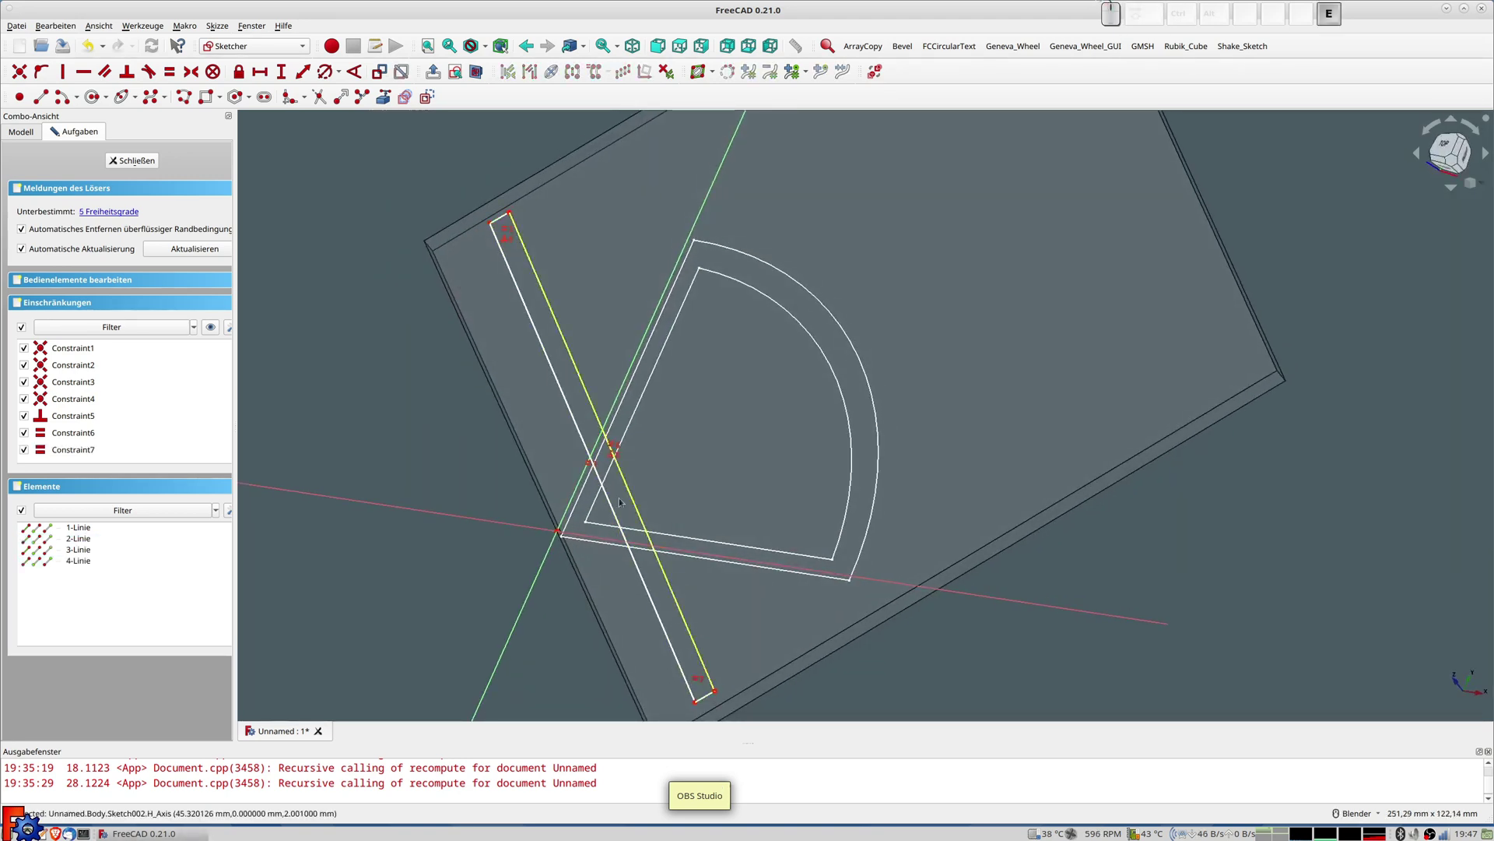
{"action": "key", "text": "2"}
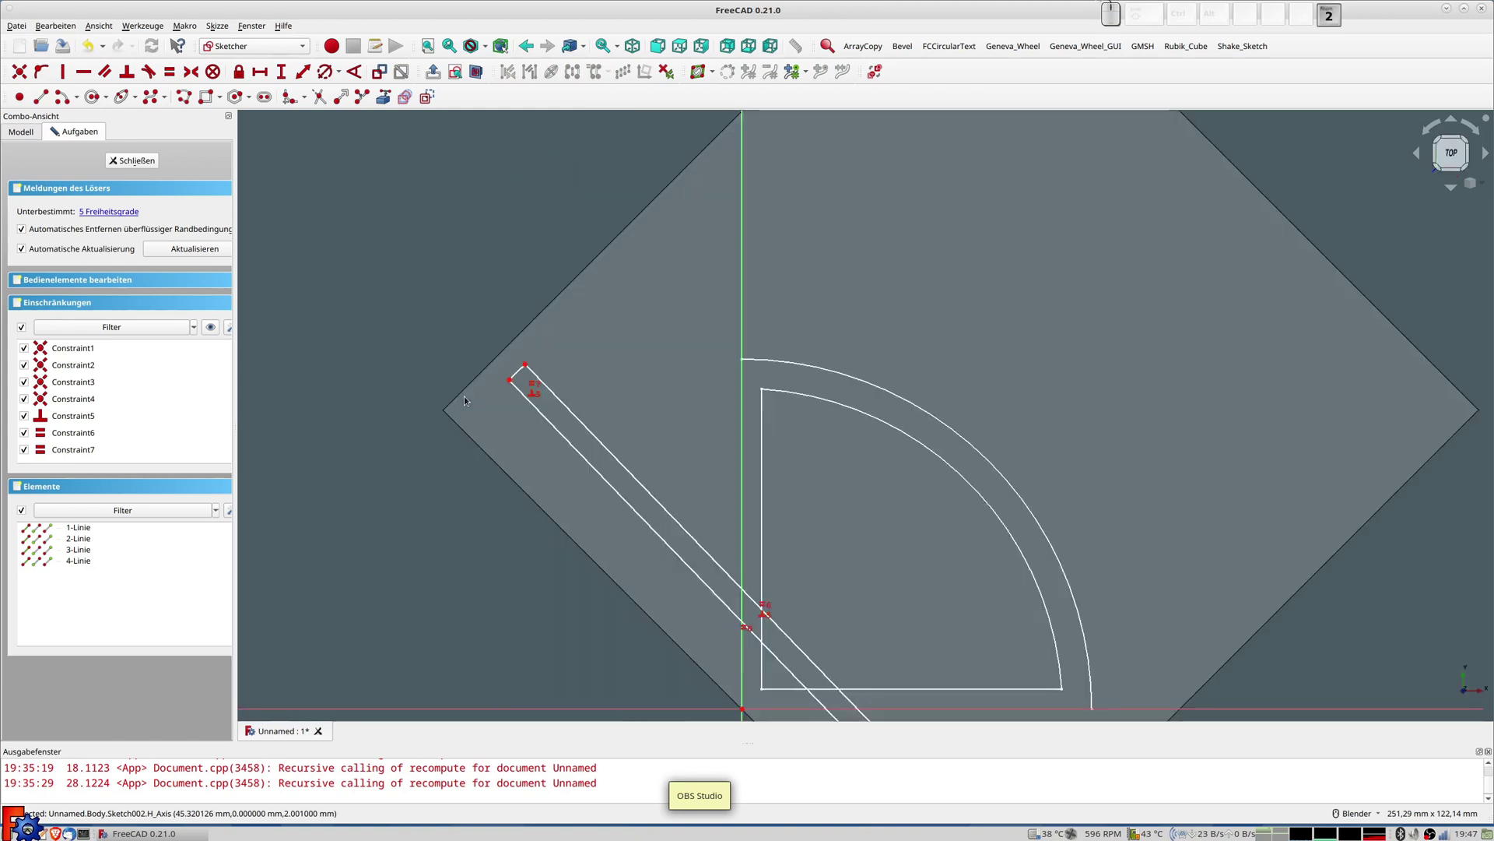
{"action": "scroll", "coordinate": [609, 544], "scroll_direction": "down", "scroll_amount": 4}
{"action": "middle_click_drag", "start_coordinate": [717, 620], "coordinate": [627, 409], "text": "shift"}
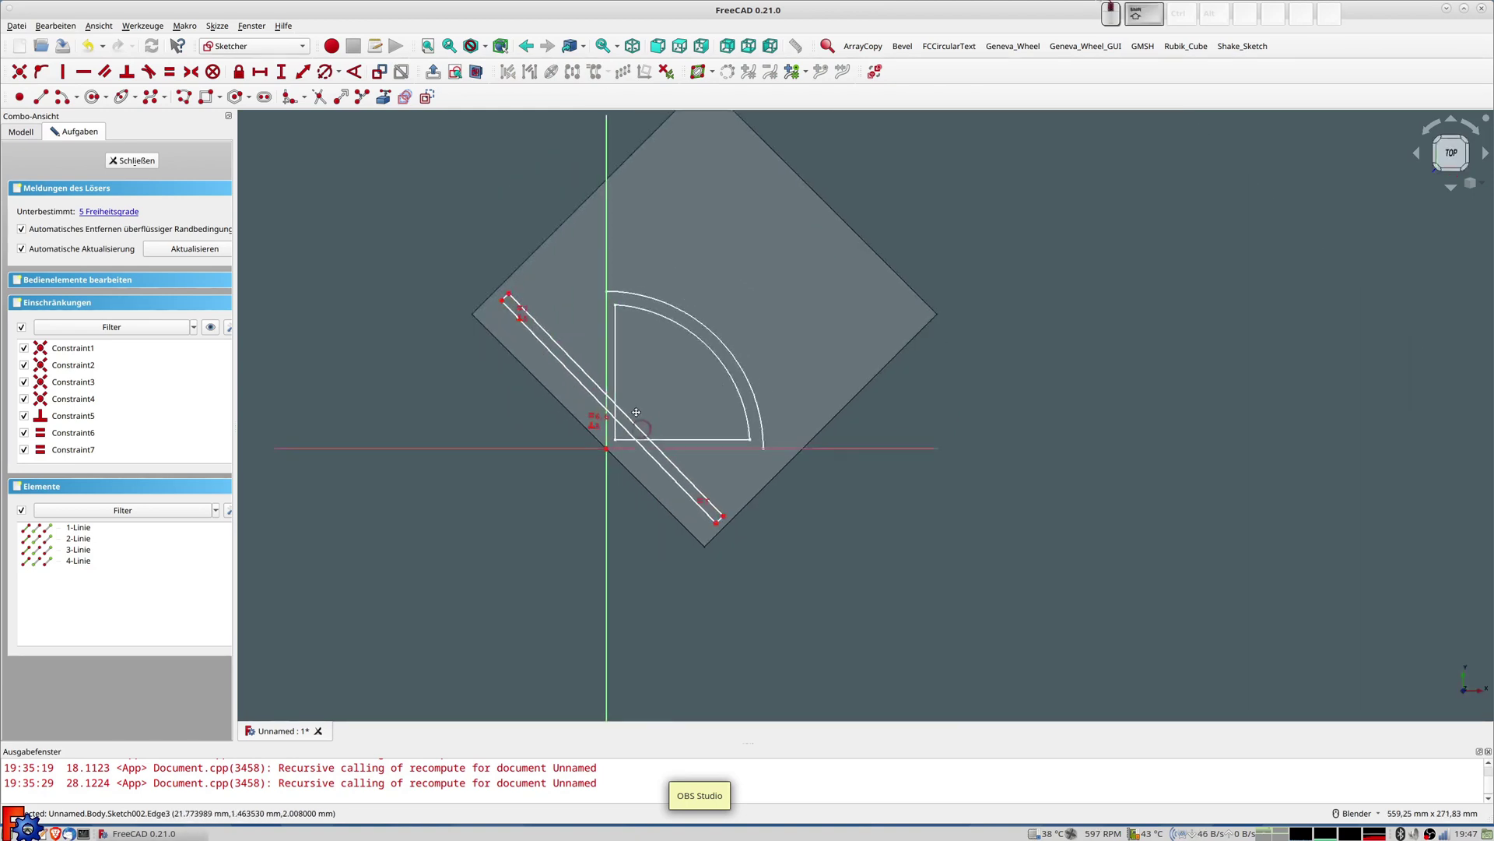
{"action": "scroll", "coordinate": [627, 409], "scroll_direction": "up", "scroll_amount": 4}
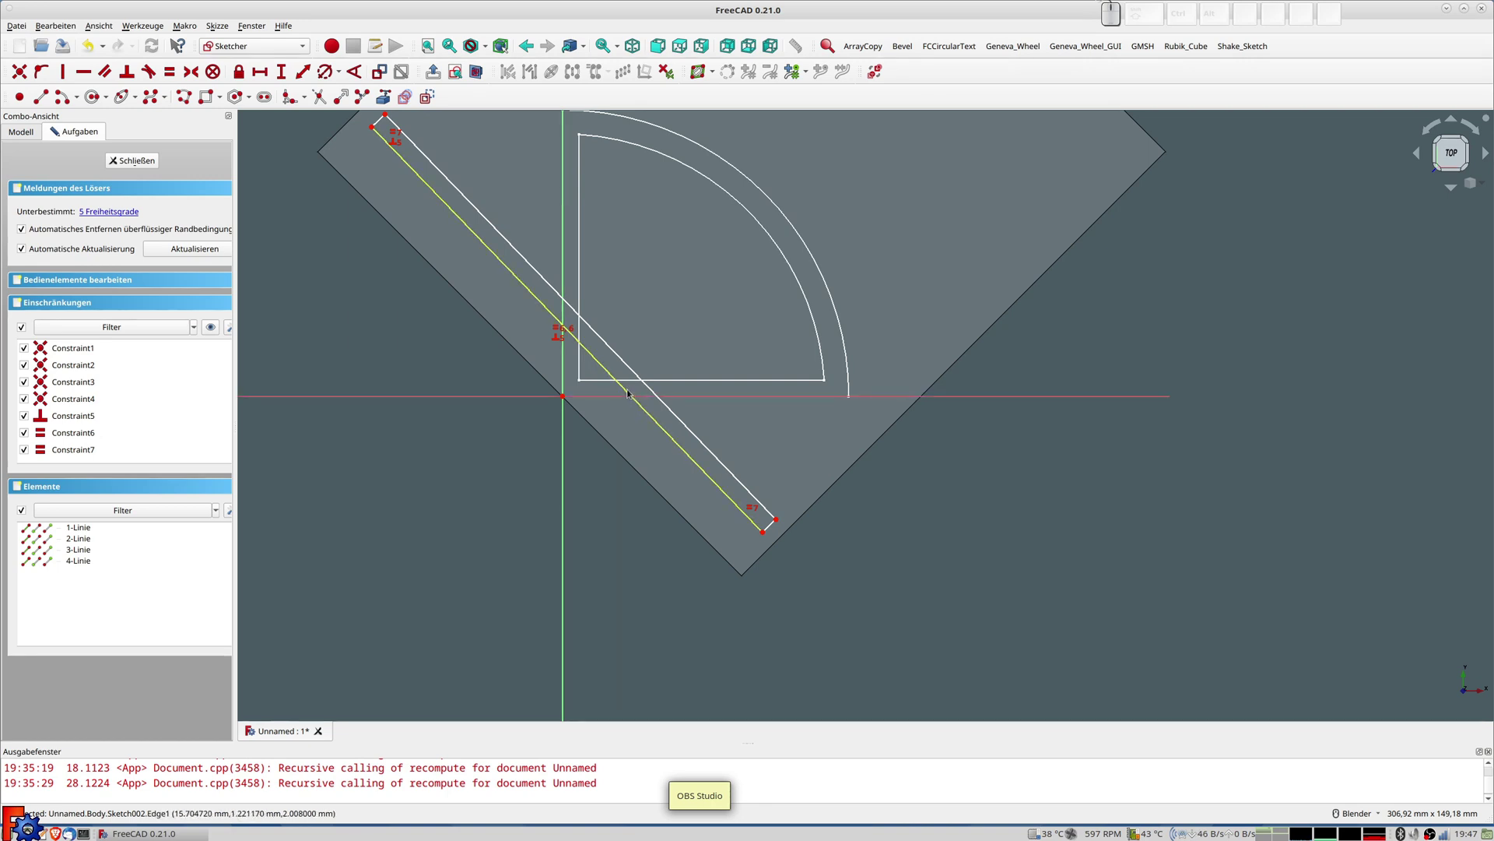
Constrain the long diagonal line at 45° to the horizontal and nudge the strip into place
{"action": "left_click", "coordinate": [624, 390]}
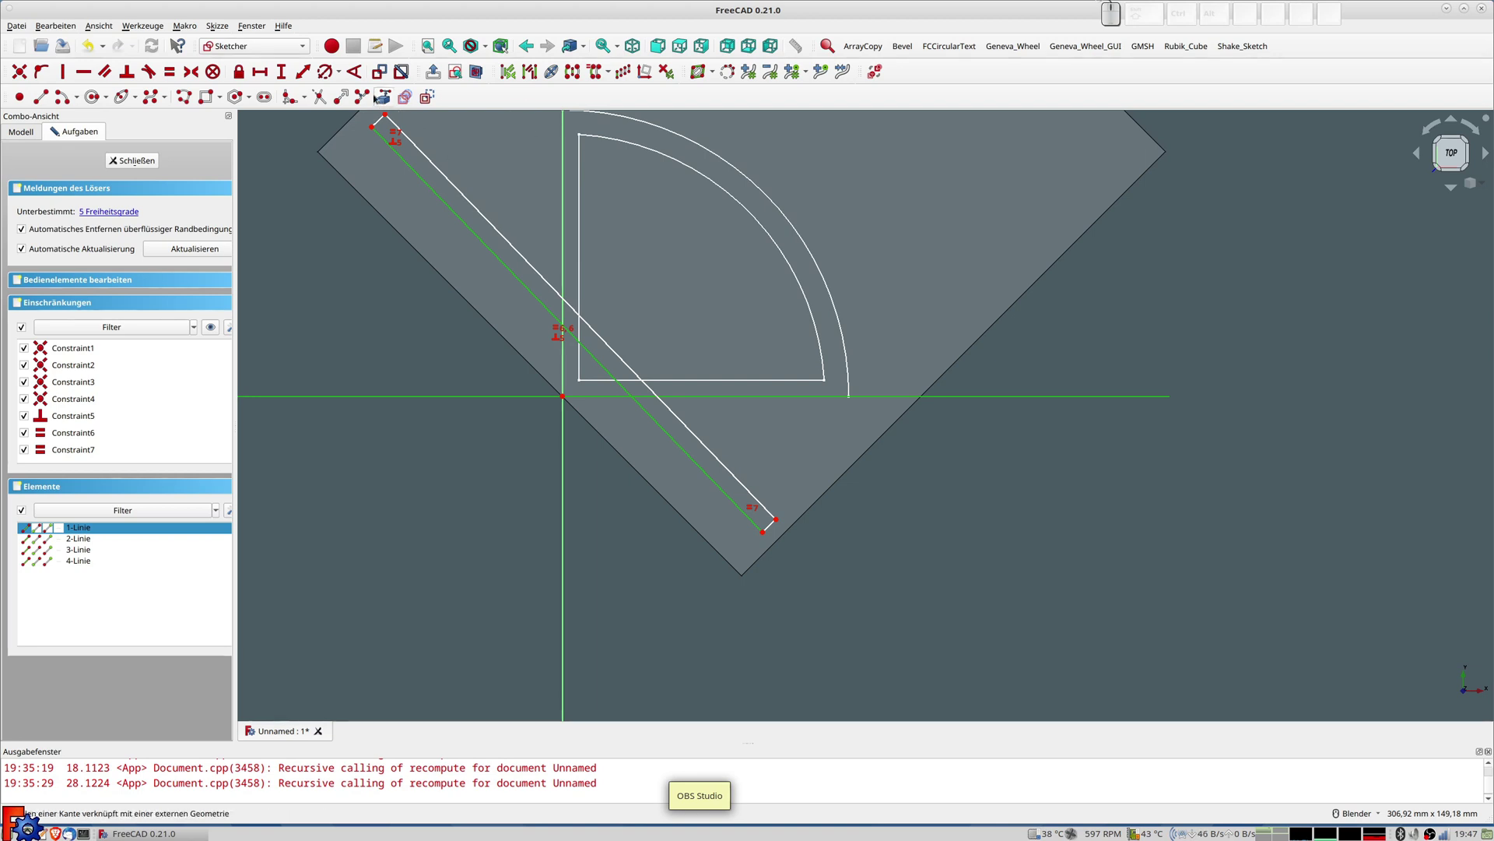
{"action": "left_click", "coordinate": [354, 72]}
{"action": "type", "text": "45"}
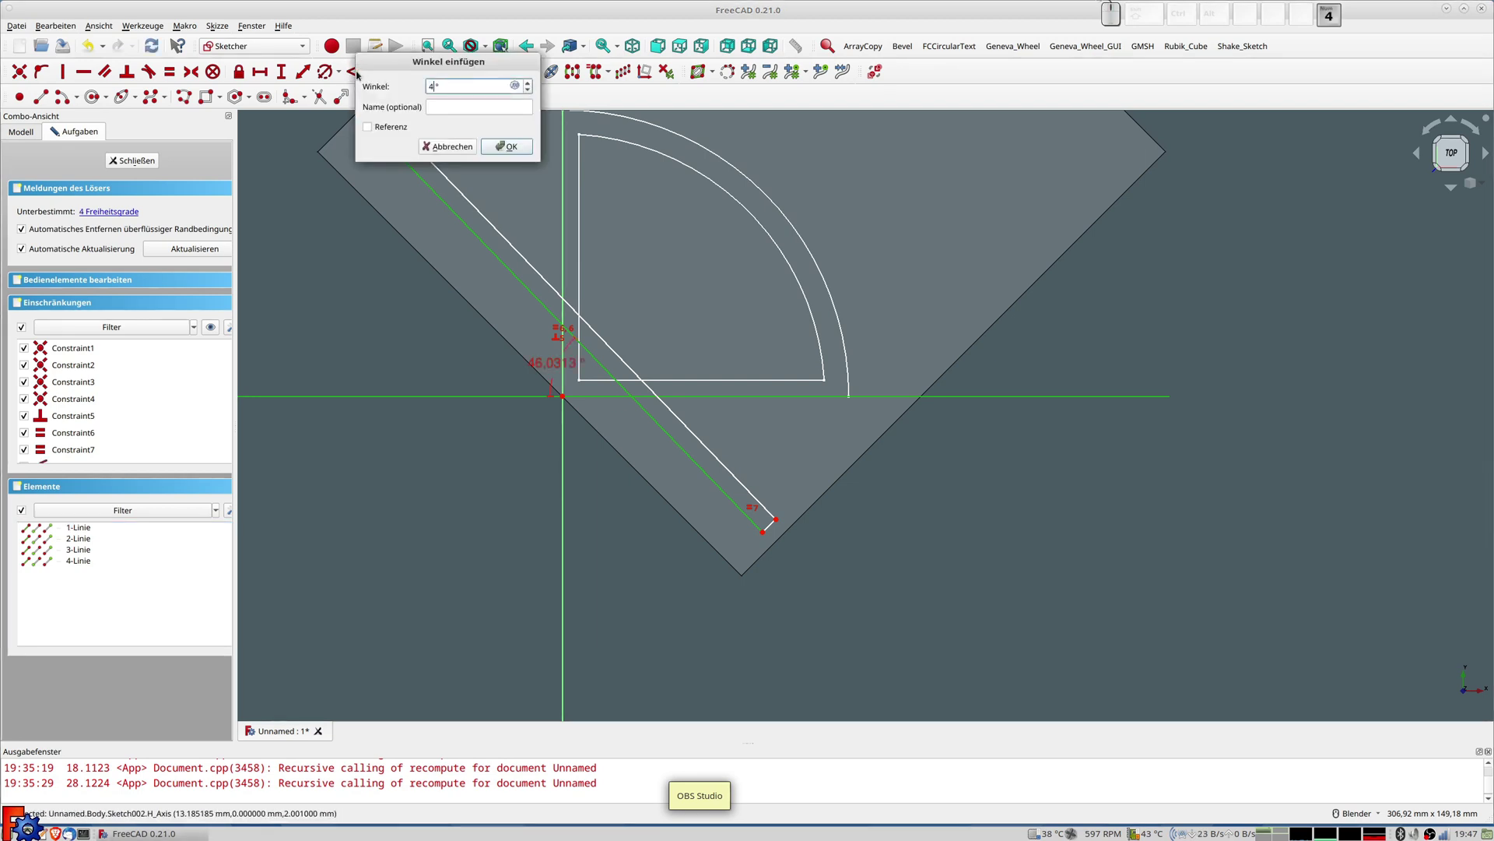
{"action": "key", "text": "Return"}
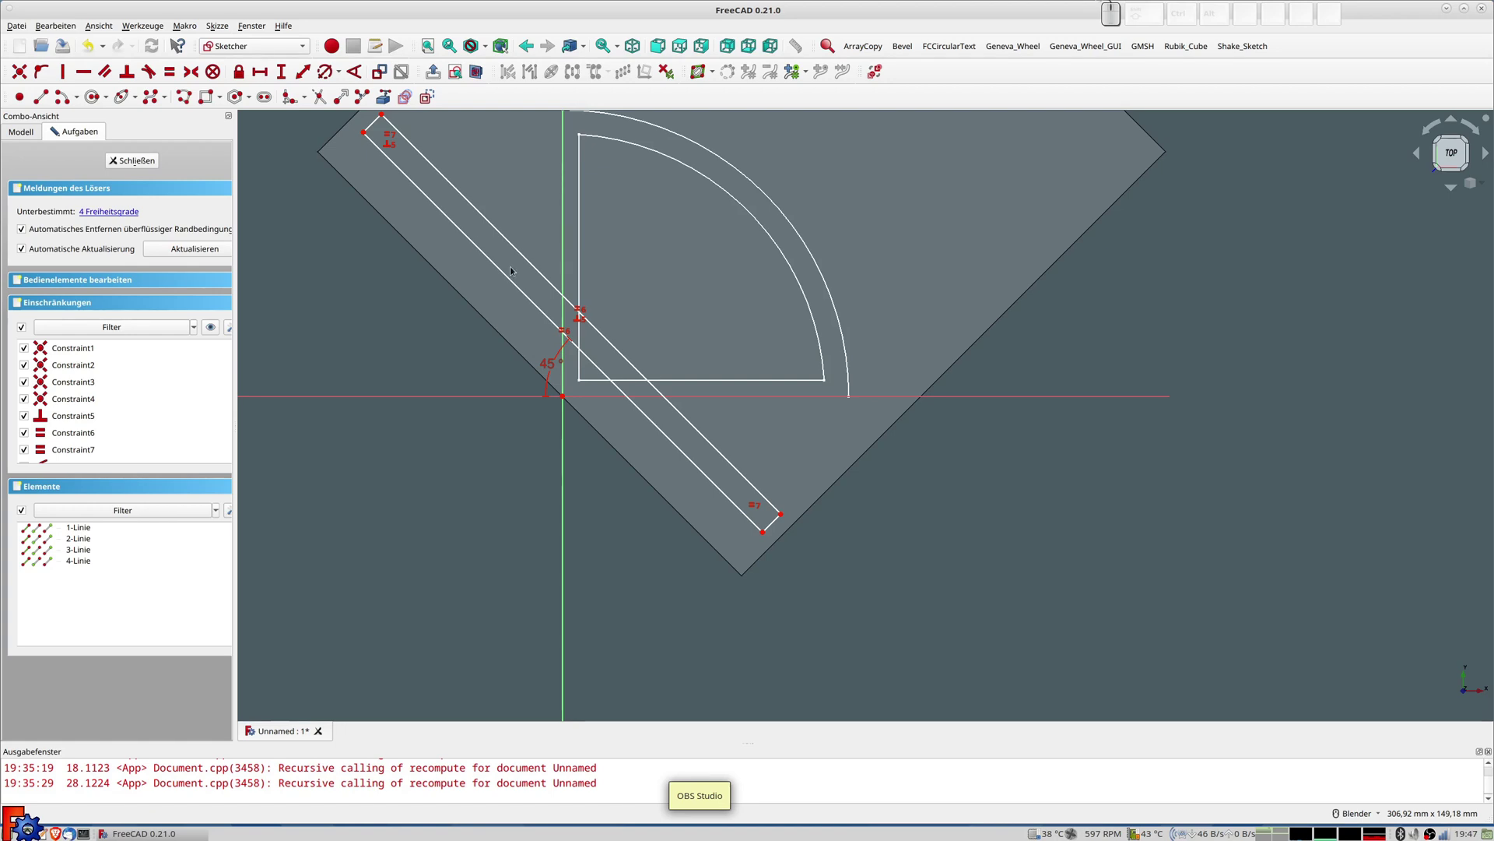
{"action": "left_click_drag", "start_coordinate": [381, 115], "coordinate": [370, 157]}
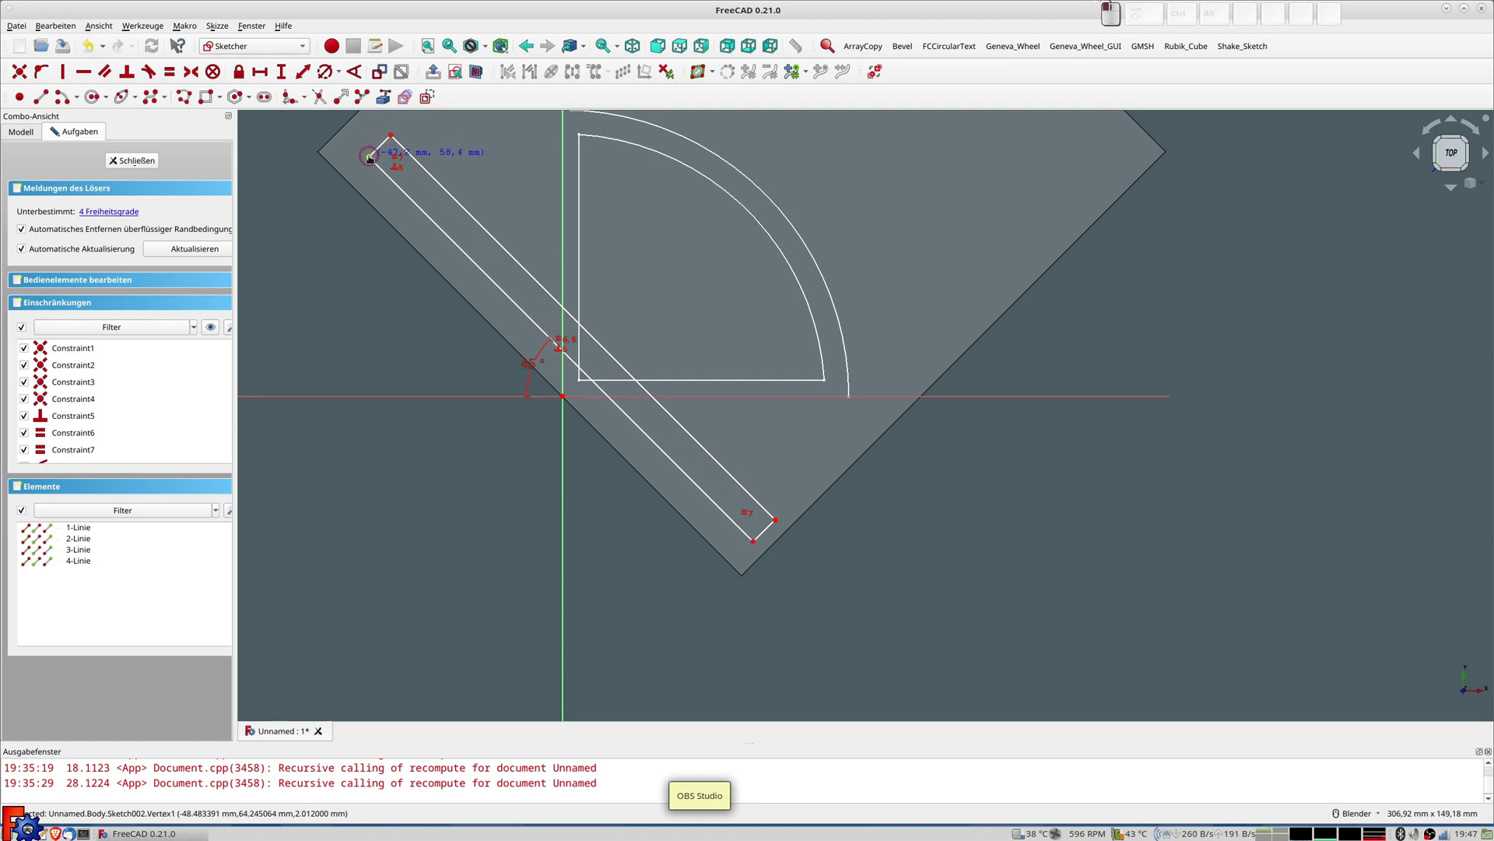
{"action": "left_click_drag", "start_coordinate": [370, 156], "coordinate": [370, 156]}
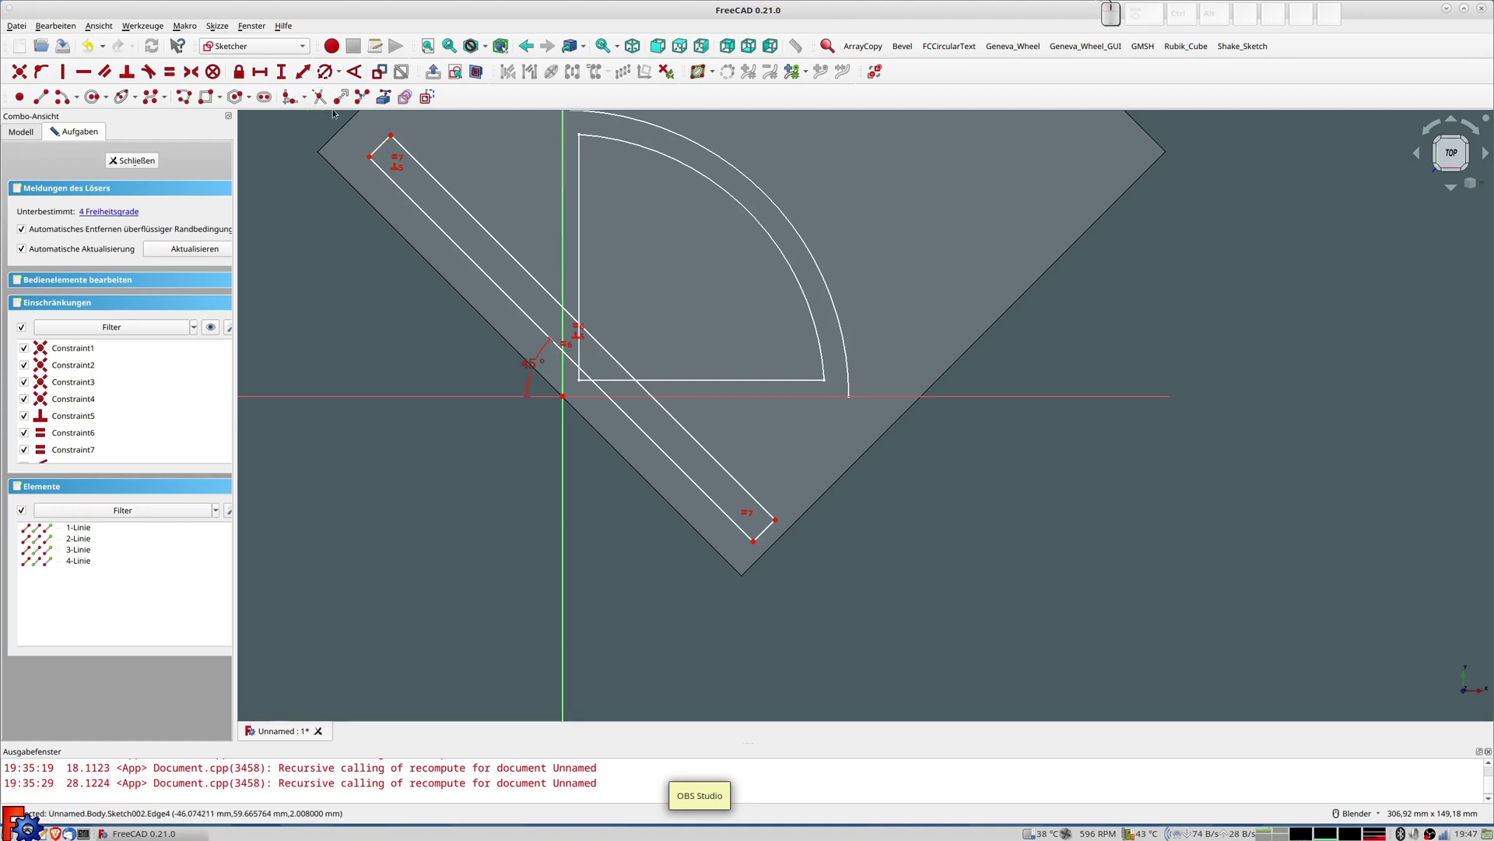
Constrain the slot's end edge to 2 mm width and close the sketch
{"action": "left_click", "coordinate": [305, 77]}
{"action": "left_click", "coordinate": [381, 144]}
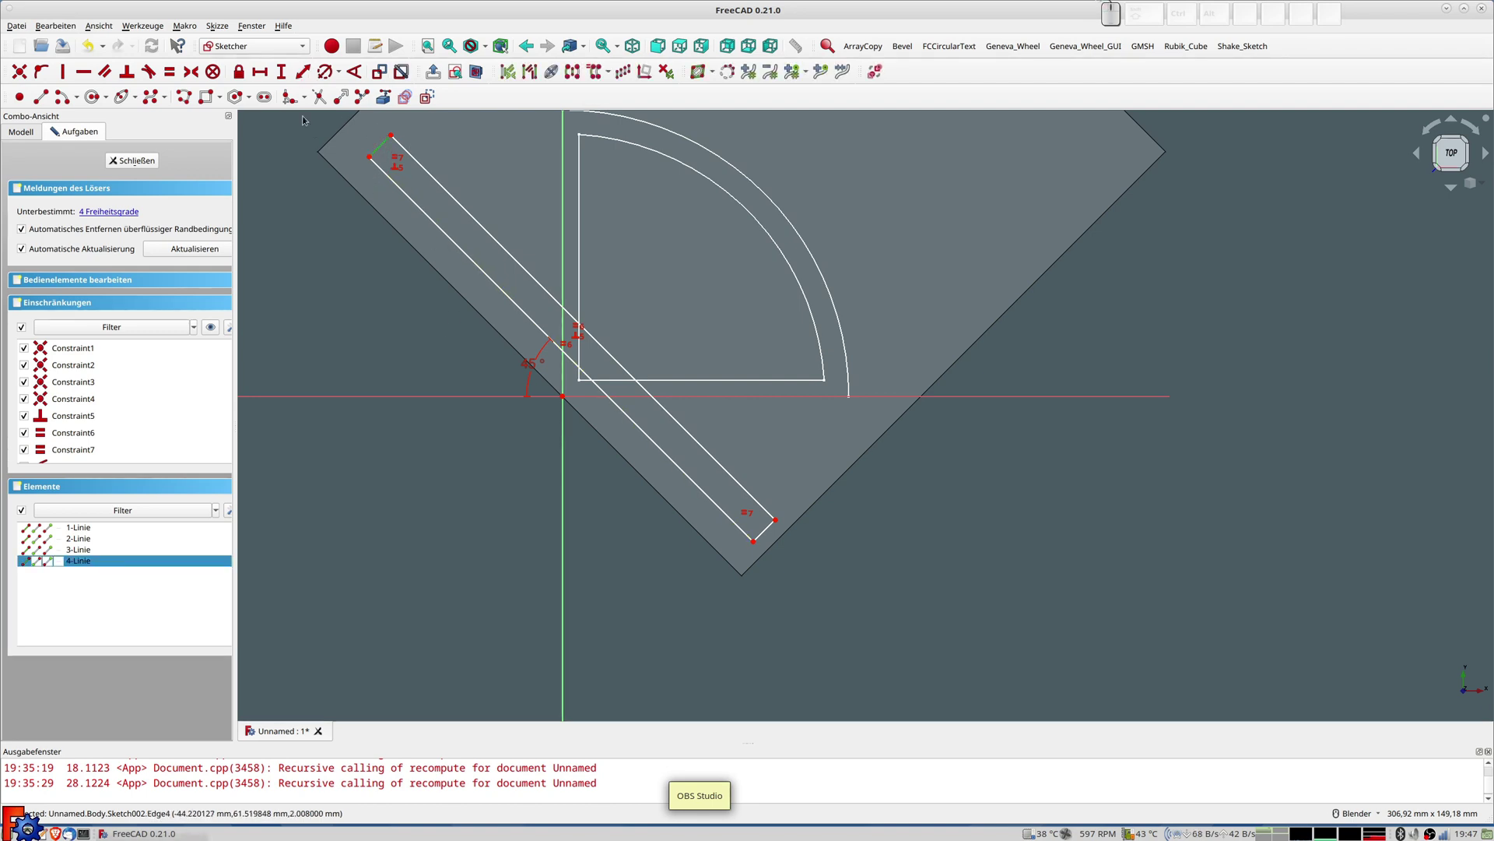
{"action": "left_click", "coordinate": [303, 70]}
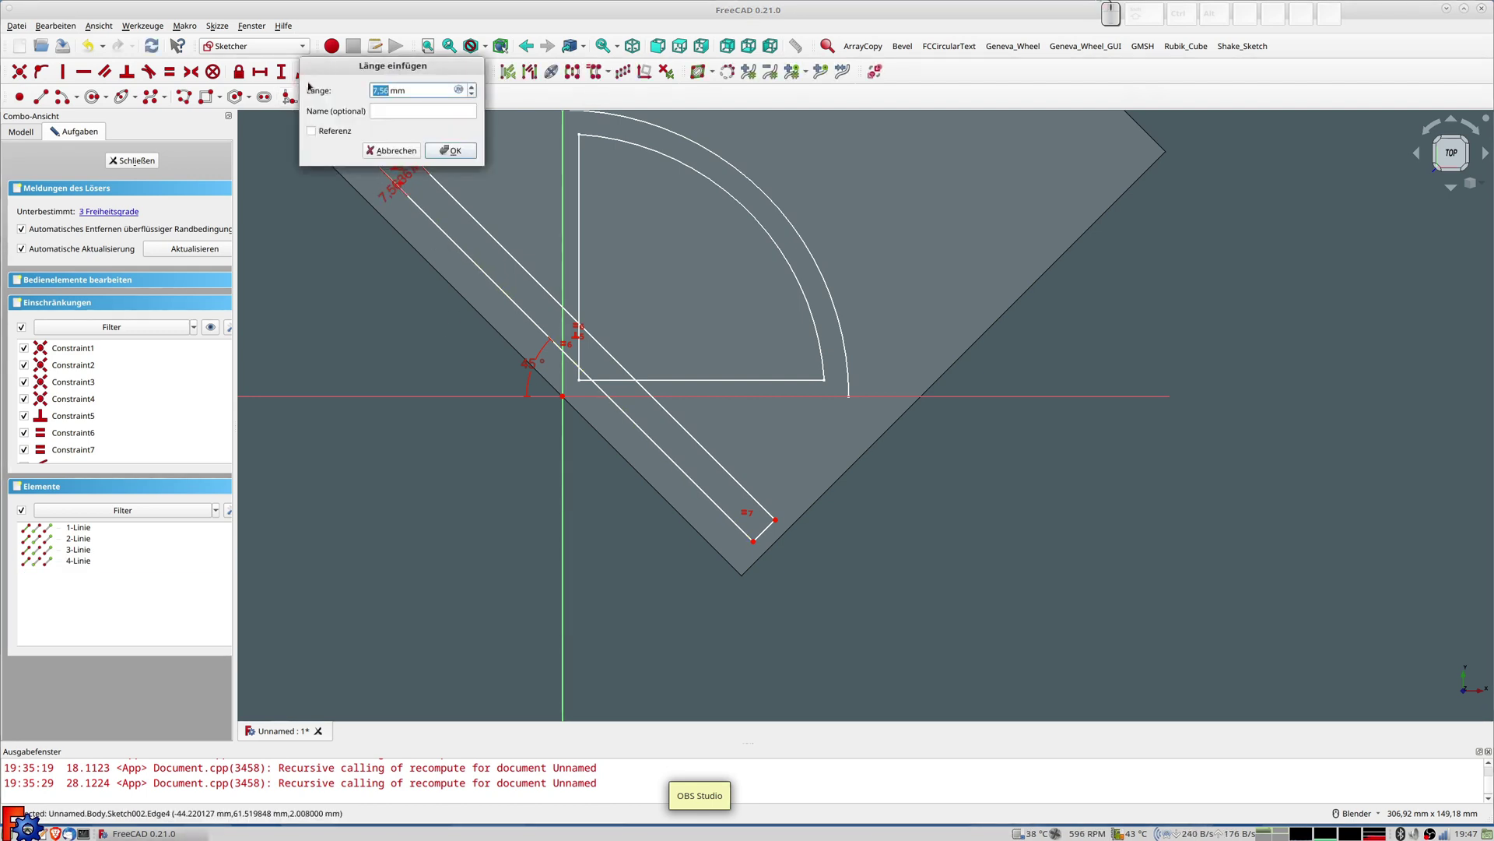
{"action": "type", "text": "2"}
{"action": "key", "text": "Return"}
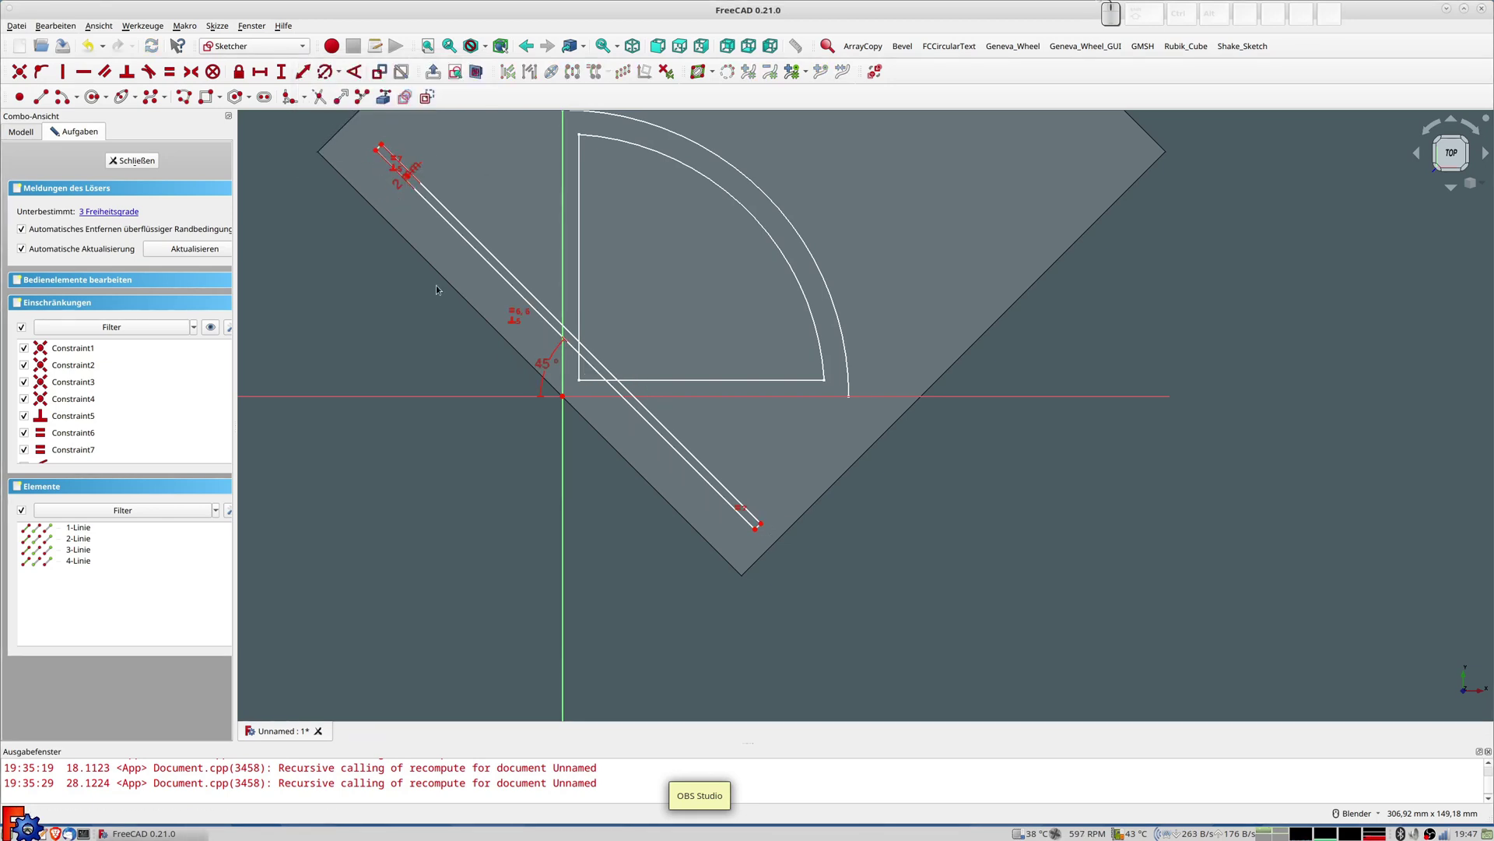
{"action": "left_click_drag", "start_coordinate": [549, 325], "coordinate": [546, 333]}
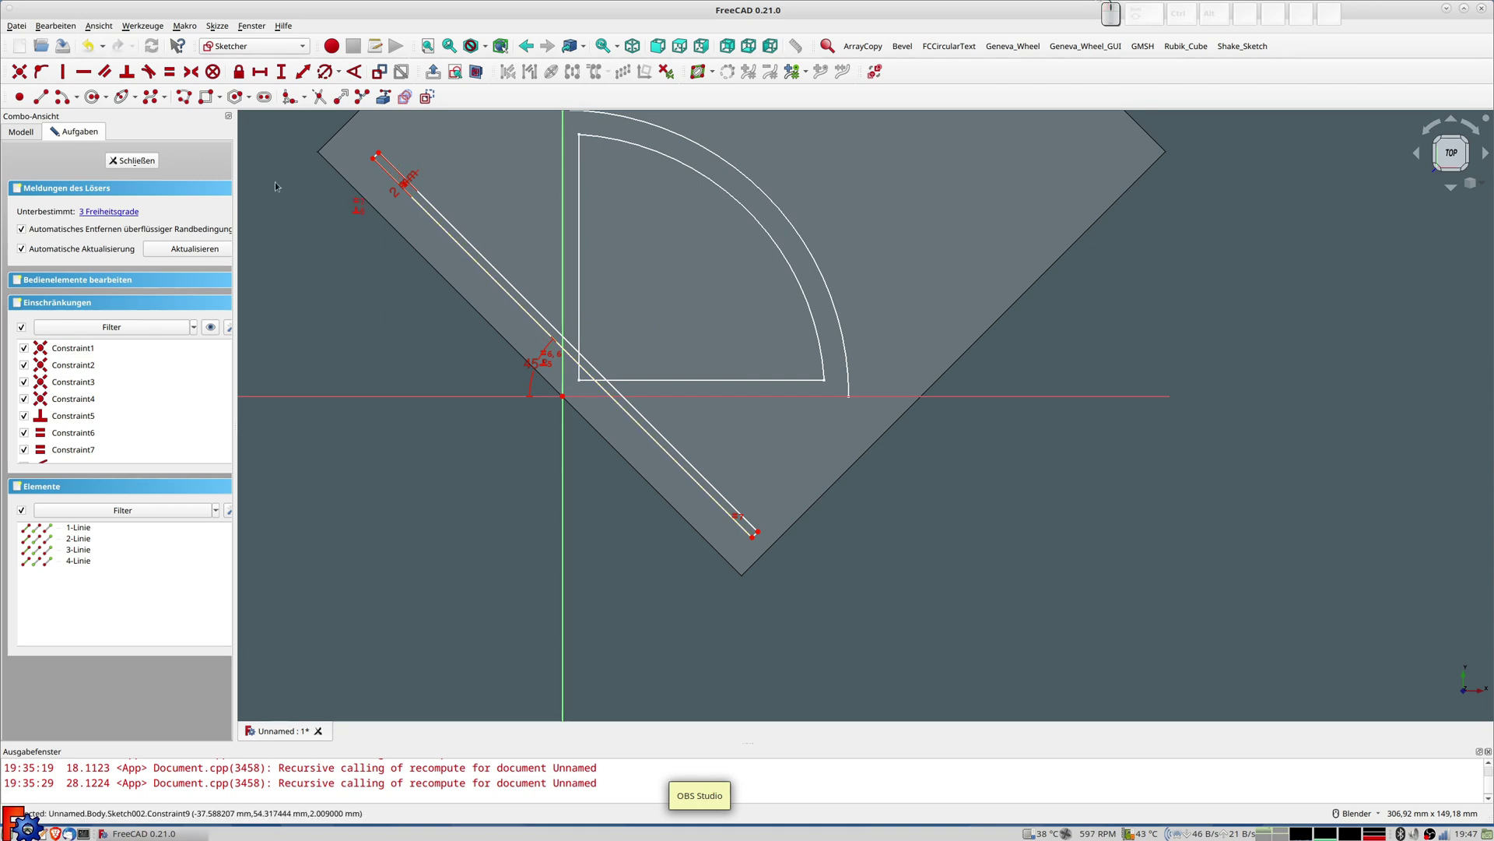
{"action": "left_click", "coordinate": [142, 163]}
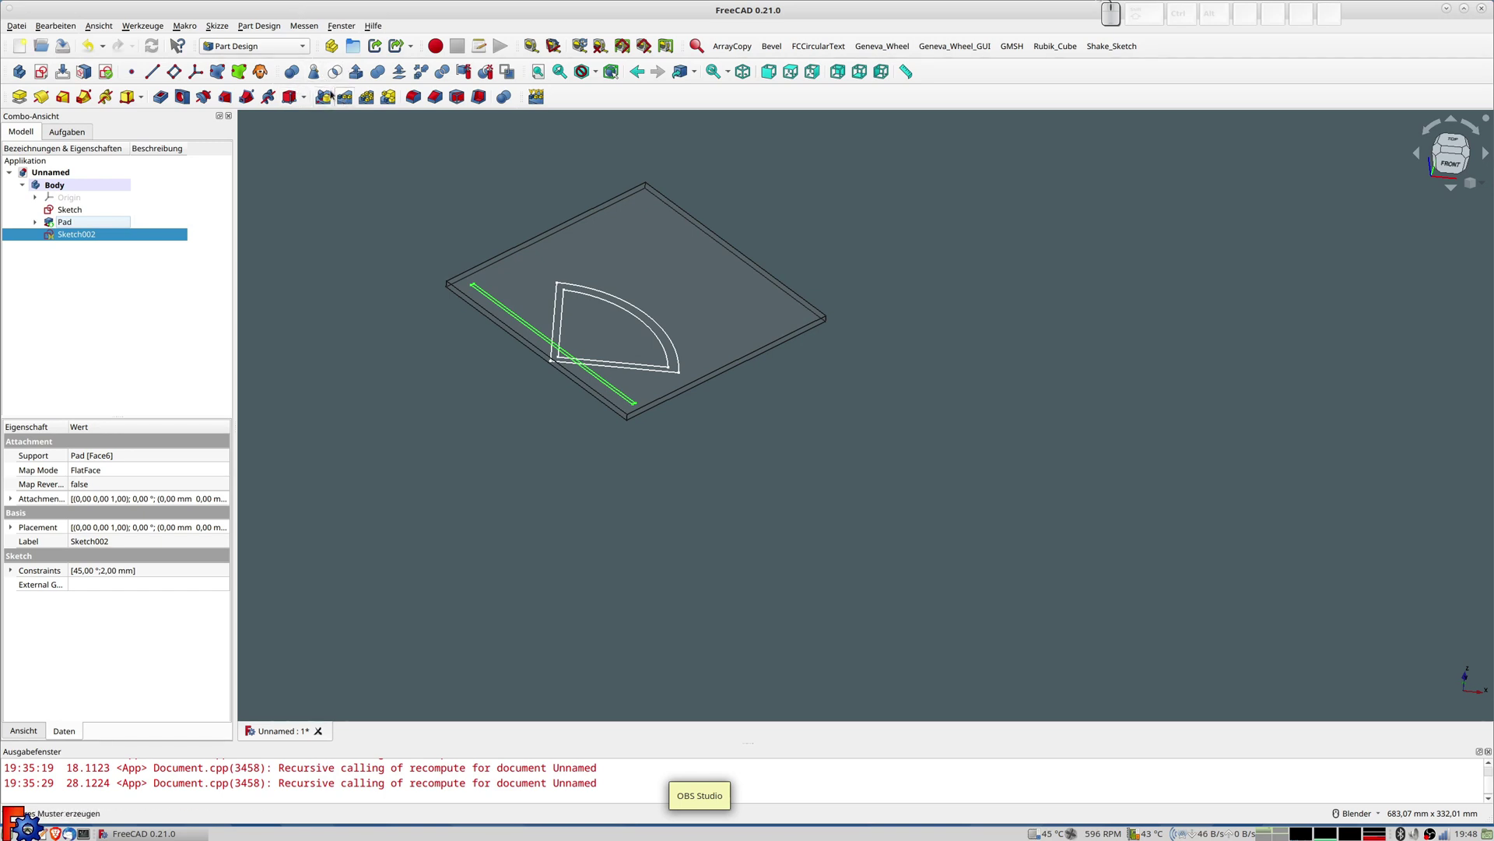
Pocket the slot sketch through the whole plate with type Durch alles
{"action": "left_click", "coordinate": [284, 100]}
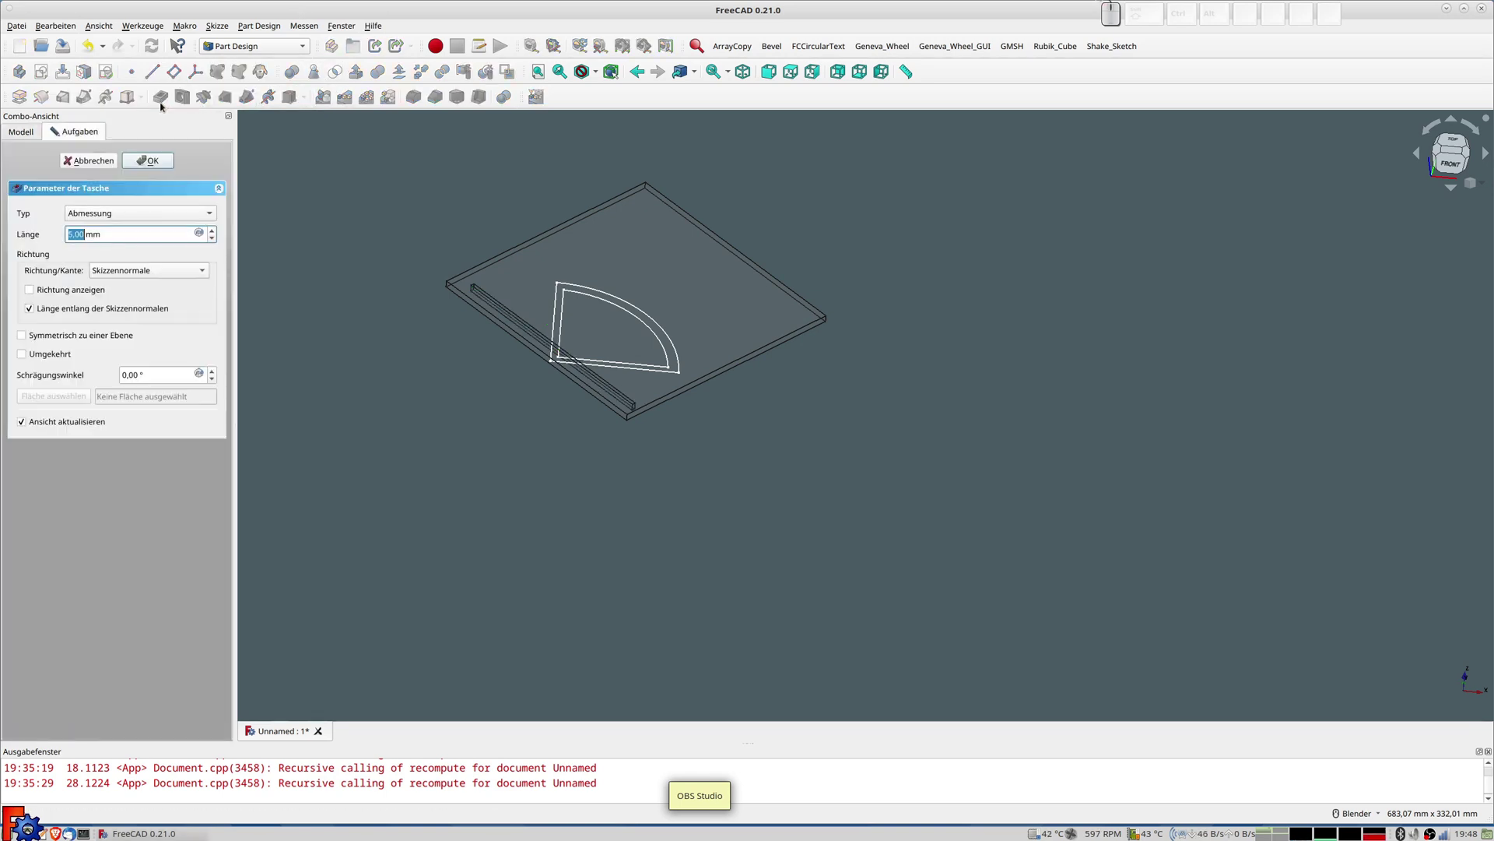
{"action": "left_click", "coordinate": [112, 214]}
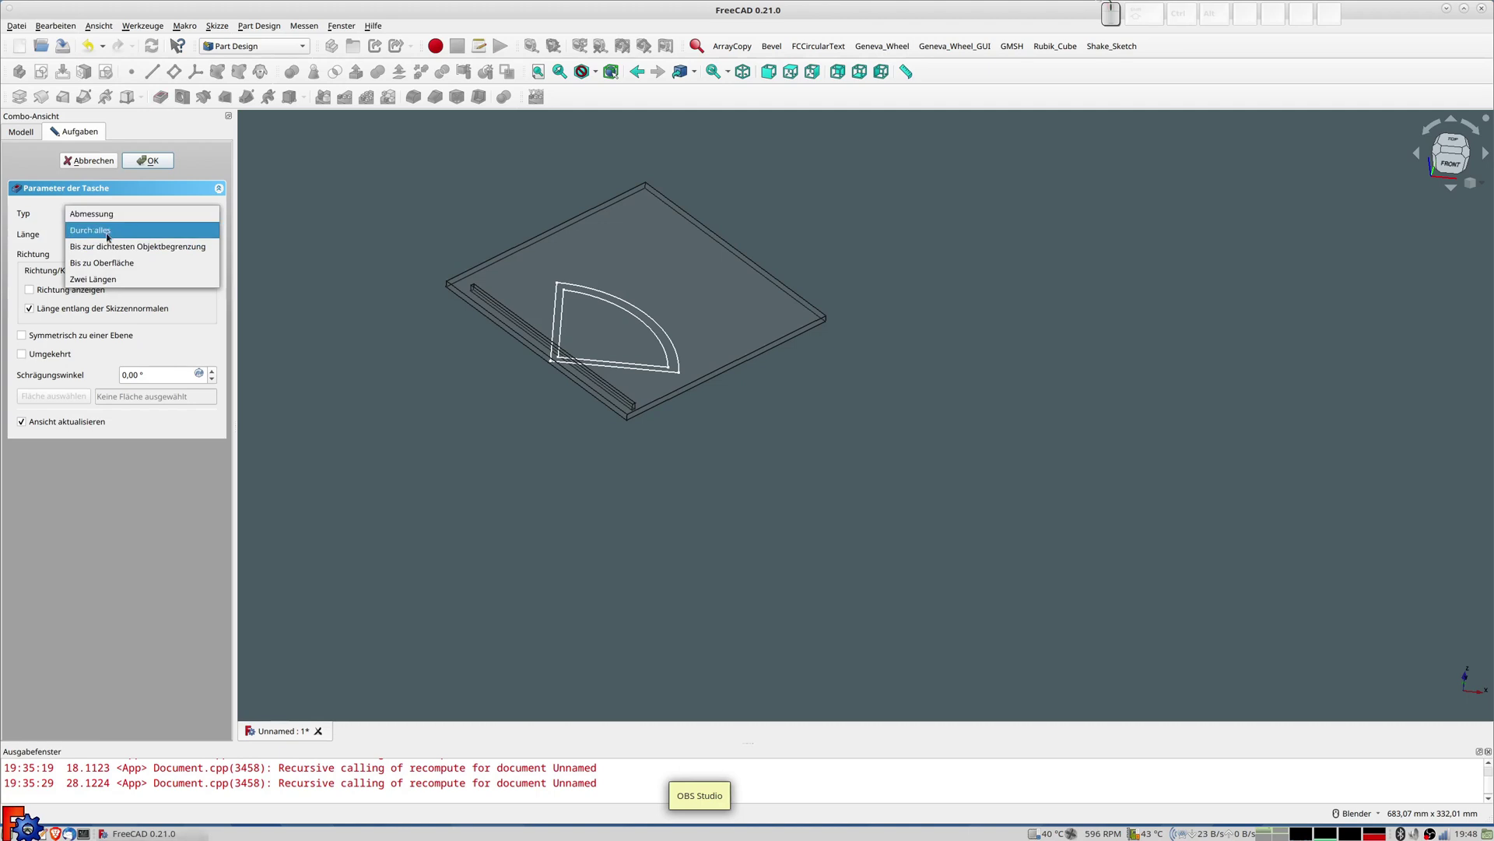
{"action": "left_click", "coordinate": [156, 164]}
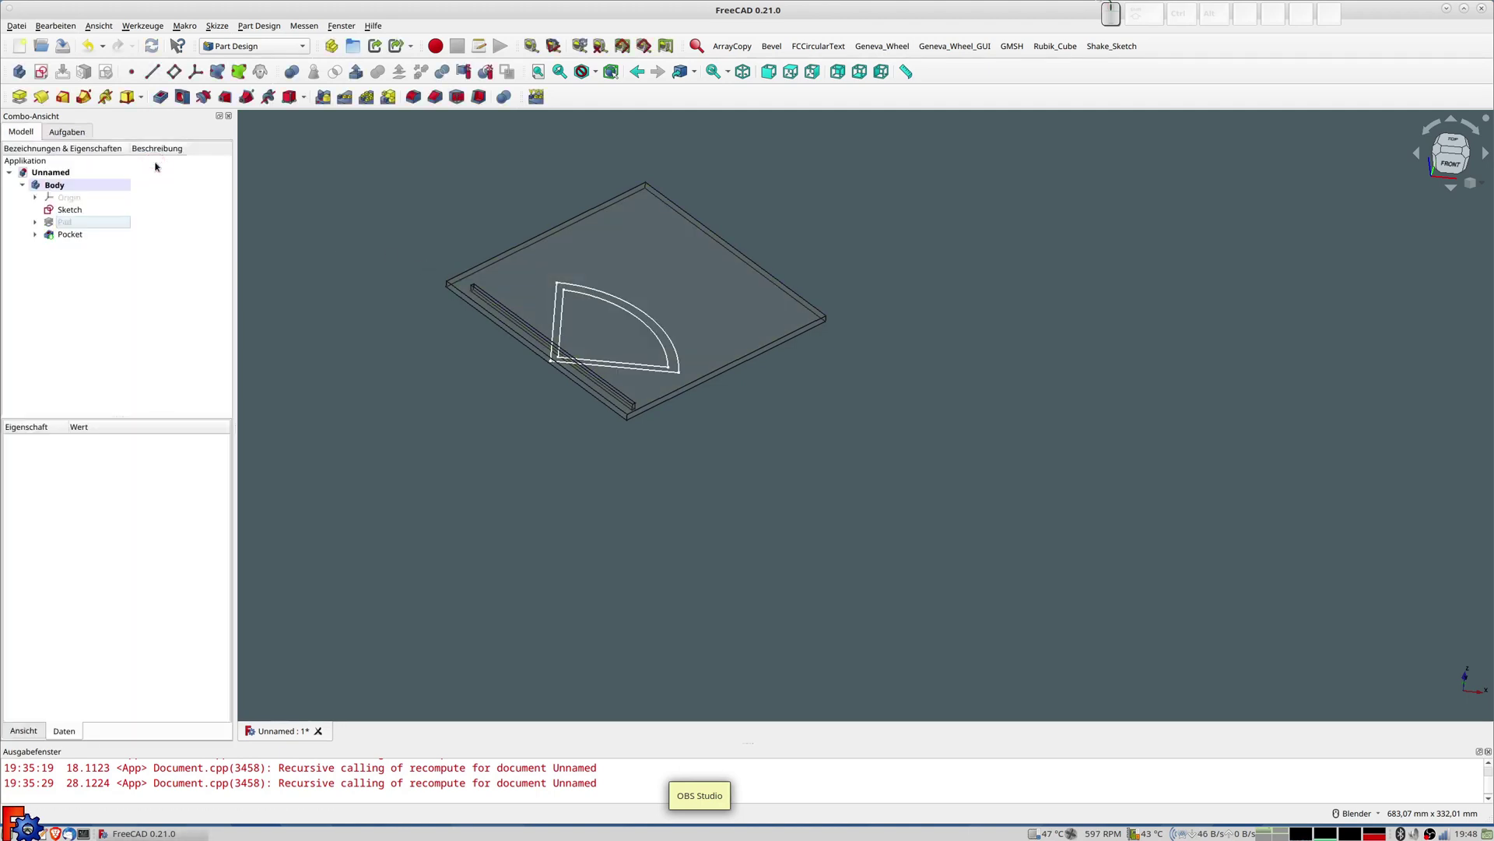
Reset the Pad's transparency to 0
{"action": "left_click", "coordinate": [66, 223]}
{"action": "key", "text": "ctrl+d"}
{"action": "left_click_drag", "start_coordinate": [152, 452], "coordinate": [17, 459]}
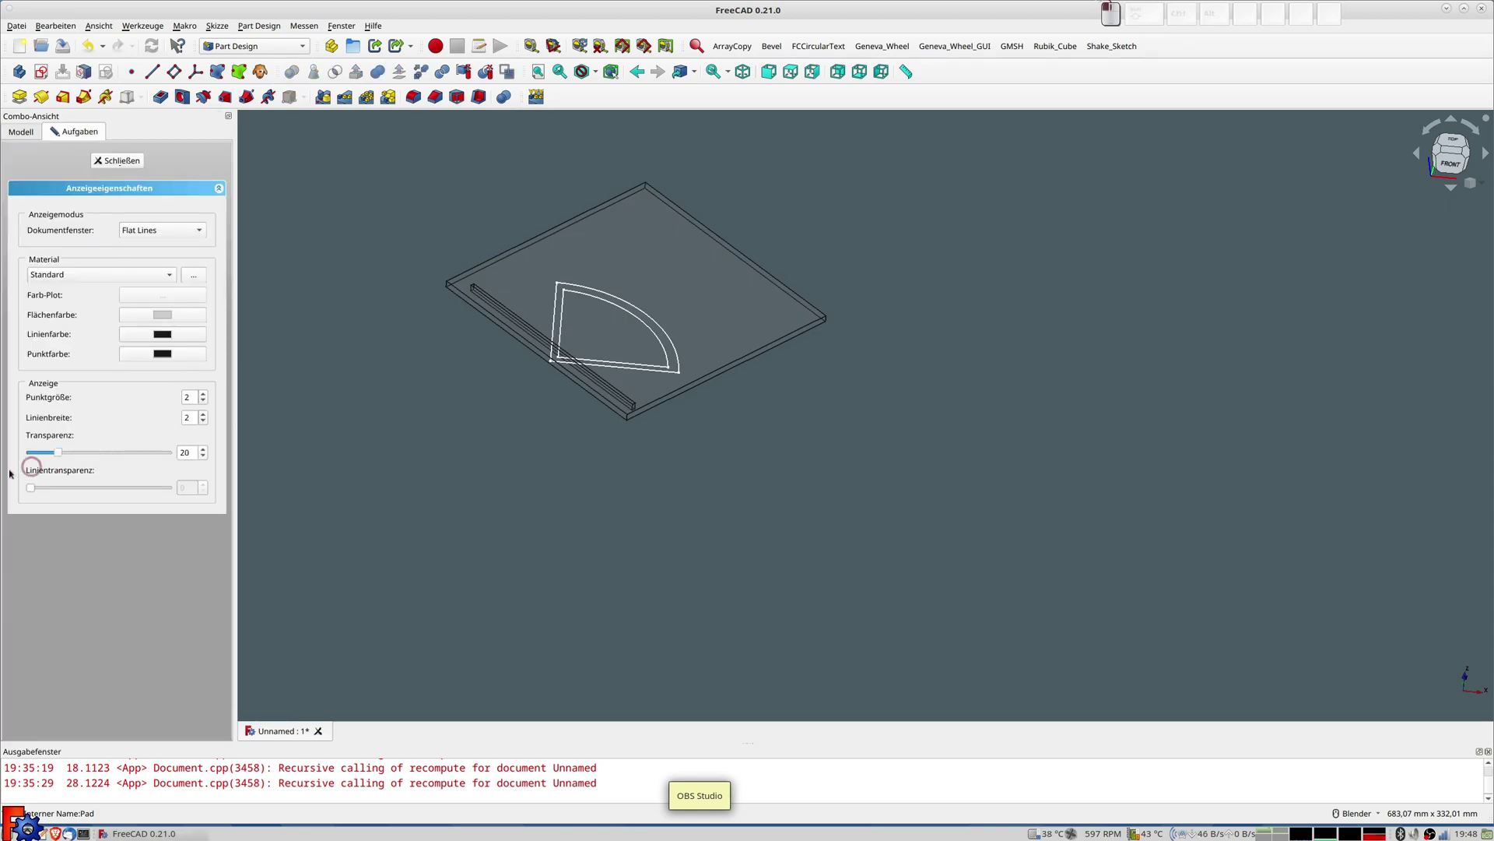
{"action": "left_click", "coordinate": [123, 162]}
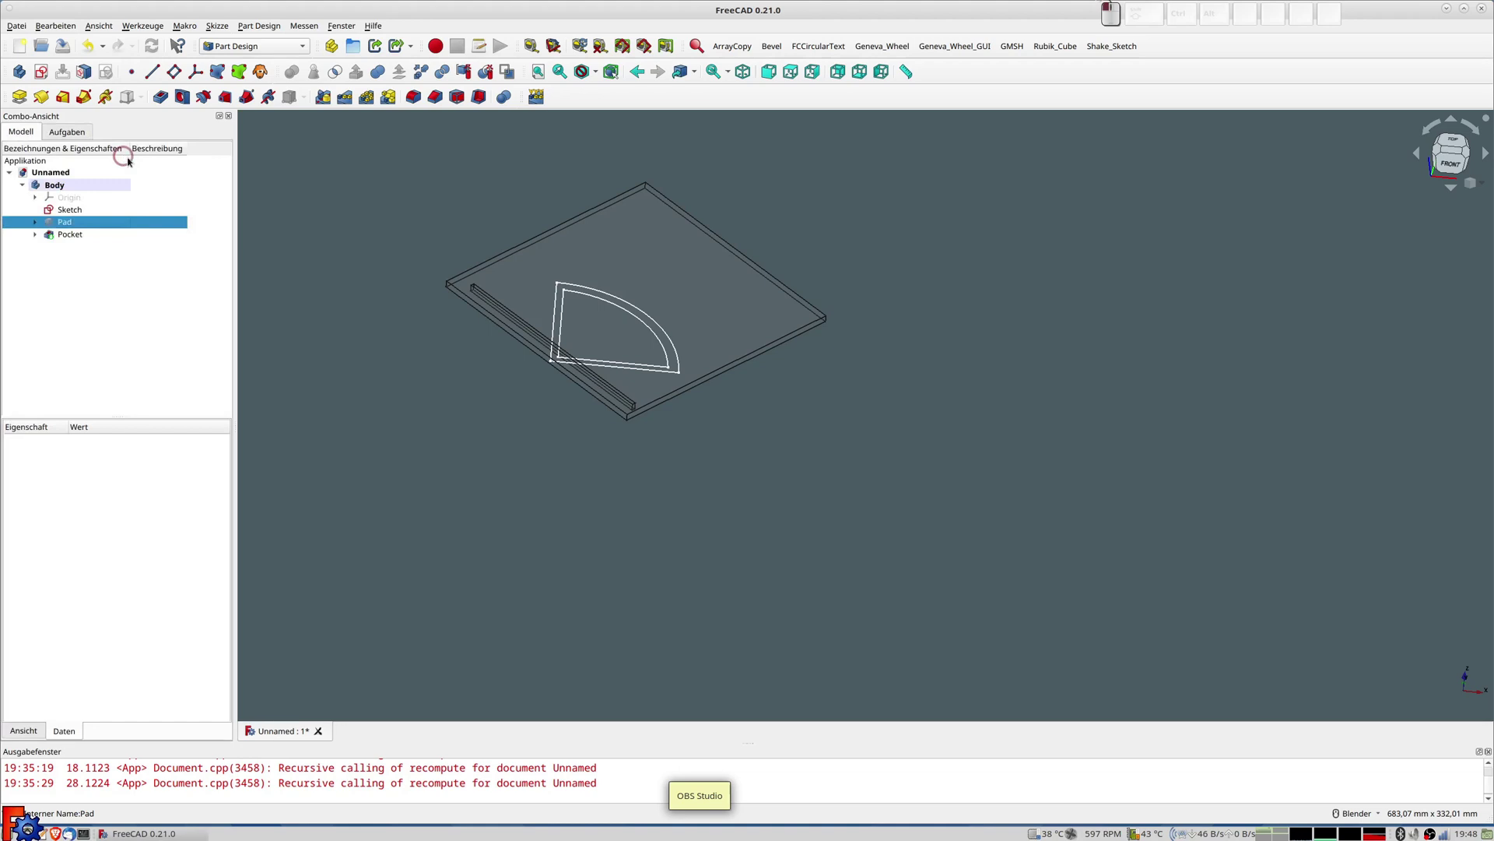
Preview a linear pattern of the Pocket, then cancel it
{"action": "middle_click_drag", "start_coordinate": [545, 353], "coordinate": [579, 381]}
{"action": "scroll", "coordinate": [579, 381], "scroll_direction": "up", "scroll_amount": 2}
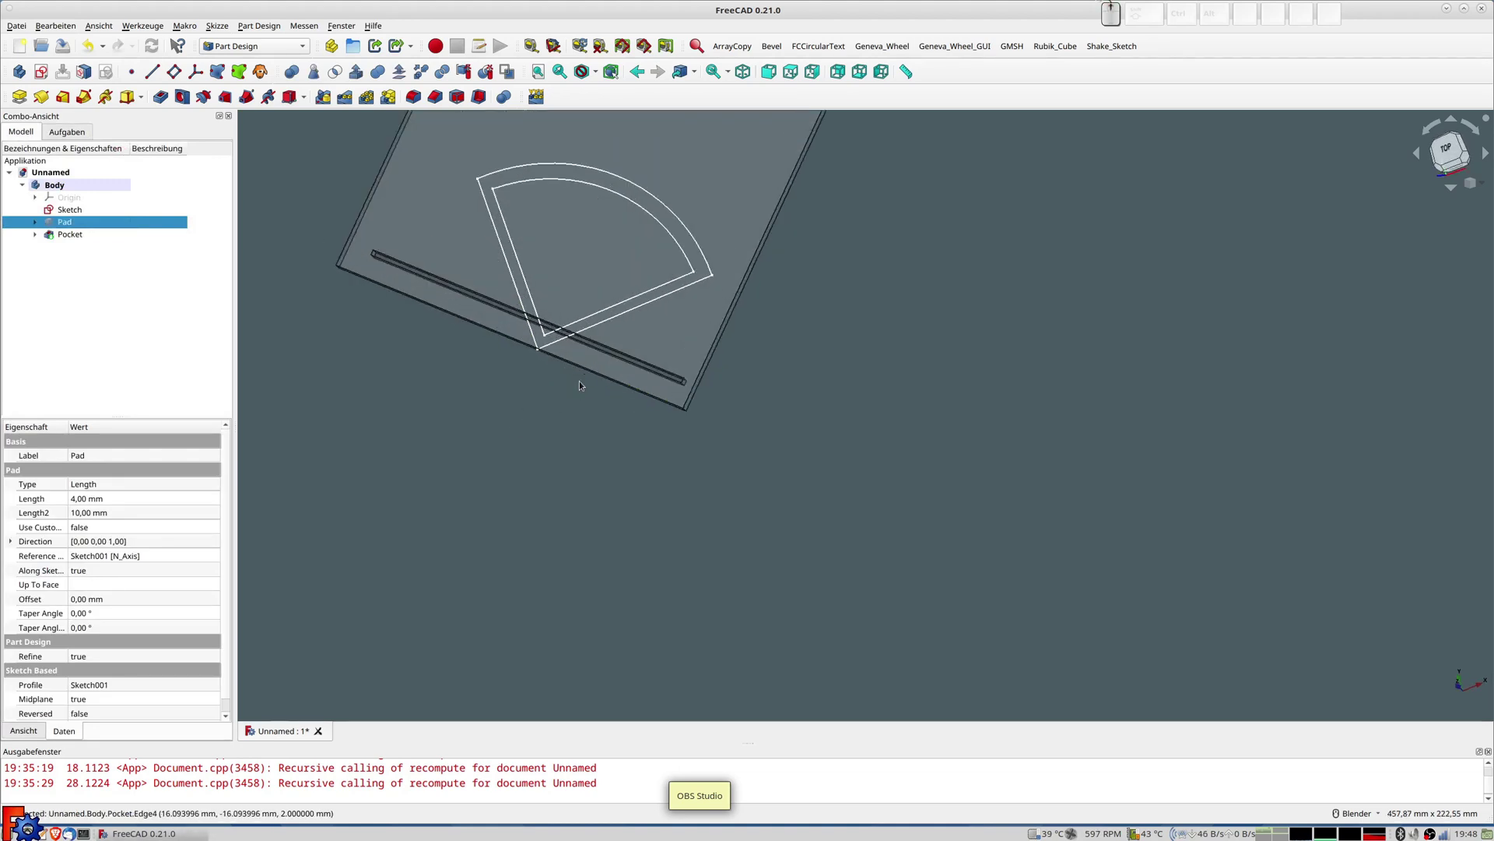
{"action": "scroll", "coordinate": [579, 380], "scroll_direction": "up", "scroll_amount": 1}
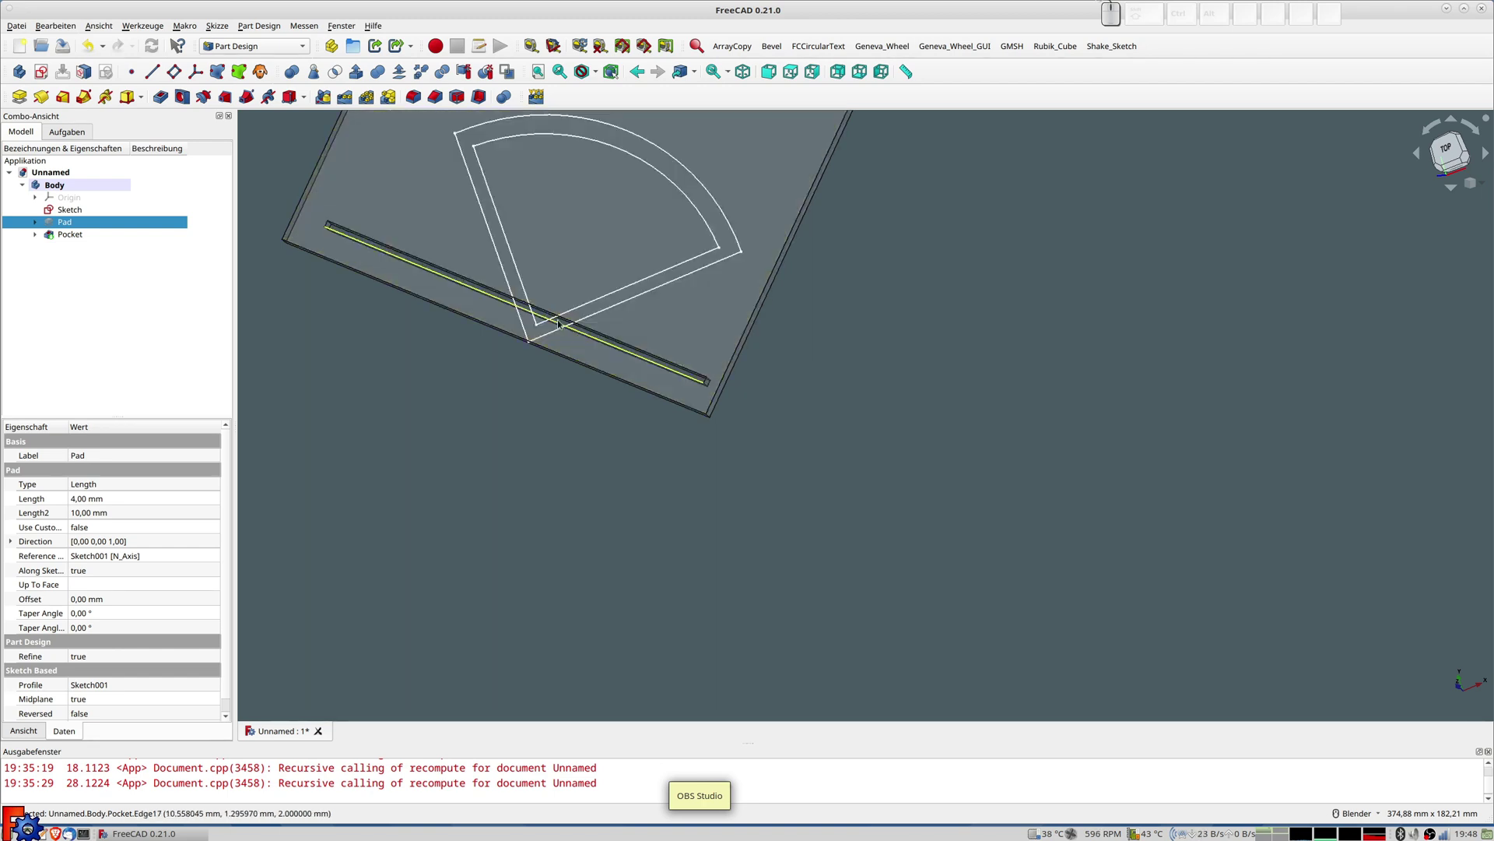
{"action": "left_click", "coordinate": [72, 235]}
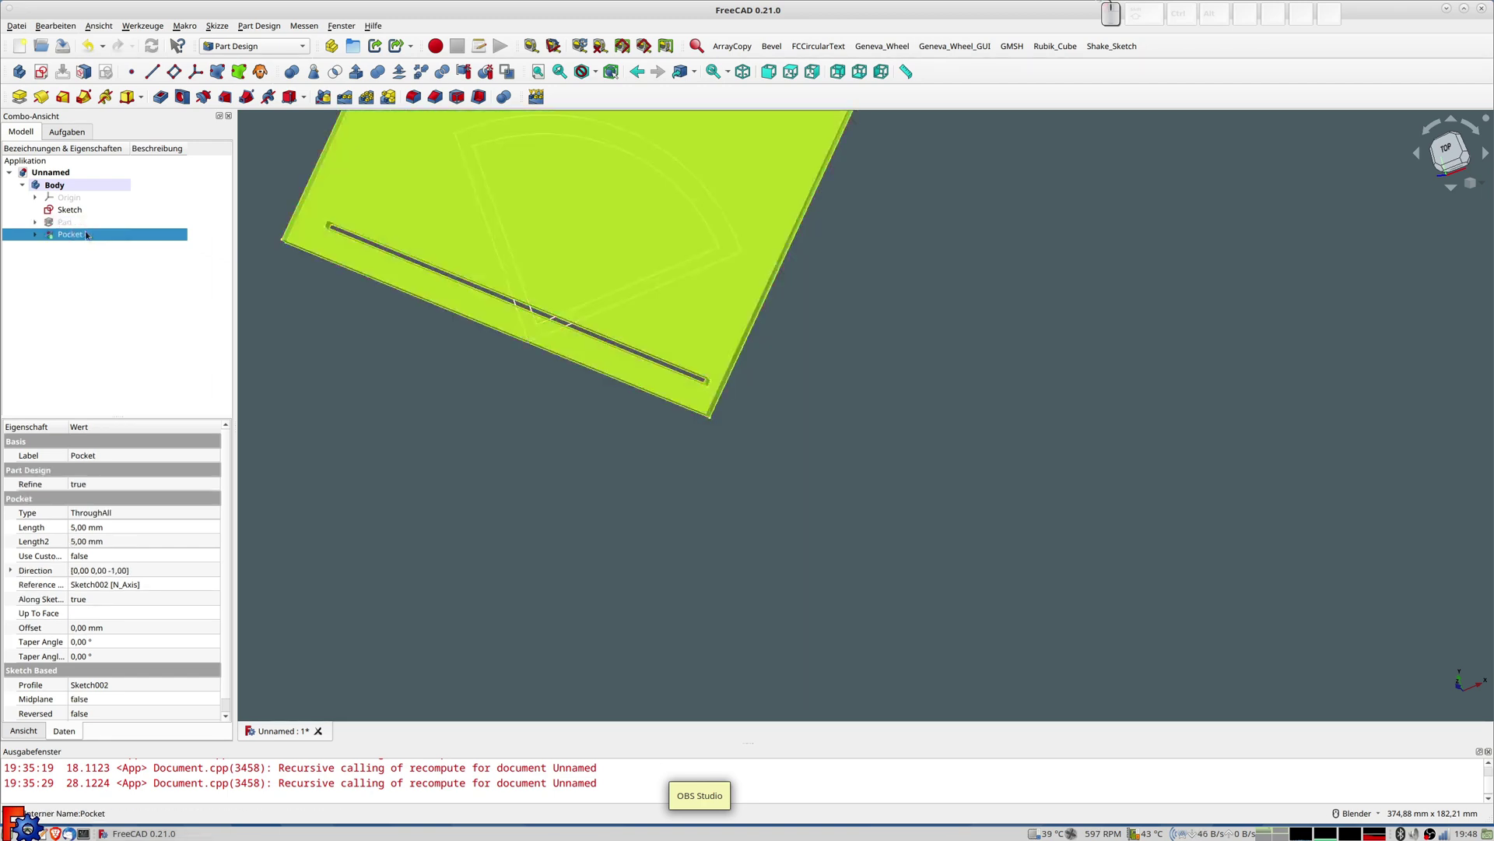
{"action": "left_click", "coordinate": [345, 97]}
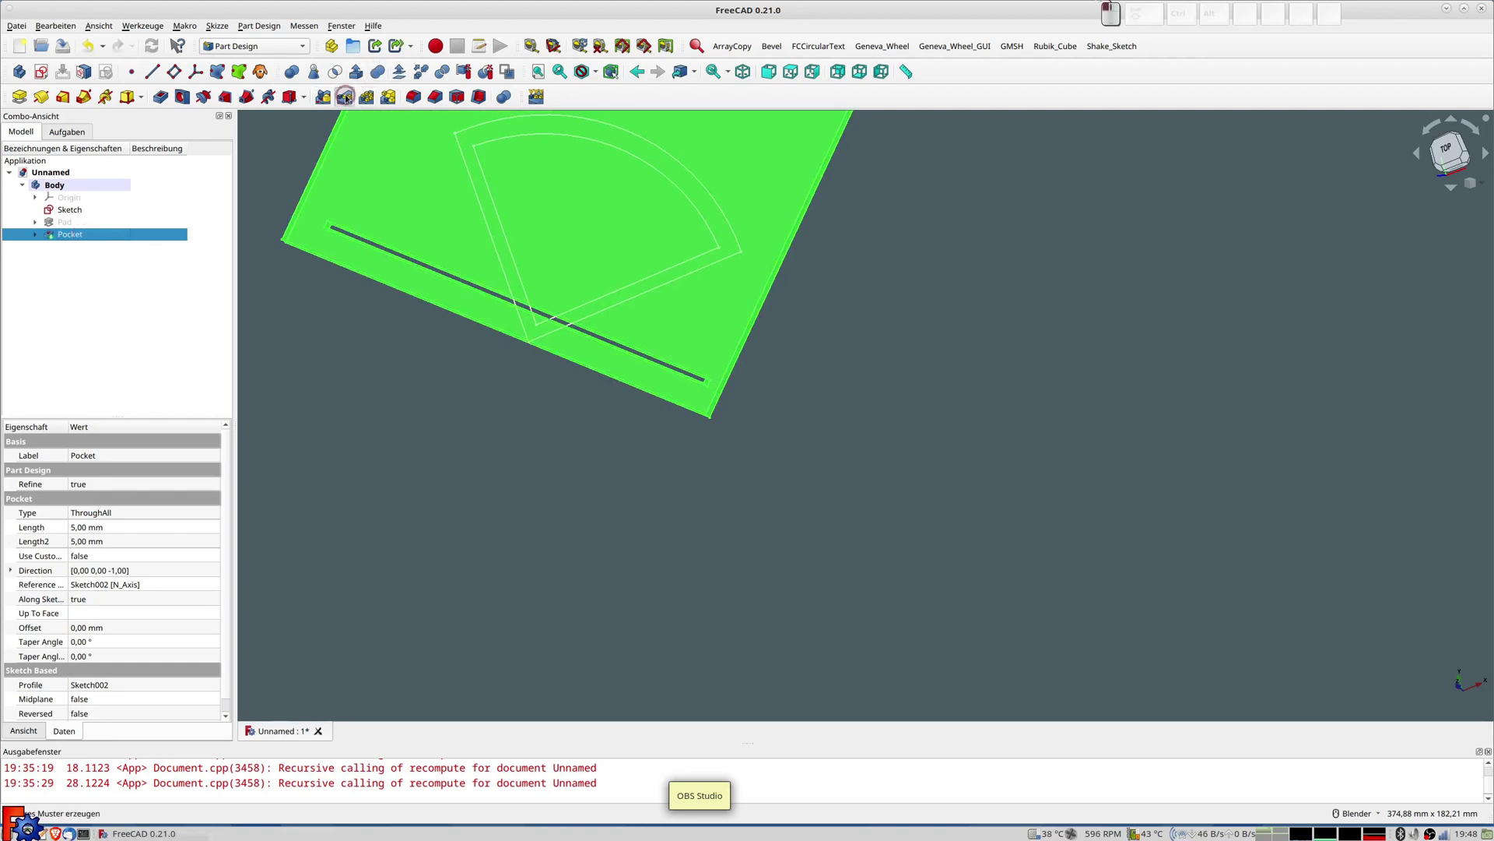
{"action": "scroll", "coordinate": [579, 366], "scroll_direction": "down", "scroll_amount": 1}
{"action": "scroll", "coordinate": [579, 367], "scroll_direction": "down", "scroll_amount": 1}
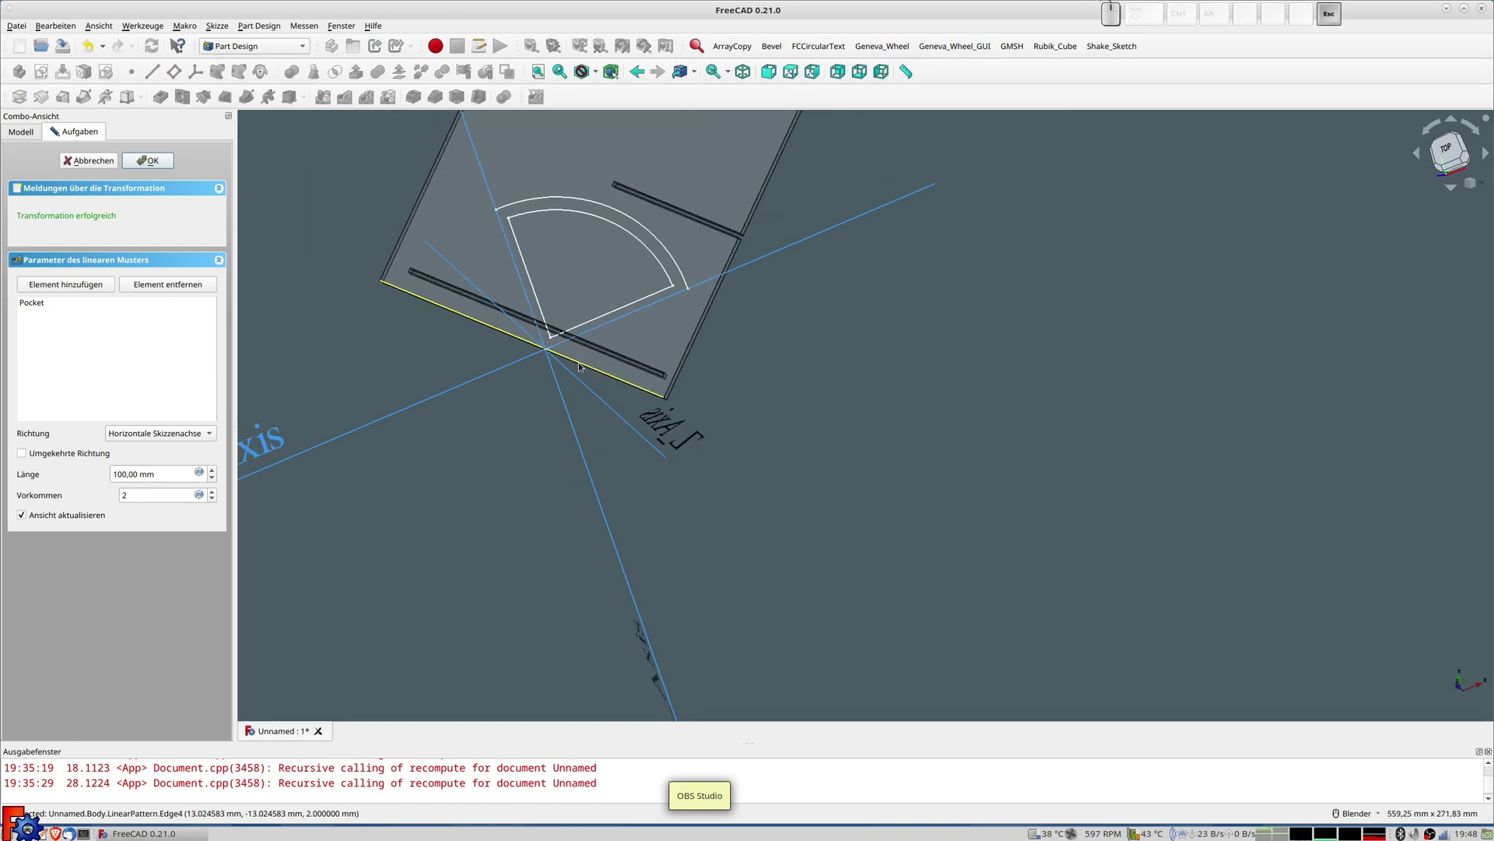
{"action": "key", "text": "Escape"}
Reopen Sketch002 under the Pocket for editing
{"action": "left_click", "coordinate": [34, 234]}
{"action": "double_click", "coordinate": [74, 246]}
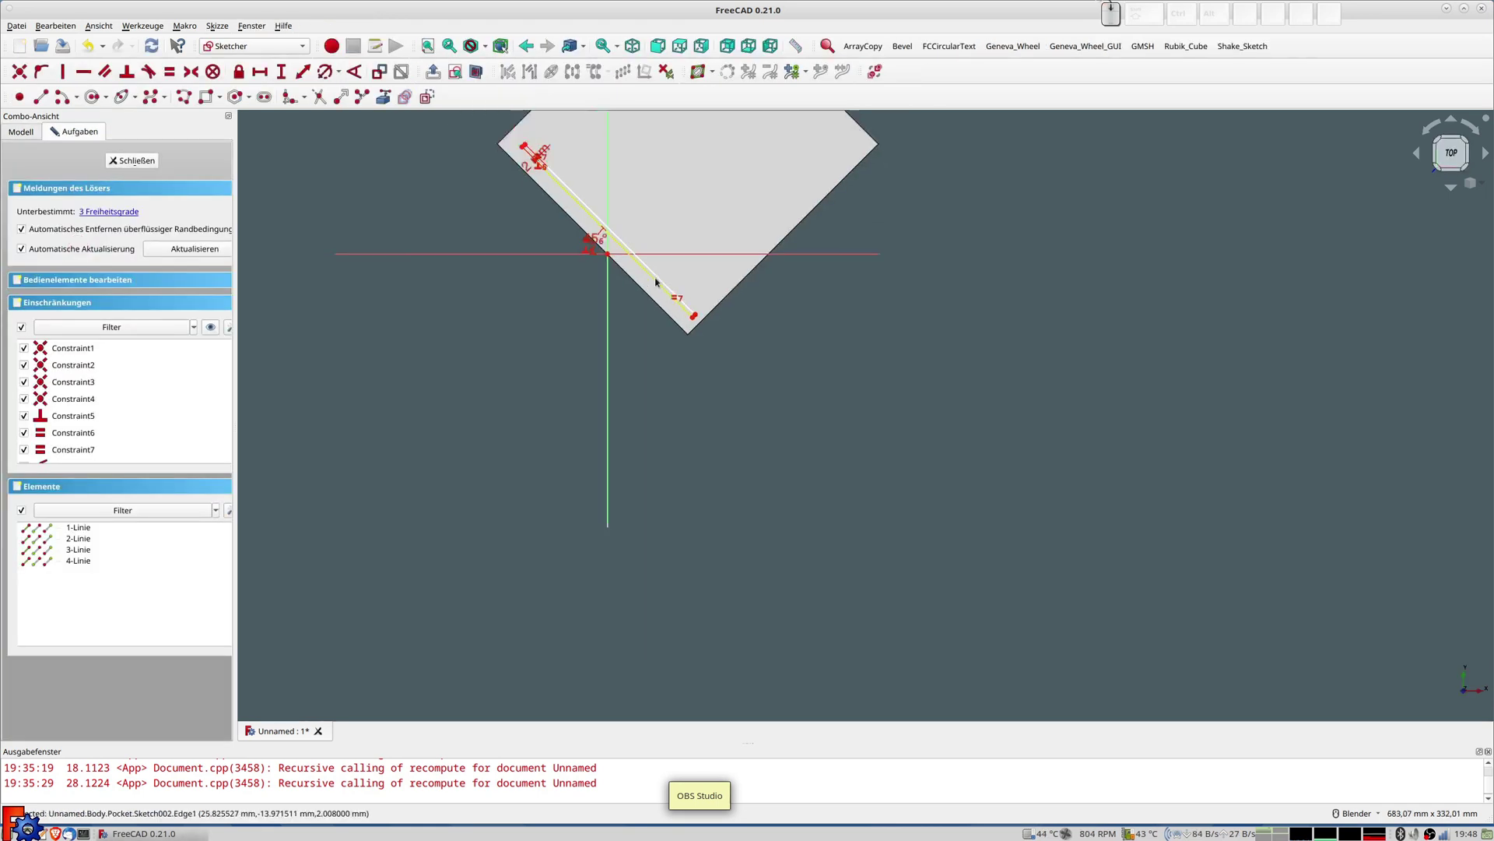
{"action": "scroll", "coordinate": [576, 366], "scroll_direction": "down", "scroll_amount": 2}
{"action": "scroll", "coordinate": [572, 266], "scroll_direction": "up", "scroll_amount": 5}
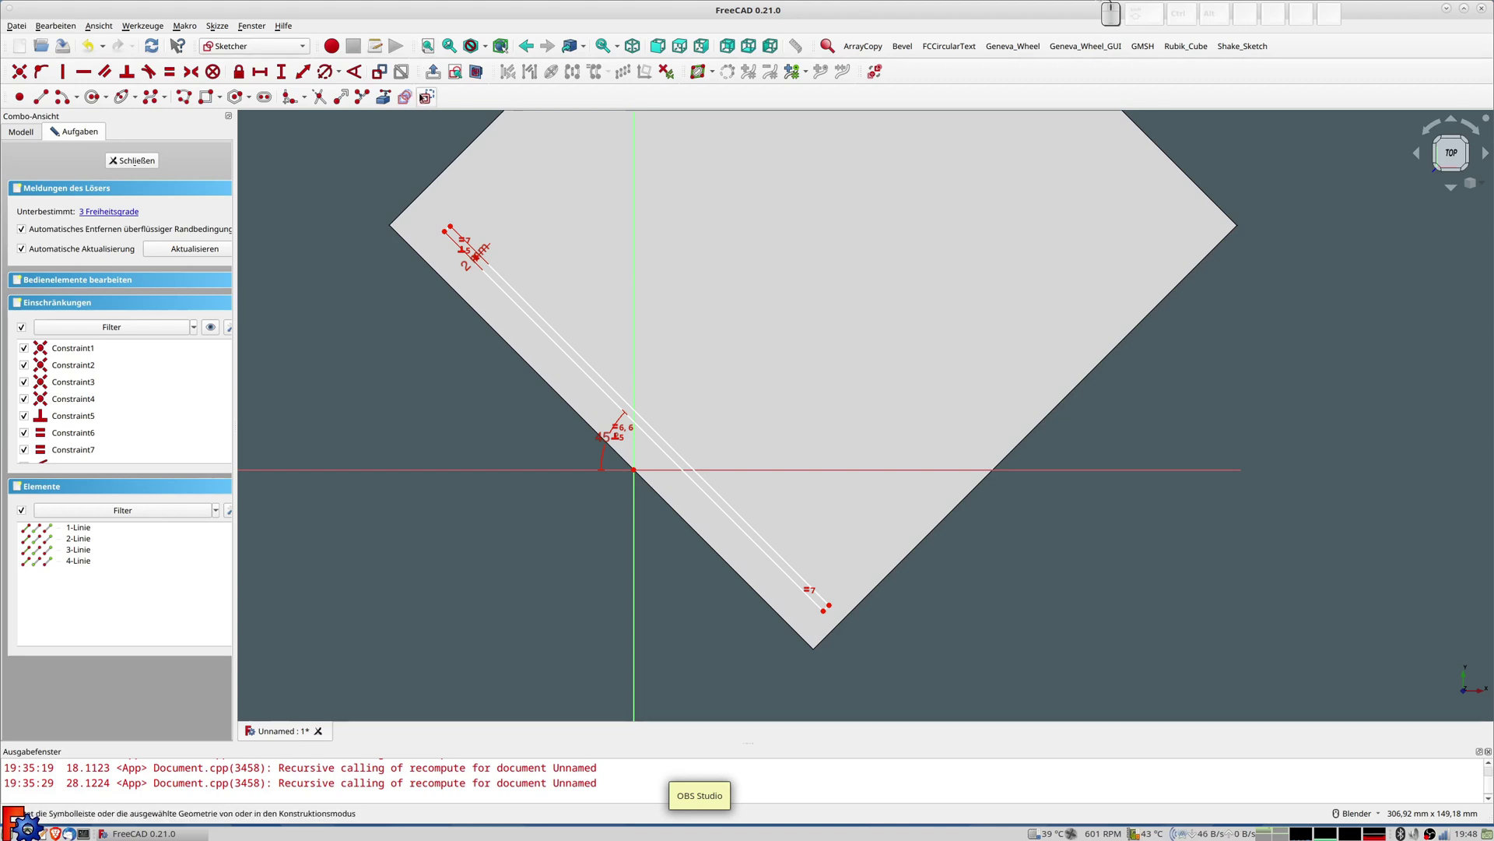
Draw a construction line from the slot's top-left corner across the plate
{"action": "left_click", "coordinate": [46, 100]}
{"action": "left_click", "coordinate": [445, 226]}
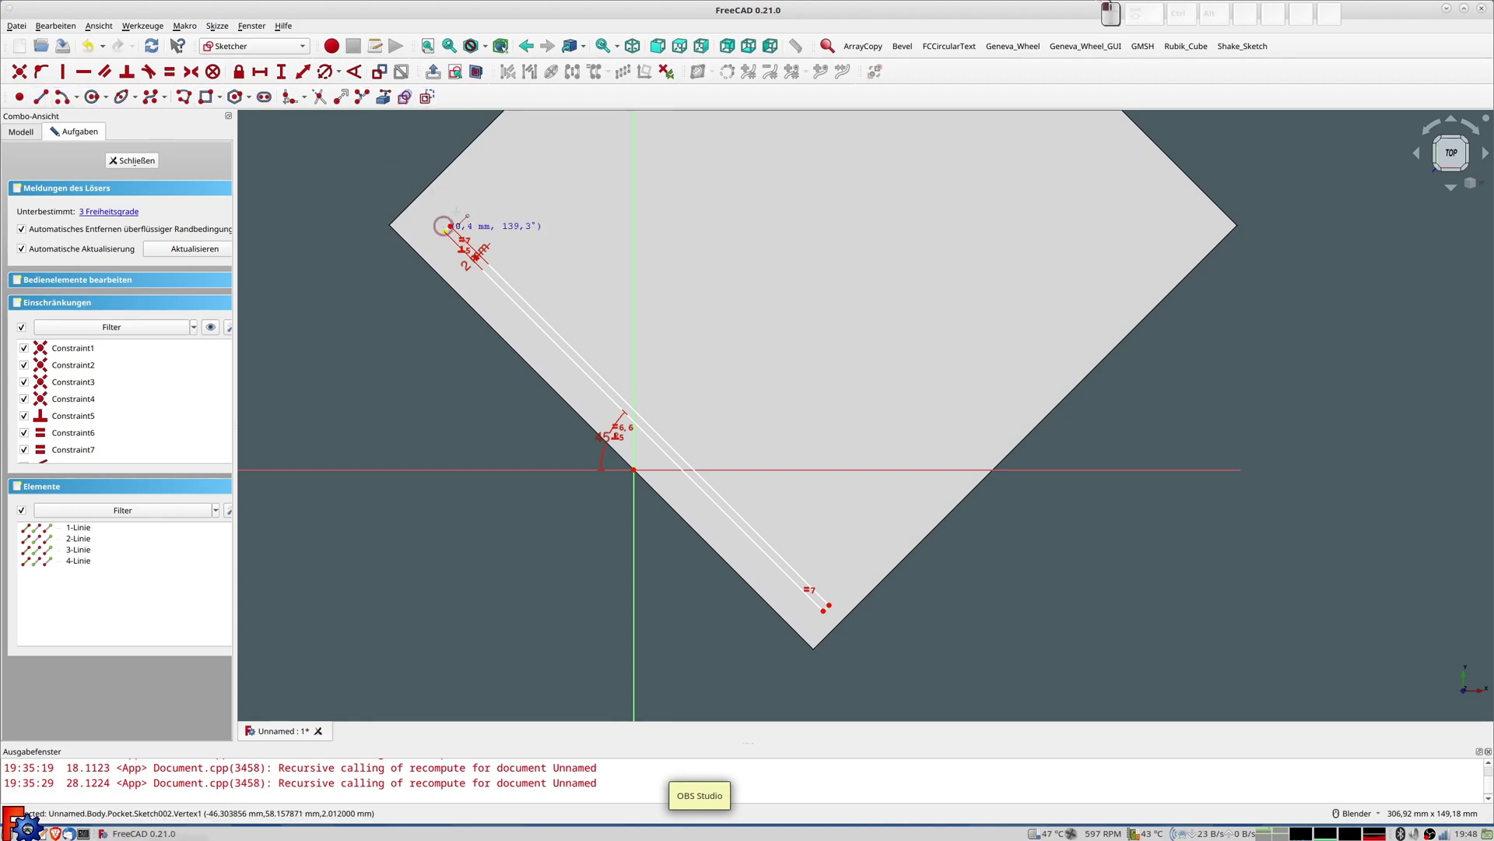
{"action": "scroll", "coordinate": [562, 146], "scroll_direction": "down", "scroll_amount": 1}
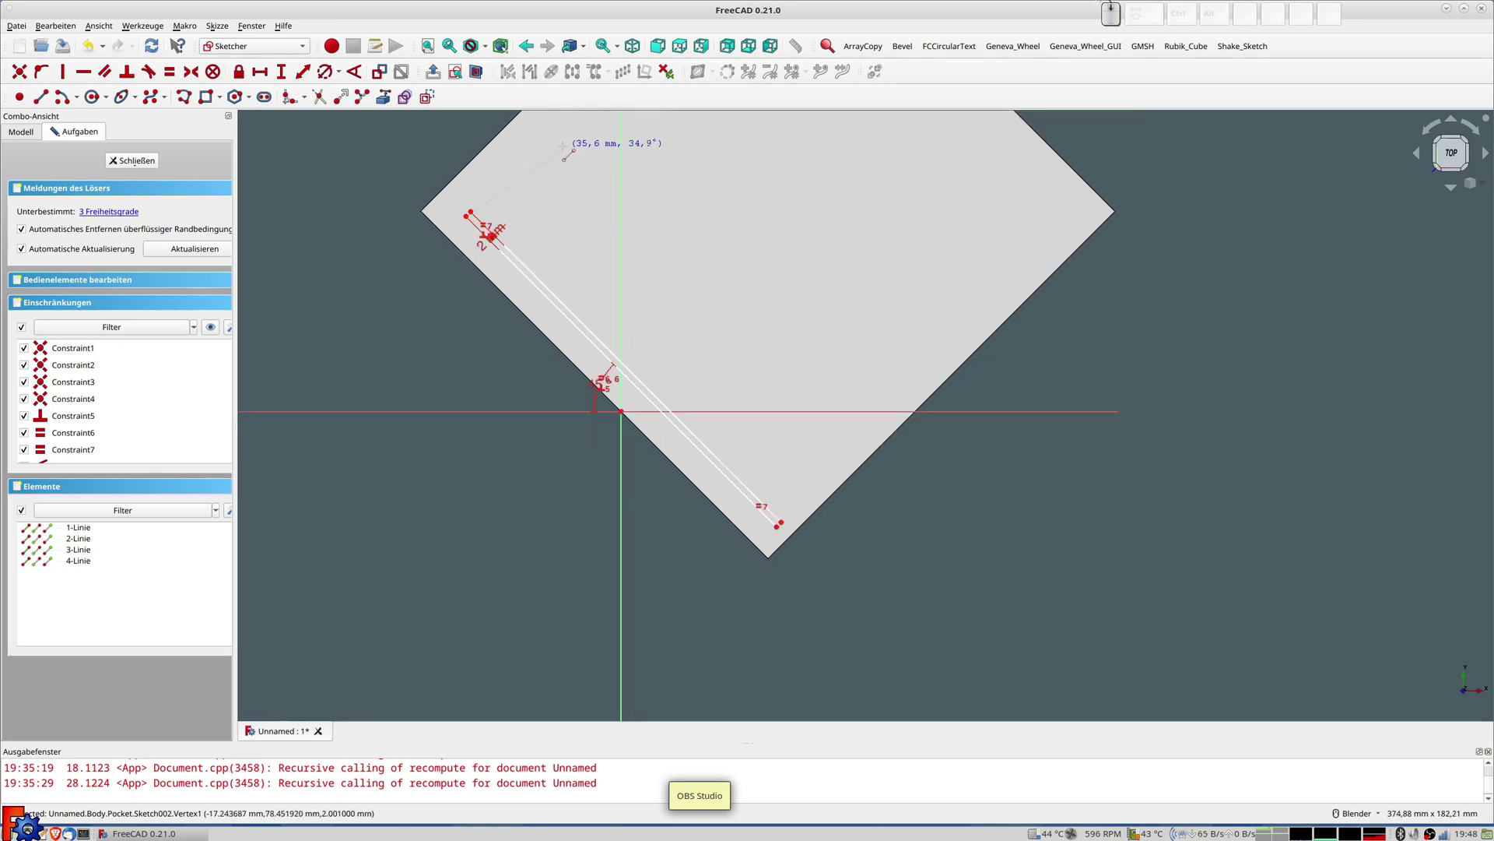
{"action": "scroll", "coordinate": [563, 146], "scroll_direction": "down", "scroll_amount": 1}
{"action": "left_click", "coordinate": [557, 149]}
{"action": "scroll", "coordinate": [521, 184], "scroll_direction": "up", "scroll_amount": 2}
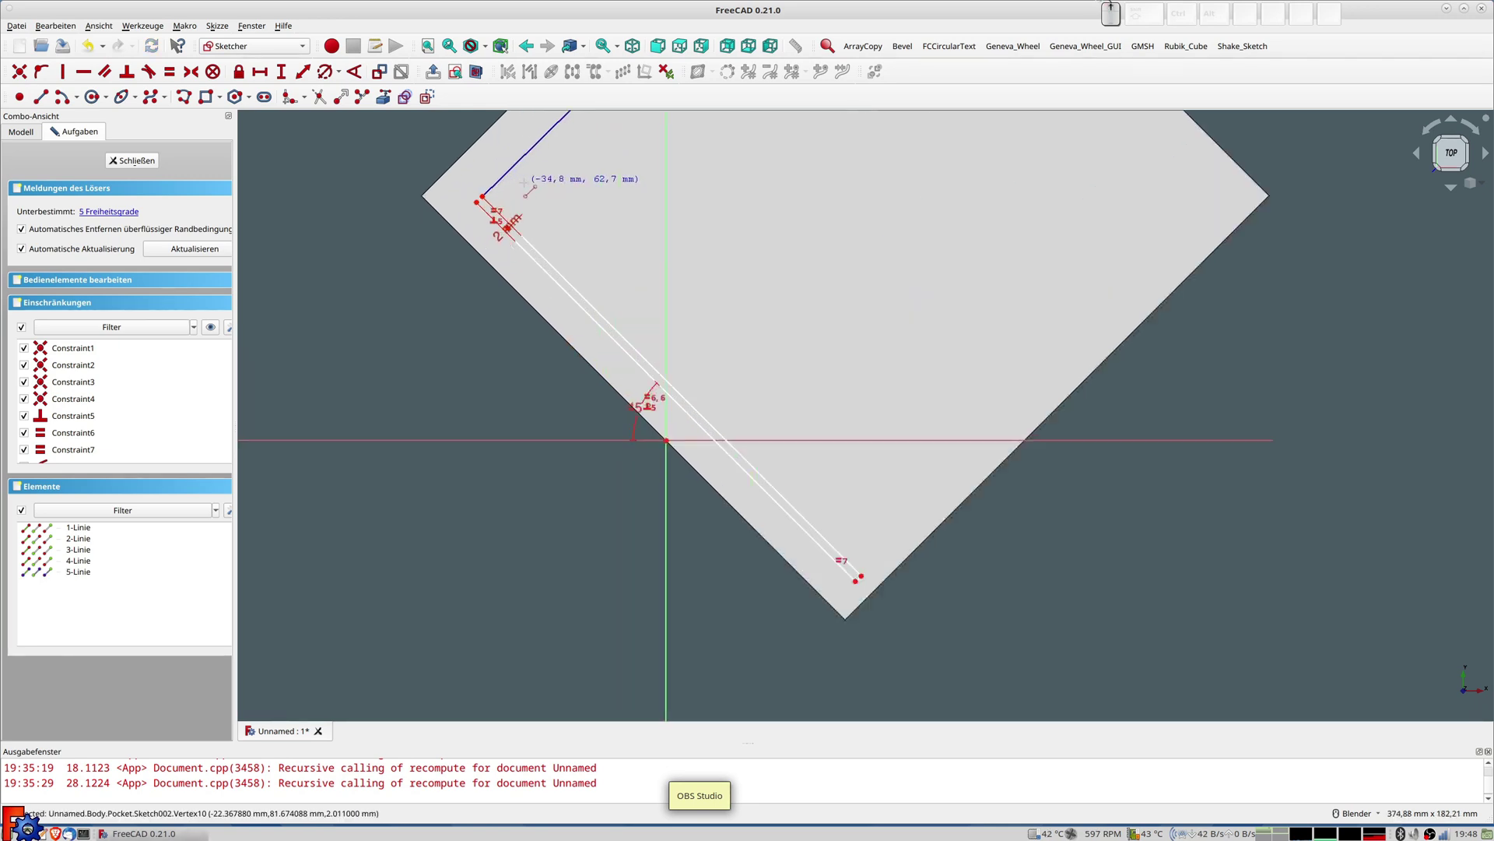
{"action": "scroll", "coordinate": [521, 184], "scroll_direction": "up", "scroll_amount": 2}
{"action": "right_click", "coordinate": [472, 206]}
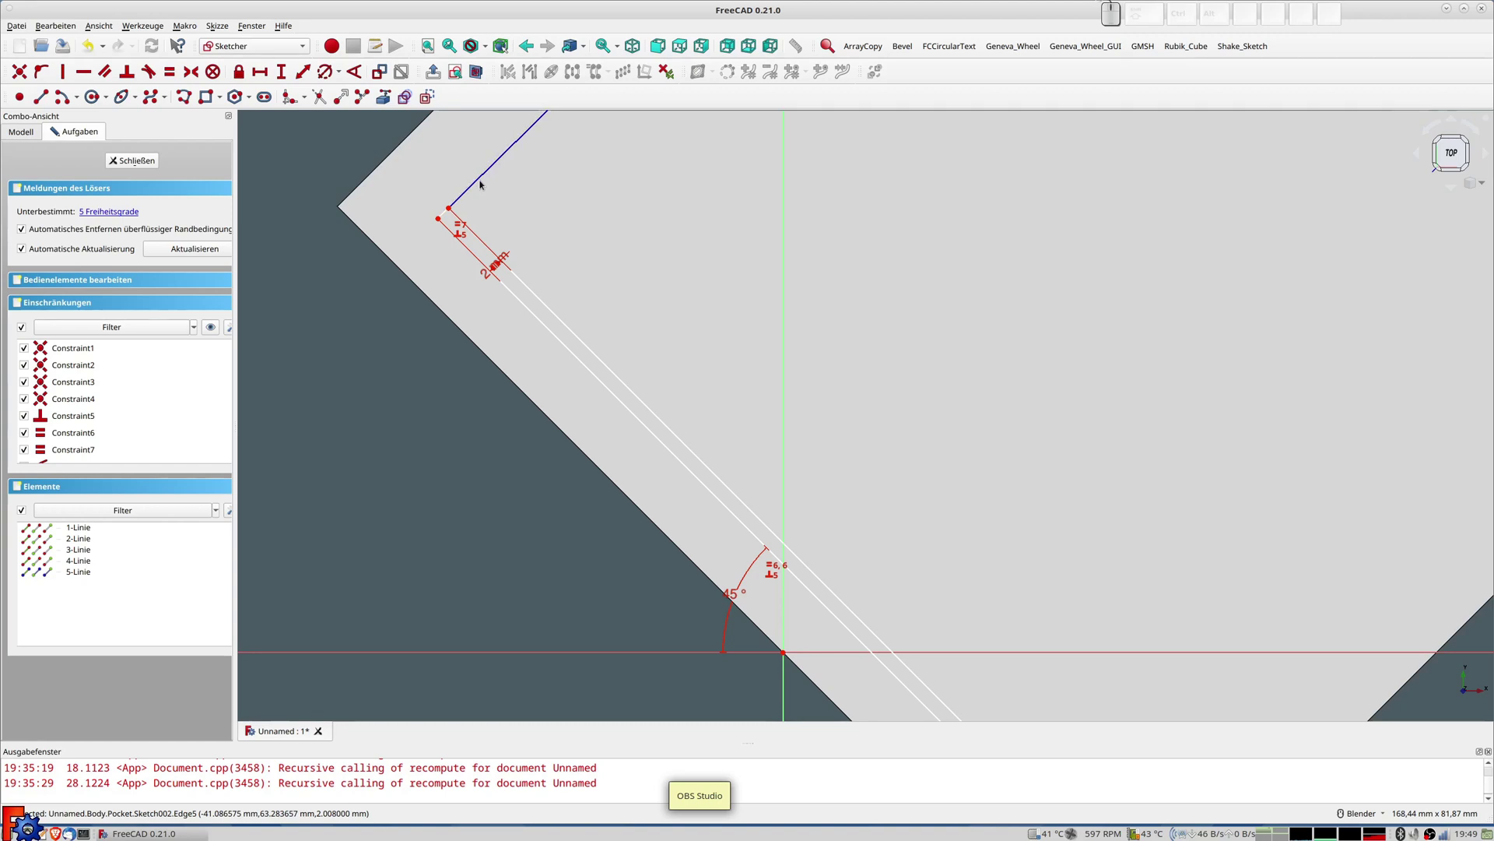
Try an angle constraint between the new line and horizontal axis, cancel it, and close the sketch
{"action": "left_click", "coordinate": [477, 178]}
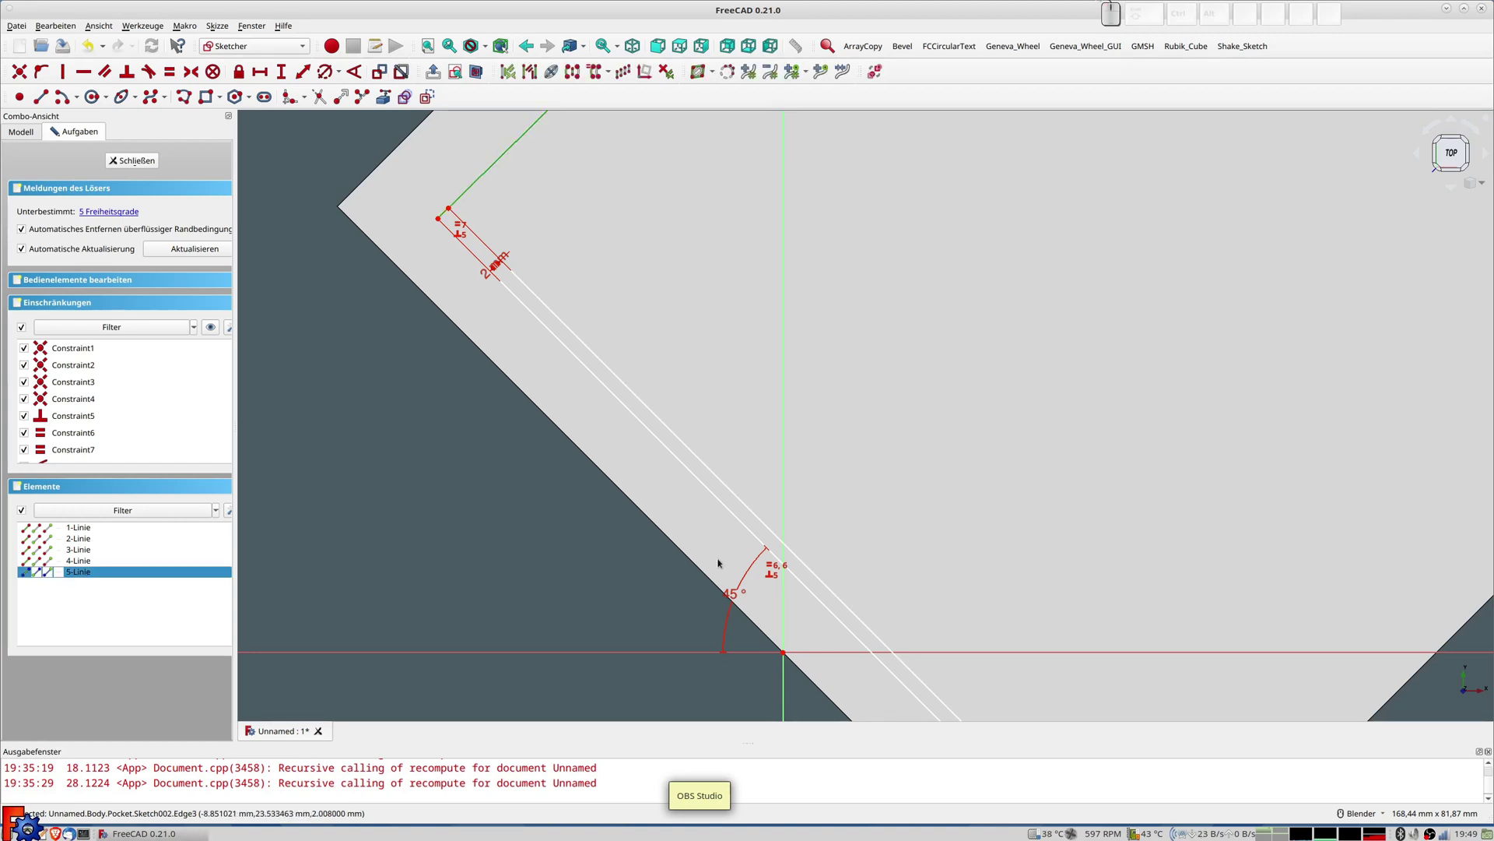
{"action": "left_click", "coordinate": [568, 651]}
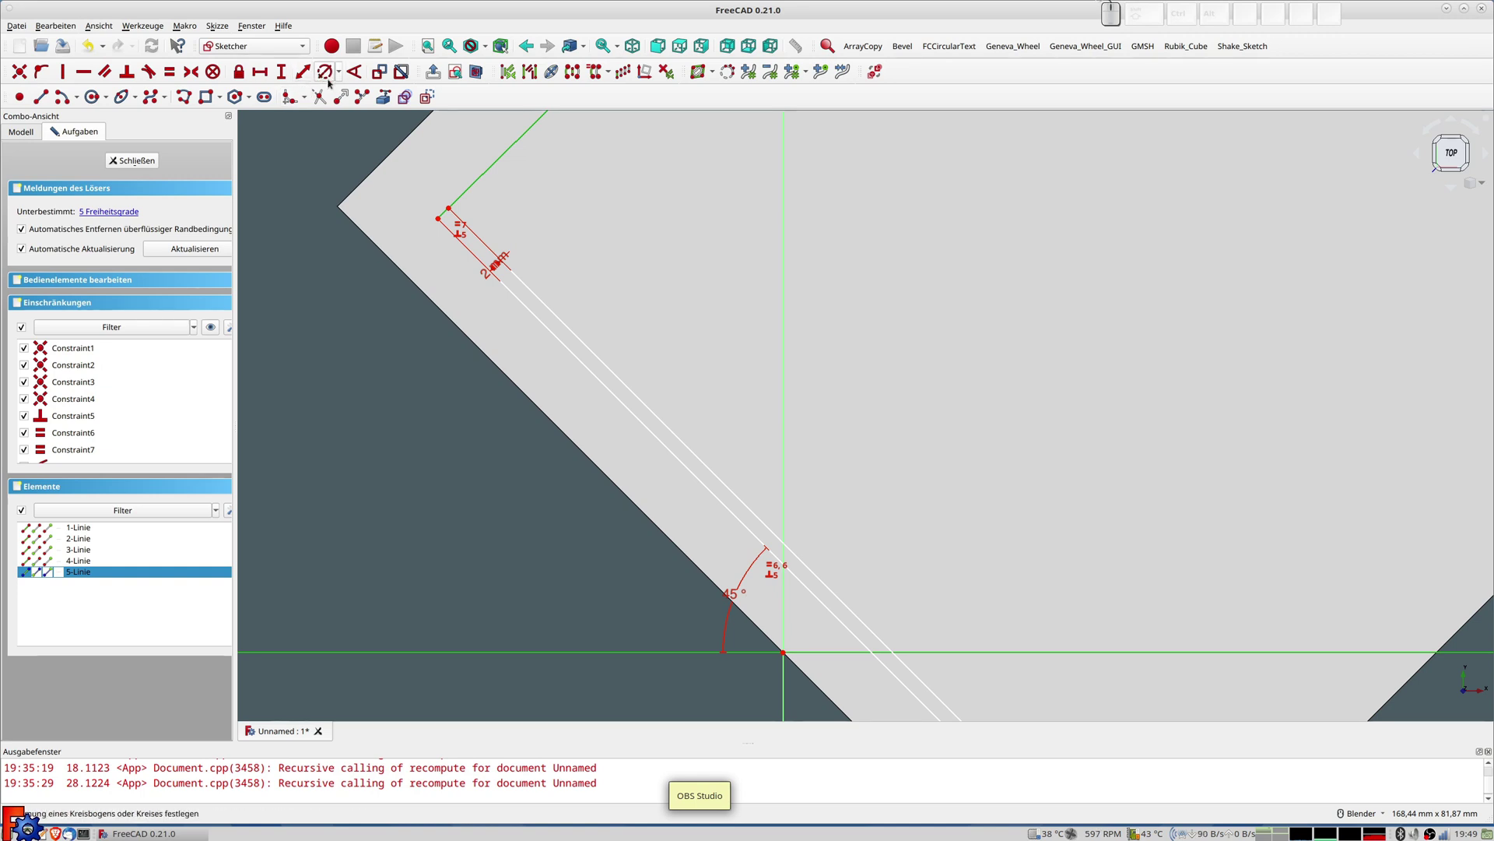
{"action": "left_click", "coordinate": [355, 77]}
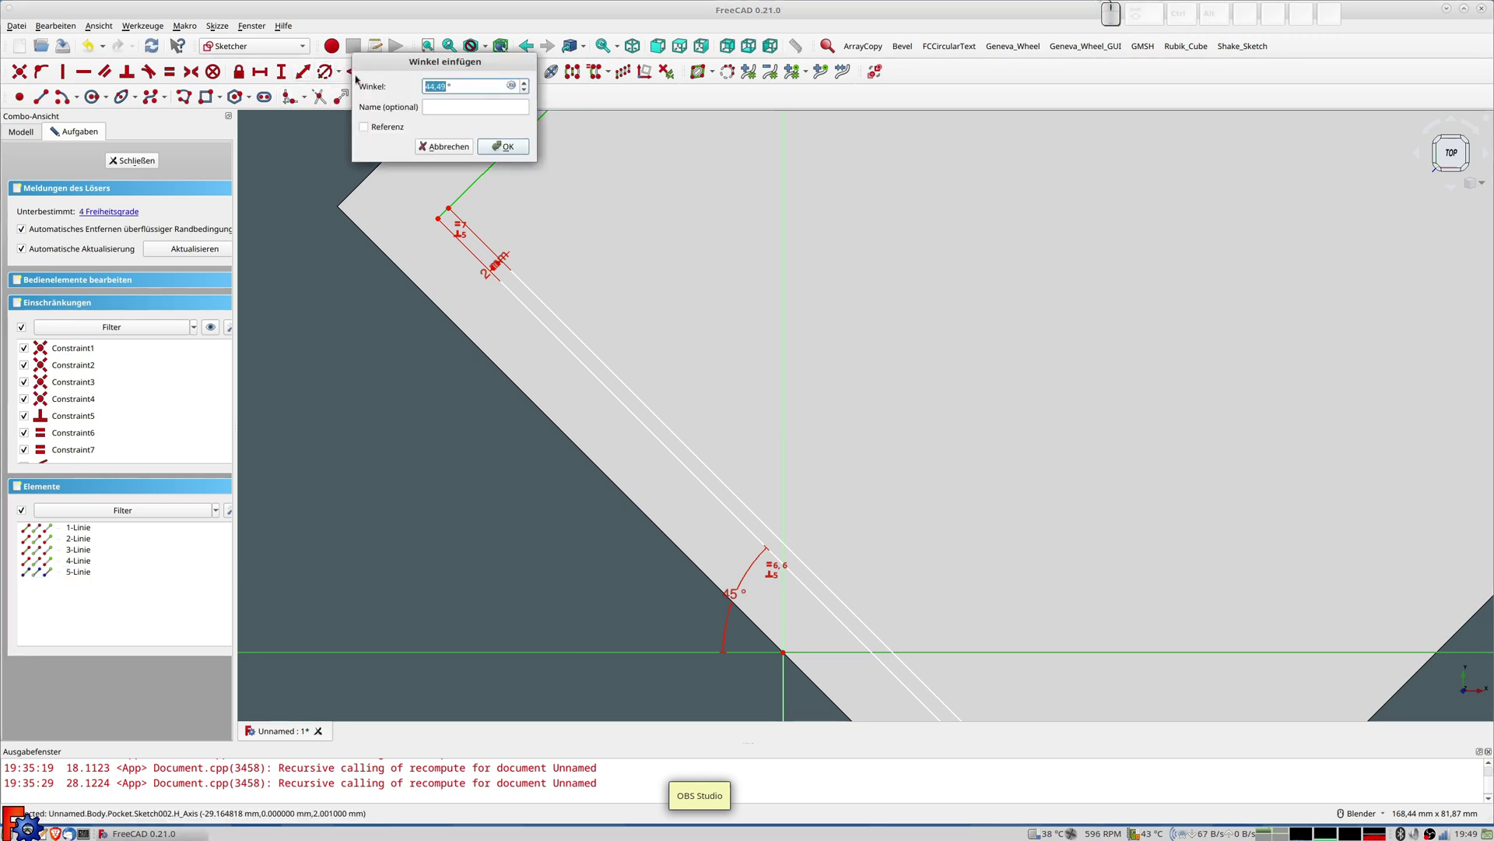
{"action": "key", "text": "Escape"}
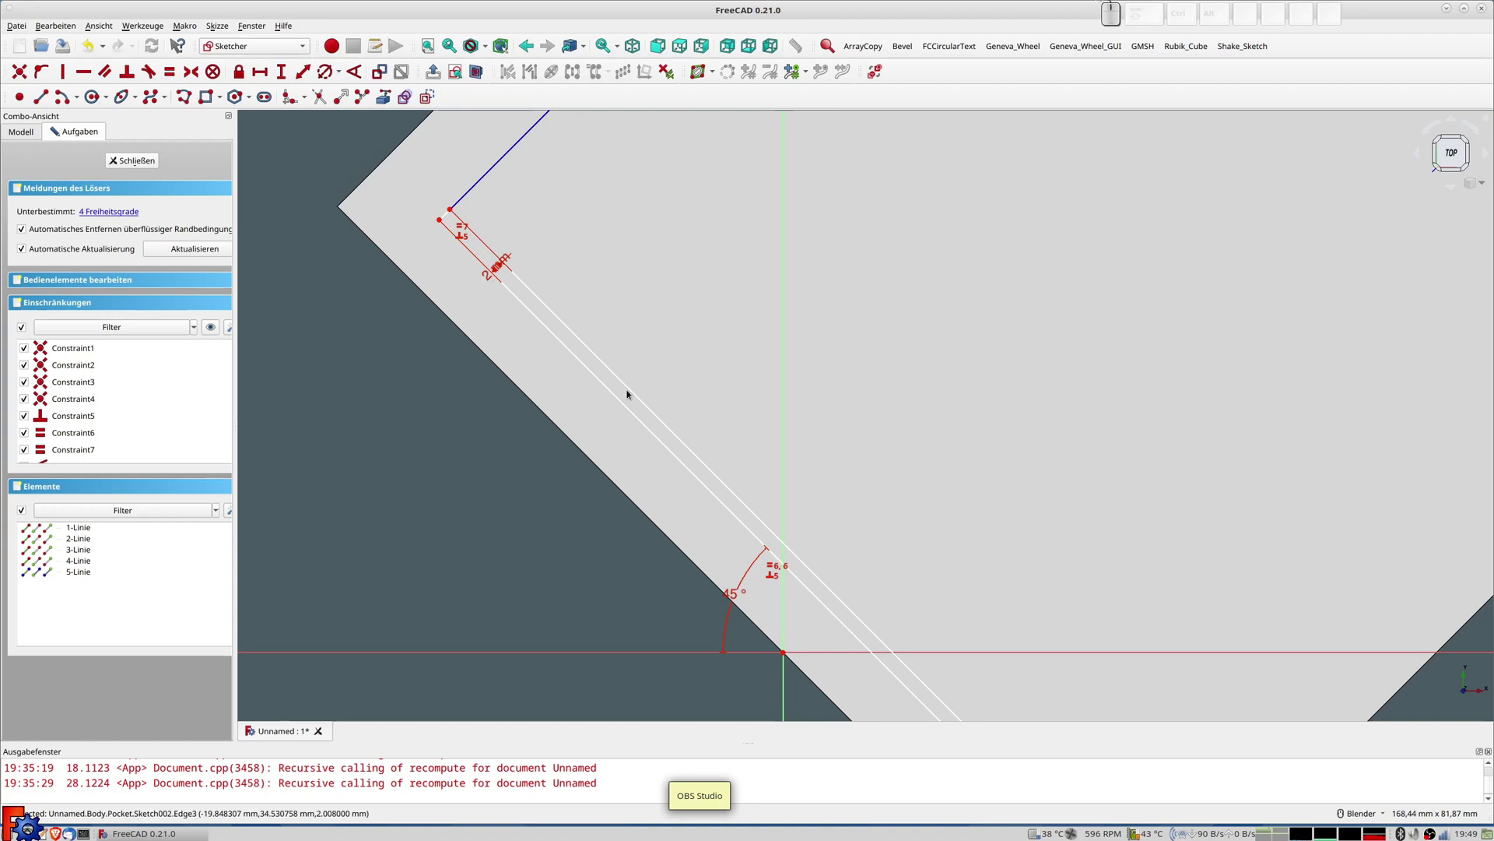
{"action": "scroll", "coordinate": [628, 395], "scroll_direction": "down", "scroll_amount": 5}
{"action": "left_click", "coordinate": [154, 161]}
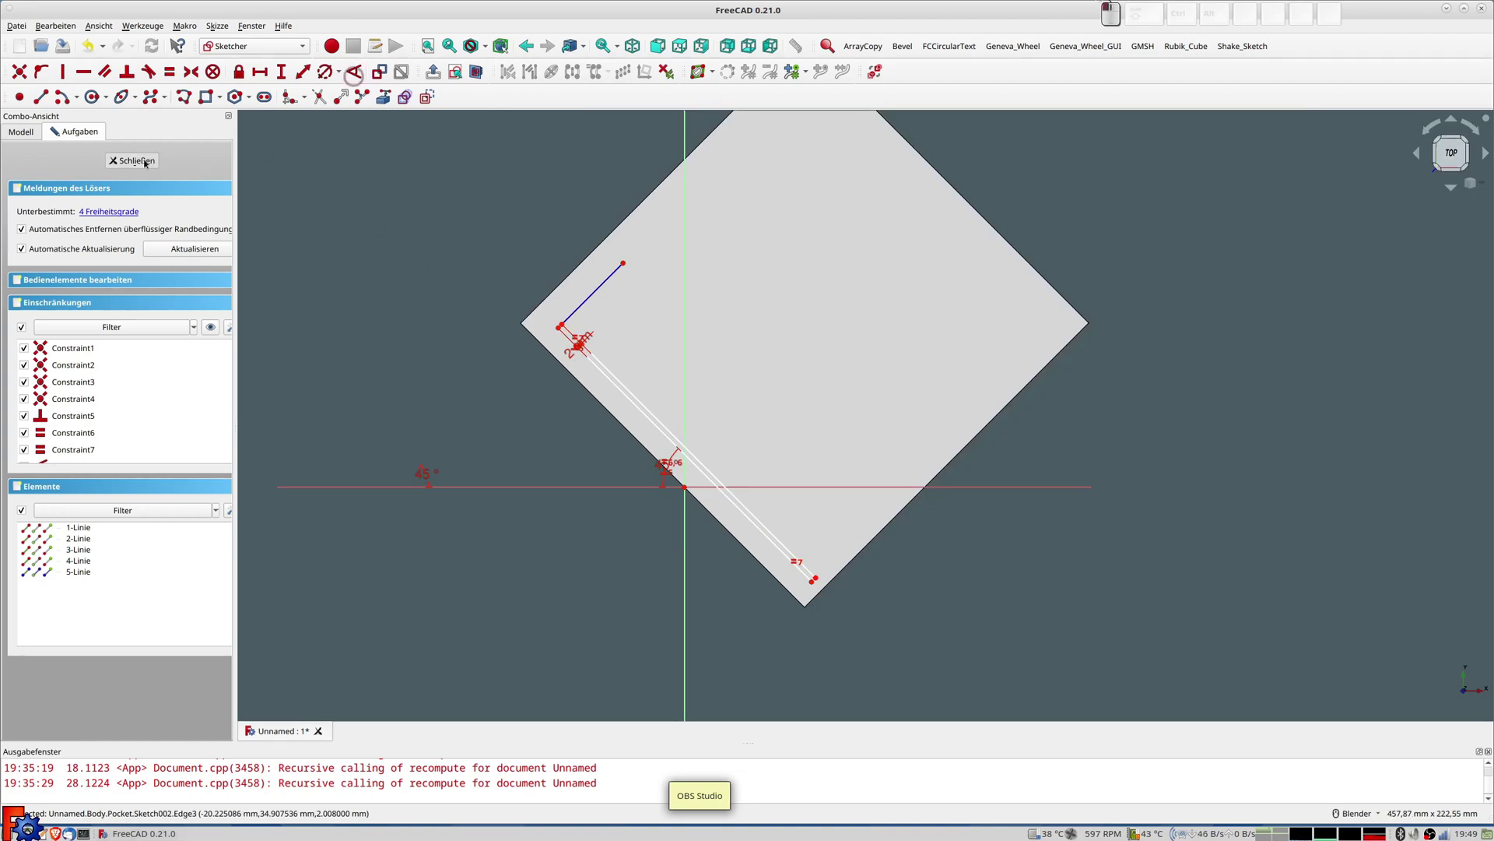
Start a linear pattern of the Pocket along the new construction line
{"action": "scroll", "coordinate": [525, 344], "scroll_direction": "up", "scroll_amount": 3}
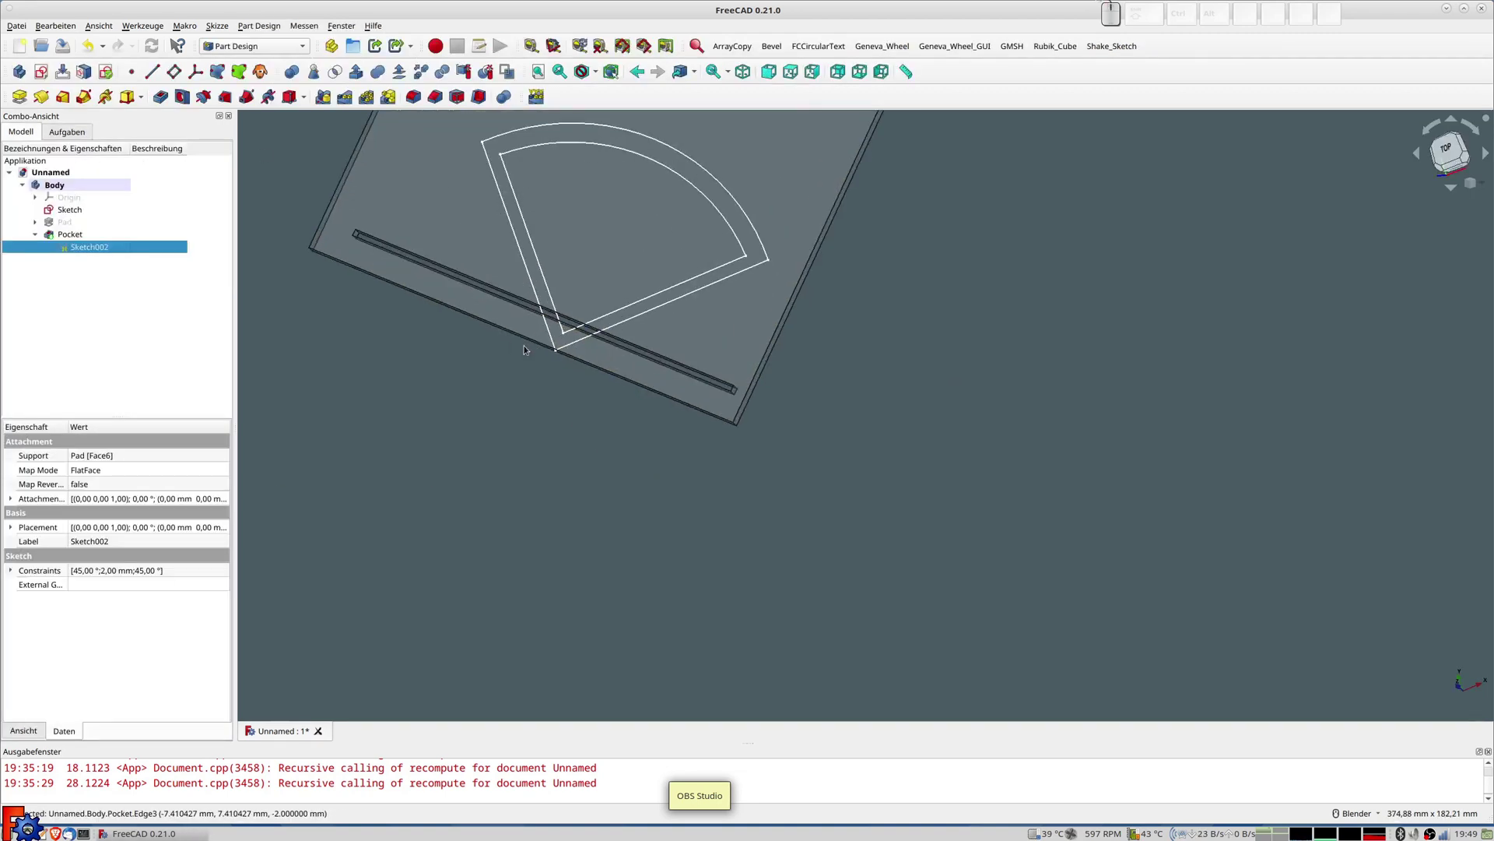
{"action": "left_click", "coordinate": [70, 235]}
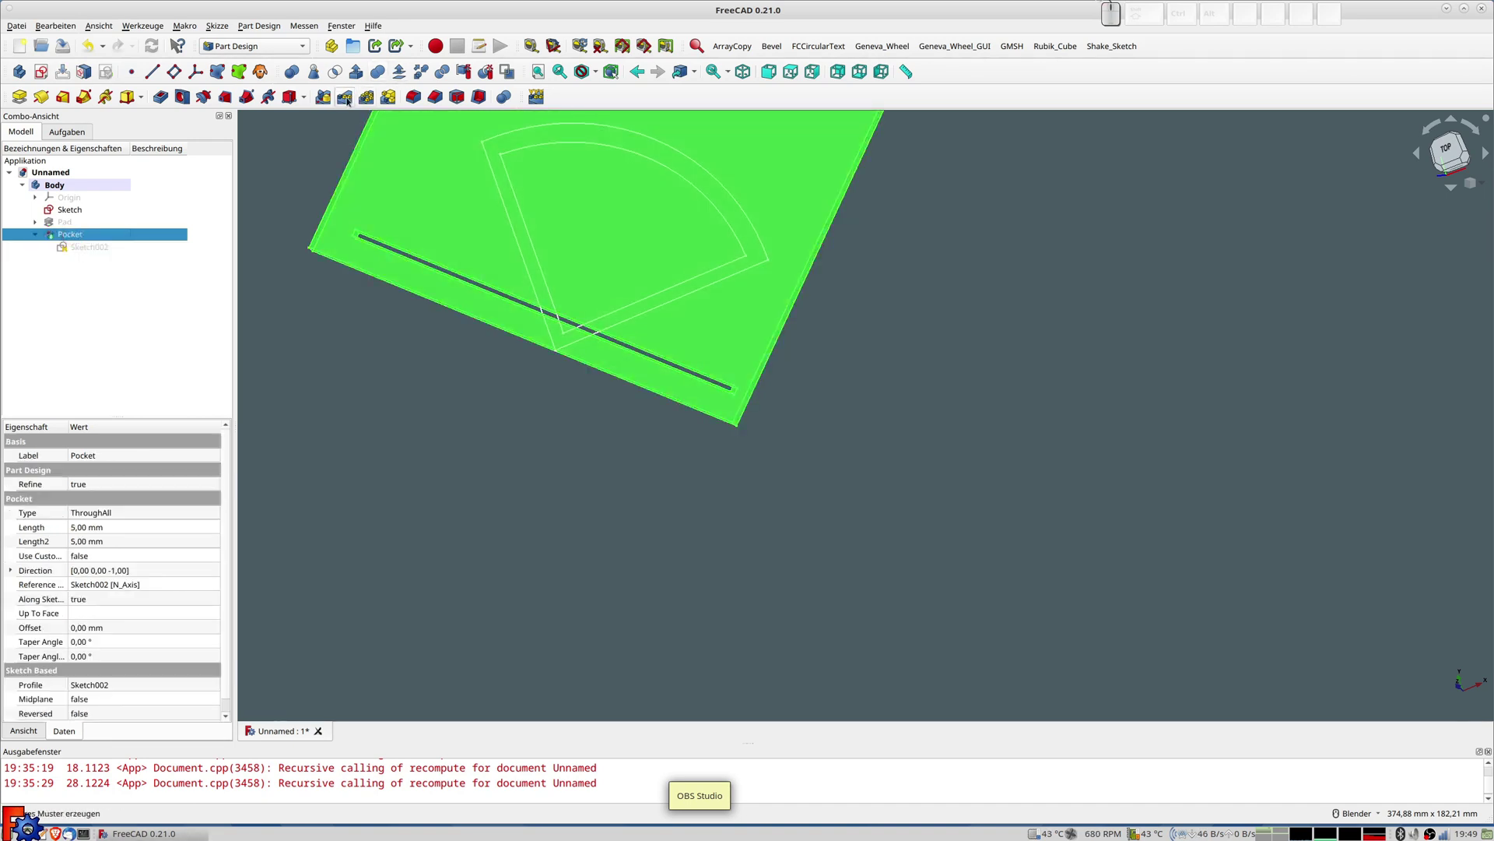
{"action": "left_click", "coordinate": [347, 100]}
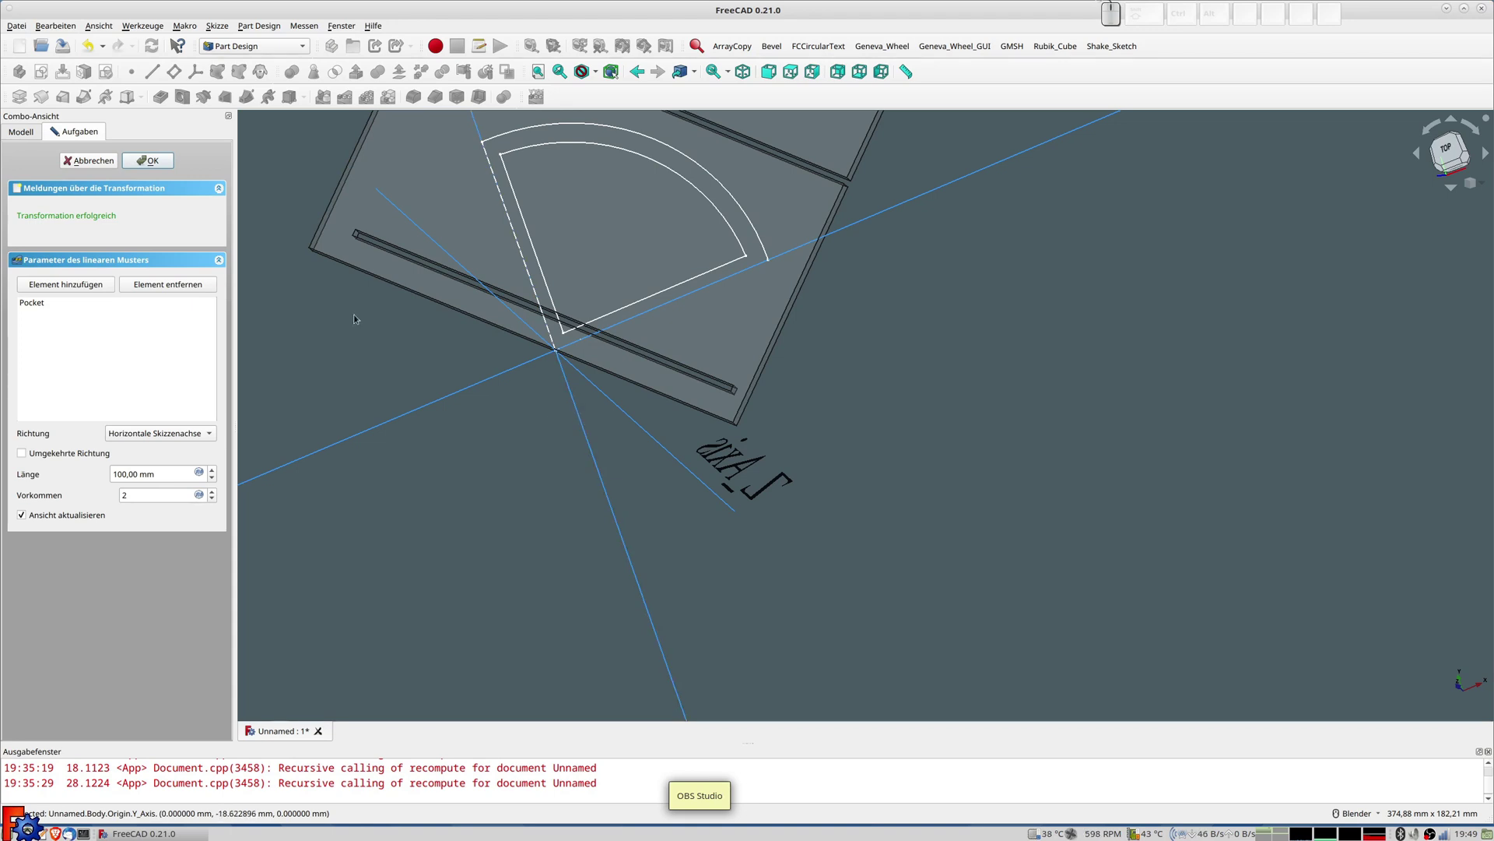
{"action": "left_click", "coordinate": [156, 439]}
{"action": "left_click", "coordinate": [148, 451]}
Set the pattern length to 52 mm, after trying 80, 60 and 50 mm
{"action": "scroll", "coordinate": [659, 210], "scroll_direction": "down", "scroll_amount": 1}
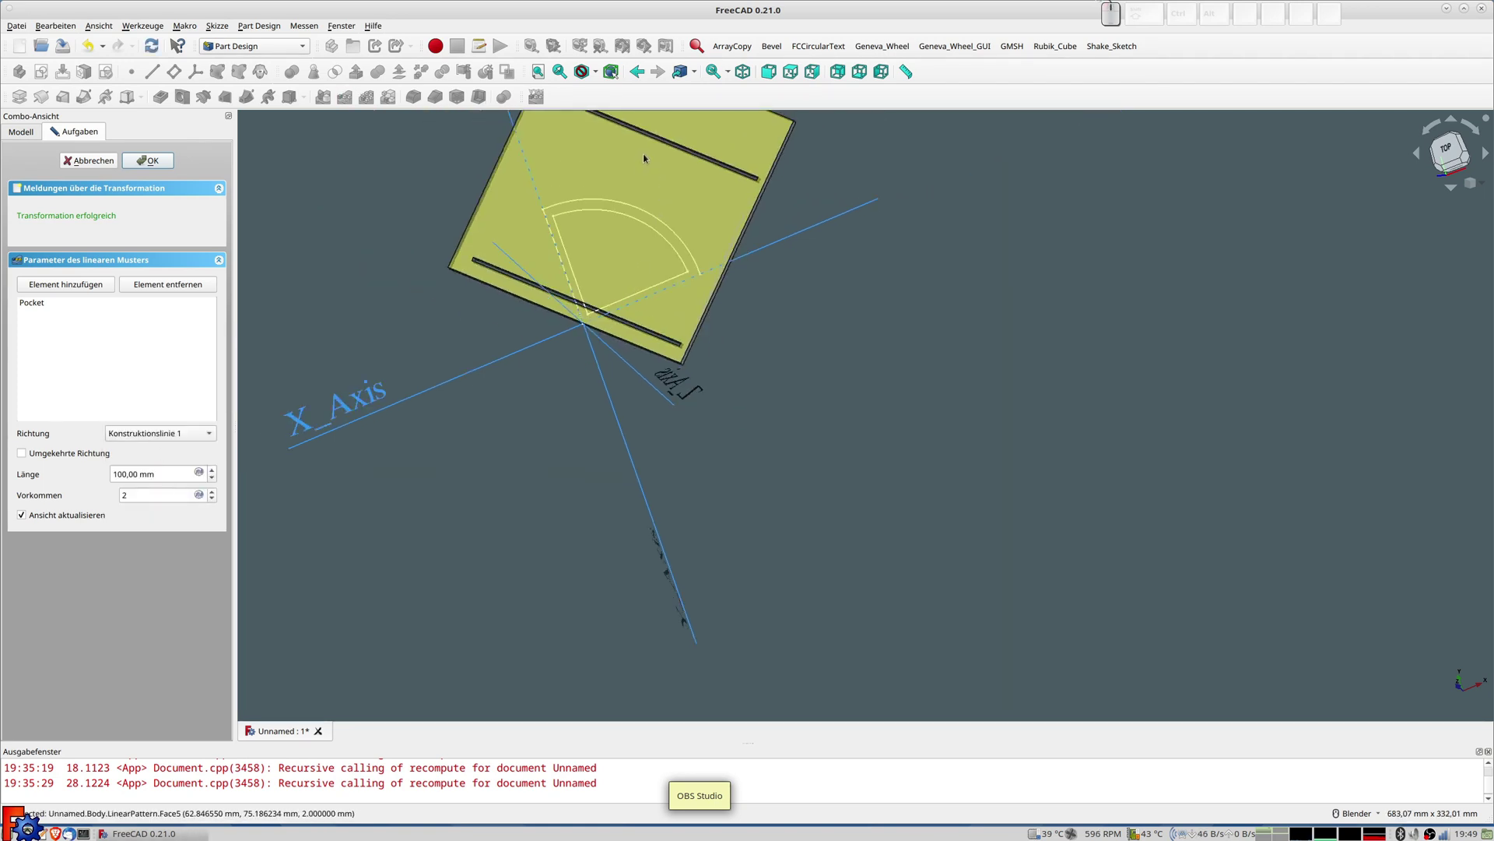
{"action": "triple_click", "coordinate": [163, 476]}
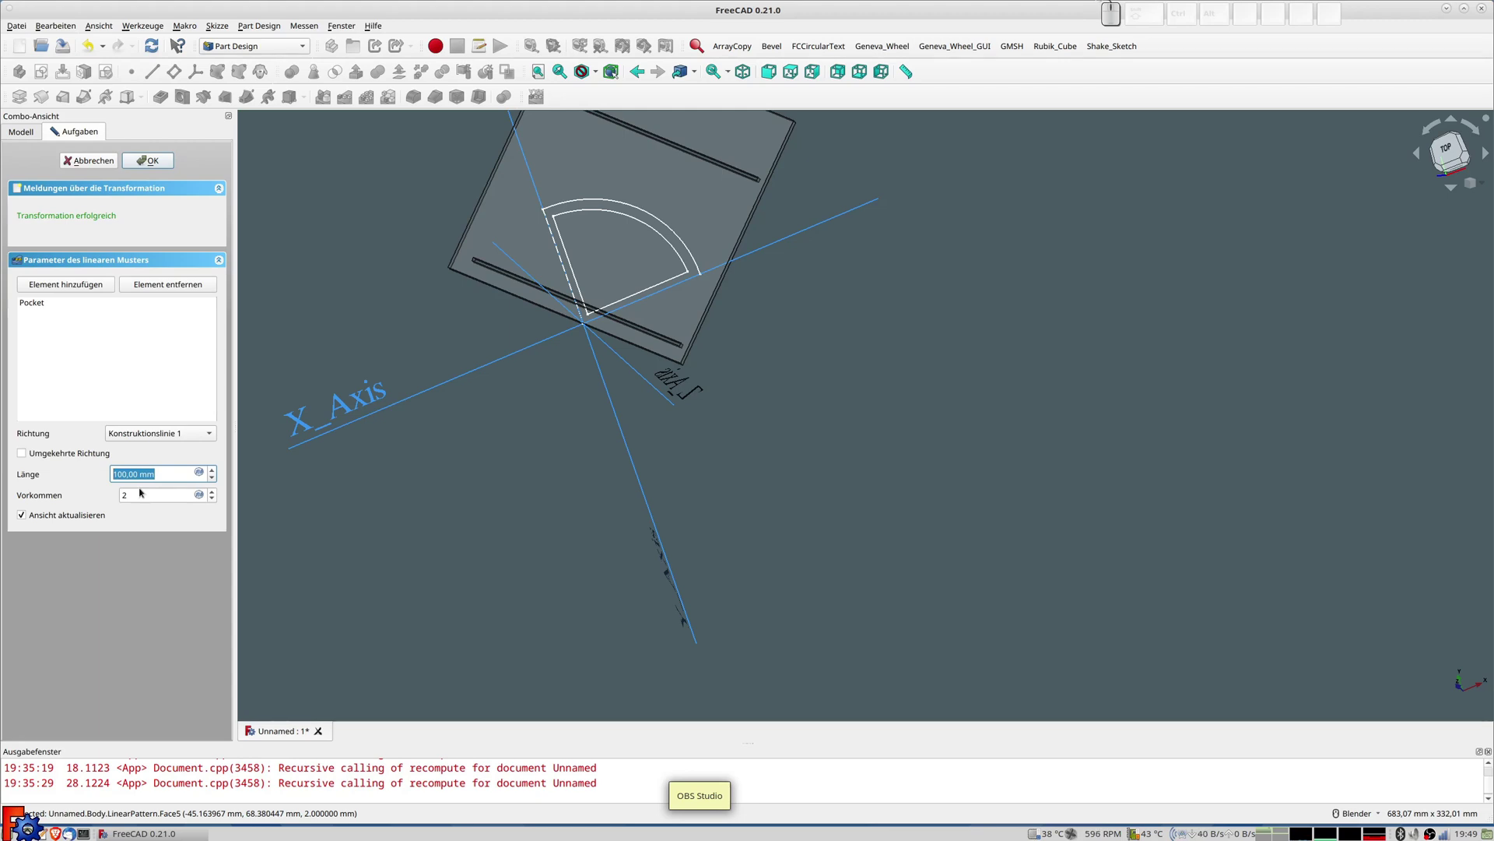
{"action": "type", "text": "80"}
{"action": "key", "text": "Tab"}
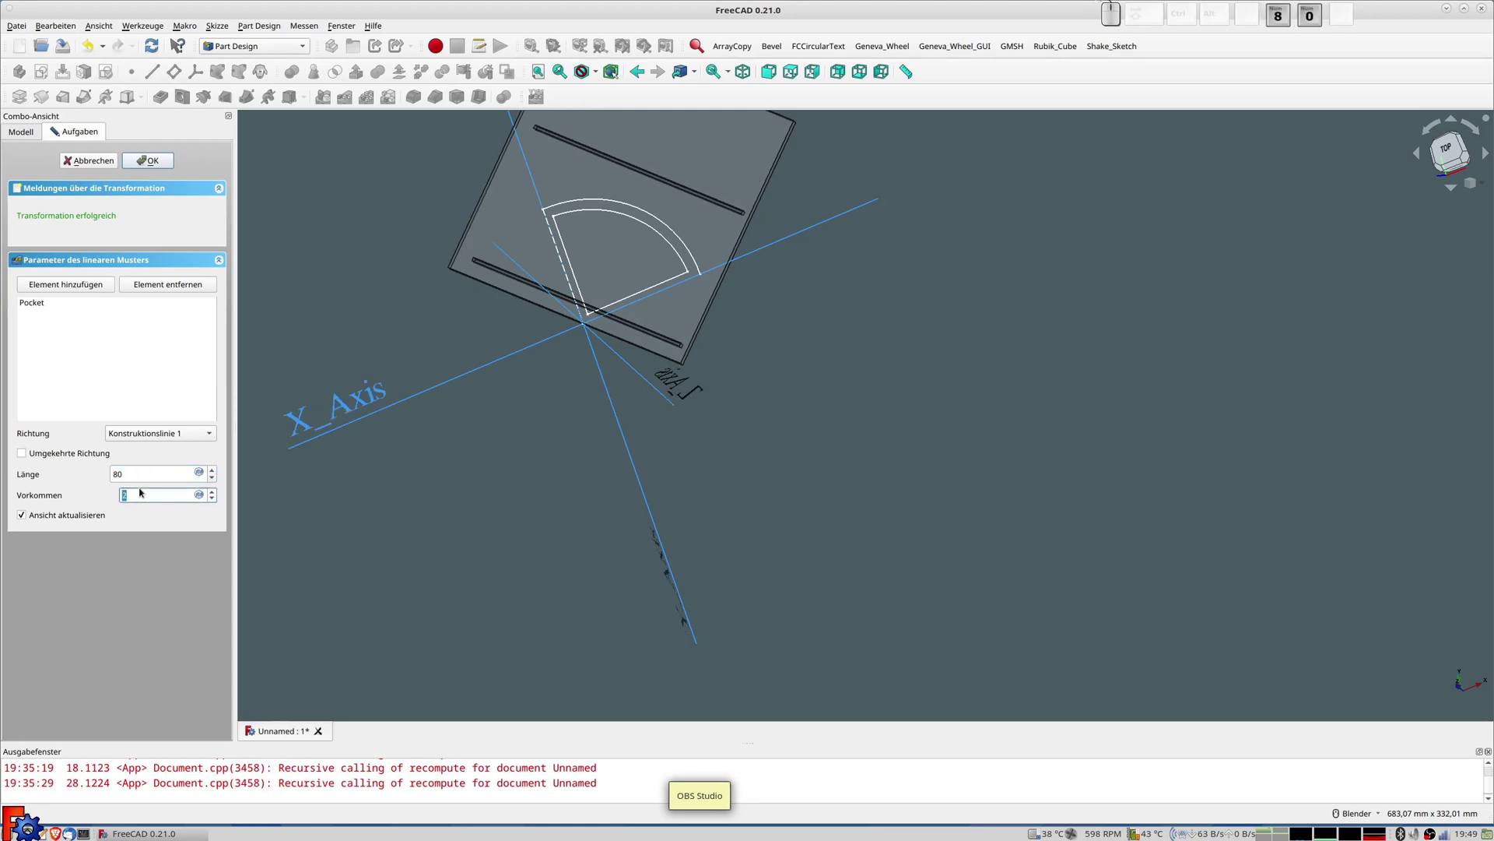
{"action": "left_click", "coordinate": [73, 475]}
{"action": "type", "text": "60"}
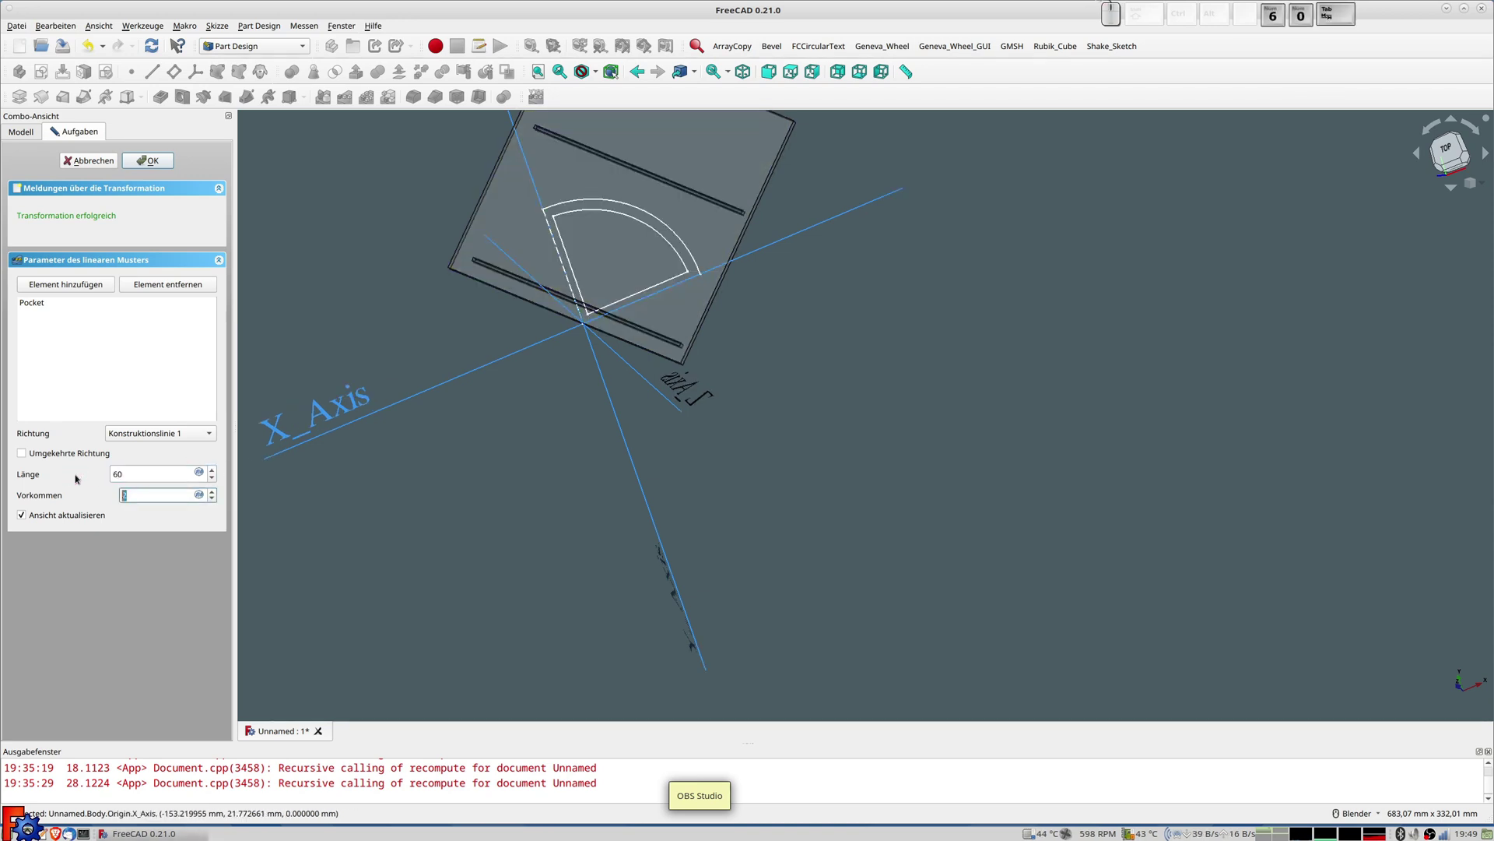
{"action": "key", "text": "Tab"}
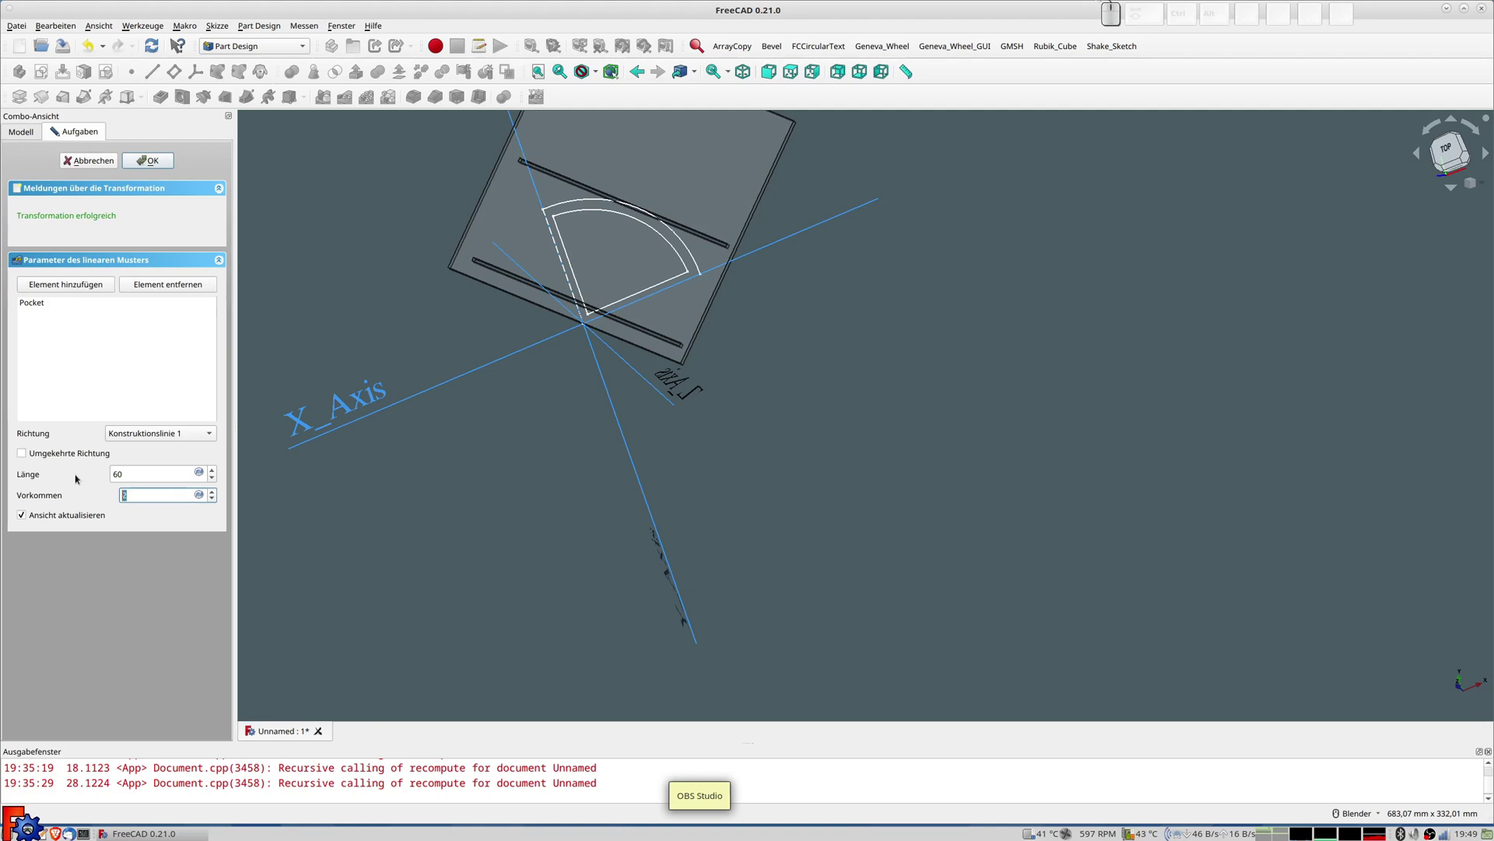
{"action": "left_click", "coordinate": [70, 473]}
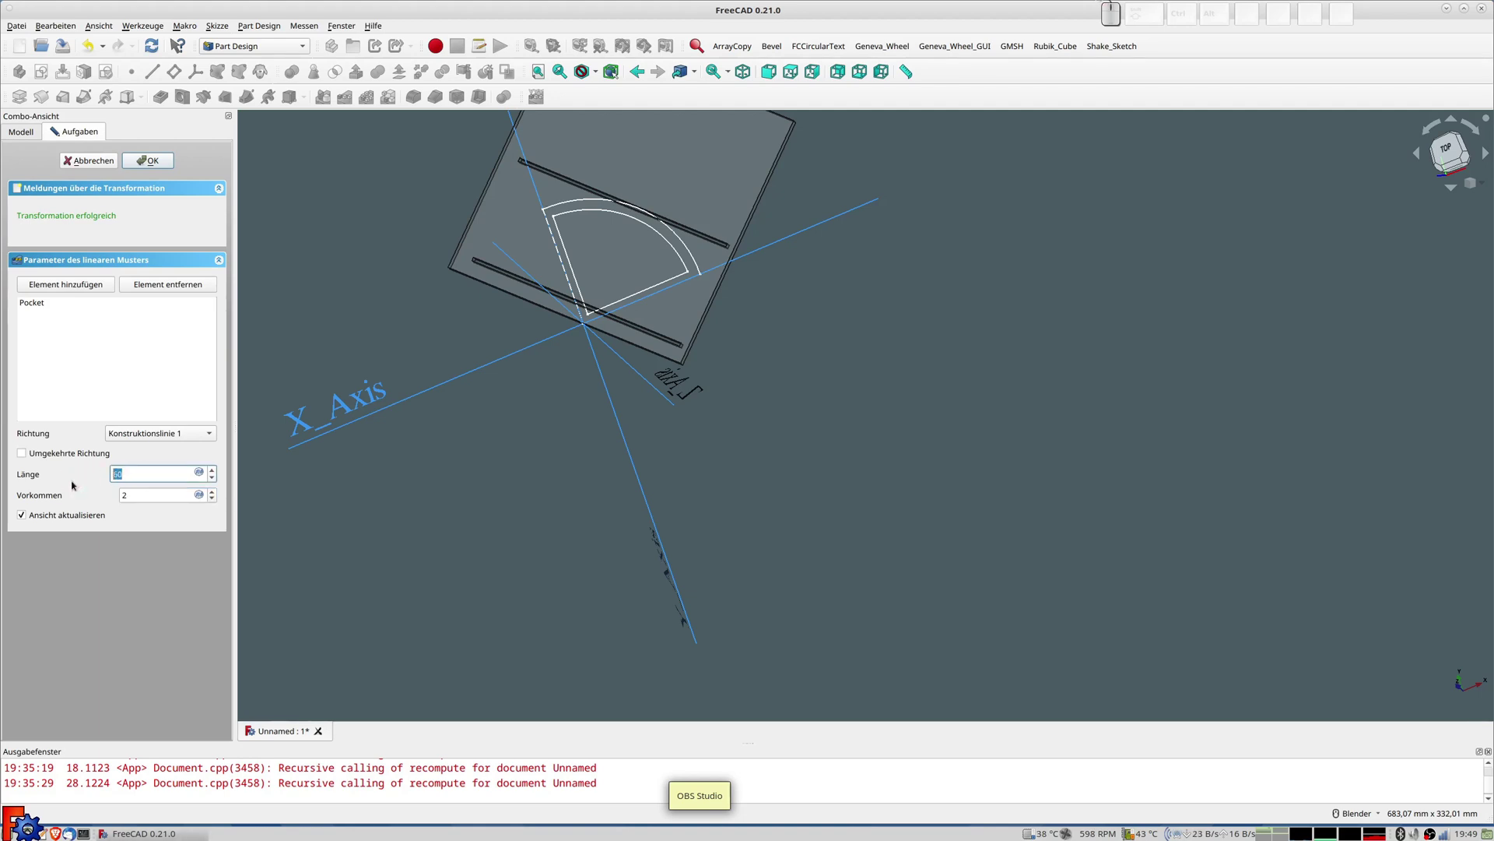
{"action": "type", "text": "50"}
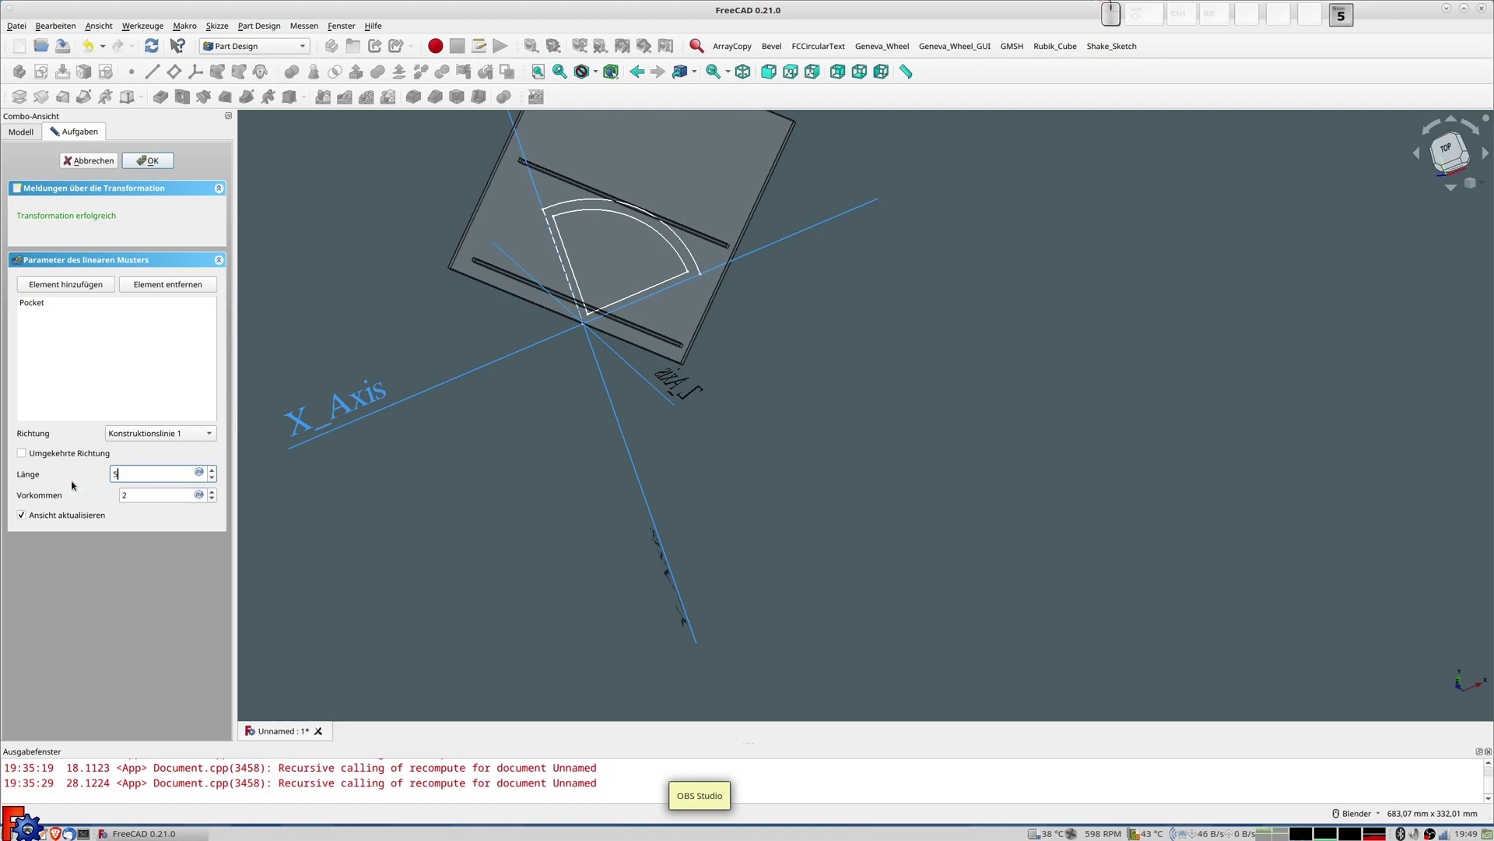
{"action": "key", "text": "Tab"}
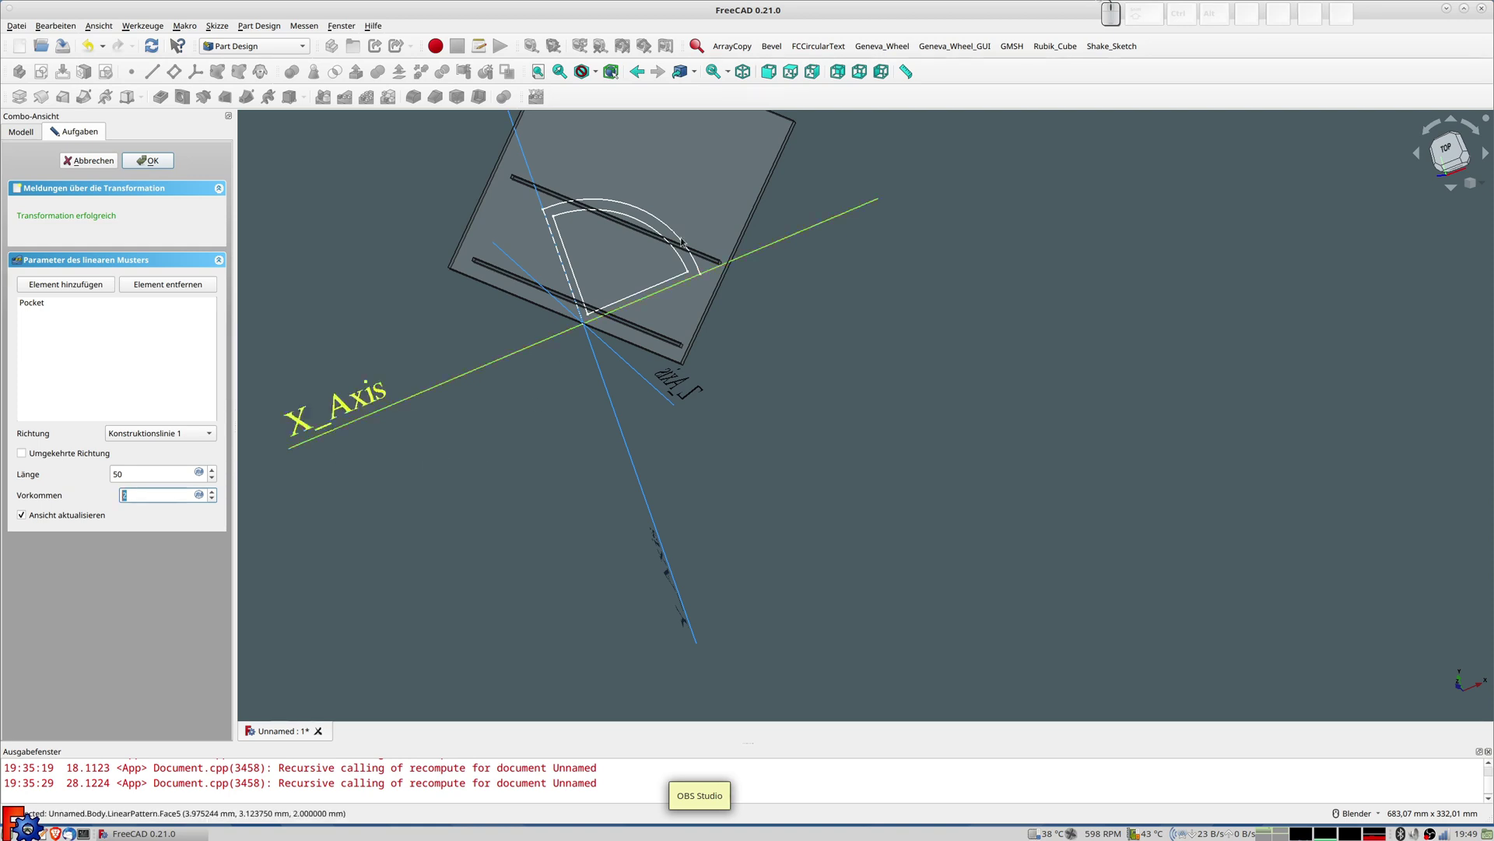
{"action": "scroll", "coordinate": [677, 238], "scroll_direction": "up", "scroll_amount": 2}
{"action": "scroll", "coordinate": [661, 245], "scroll_direction": "up", "scroll_amount": 2}
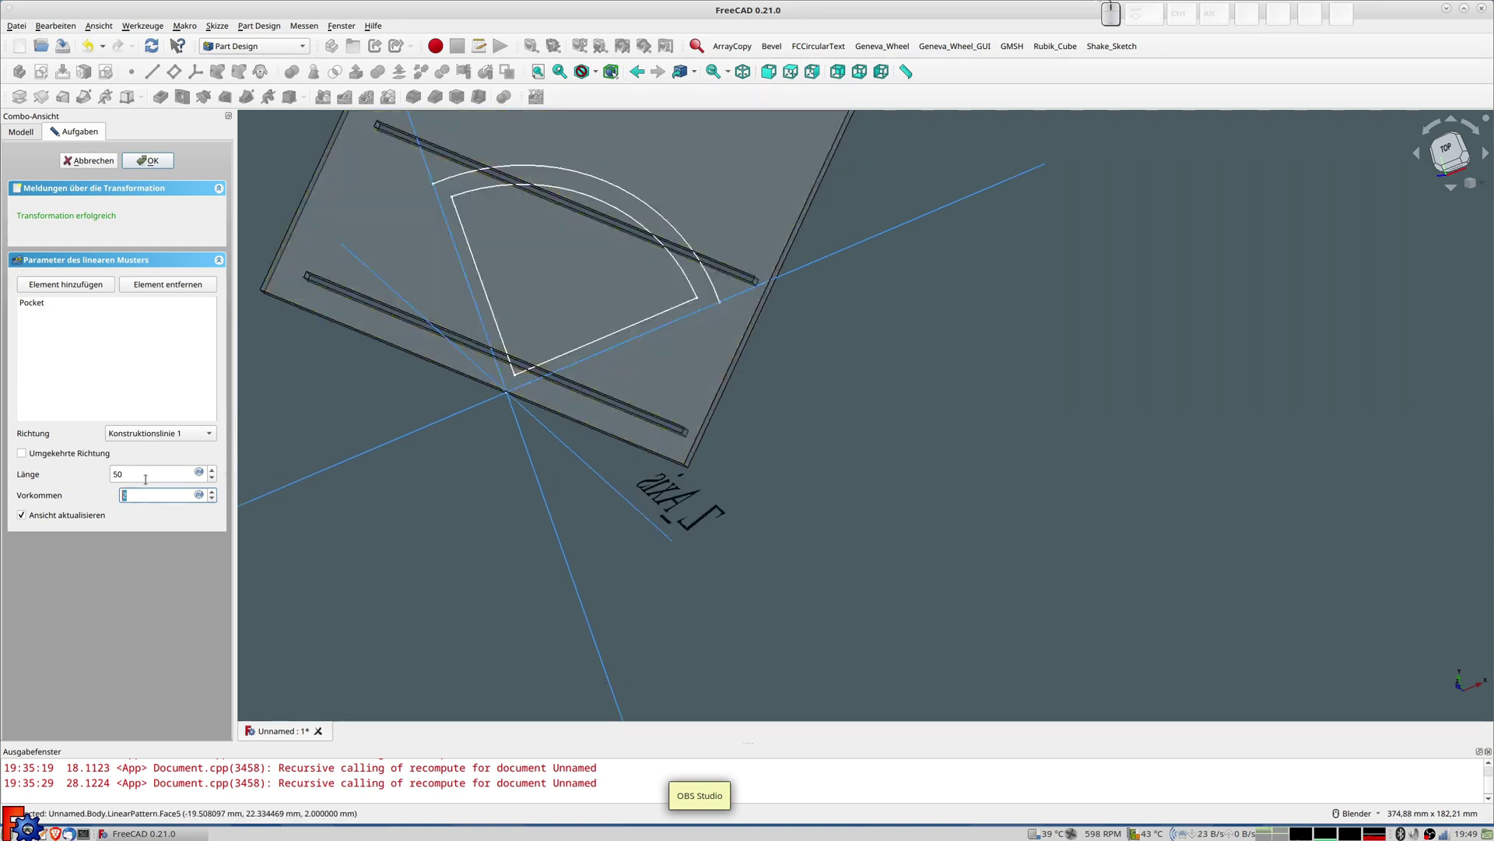
{"action": "double_click", "coordinate": [122, 476]}
{"action": "type", "text": "55"}
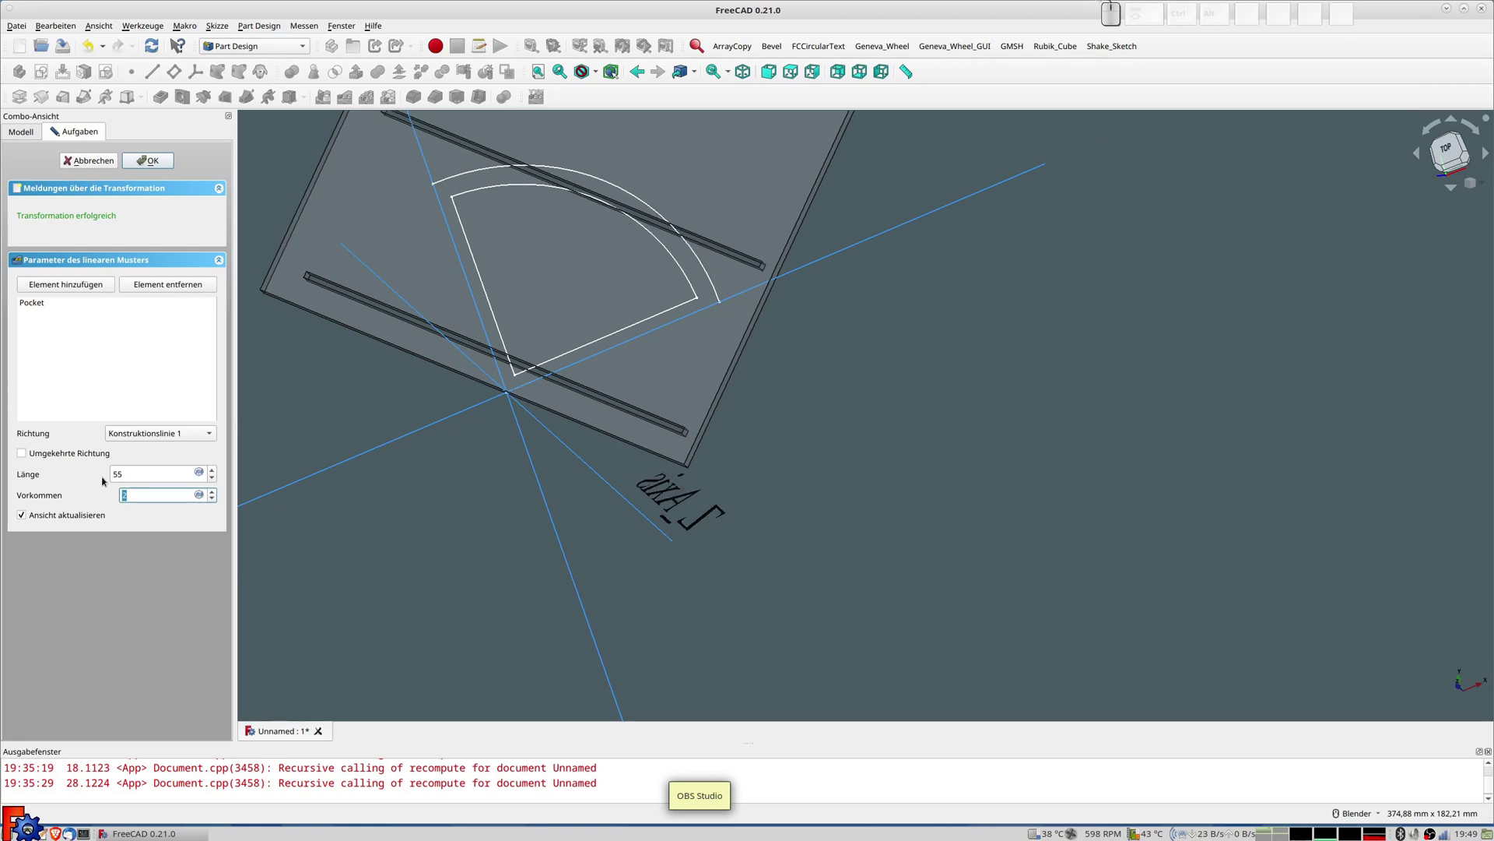
{"action": "double_click", "coordinate": [131, 476]}
{"action": "type", "text": "5"}
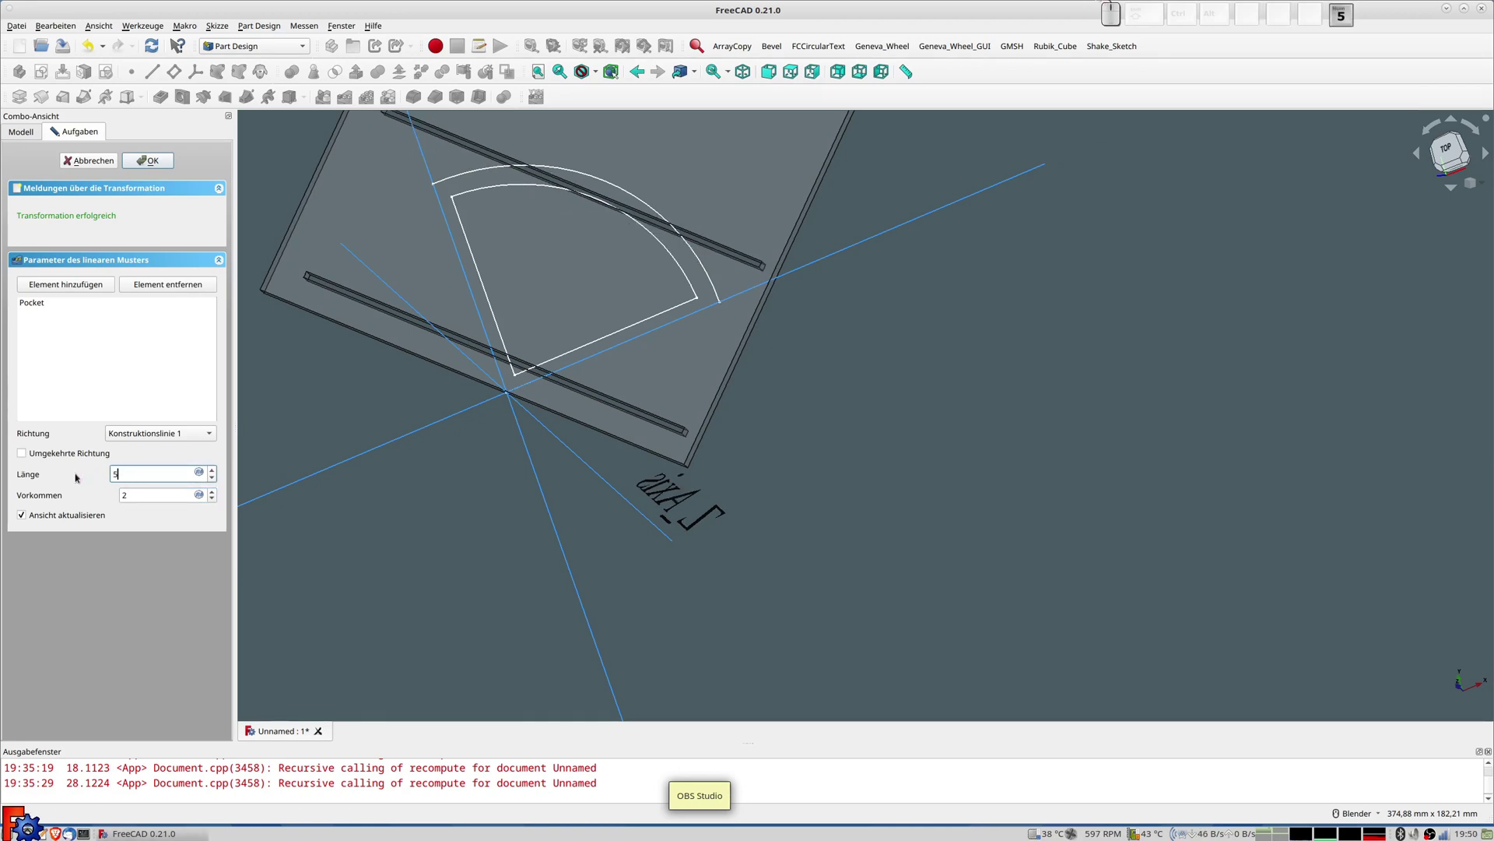
{"action": "key", "text": "Tab"}
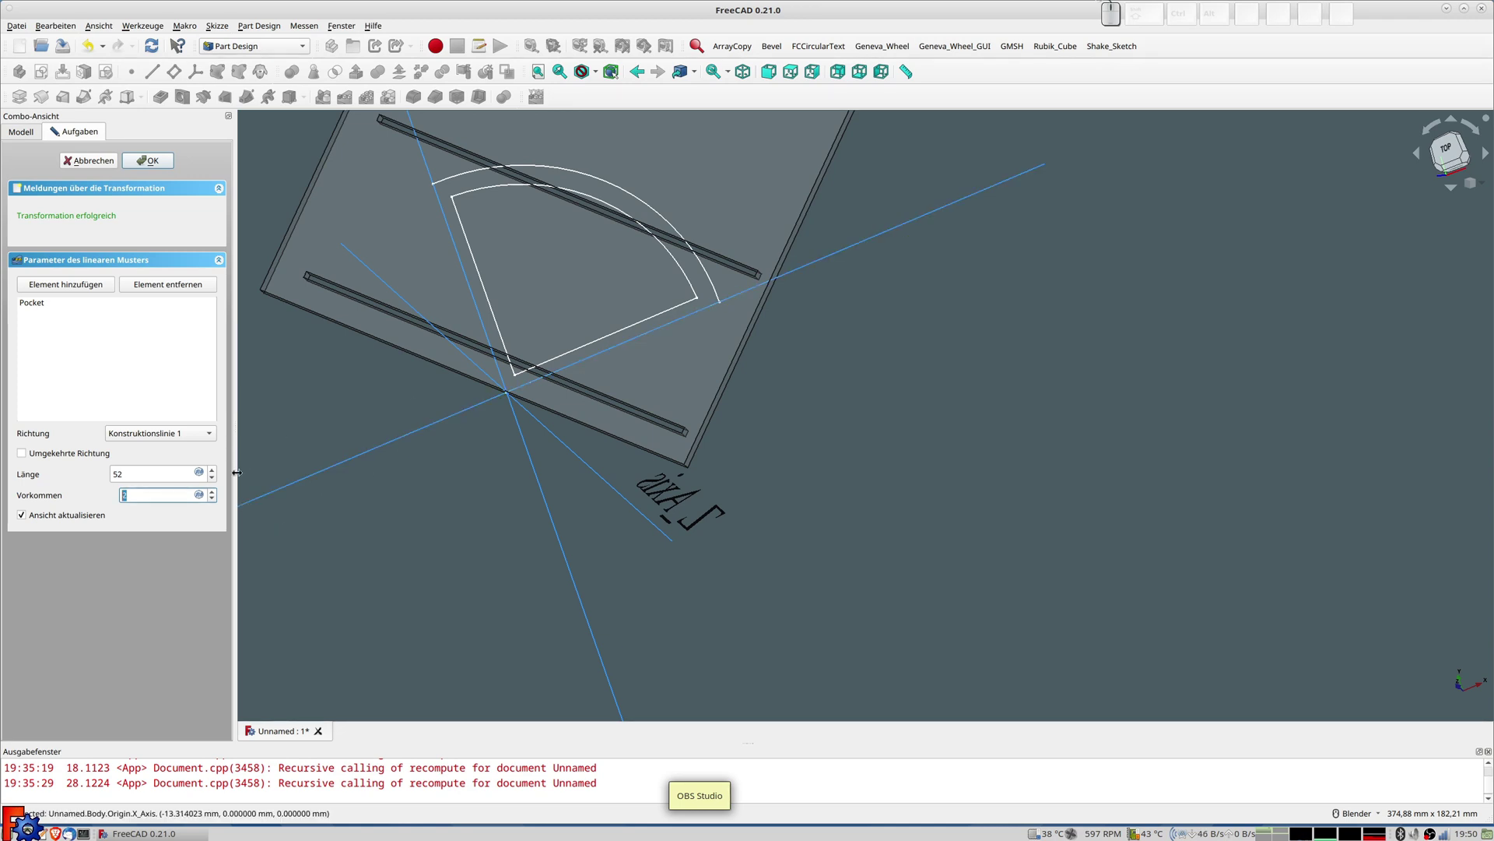
Raise the pattern to 12 occurrences and orbit around the slotted plate
{"action": "left_click", "coordinate": [212, 492]}
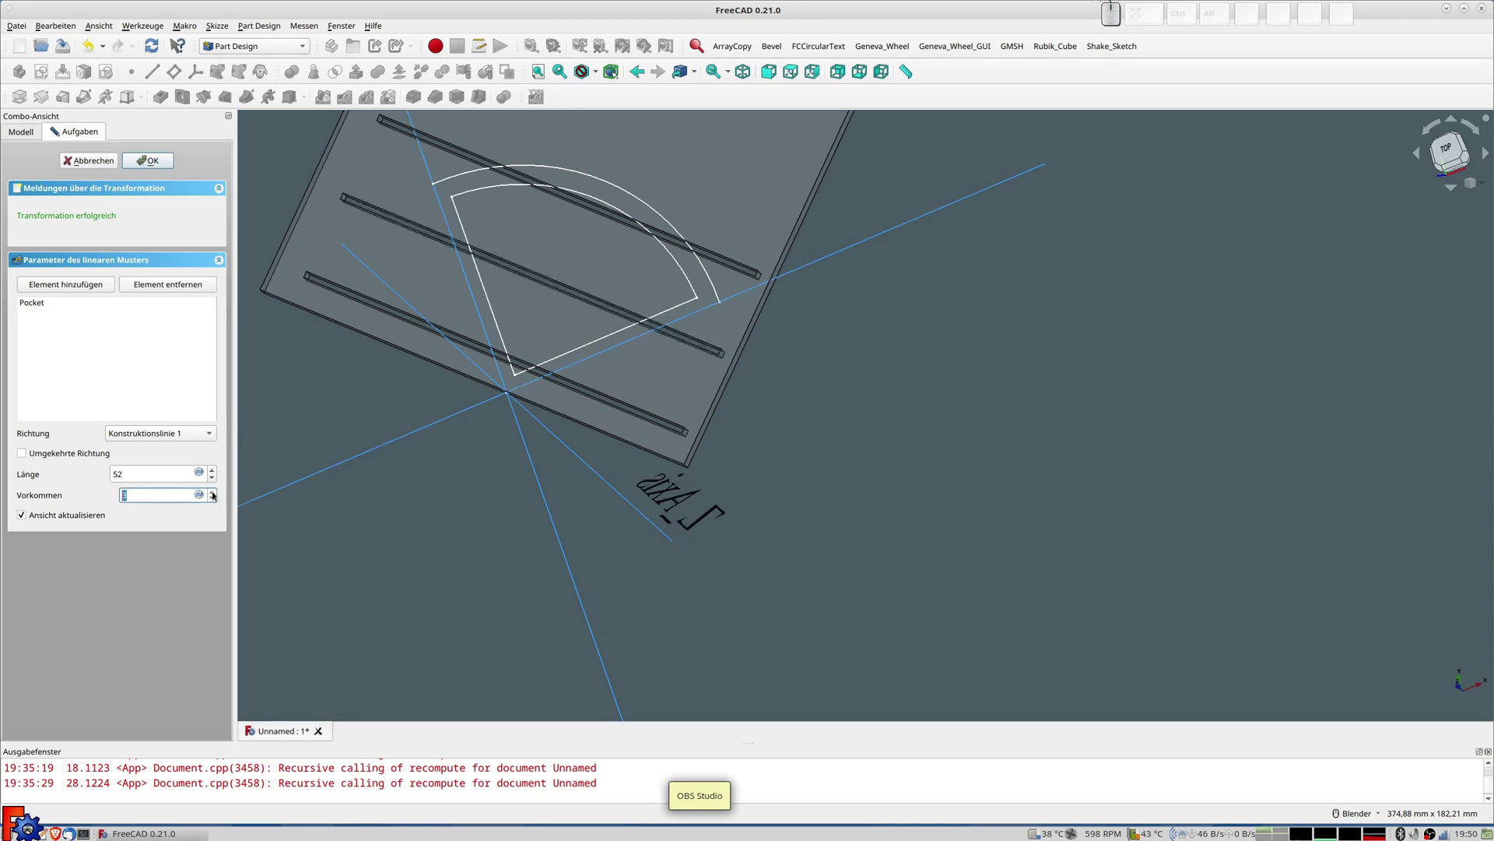
{"action": "left_click", "coordinate": [212, 491]}
{"action": "left_click", "coordinate": [213, 492]}
{"action": "left_click", "coordinate": [213, 492]}
{"action": "left_click", "coordinate": [212, 491]}
{"action": "left_click", "coordinate": [213, 492]}
{"action": "left_click", "coordinate": [212, 491]}
{"action": "left_click", "coordinate": [213, 492]}
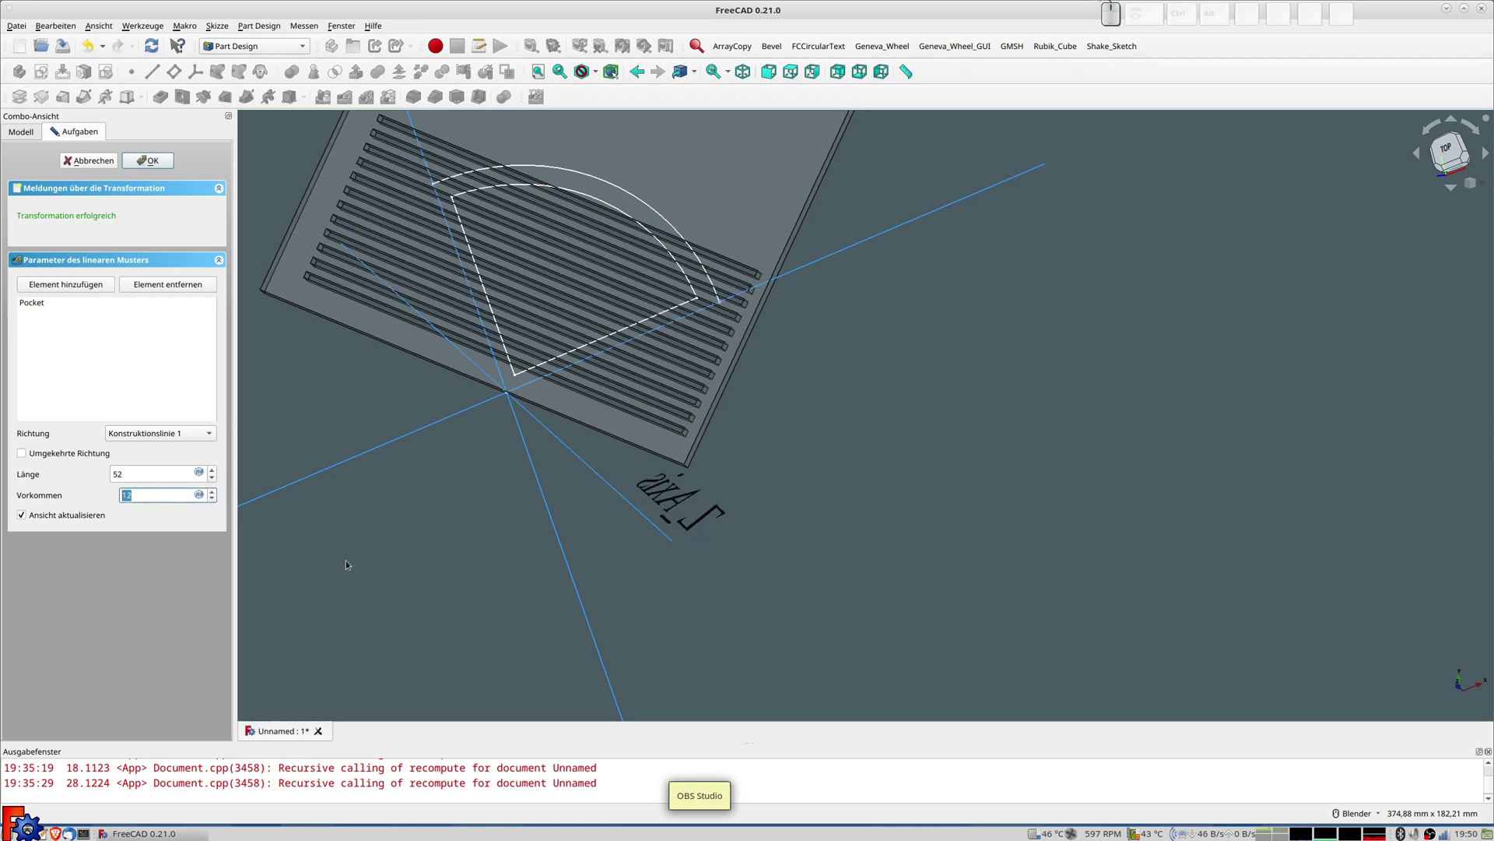
{"action": "scroll", "coordinate": [346, 562], "scroll_direction": "up", "scroll_amount": 3}
{"action": "middle_click_drag", "start_coordinate": [654, 287], "coordinate": [609, 290]}
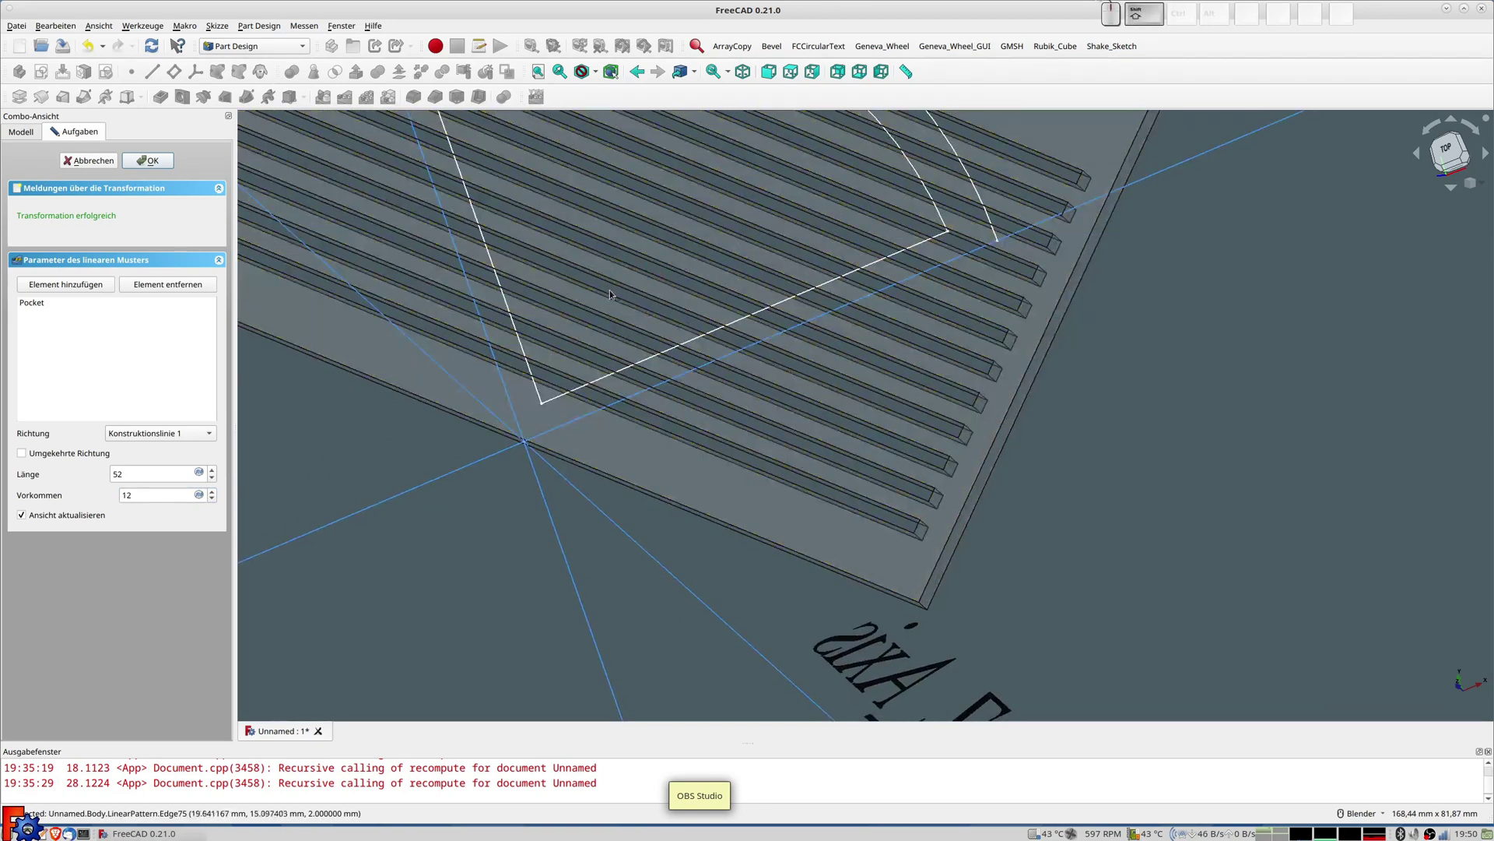
Switch to top view and raise the pattern's occurrences to 14
{"action": "key", "text": "2"}
{"action": "scroll", "coordinate": [565, 251], "scroll_direction": "down", "scroll_amount": 3}
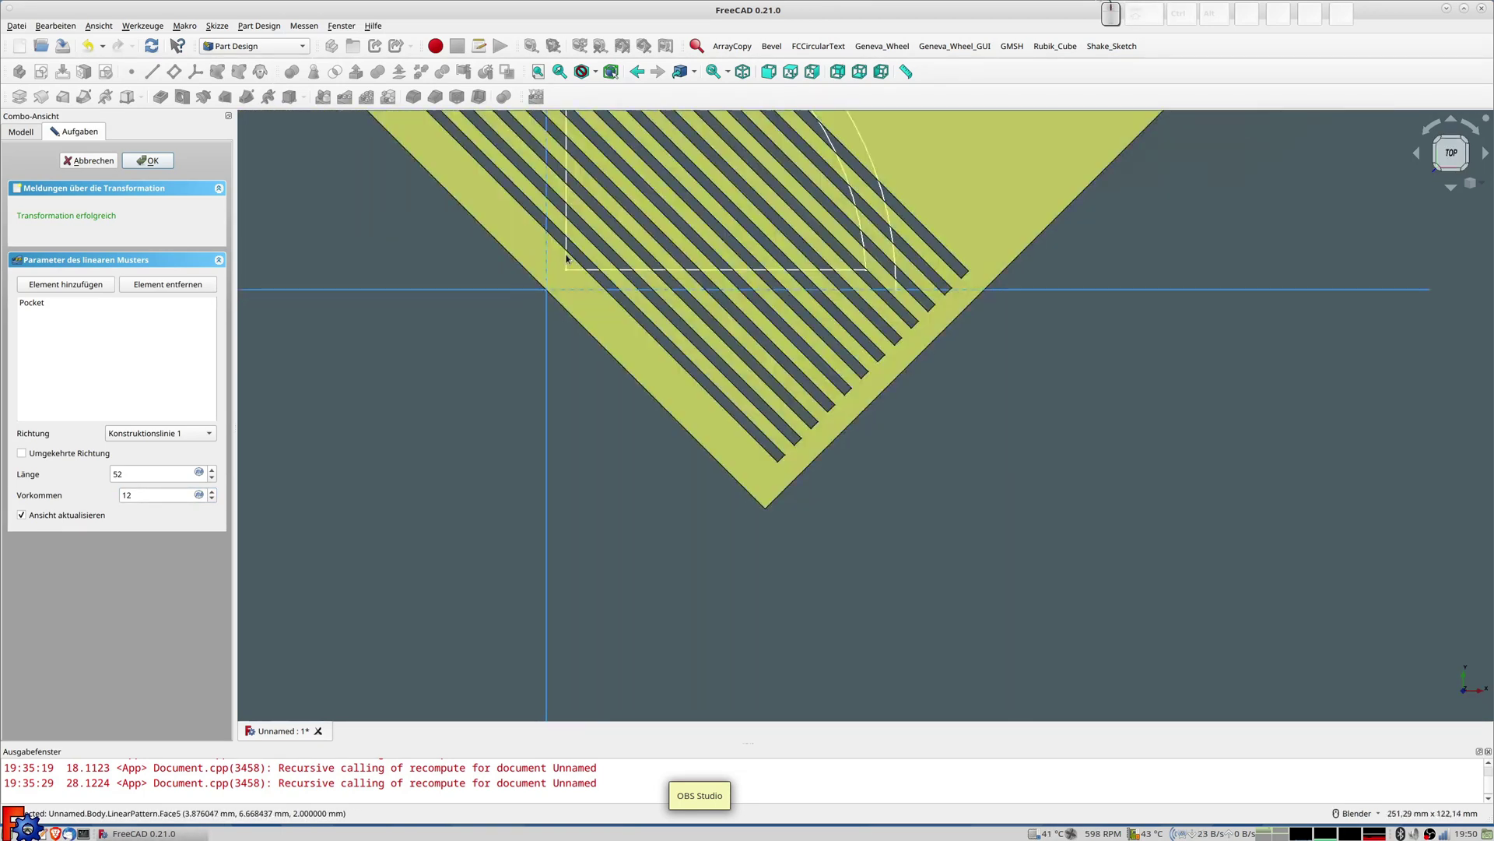
{"action": "scroll", "coordinate": [565, 257], "scroll_direction": "up", "scroll_amount": 2}
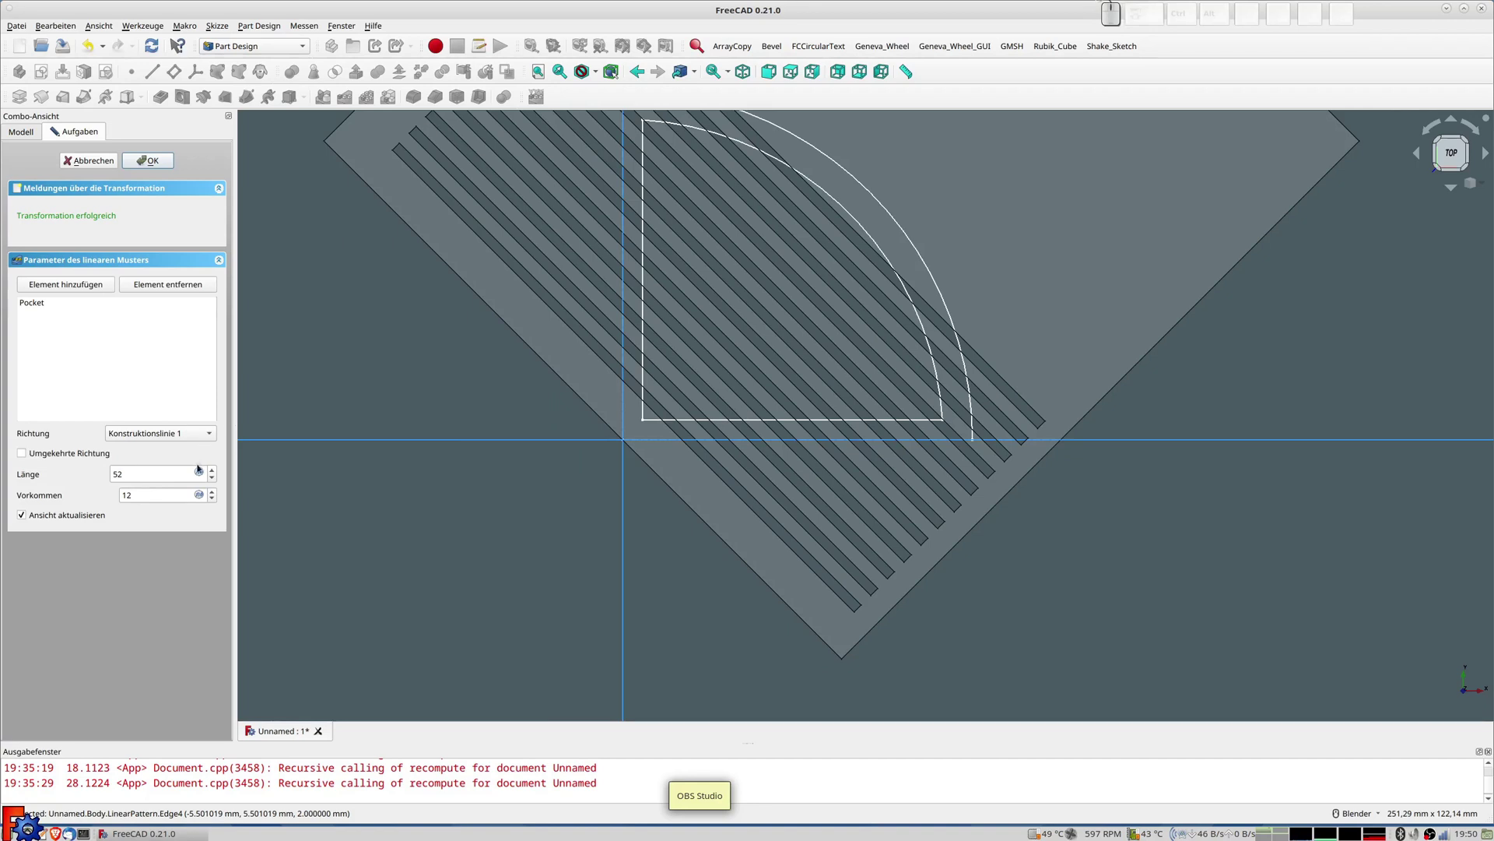
{"action": "left_click", "coordinate": [212, 491]}
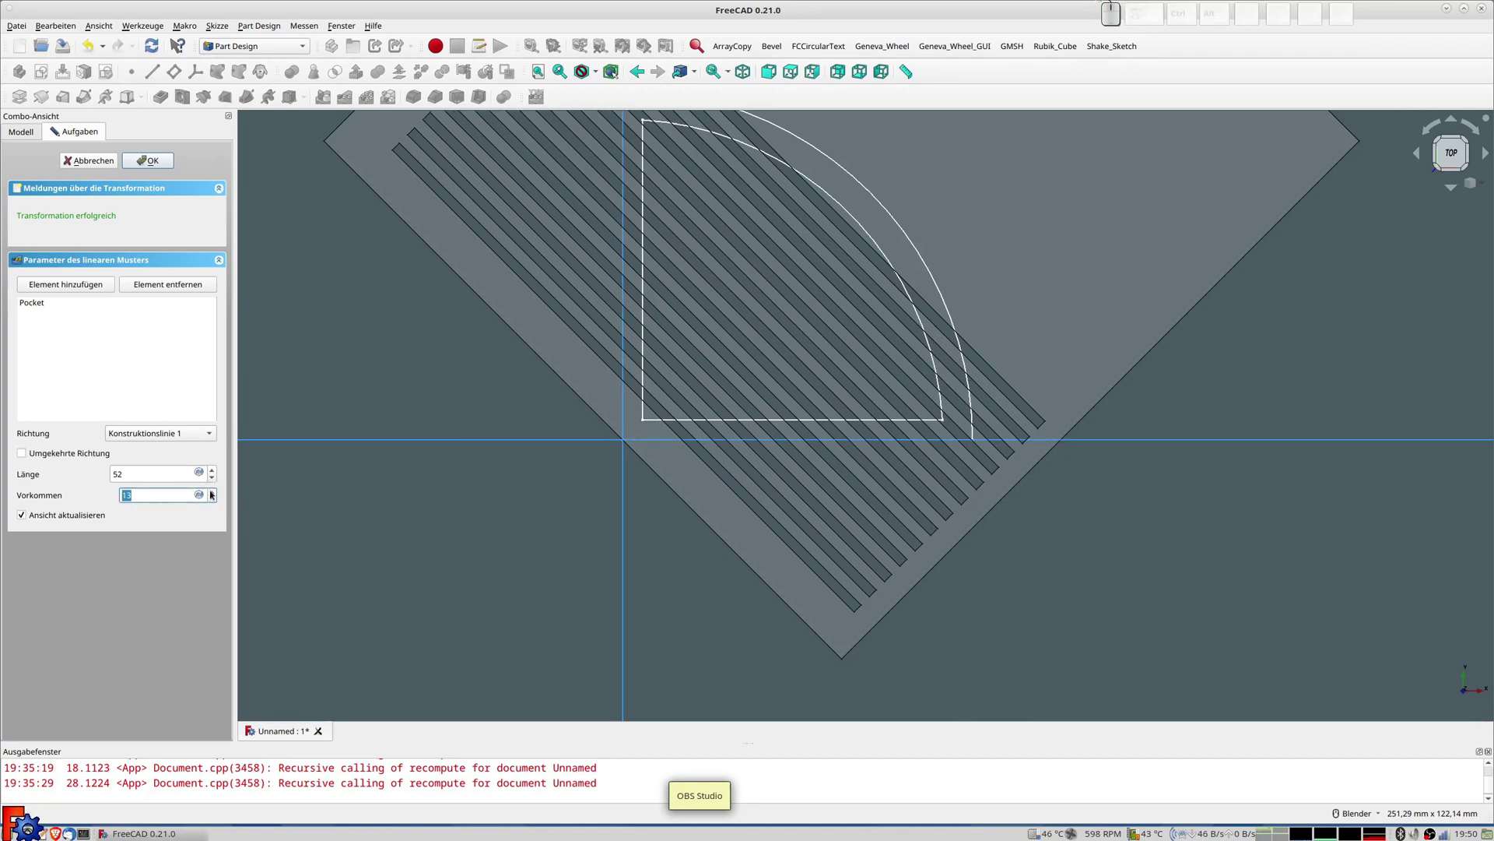
{"action": "left_click", "coordinate": [210, 491]}
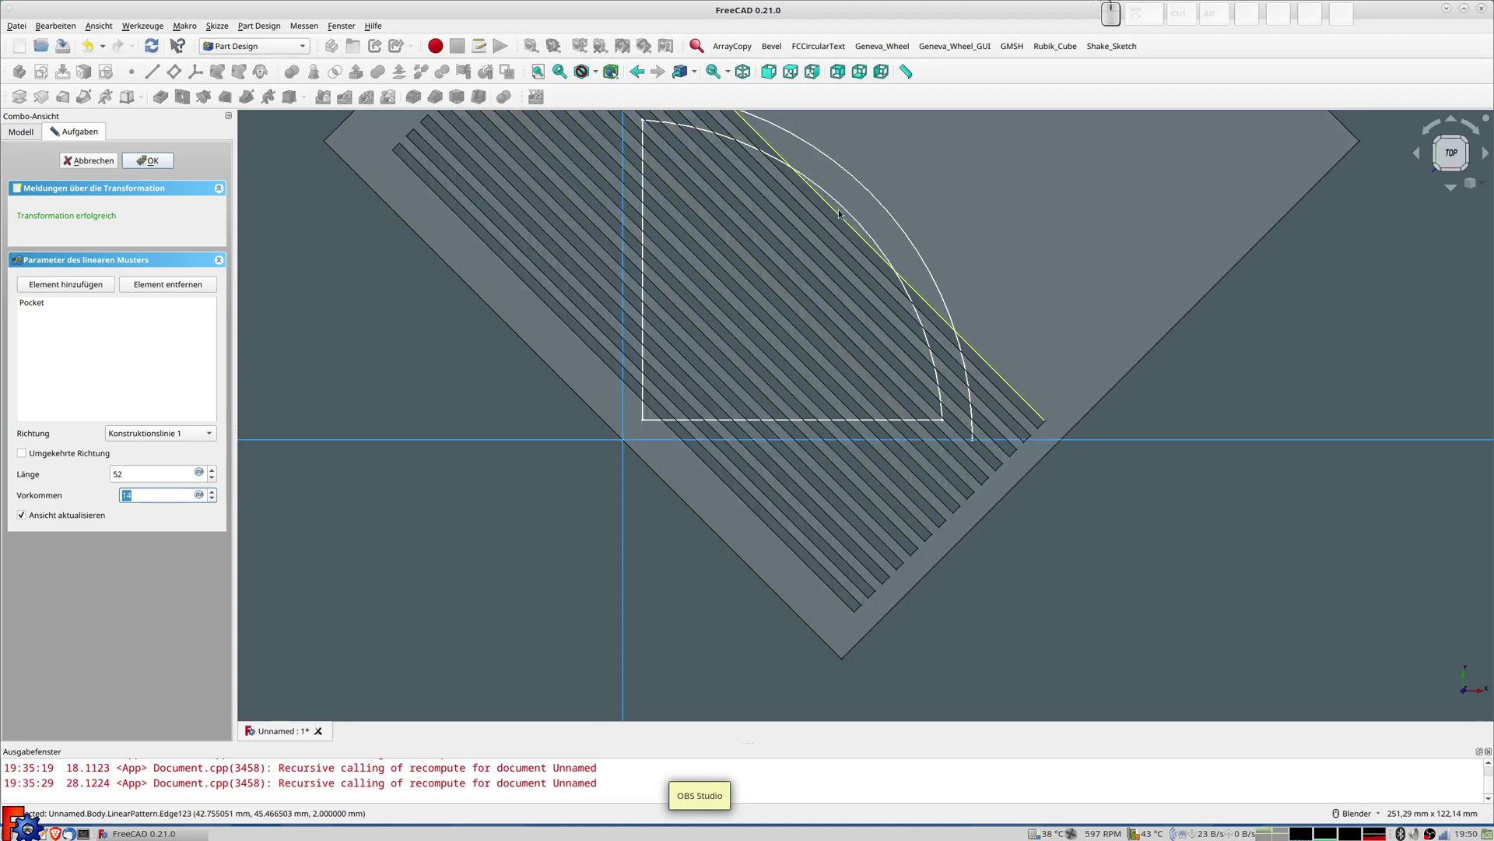
Try pattern lengths of 50 and 51 mm and reduce occurrences to 13
{"action": "double_click", "coordinate": [130, 476]}
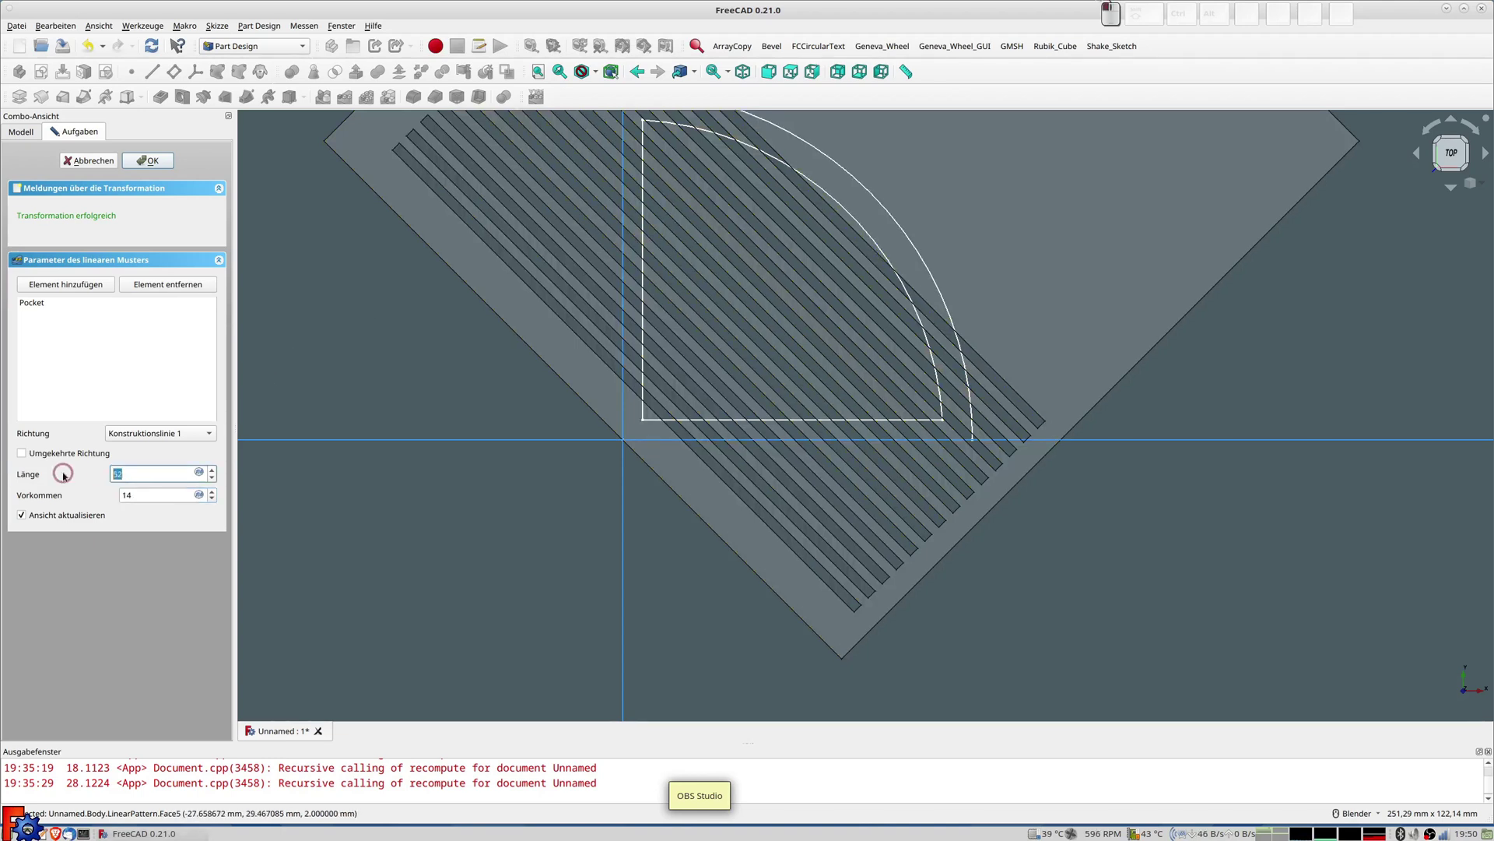
{"action": "type", "text": "50"}
{"action": "key", "text": "Tab"}
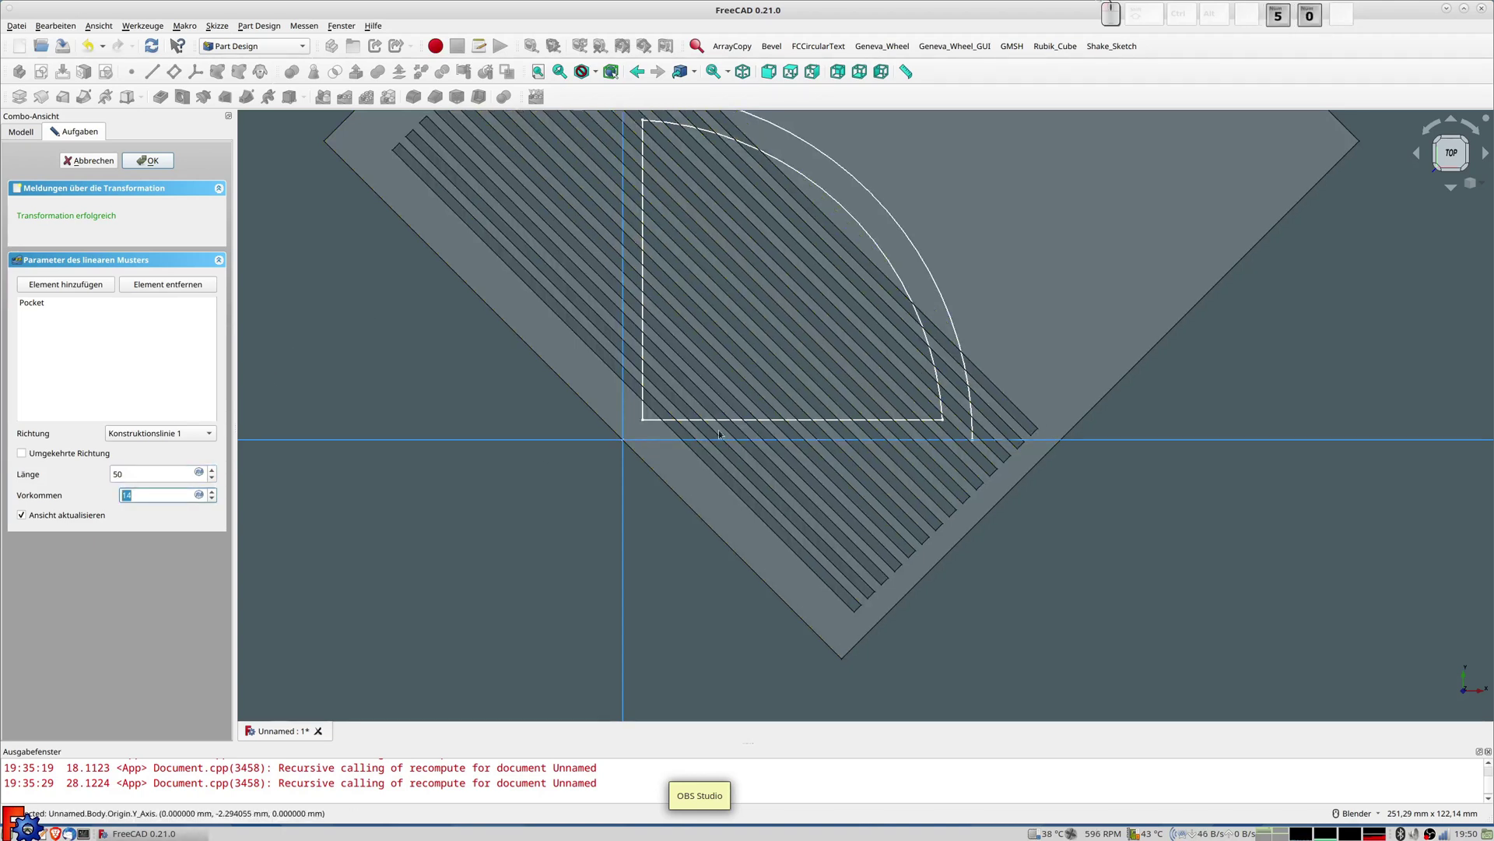
{"action": "double_click", "coordinate": [139, 475]}
{"action": "type", "text": "51"}
{"action": "key", "text": "Tab"}
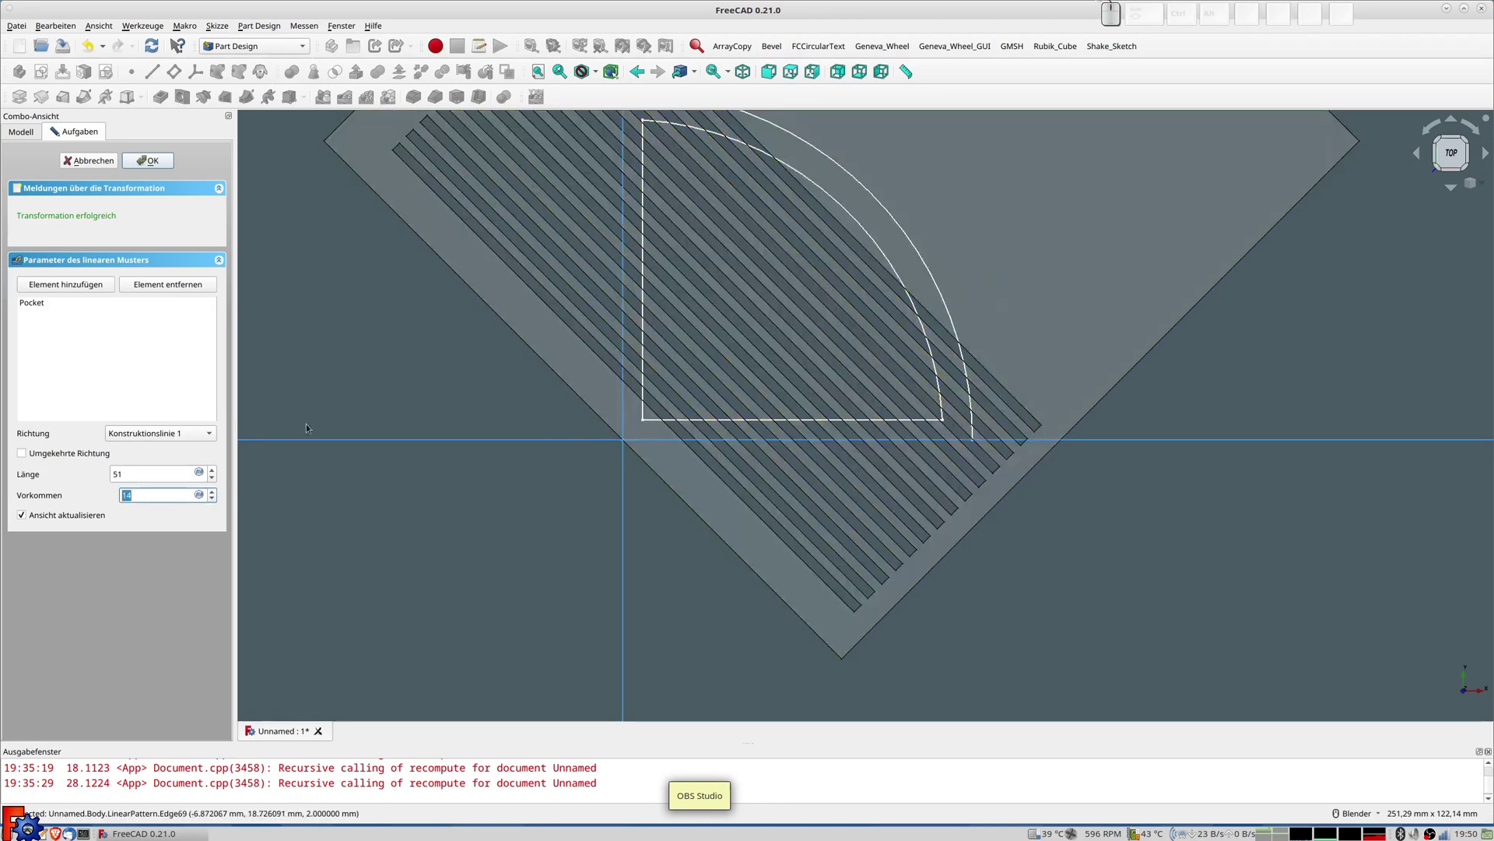
{"action": "left_click", "coordinate": [211, 500]}
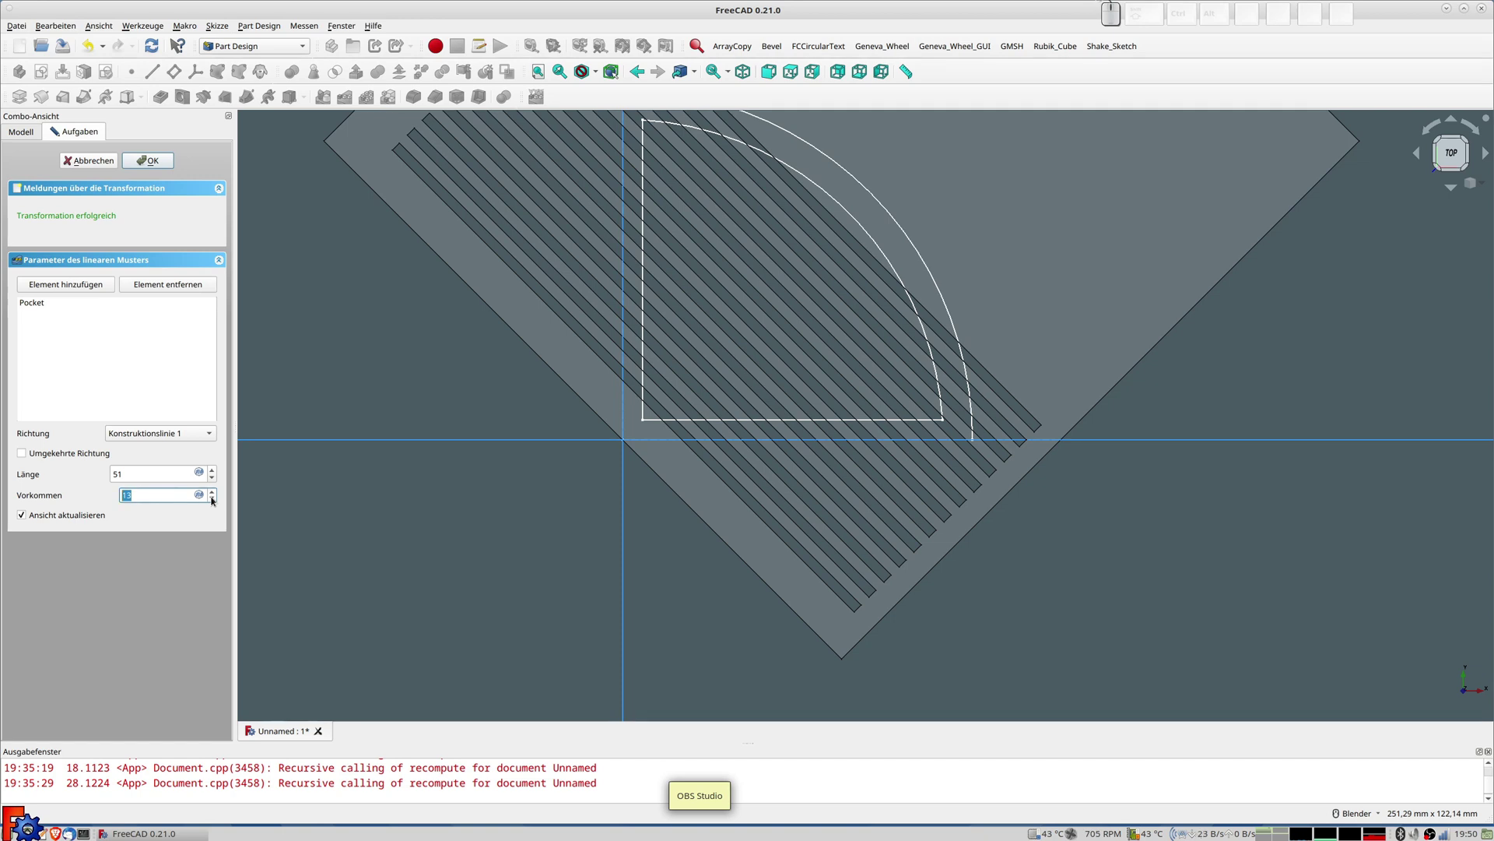
Set the pattern length back to 52 mm and accept the linear pattern
{"action": "double_click", "coordinate": [138, 474]}
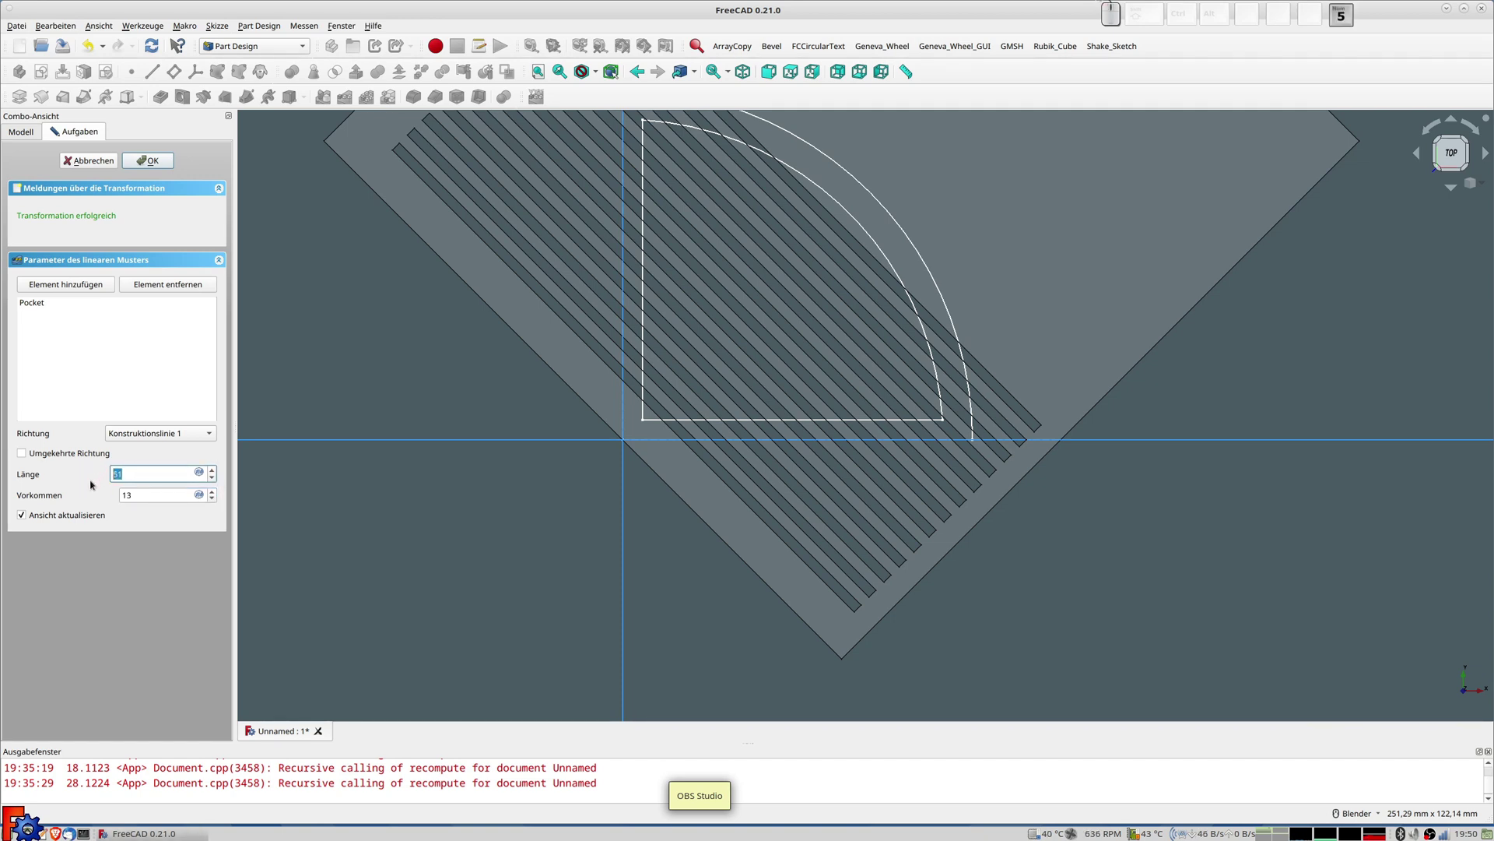
{"action": "type", "text": "52"}
{"action": "key", "text": "Tab"}
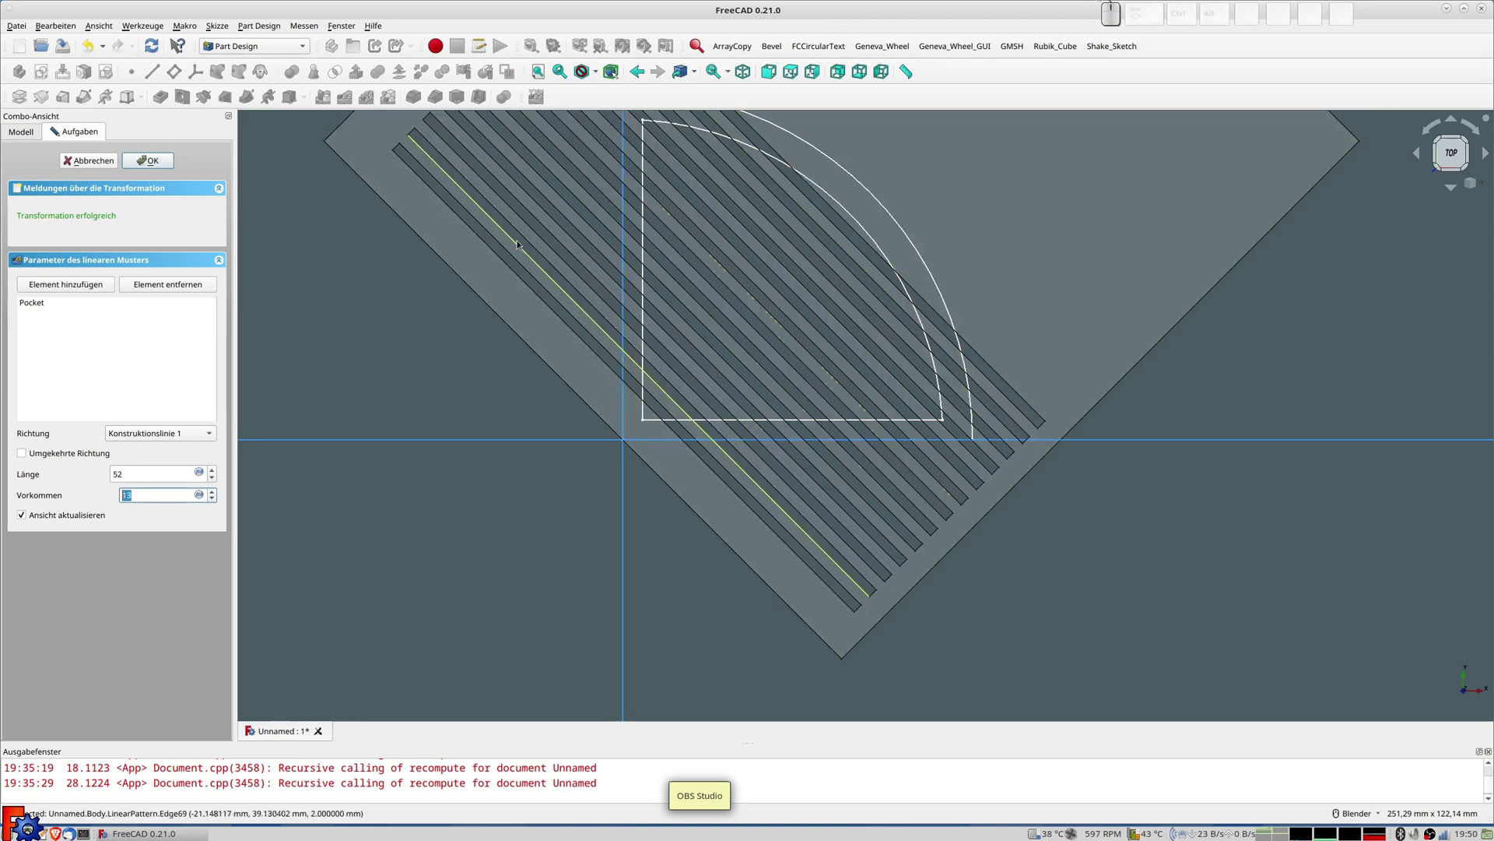
{"action": "left_click", "coordinate": [138, 160]}
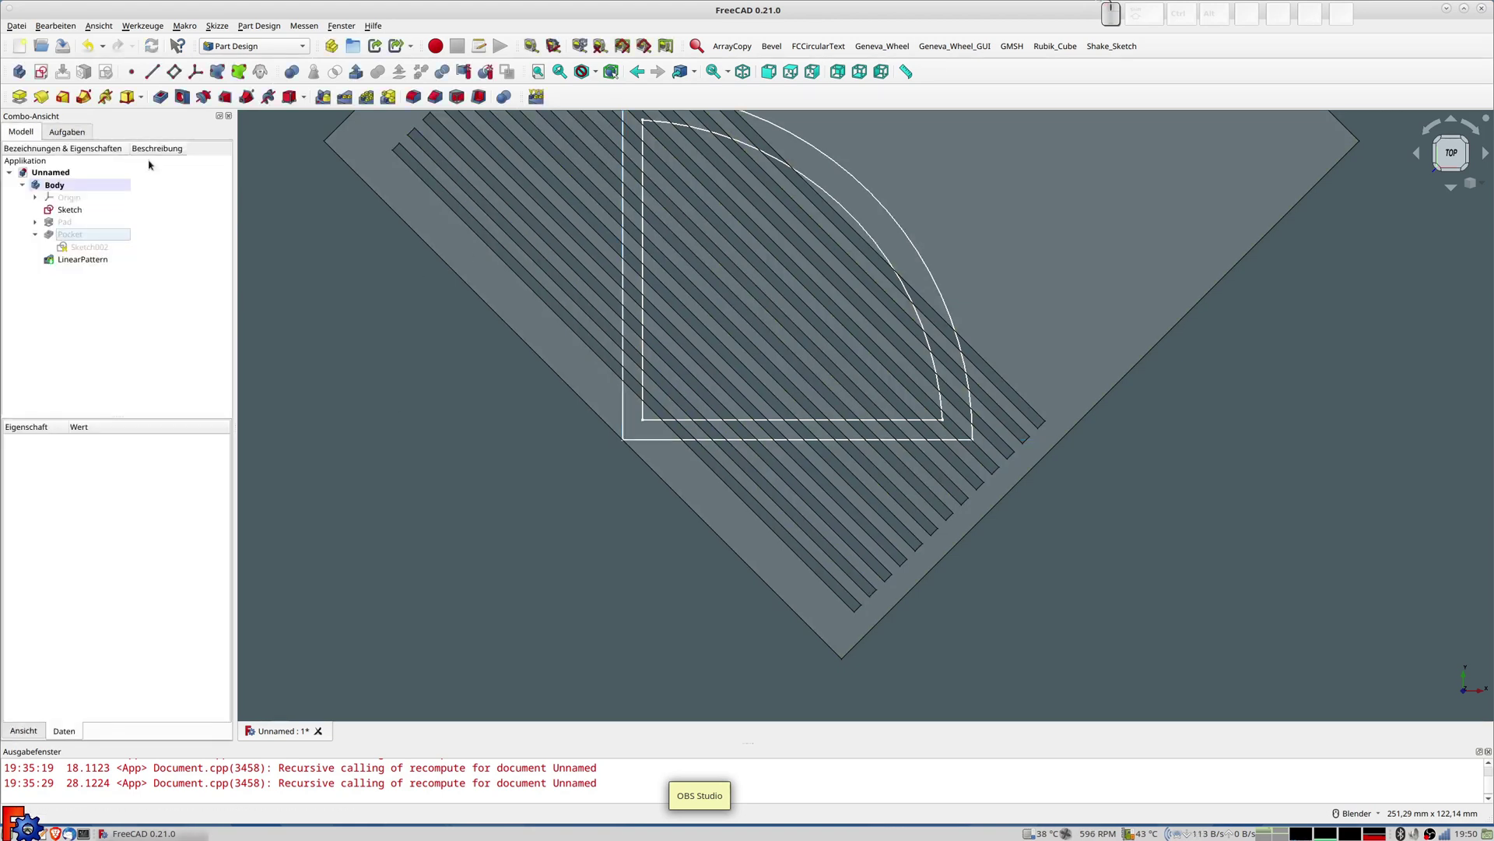
Extrude the quarter-circle frame Sketch into Pad001, 6 mm long and symmetric to its plane
{"action": "scroll", "coordinate": [606, 399], "scroll_direction": "down", "scroll_amount": 2}
{"action": "middle_click_drag", "start_coordinate": [606, 399], "coordinate": [455, 446], "text": "shift"}
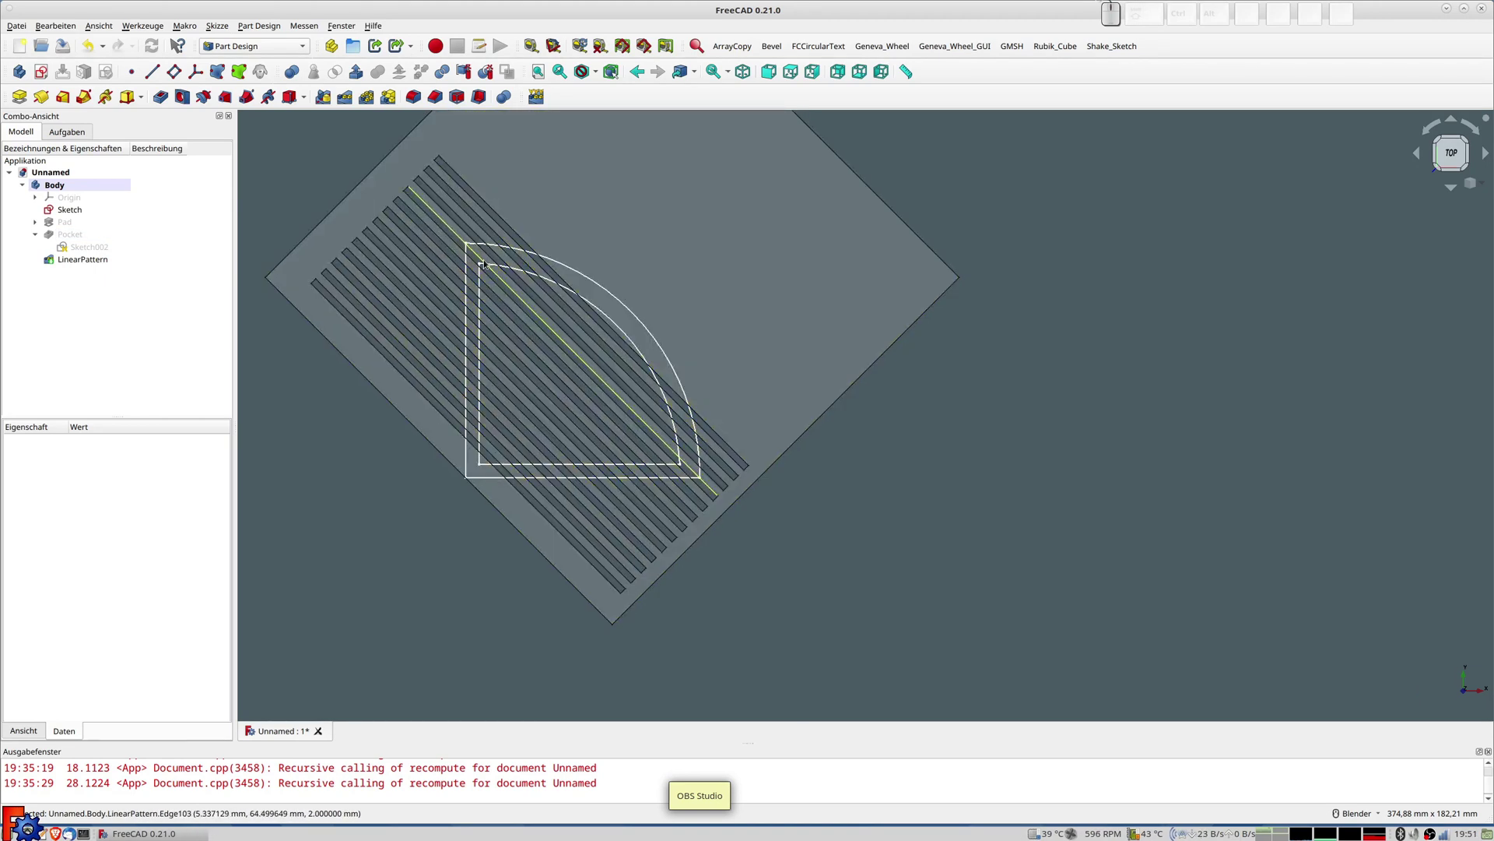
{"action": "left_click", "coordinate": [69, 210]}
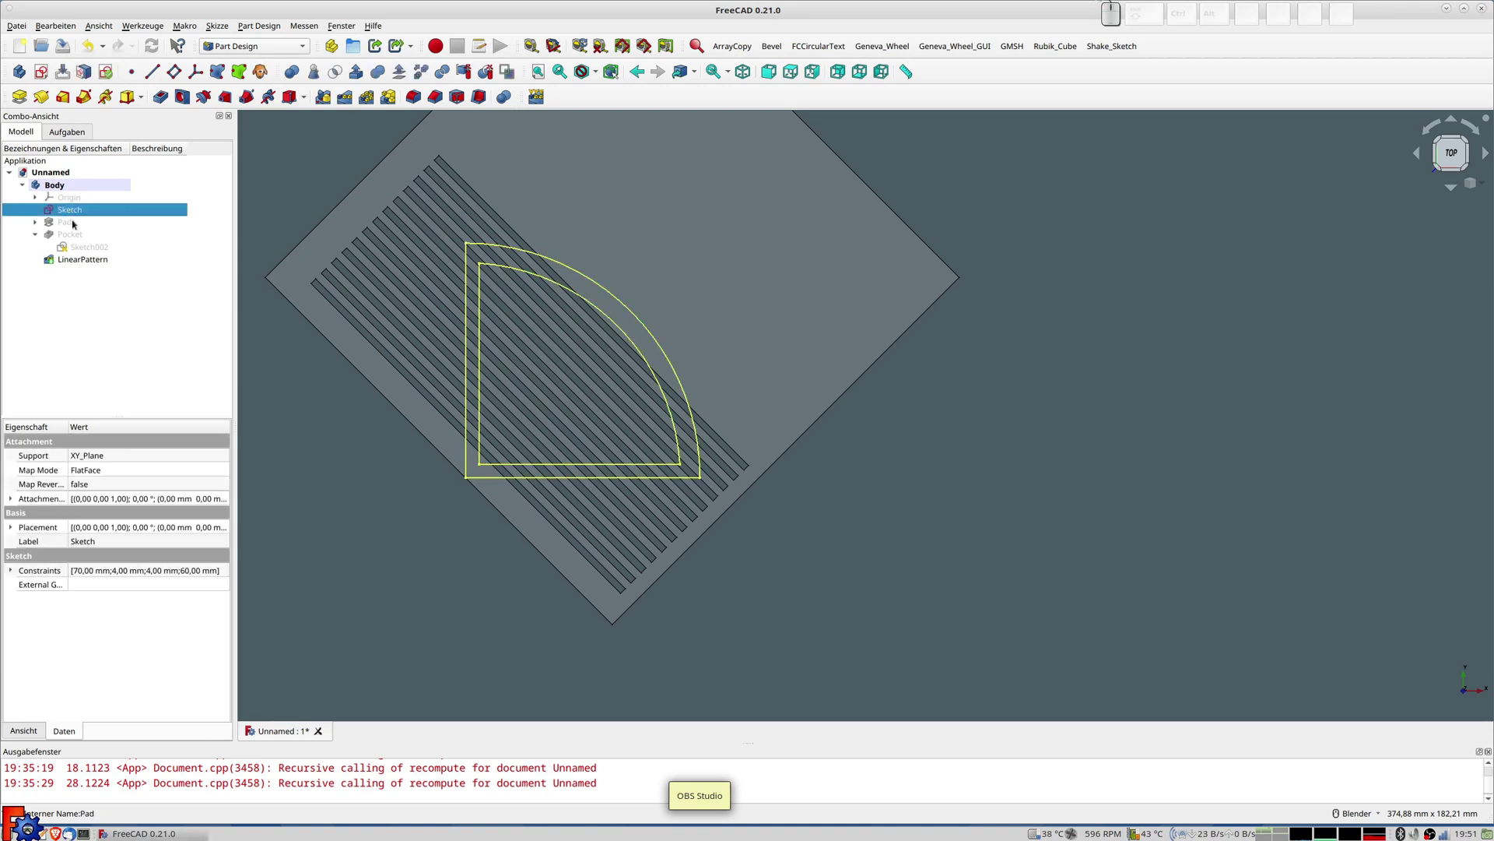
{"action": "left_click", "coordinate": [19, 97]}
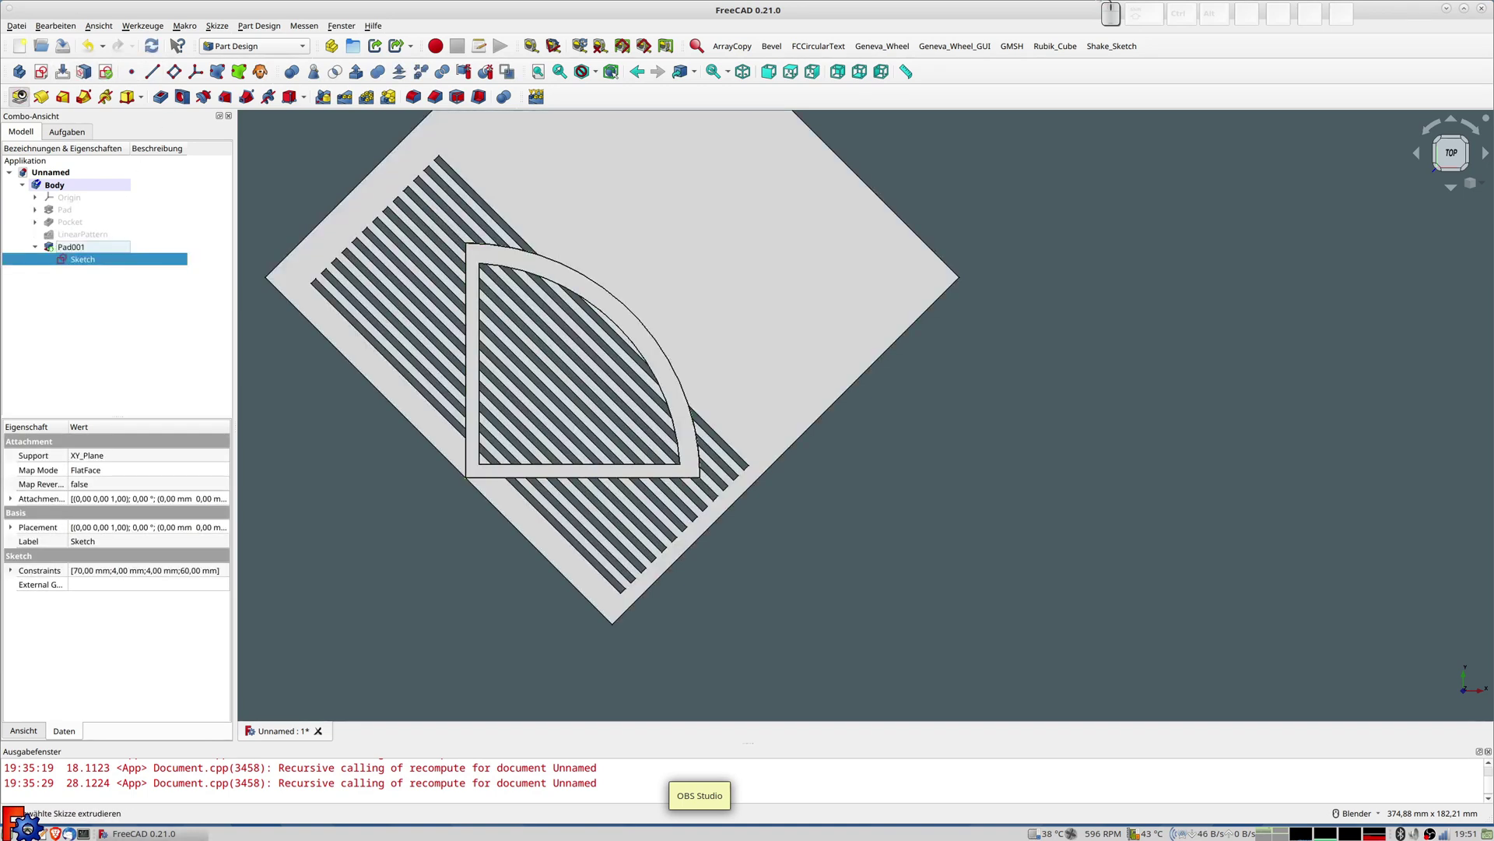
{"action": "left_click", "coordinate": [42, 336]}
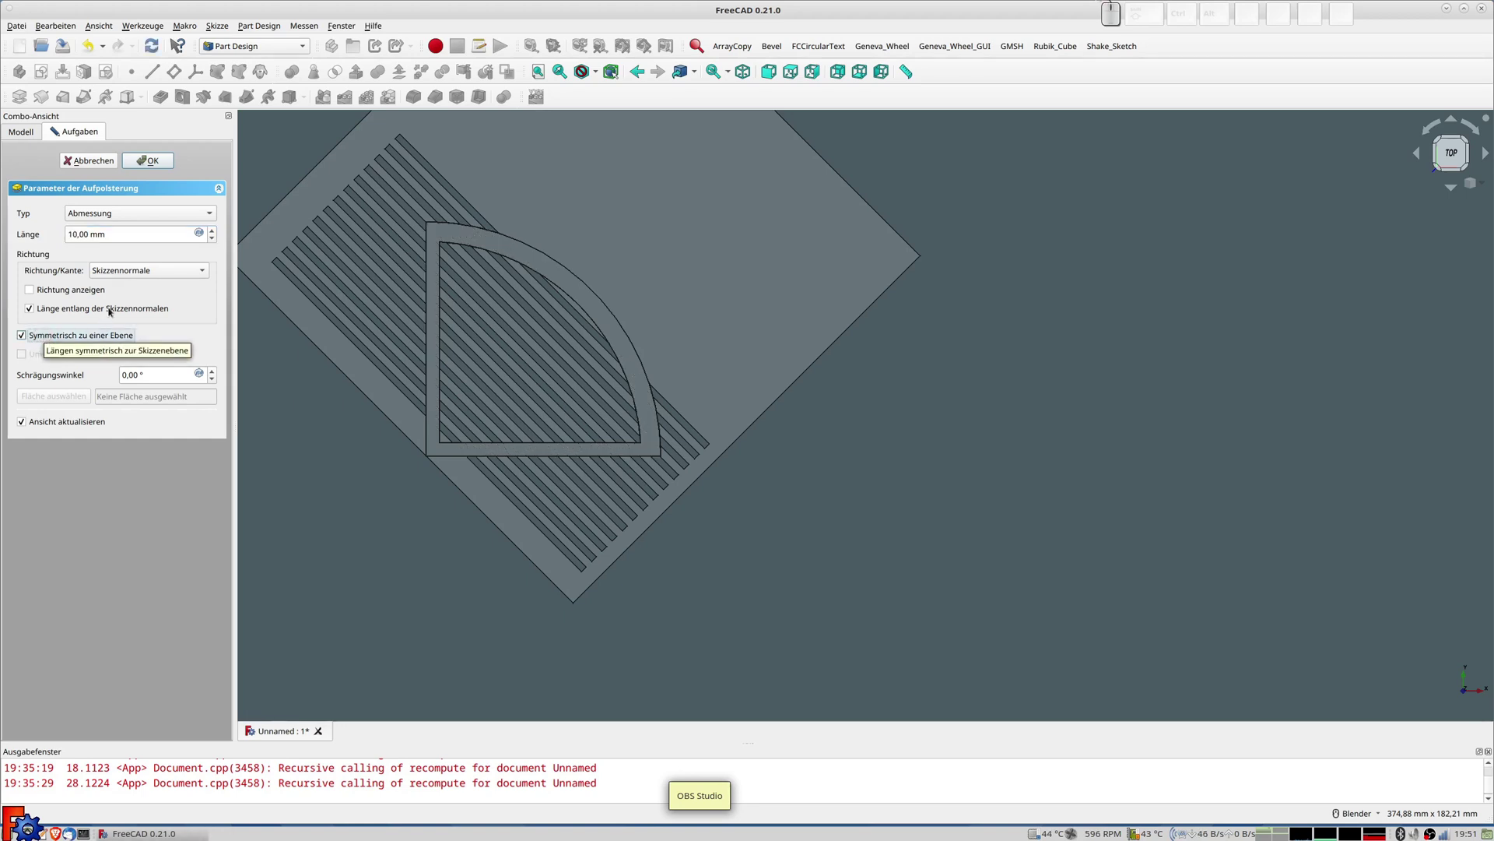
{"action": "middle_click_drag", "start_coordinate": [467, 404], "coordinate": [473, 336]}
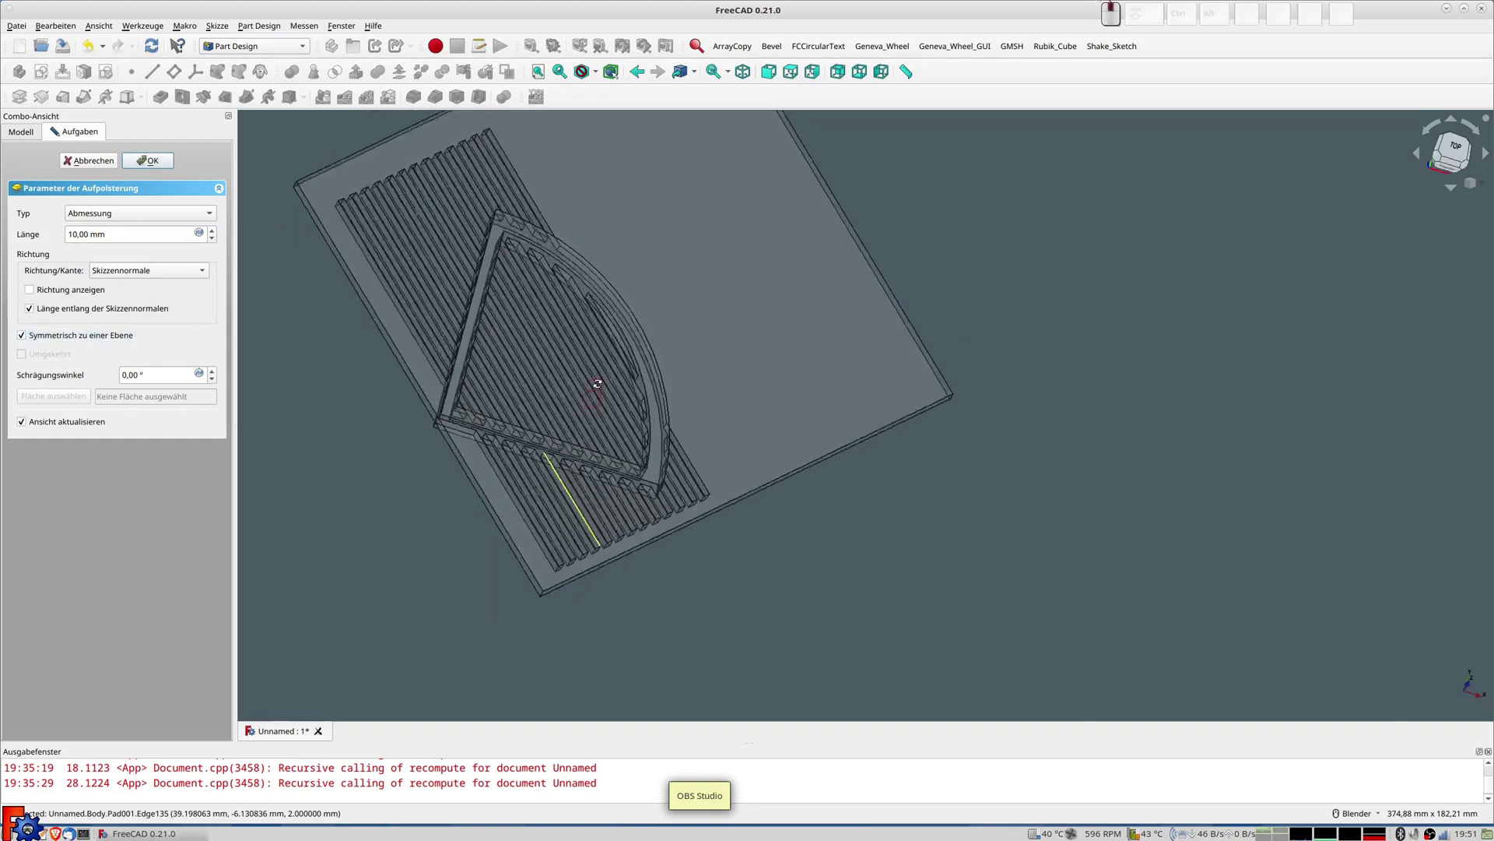
{"action": "triple_click", "coordinate": [76, 233]}
{"action": "type", "text": "6"}
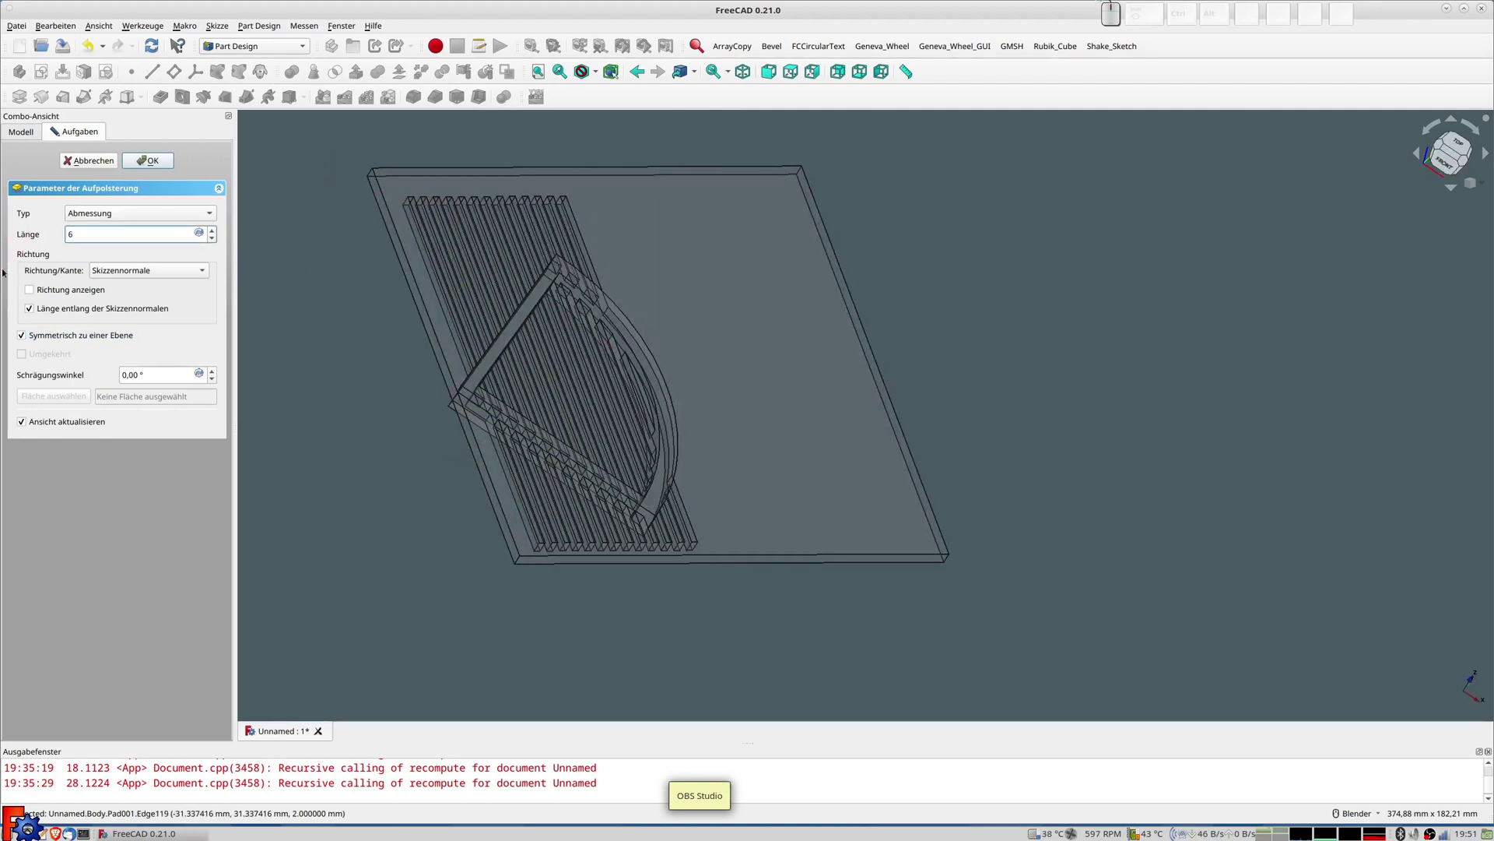
{"action": "left_click", "coordinate": [148, 160]}
{"action": "middle_click_drag", "start_coordinate": [498, 467], "coordinate": [518, 452]}
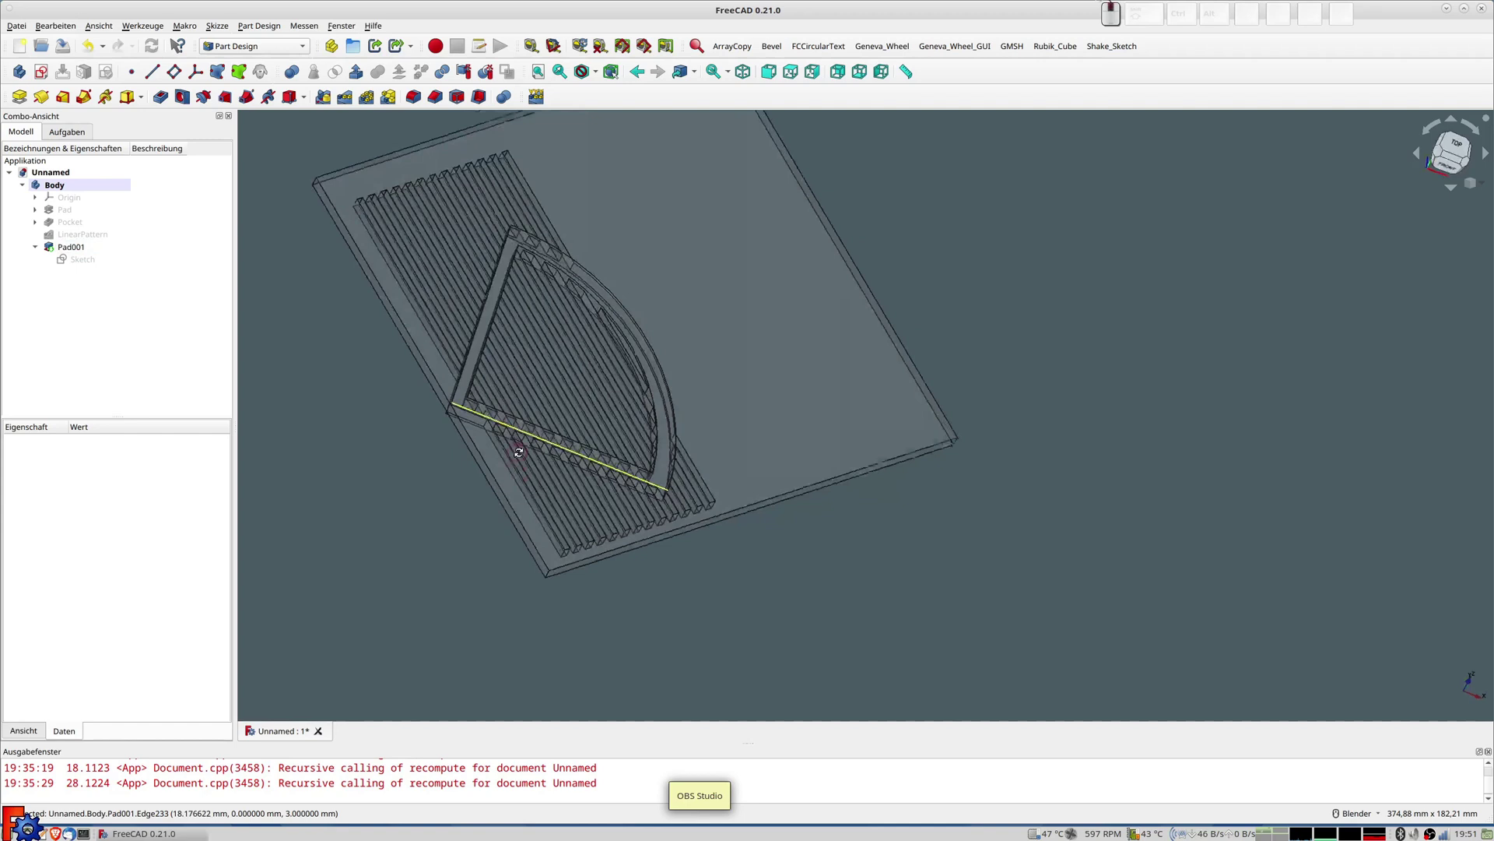
{"action": "left_click", "coordinate": [69, 248]}
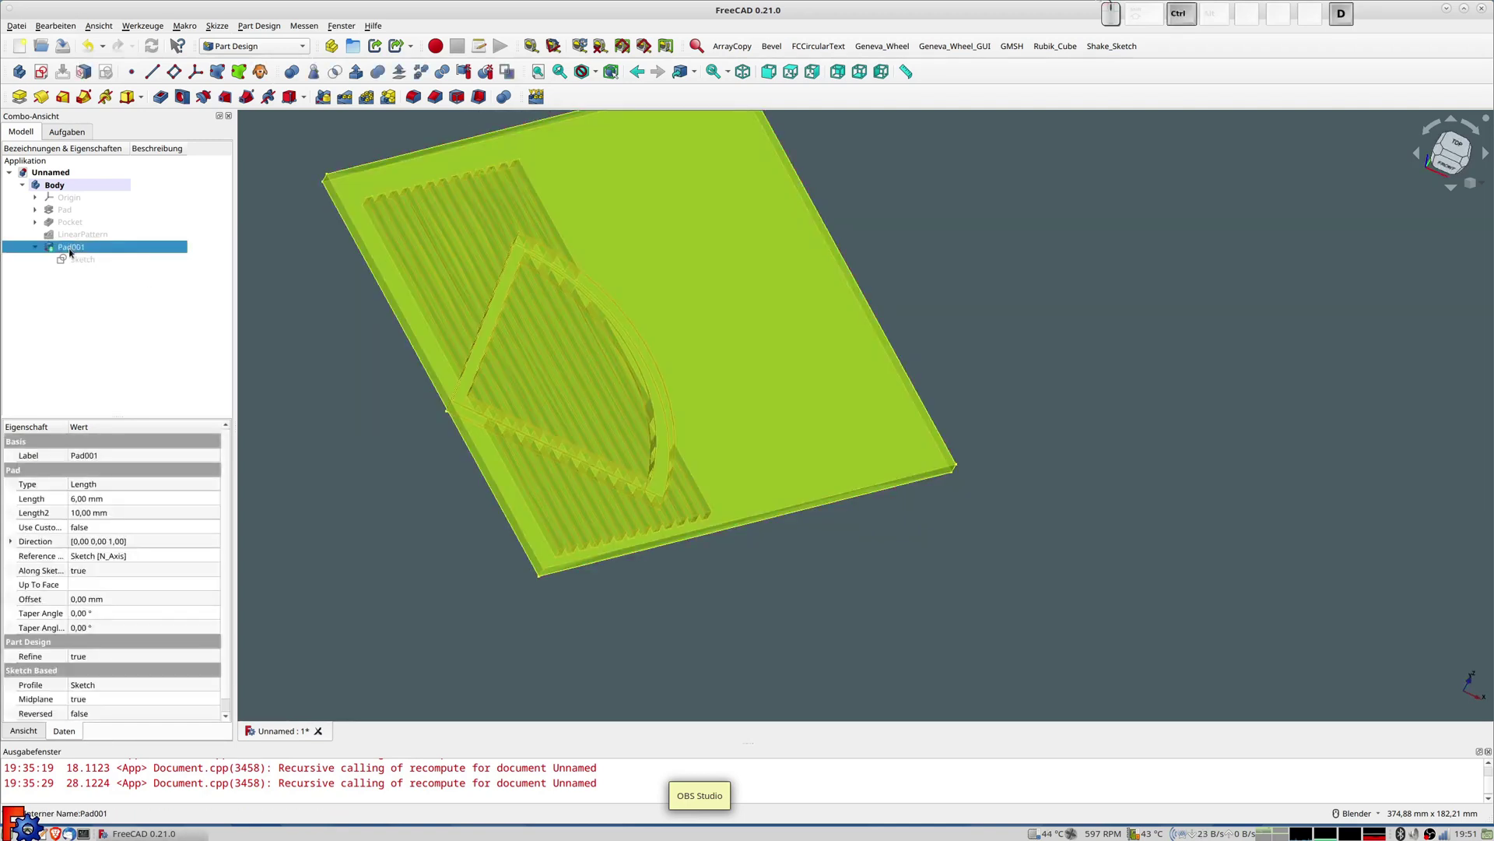
{"action": "key", "text": "ctrl+d"}
{"action": "mouse_move", "coordinate": [126, 452]}
{"action": "left_mouse_down"}
{"action": "mouse_move", "coordinate": [153, 455]}
{"action": "mouse_move", "coordinate": [9, 455]}
{"action": "left_mouse_up"}
{"action": "left_click", "coordinate": [121, 161]}
{"action": "mouse_move", "coordinate": [373, 412]}
{"action": "middle_mouse_down"}
{"action": "mouse_move", "coordinate": [413, 460]}
{"action": "mouse_move", "coordinate": [333, 421]}
{"action": "mouse_move", "coordinate": [253, 519]}
{"action": "middle_mouse_up"}
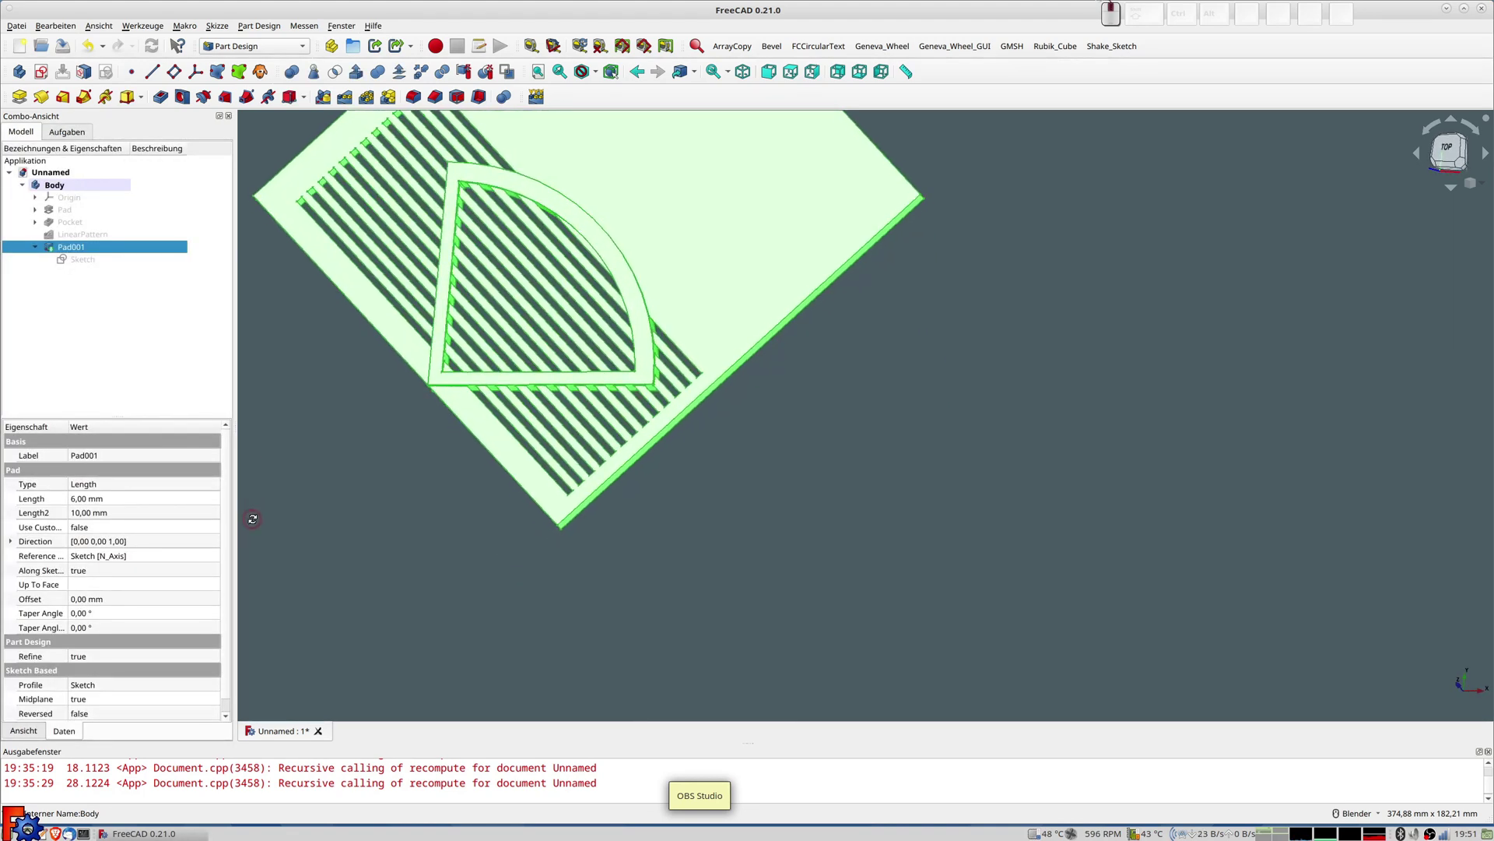
{"action": "scroll", "coordinate": [433, 505], "scroll_direction": "up", "scroll_amount": 2}
{"action": "mouse_move", "coordinate": [434, 503]}
{"action": "middle_mouse_down"}
{"action": "mouse_move", "coordinate": [604, 377]}
{"action": "mouse_move", "coordinate": [617, 347]}
{"action": "mouse_move", "coordinate": [610, 394]}
{"action": "mouse_move", "coordinate": [568, 376]}
{"action": "middle_mouse_up"}
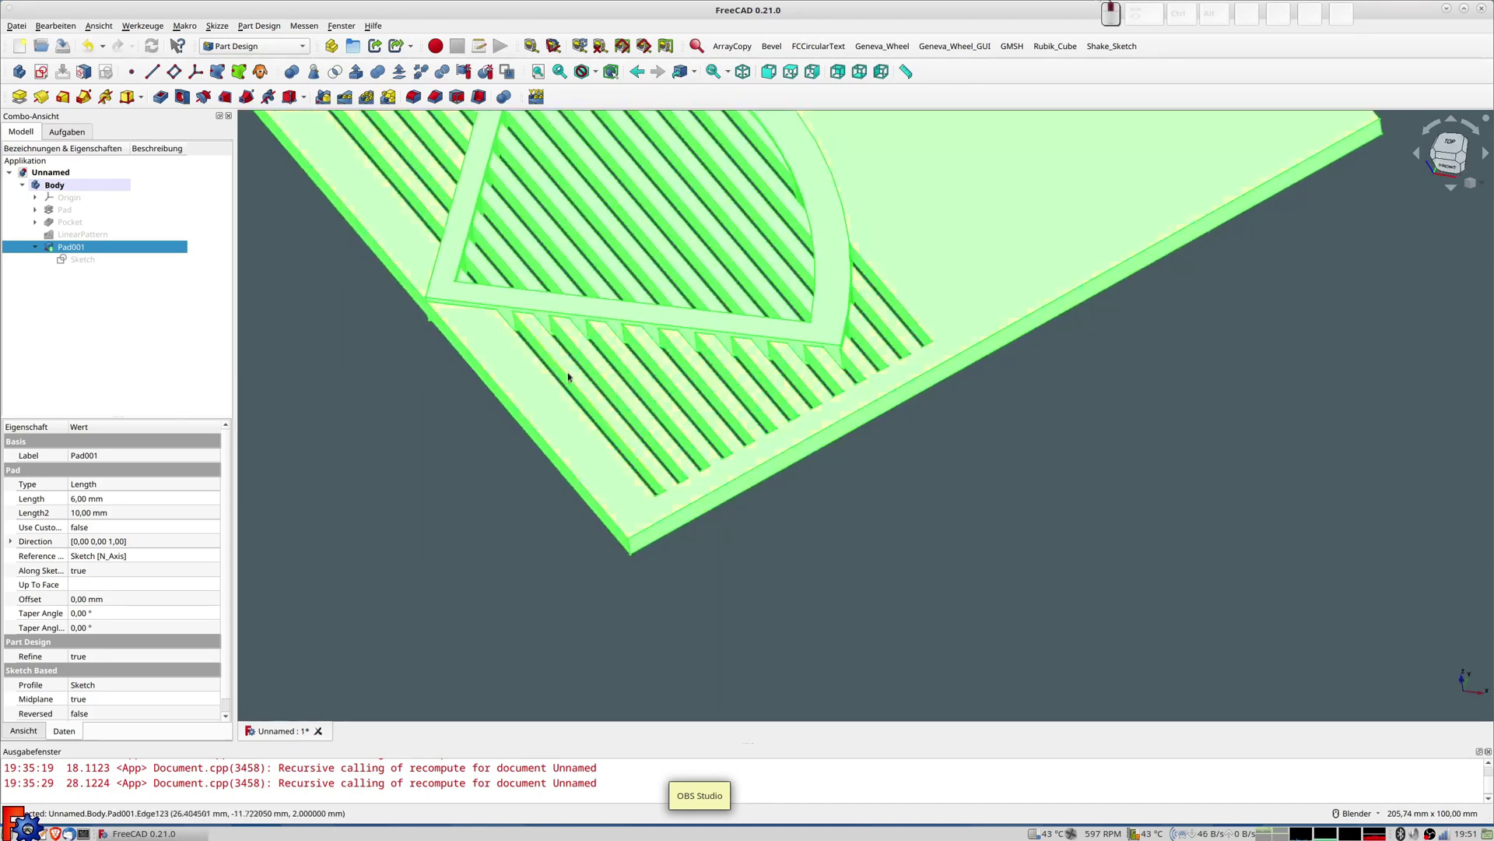
{"action": "scroll", "coordinate": [568, 377], "scroll_direction": "down", "scroll_amount": 4}
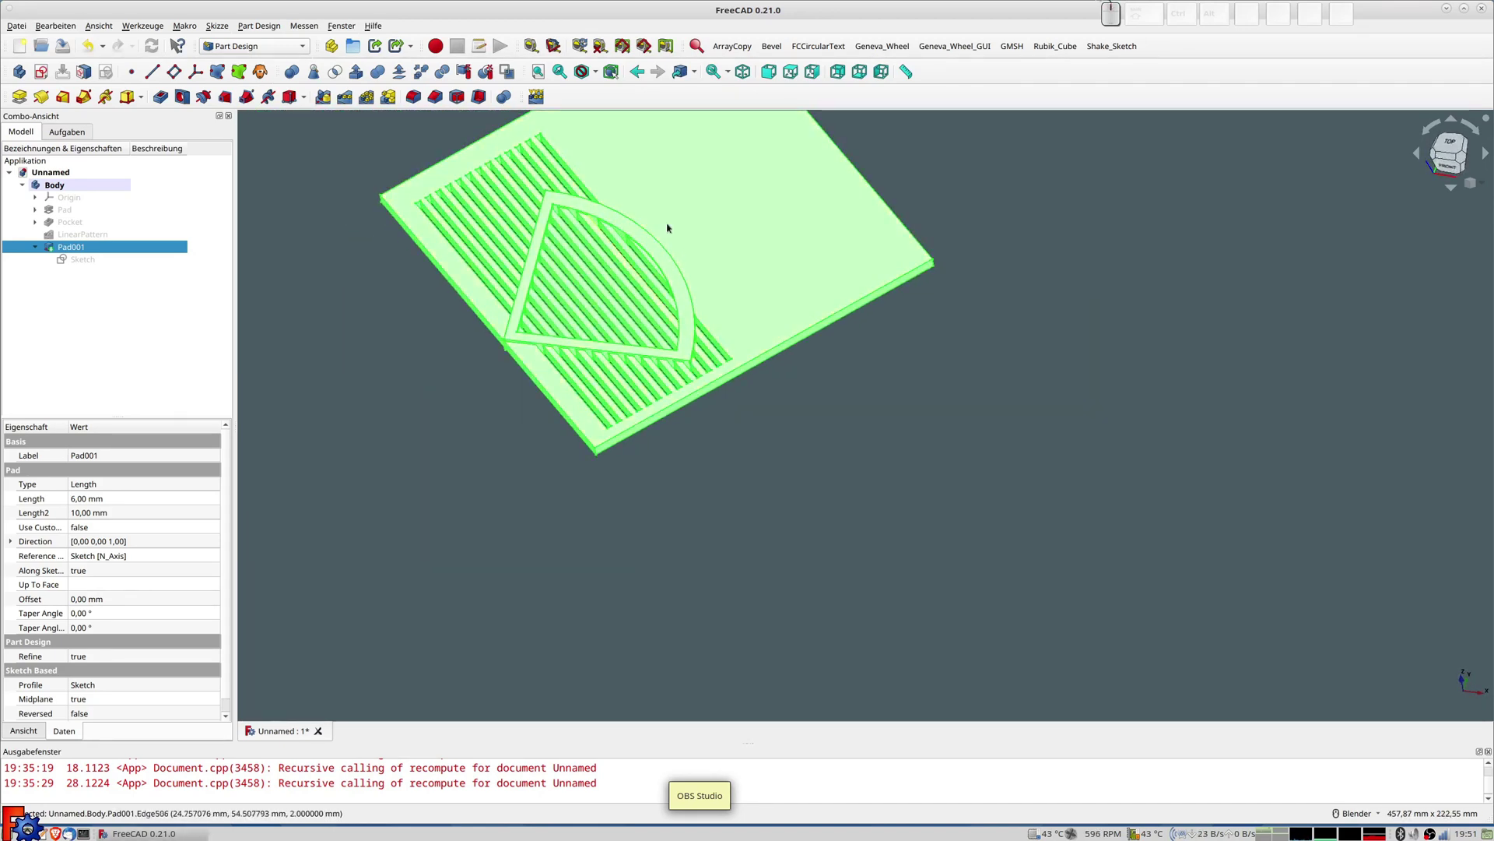
{"action": "middle_click_drag", "start_coordinate": [667, 227], "coordinate": [678, 250]}
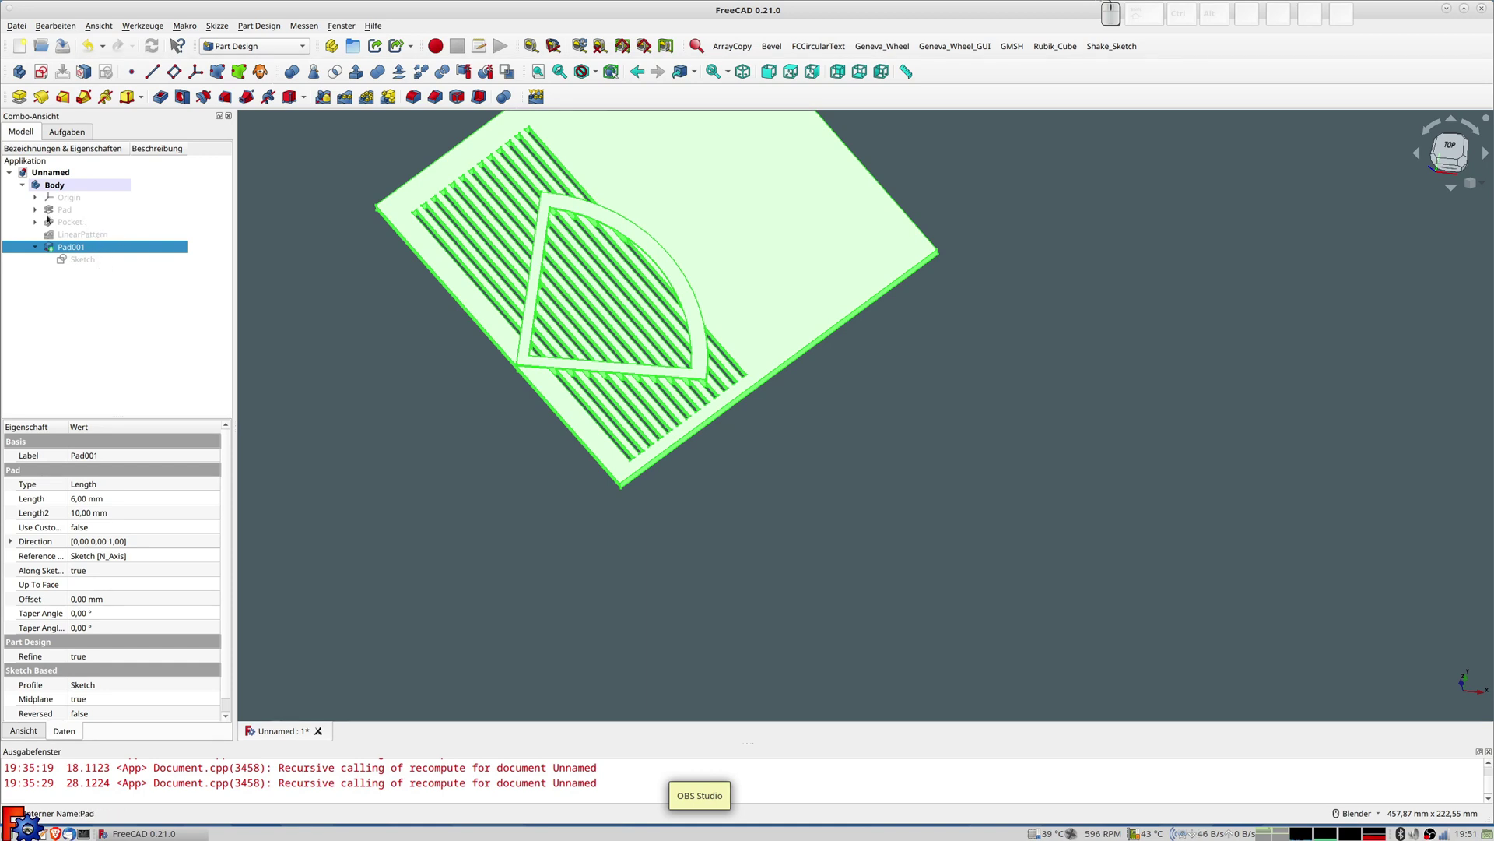
Copy the quarter-circle Sketch alone, leaving out its XY_Plane dependency
{"action": "left_click", "coordinate": [75, 260]}
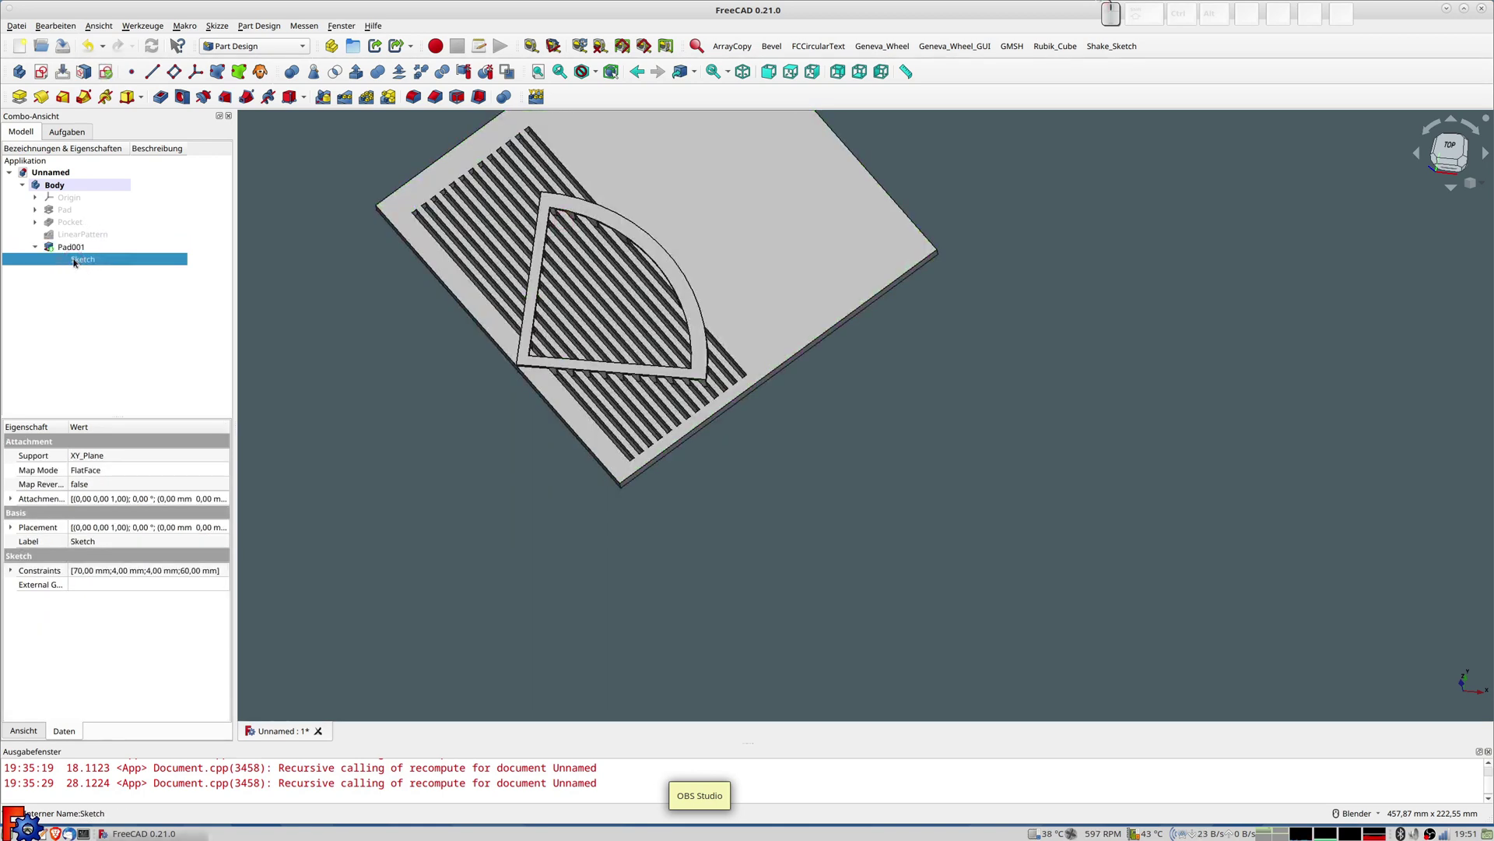
{"action": "key", "text": "ctrl"}
{"action": "key", "text": "ctrl+c"}
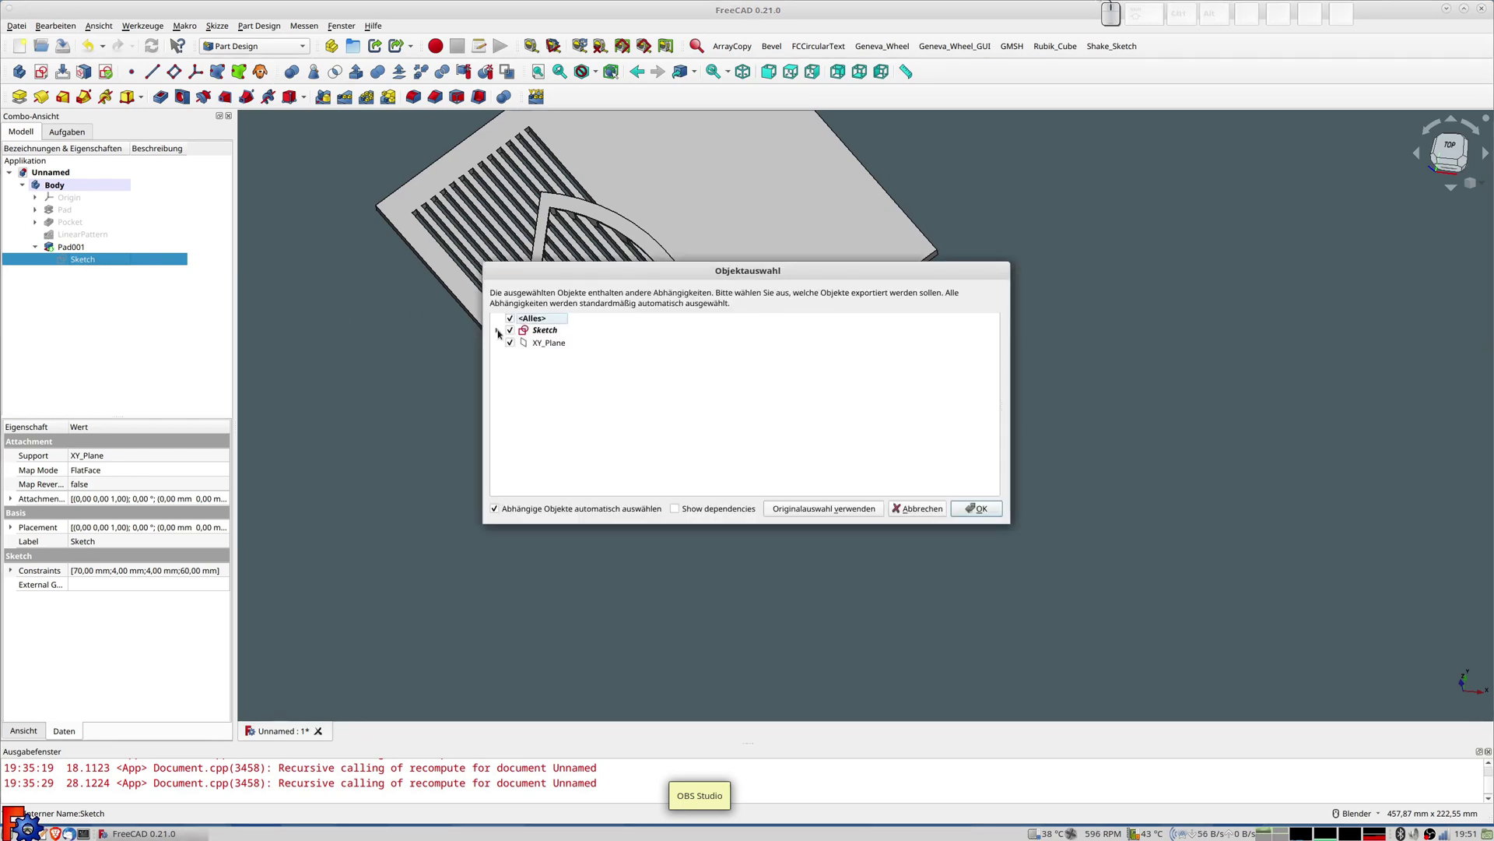
{"action": "left_click", "coordinate": [496, 331]}
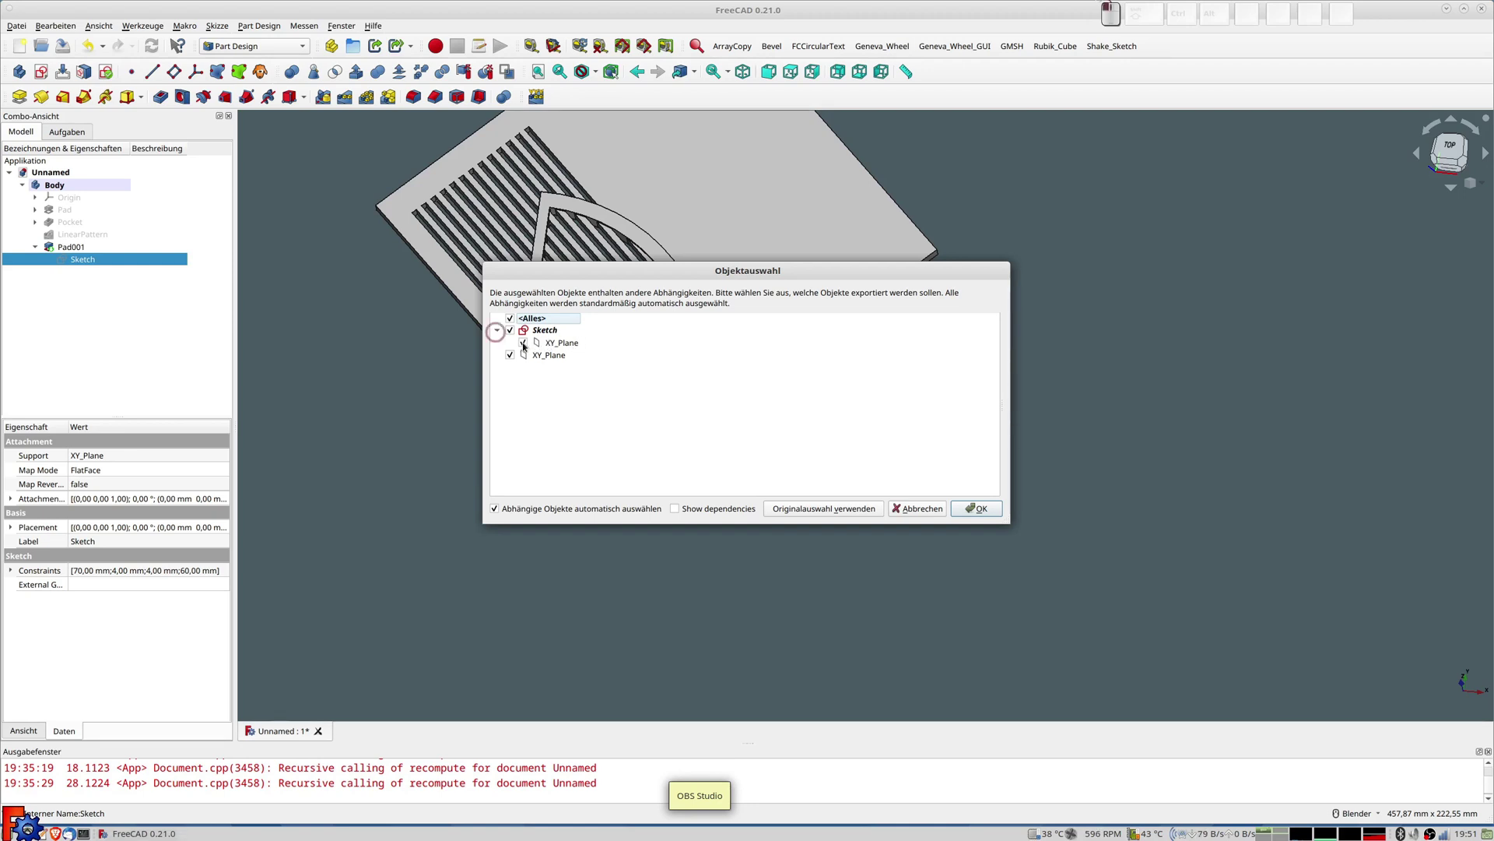
{"action": "left_click", "coordinate": [522, 343]}
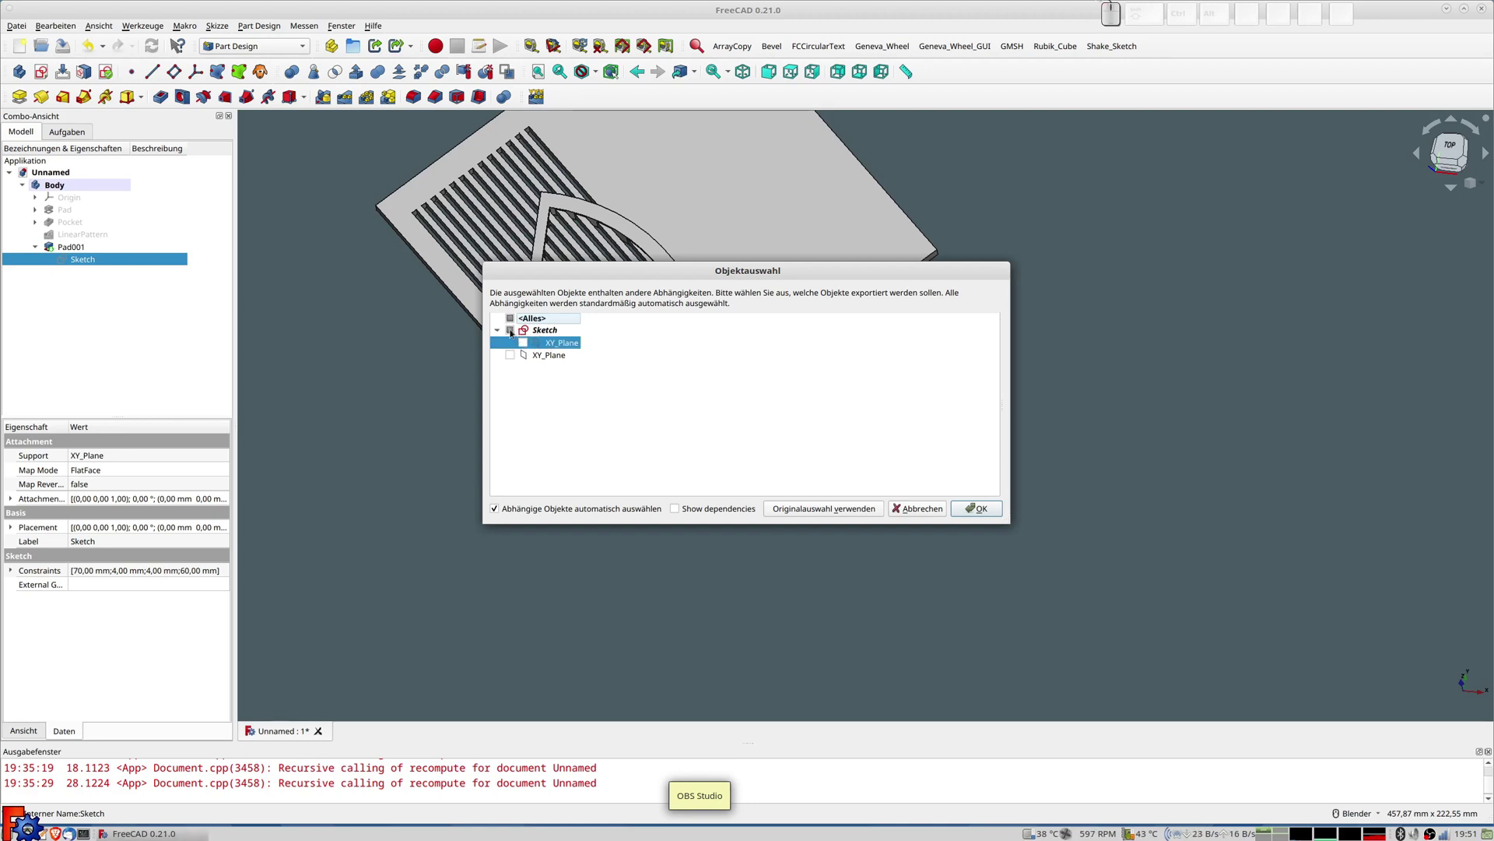
{"action": "left_click", "coordinate": [976, 508]}
Paste the copy as Sketch003 and move it into the Body
{"action": "key", "text": "ctrl"}
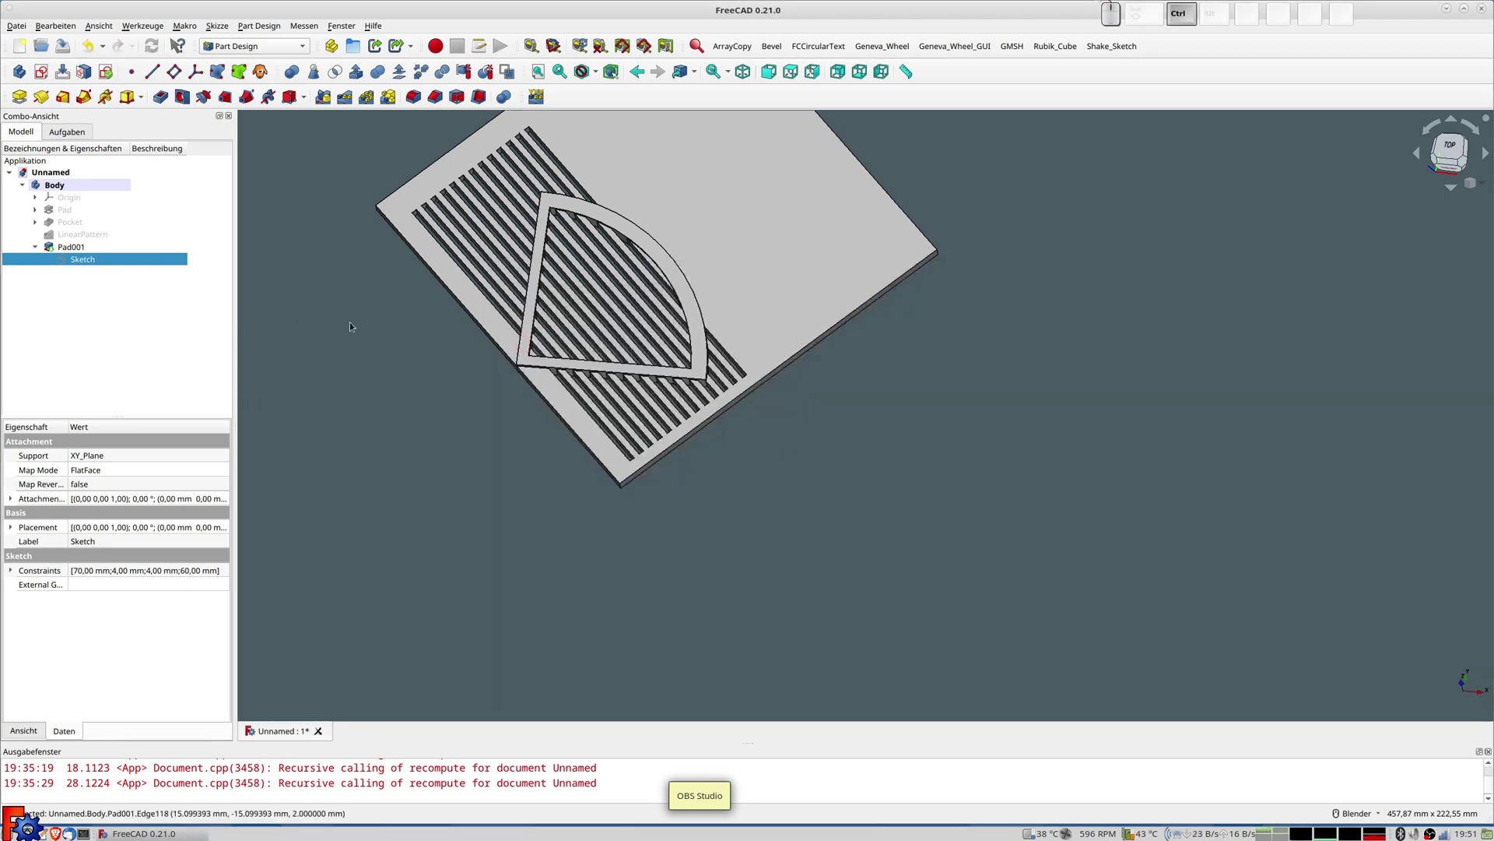
{"action": "key", "text": "ctrl+v"}
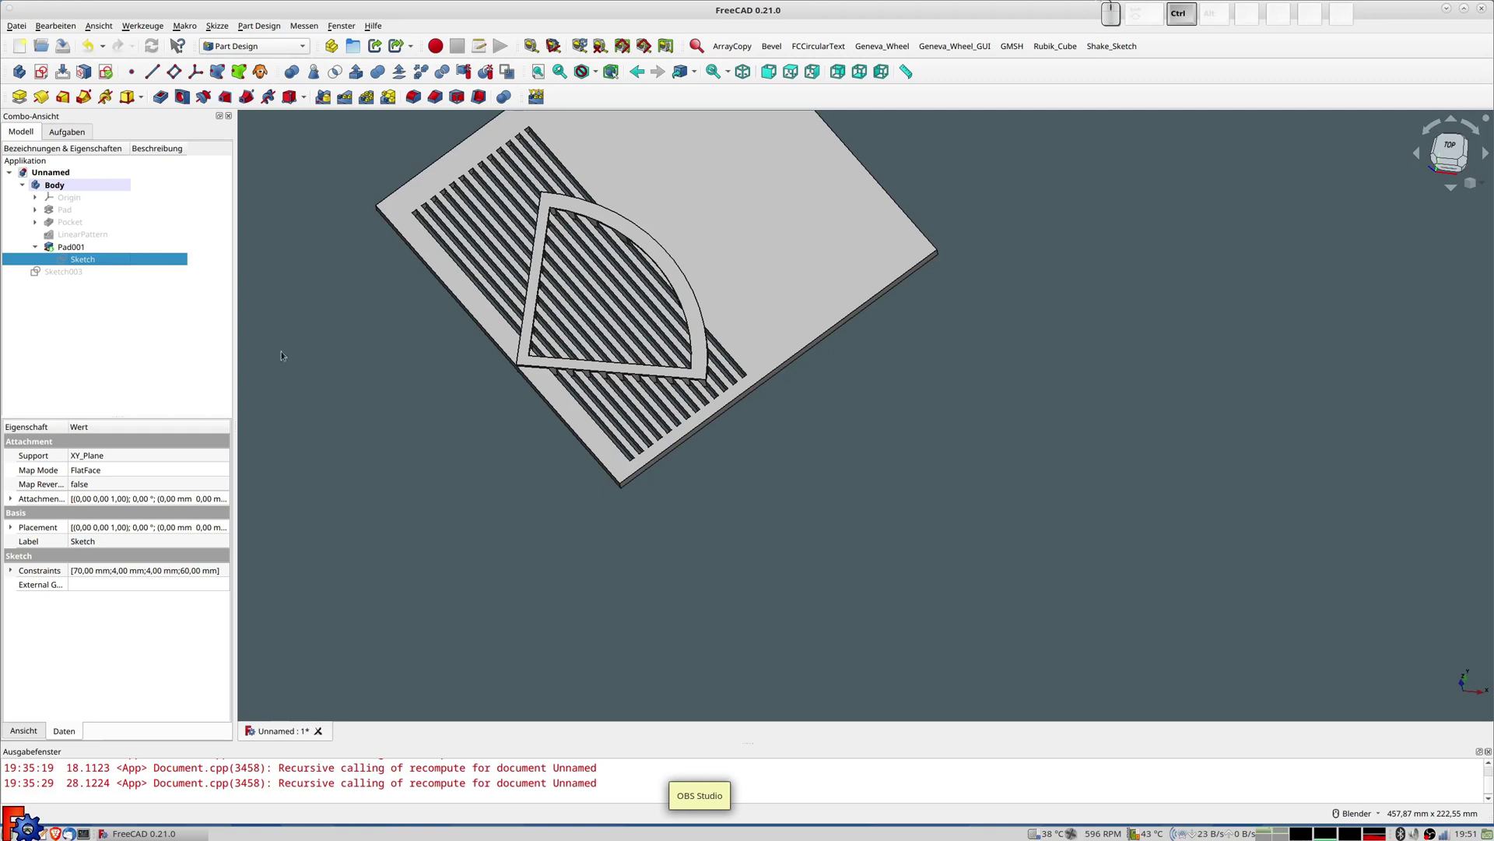
{"action": "left_click", "coordinate": [66, 272]}
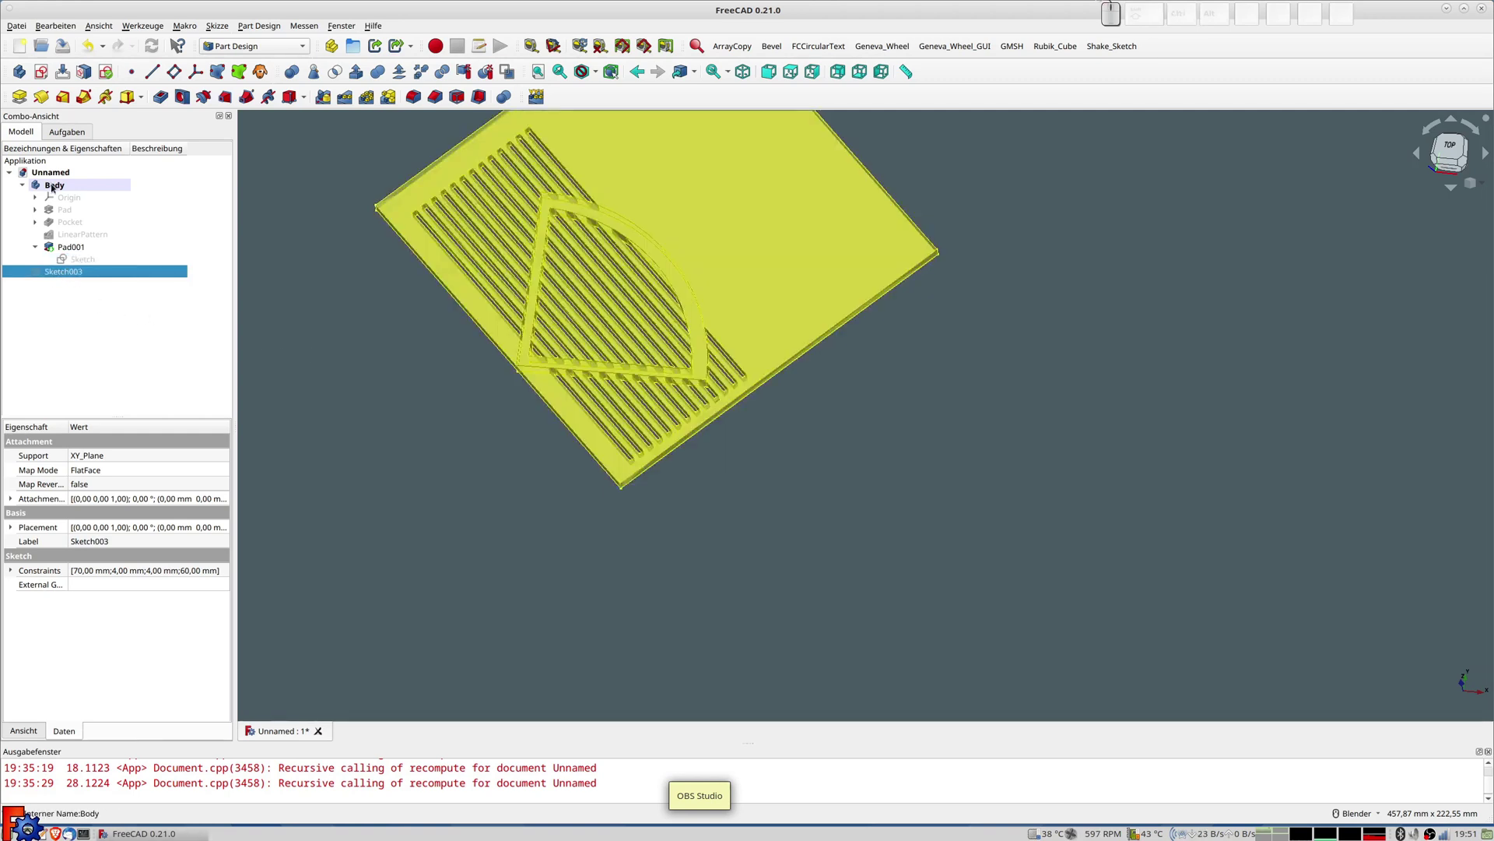
{"action": "left_click_drag", "start_coordinate": [55, 274], "coordinate": [65, 186]}
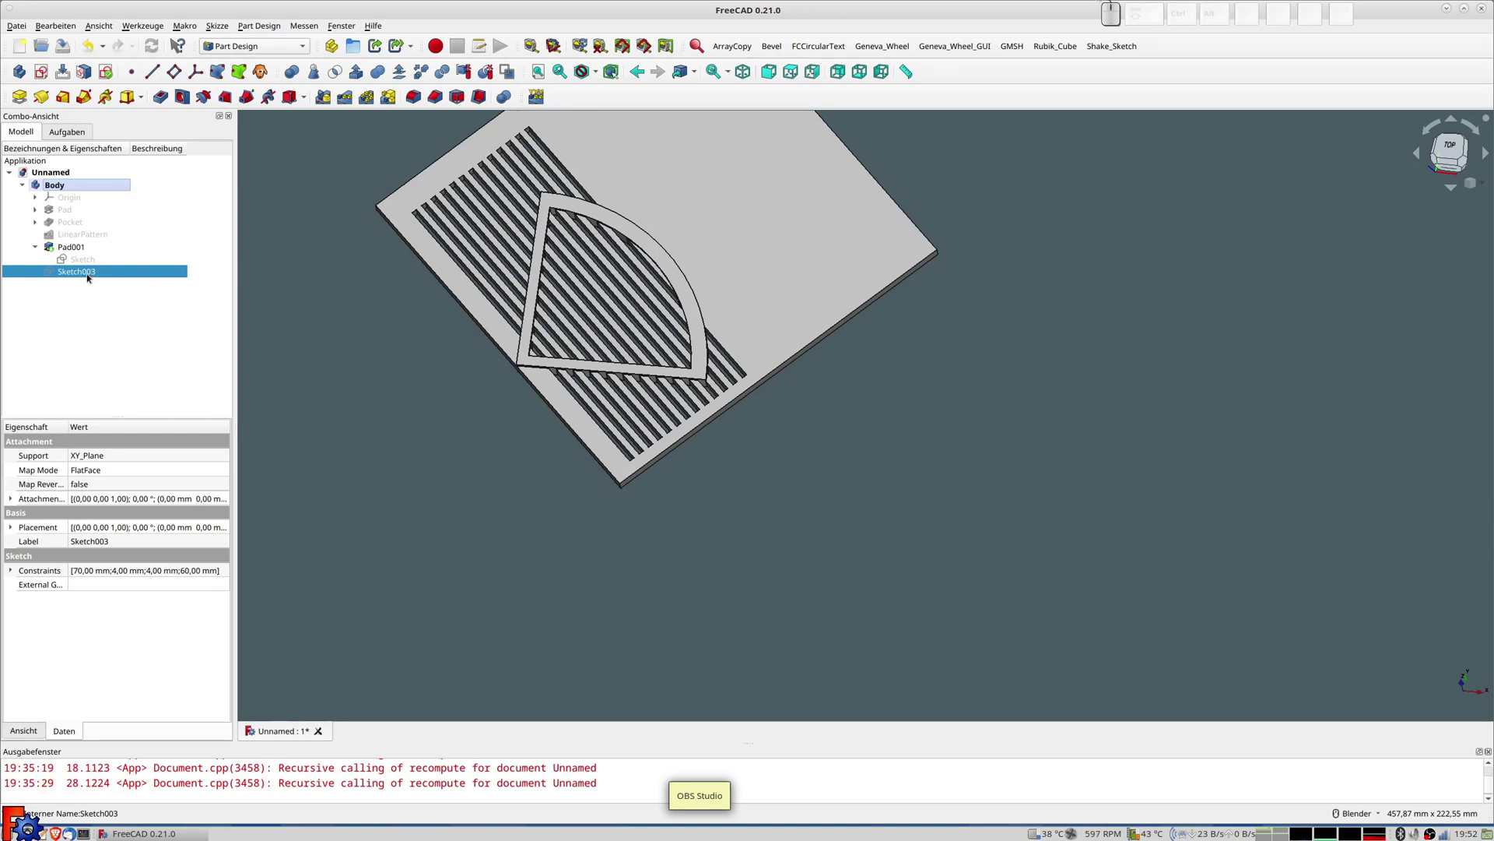
Open Sketch003 in section view and begin selecting its inner lines and arc
{"action": "double_click", "coordinate": [85, 276]}
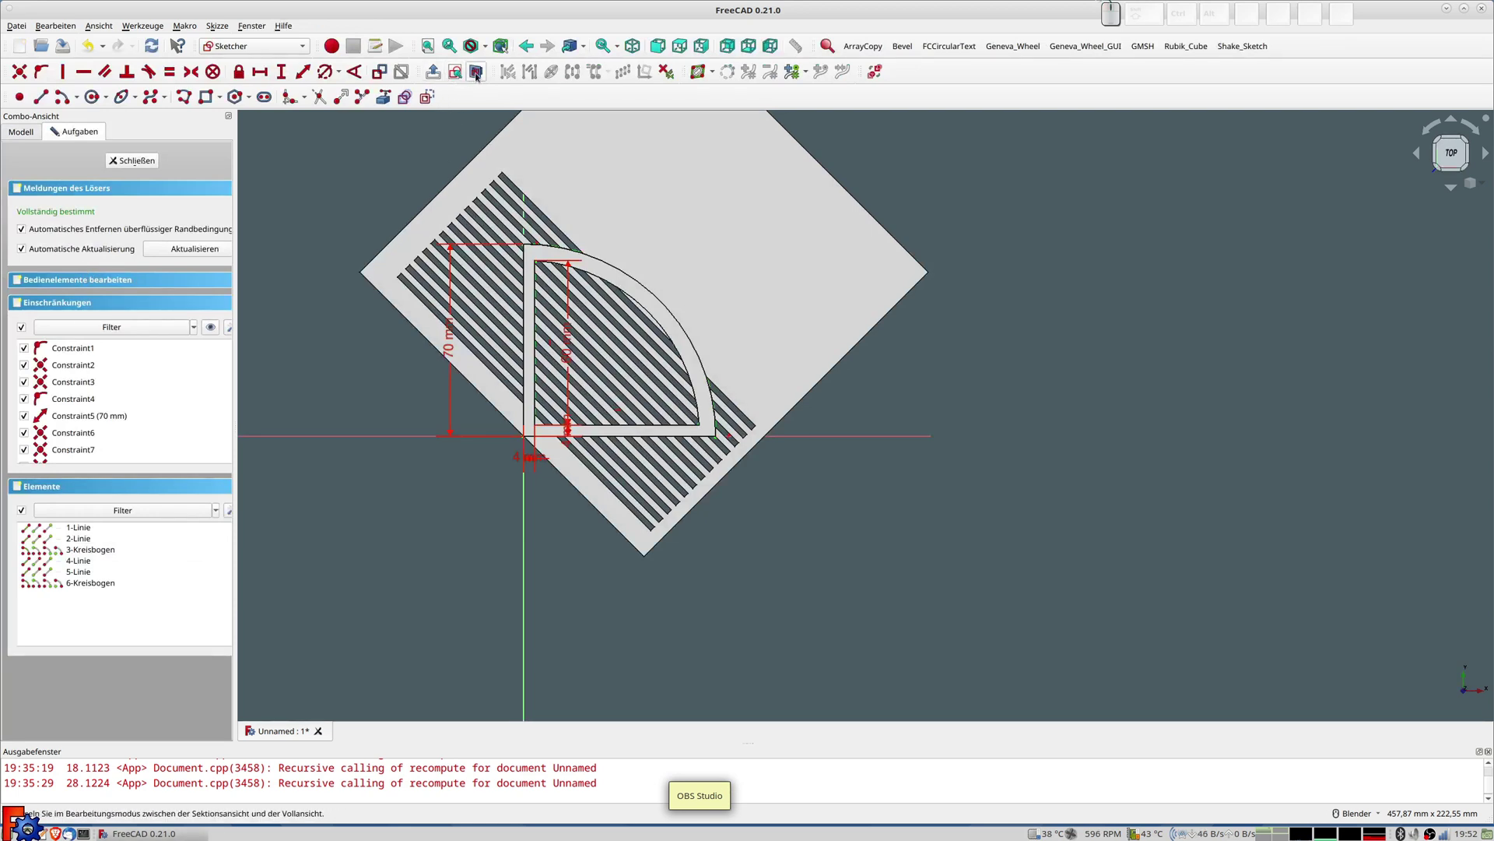
{"action": "left_click", "coordinate": [476, 72]}
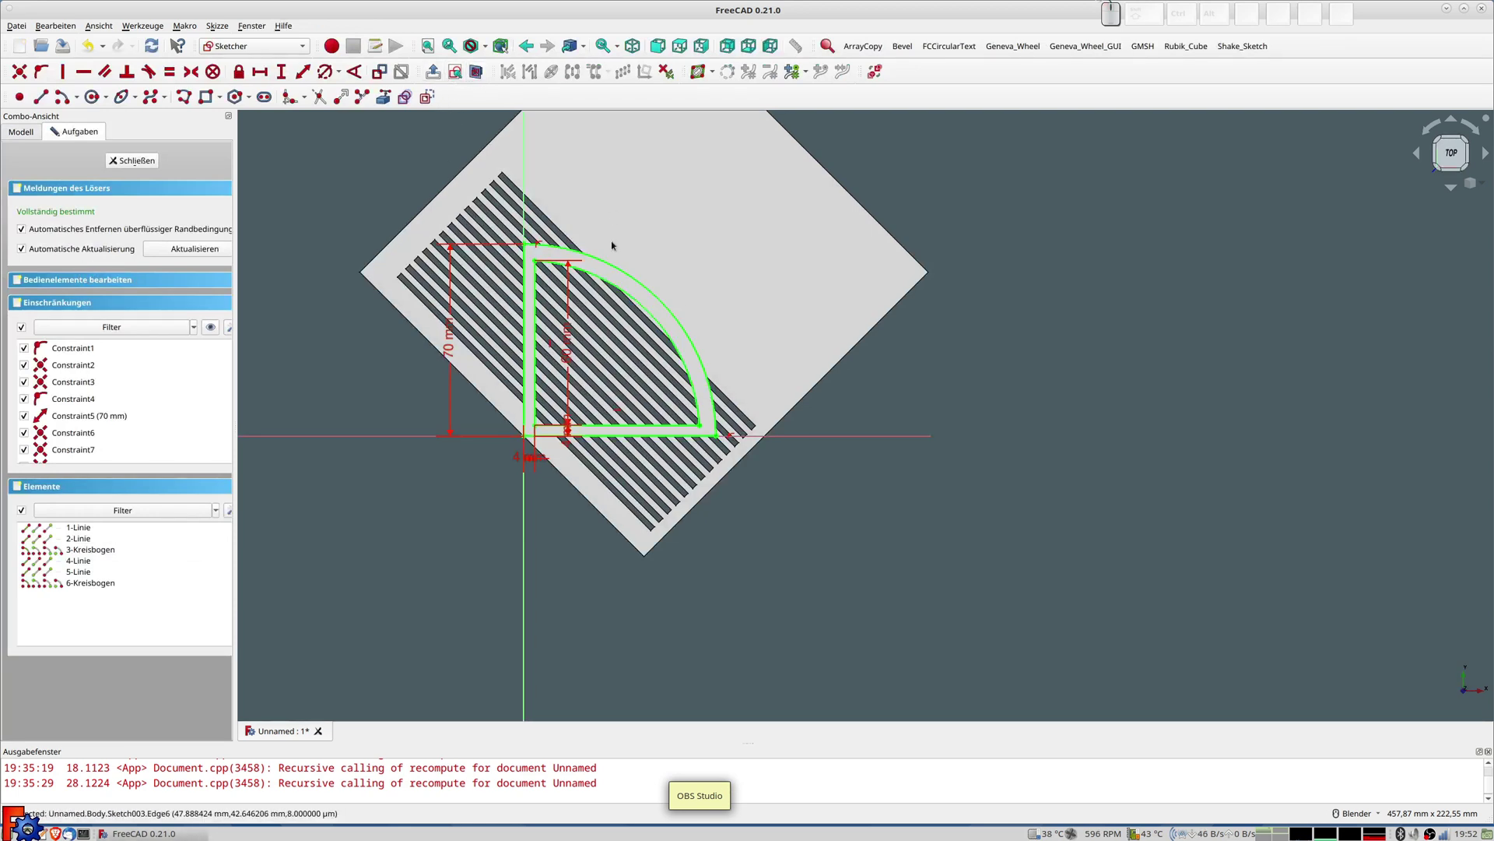
{"action": "left_click", "coordinate": [584, 274]}
{"action": "left_click", "coordinate": [538, 328]}
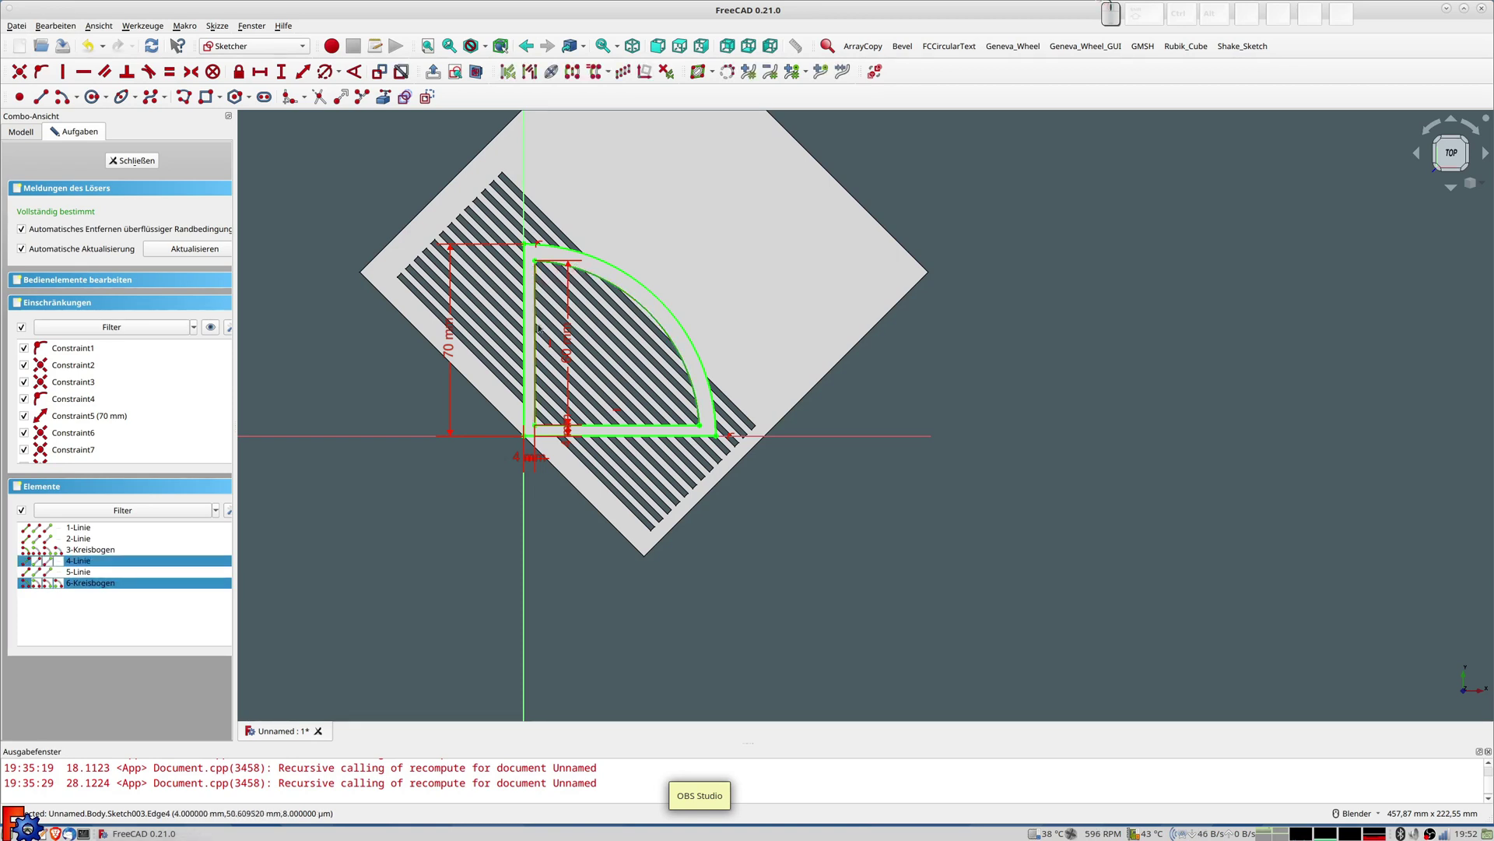
{"action": "left_click", "coordinate": [622, 425]}
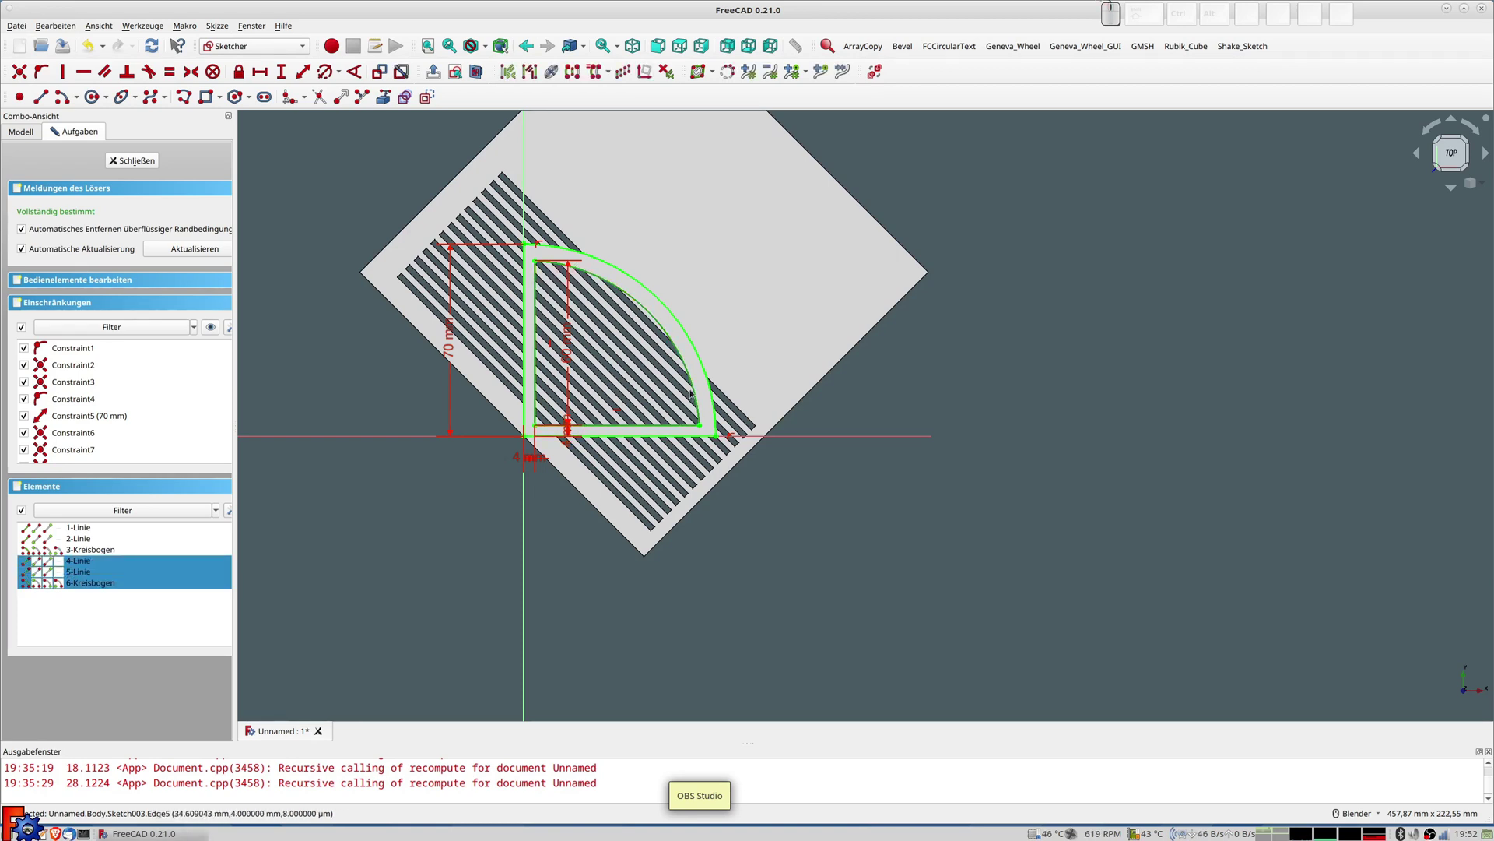
{"action": "left_click", "coordinate": [693, 384]}
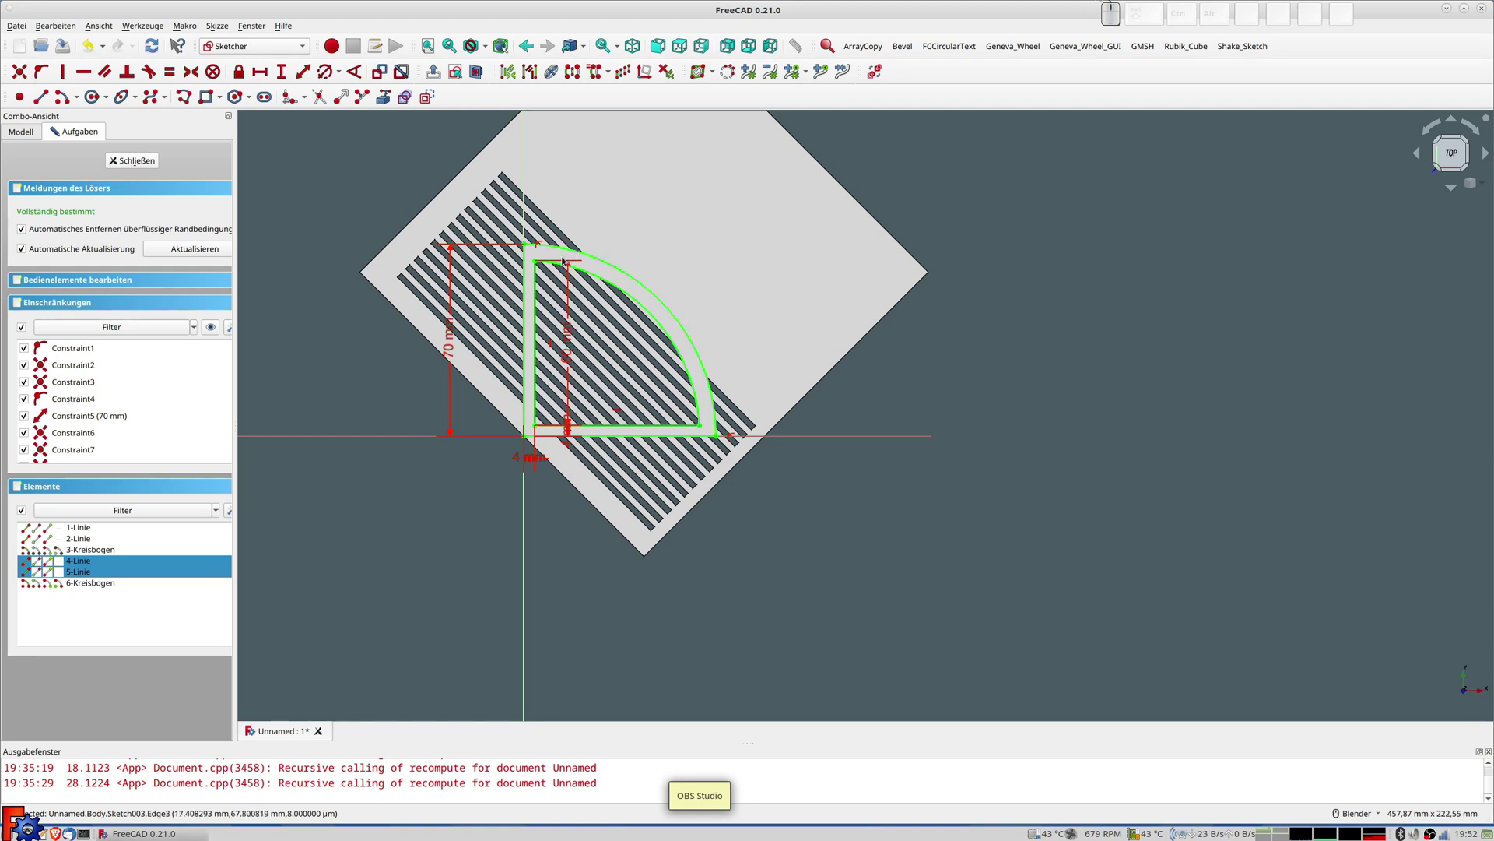
Make the inner vertical line, inner bottom line and inner arc construction geometry
{"action": "scroll", "coordinate": [616, 297], "scroll_direction": "up", "scroll_amount": 2}
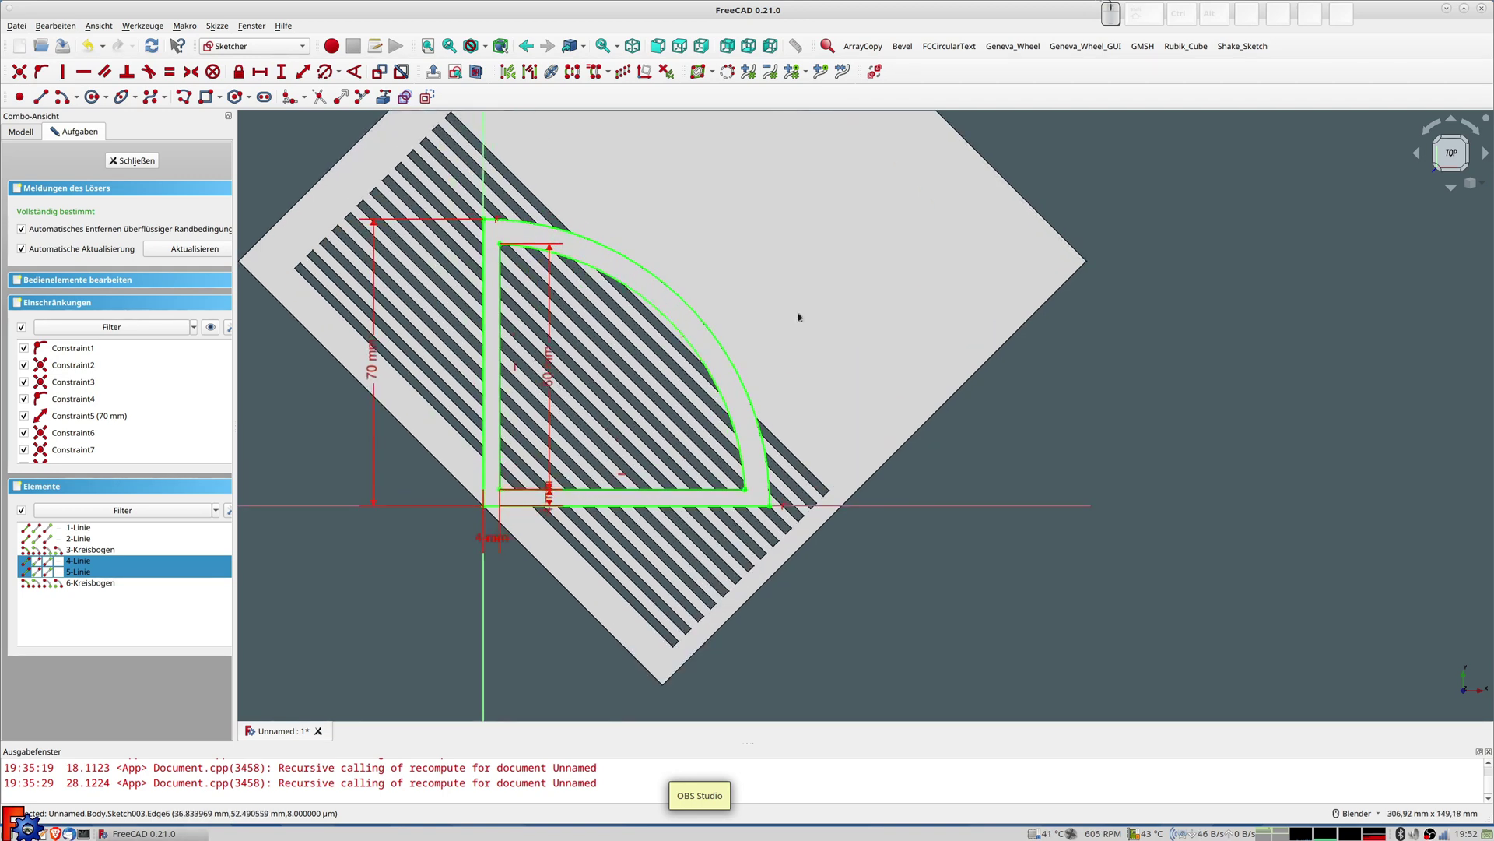
{"action": "left_click", "coordinate": [1011, 418]}
{"action": "left_click", "coordinate": [500, 350]}
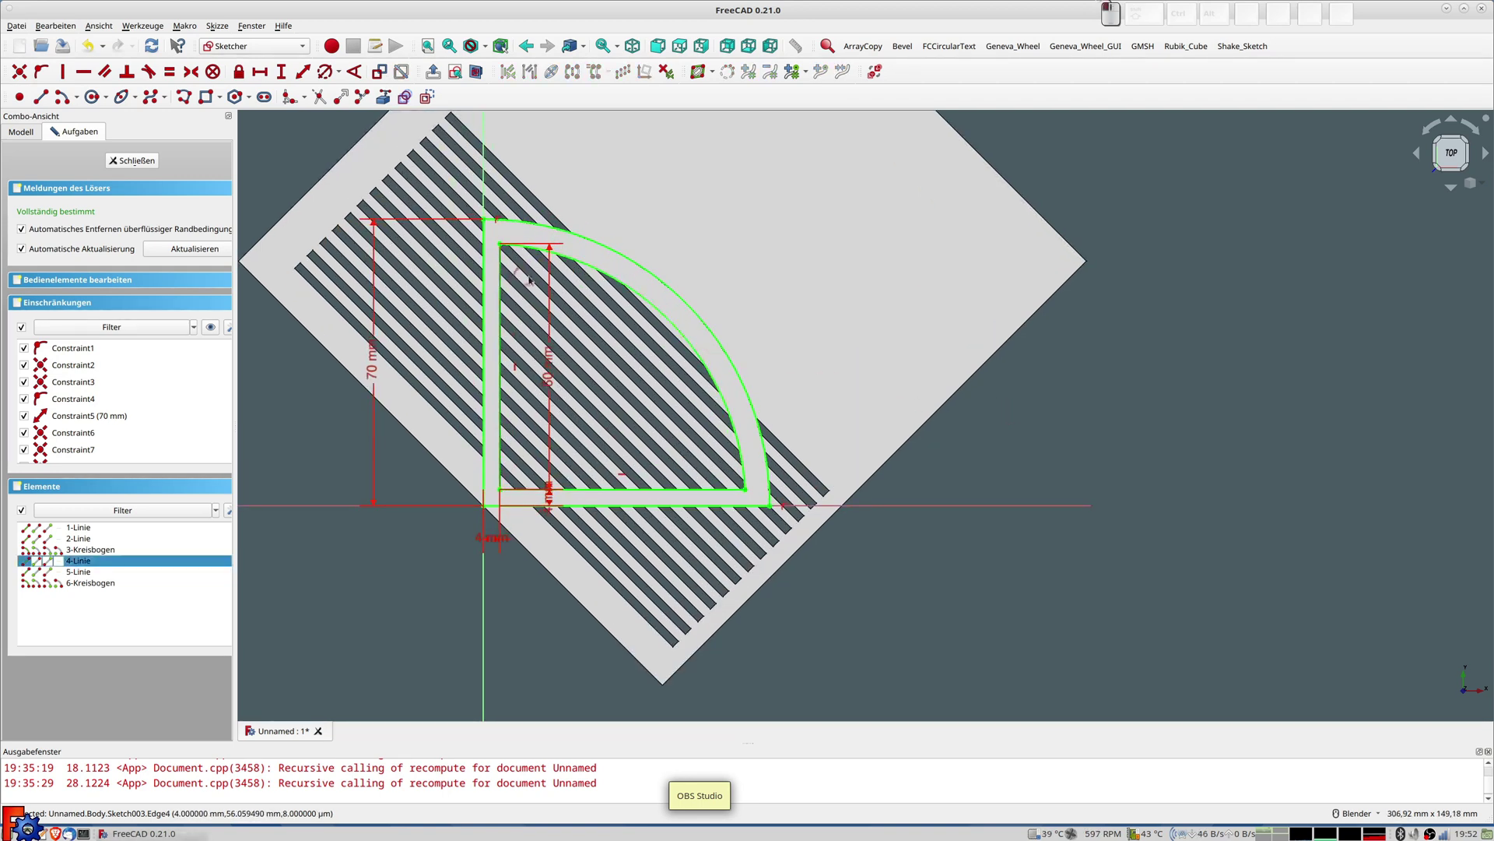
{"action": "left_click", "coordinate": [606, 277]}
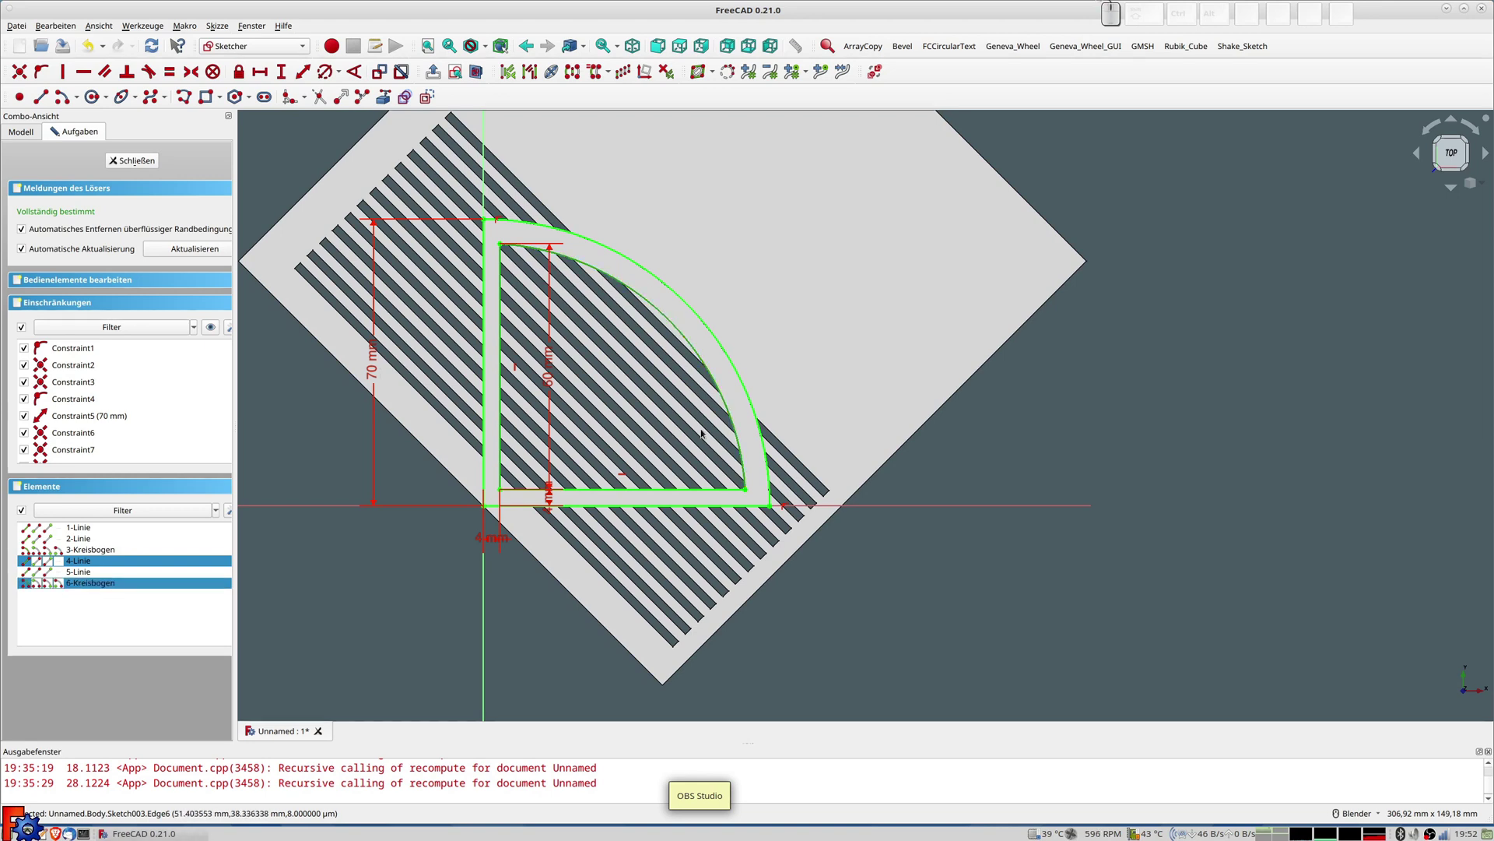
{"action": "left_click", "coordinate": [665, 490]}
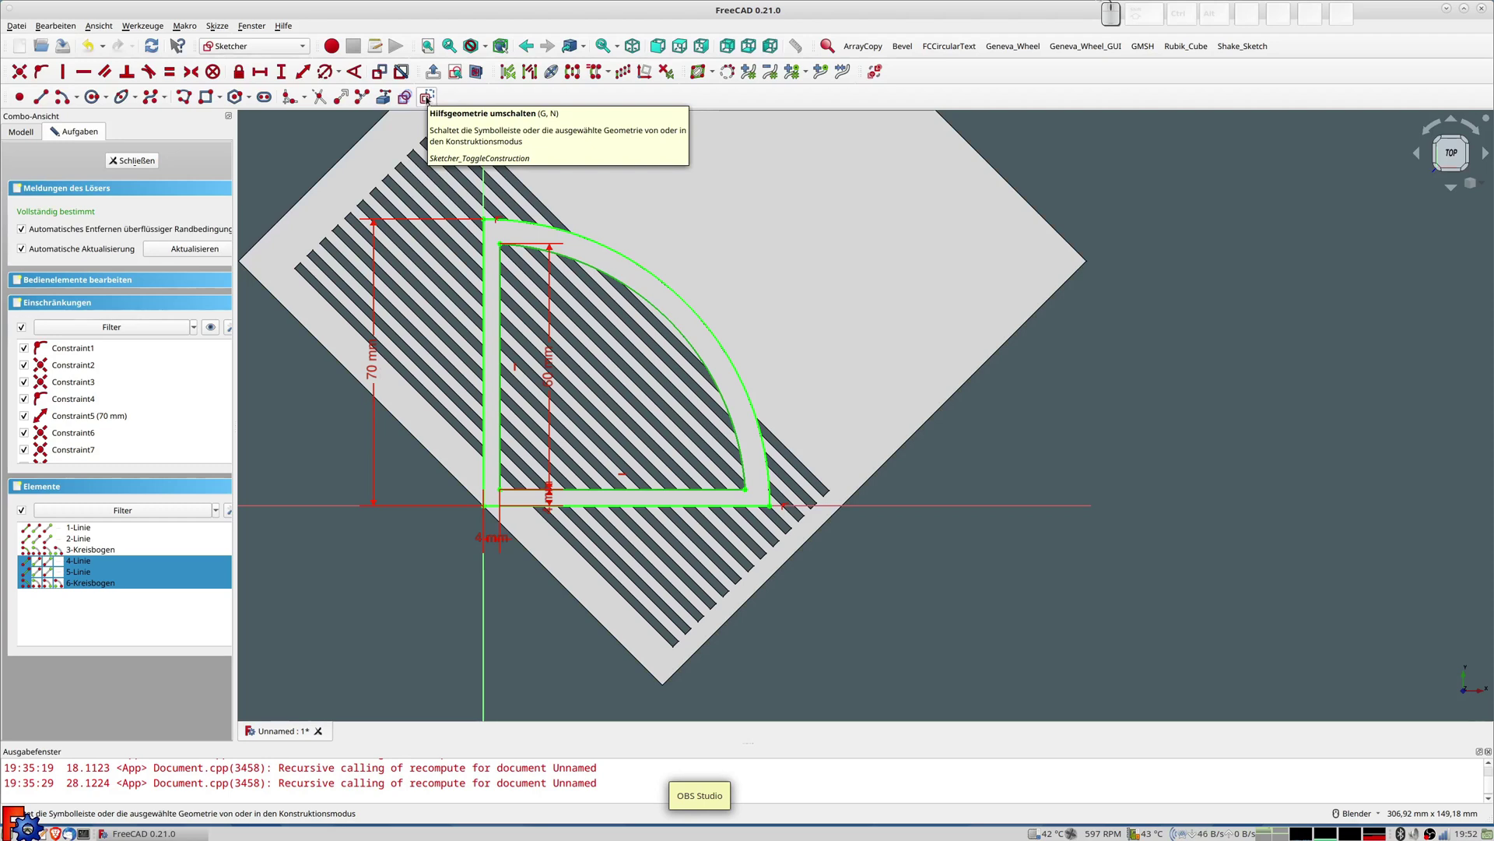
{"action": "left_click", "coordinate": [427, 98]}
{"action": "left_click", "coordinate": [1053, 403]}
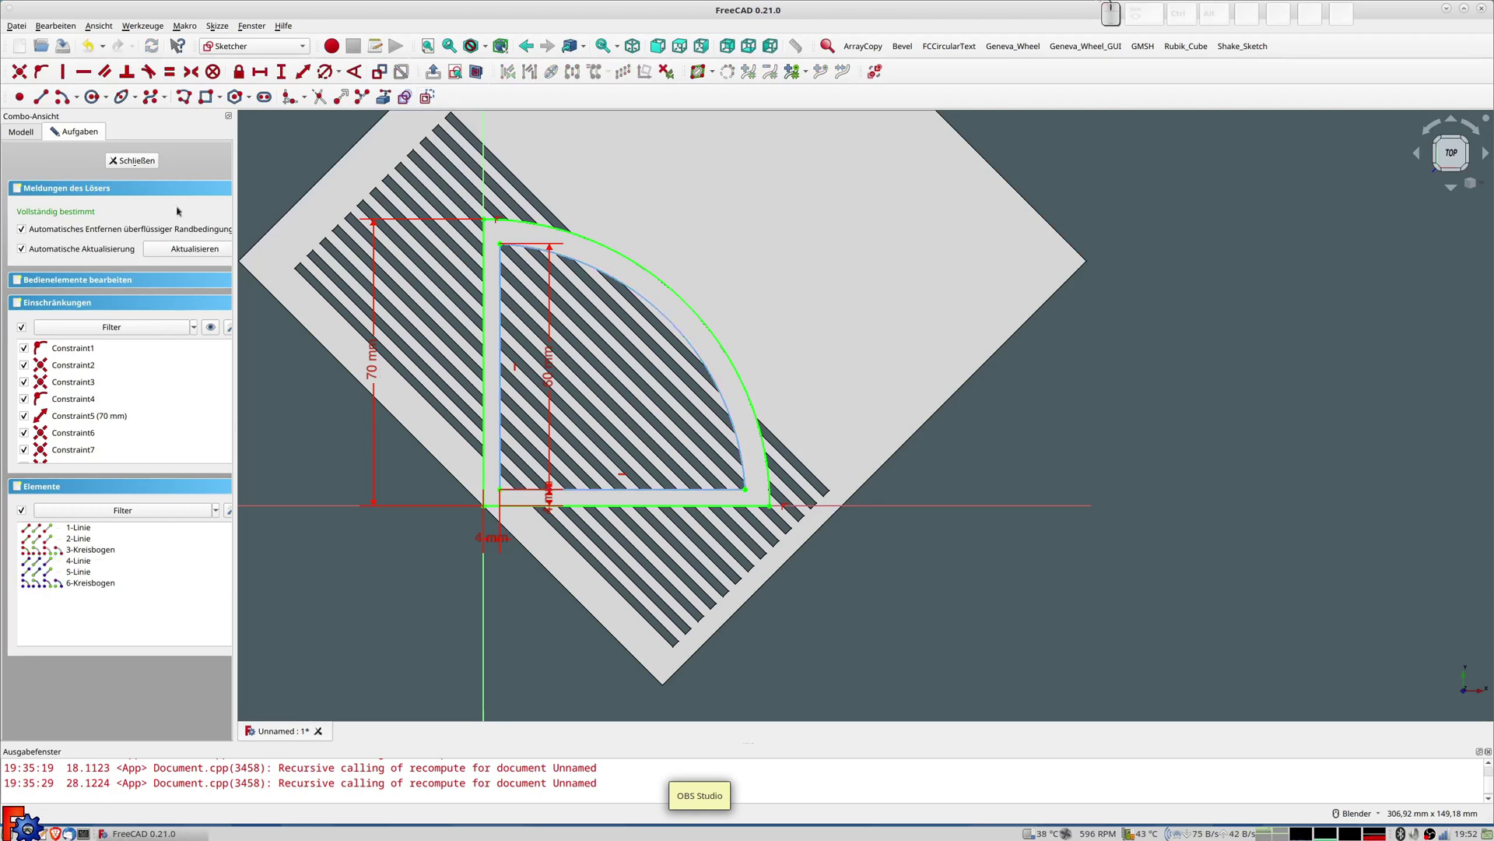
{"action": "scroll", "coordinate": [346, 306], "scroll_direction": "down", "scroll_amount": 4}
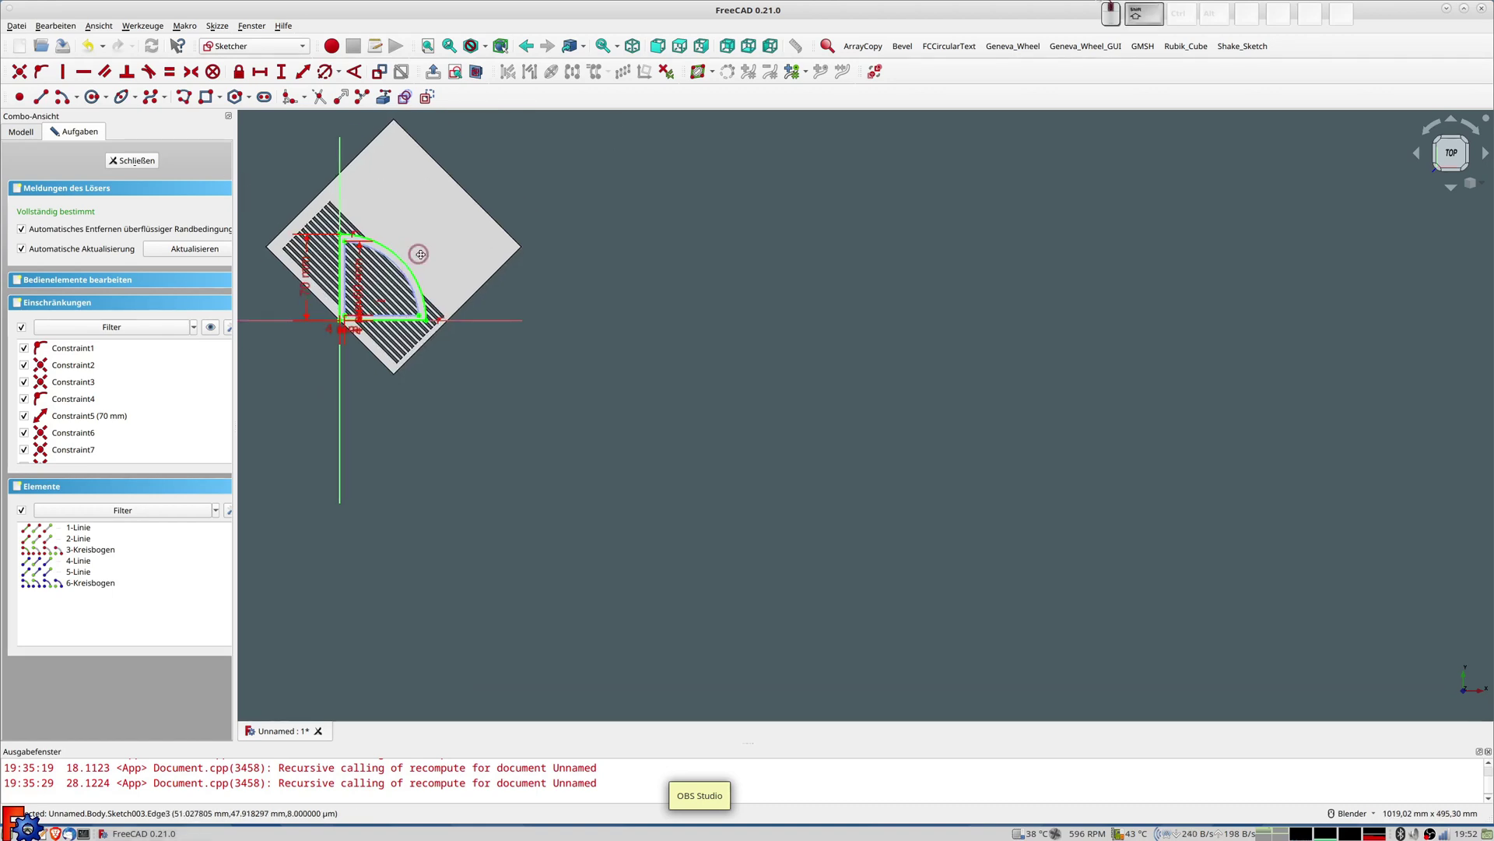
{"action": "middle_click_drag", "start_coordinate": [425, 251], "coordinate": [654, 332], "text": "shift"}
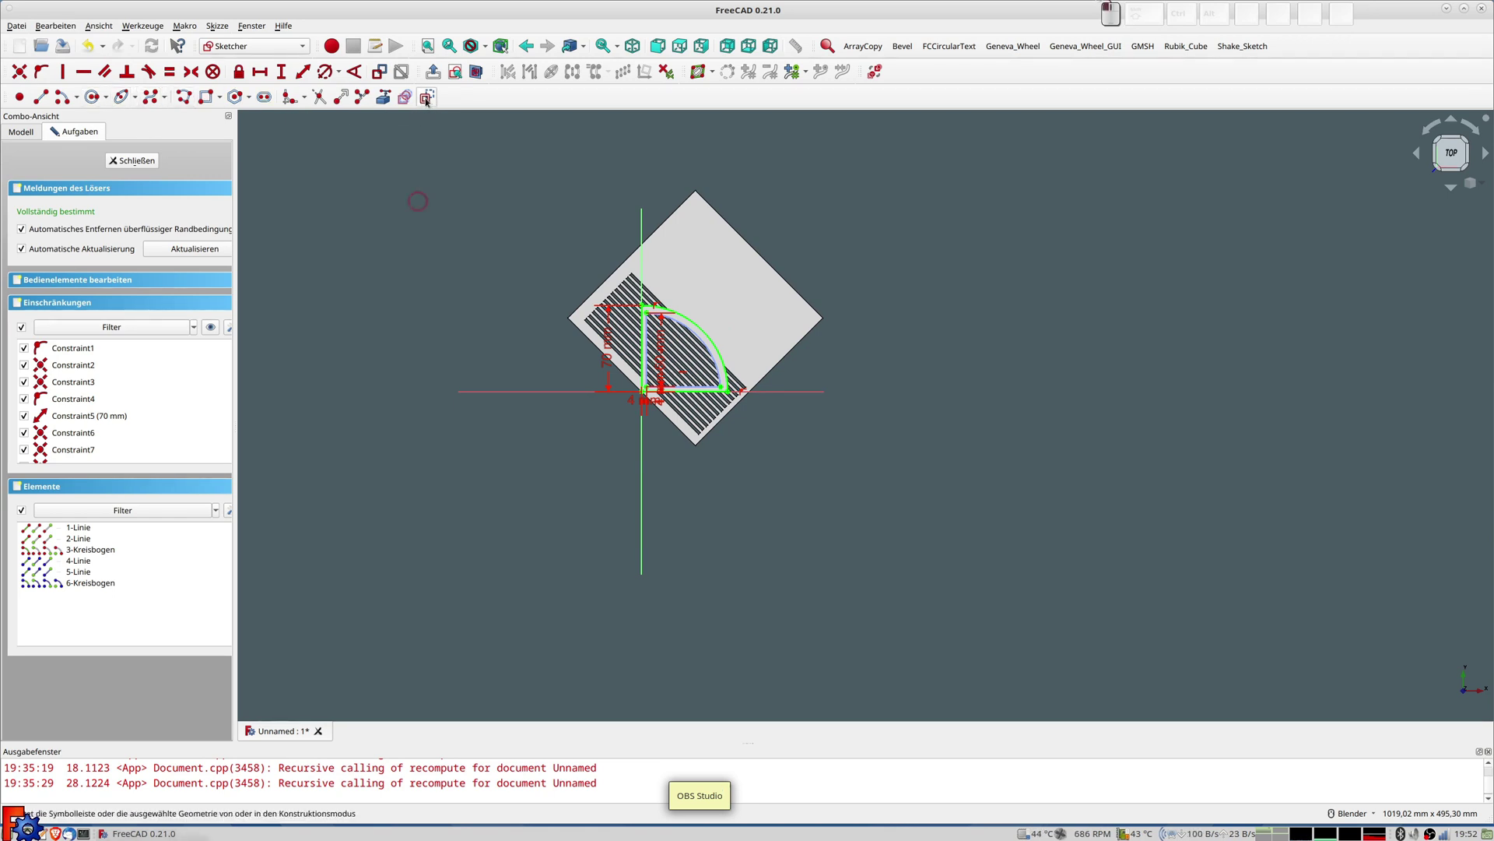
Draw a rectangle enclosing the whole plate in Sketch003 and close the Sketcher
{"action": "left_click", "coordinate": [87, 99]}
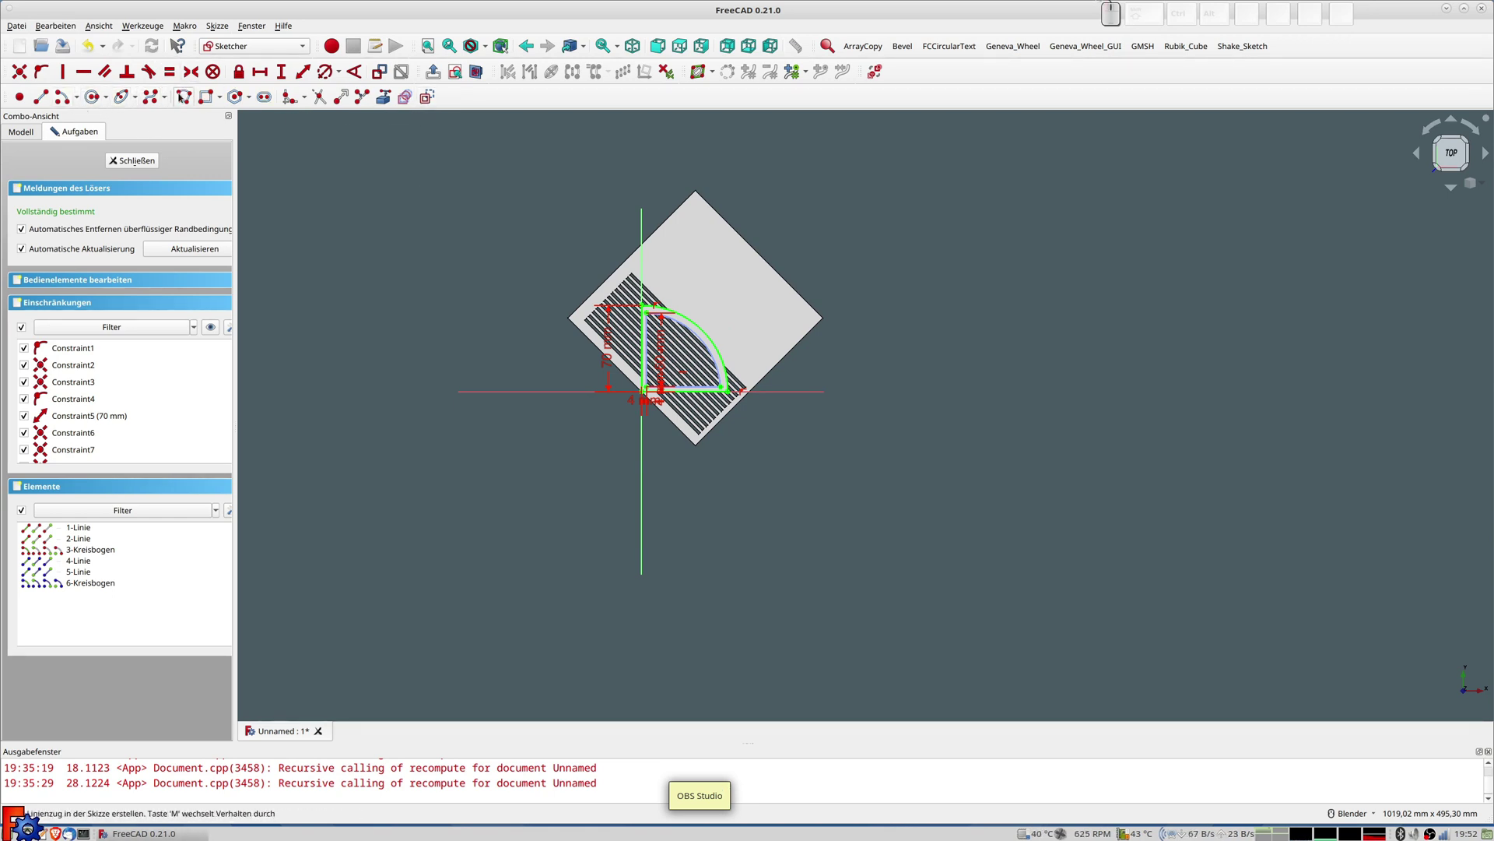
{"action": "left_click", "coordinate": [529, 166]}
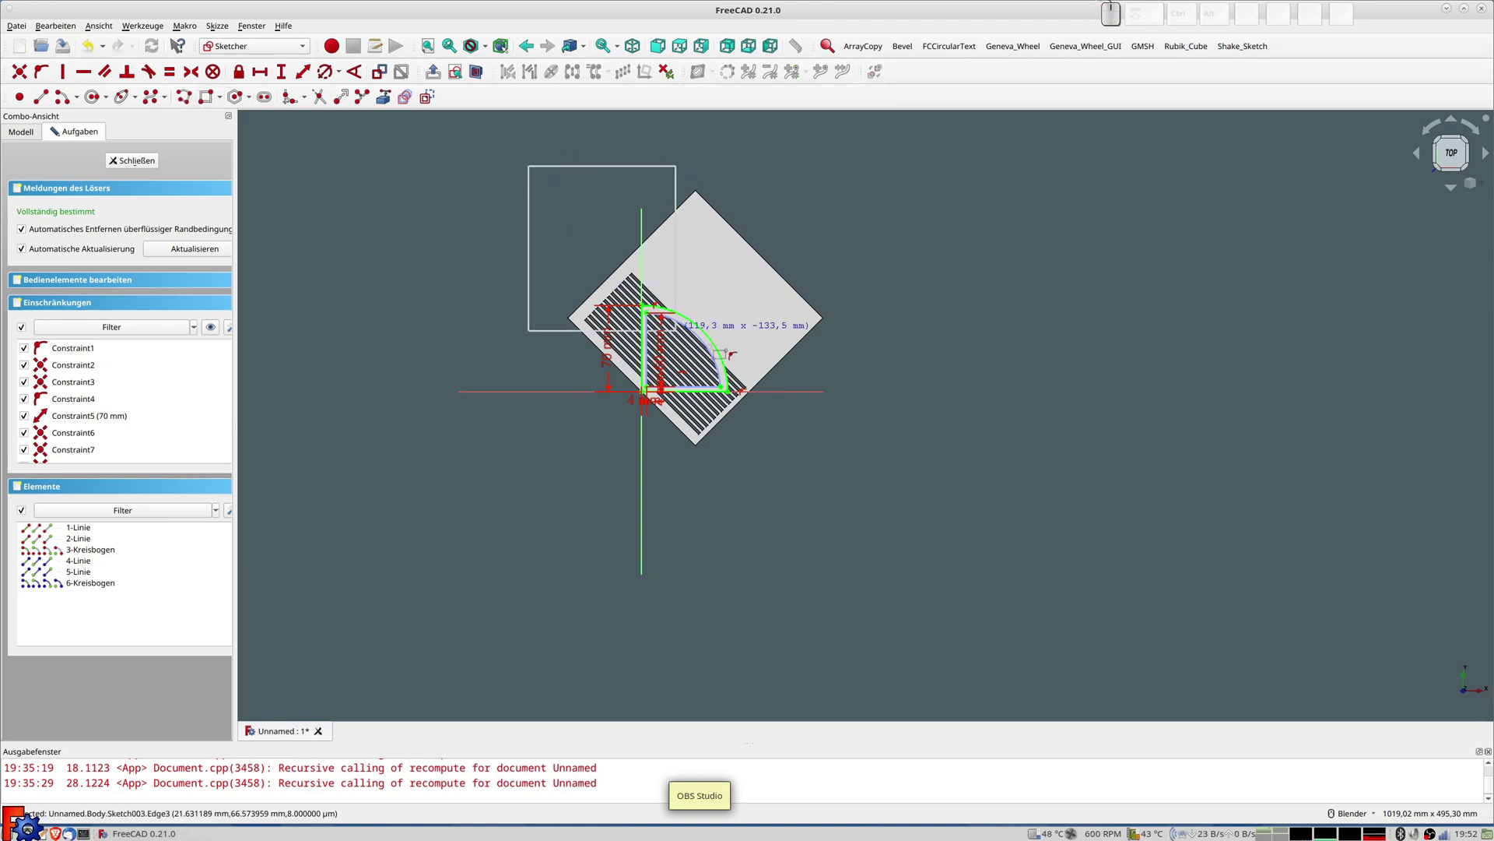
{"action": "left_click", "coordinate": [844, 459]}
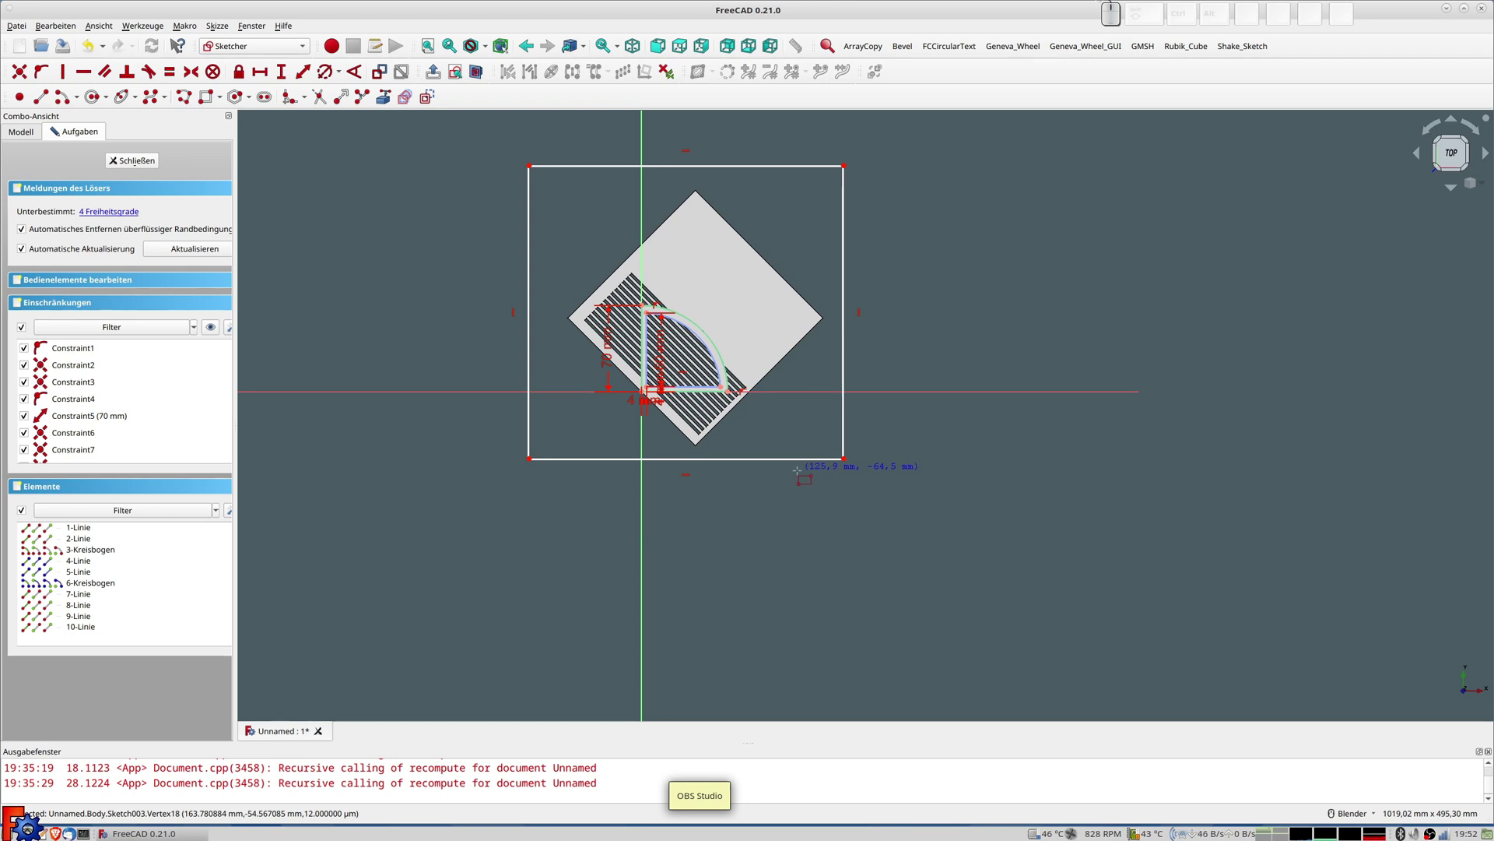
{"action": "left_click", "coordinate": [142, 162]}
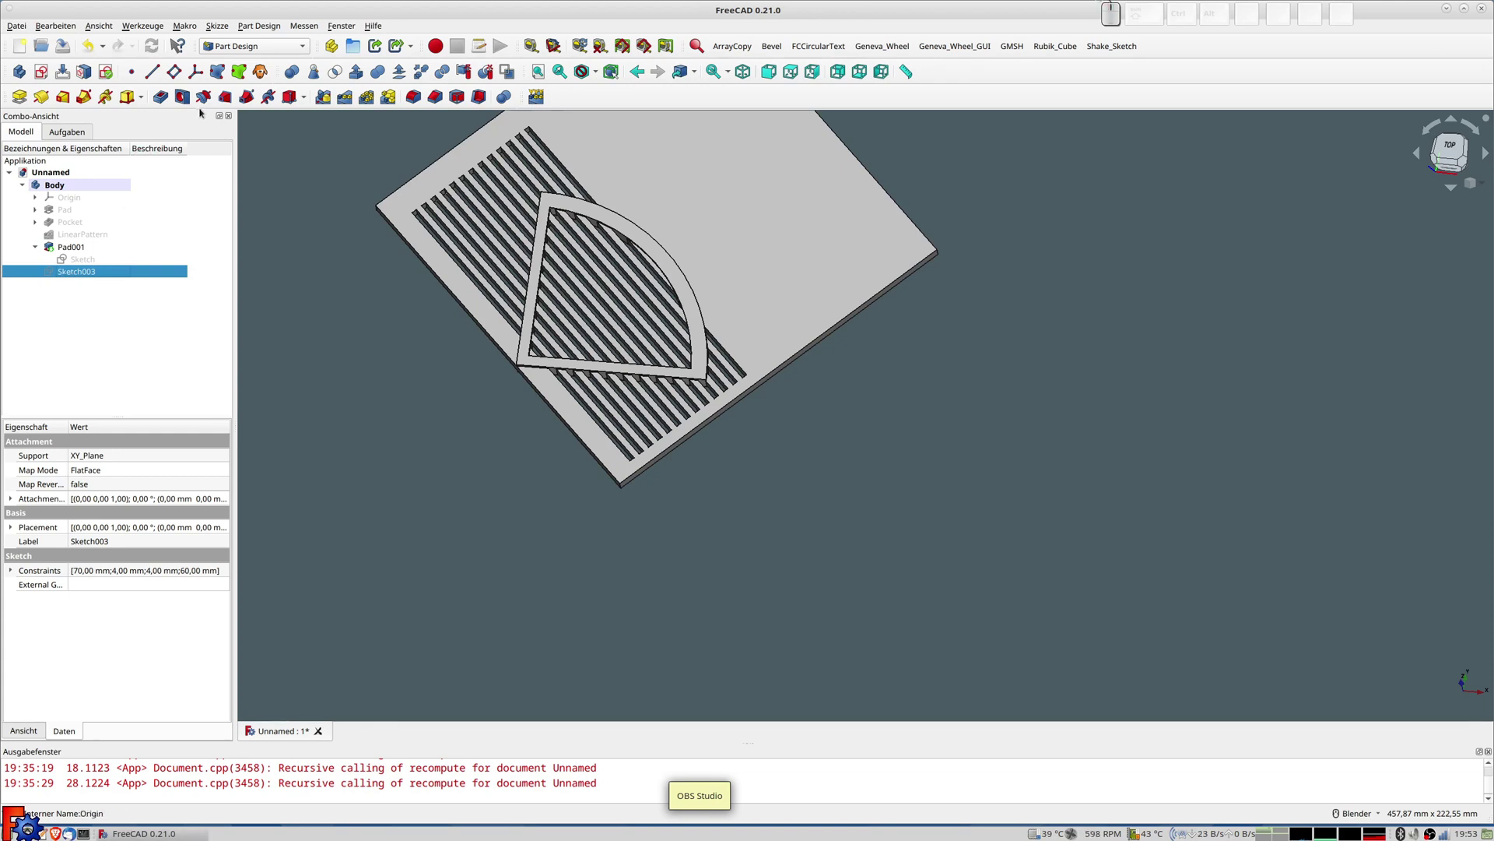
Create Pocket001 from Sketch003, symmetric and through all, removing the plate outside the quarter circle
{"action": "left_click", "coordinate": [161, 98]}
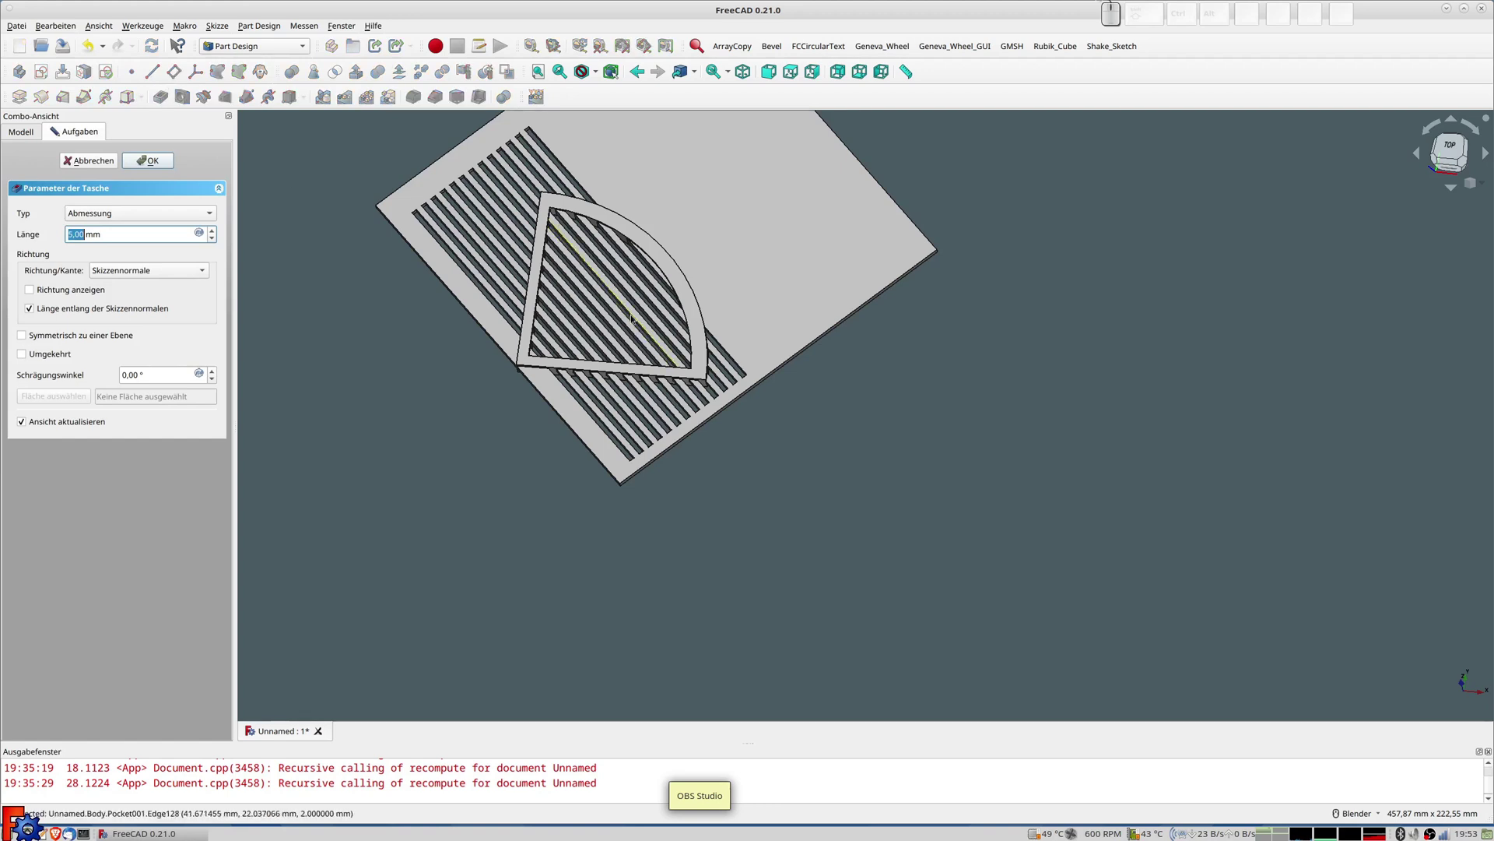
{"action": "mouse_move", "coordinate": [526, 460]}
{"action": "middle_mouse_down"}
{"action": "mouse_move", "coordinate": [693, 350]}
{"action": "mouse_move", "coordinate": [856, 331]}
{"action": "mouse_move", "coordinate": [797, 324]}
{"action": "mouse_move", "coordinate": [713, 369]}
{"action": "mouse_move", "coordinate": [683, 364]}
{"action": "middle_mouse_up"}
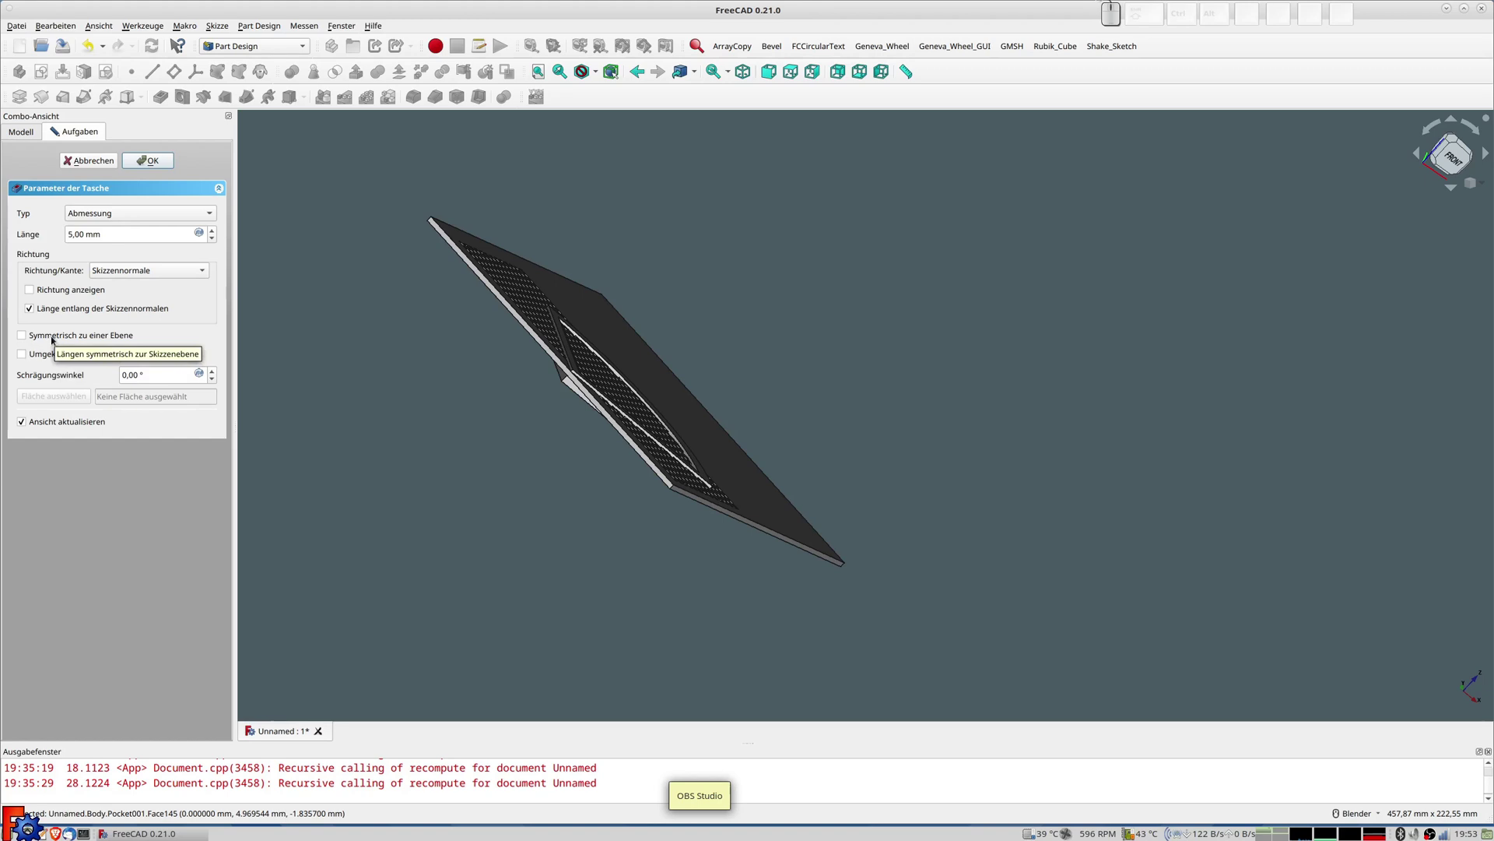
{"action": "left_click", "coordinate": [52, 338]}
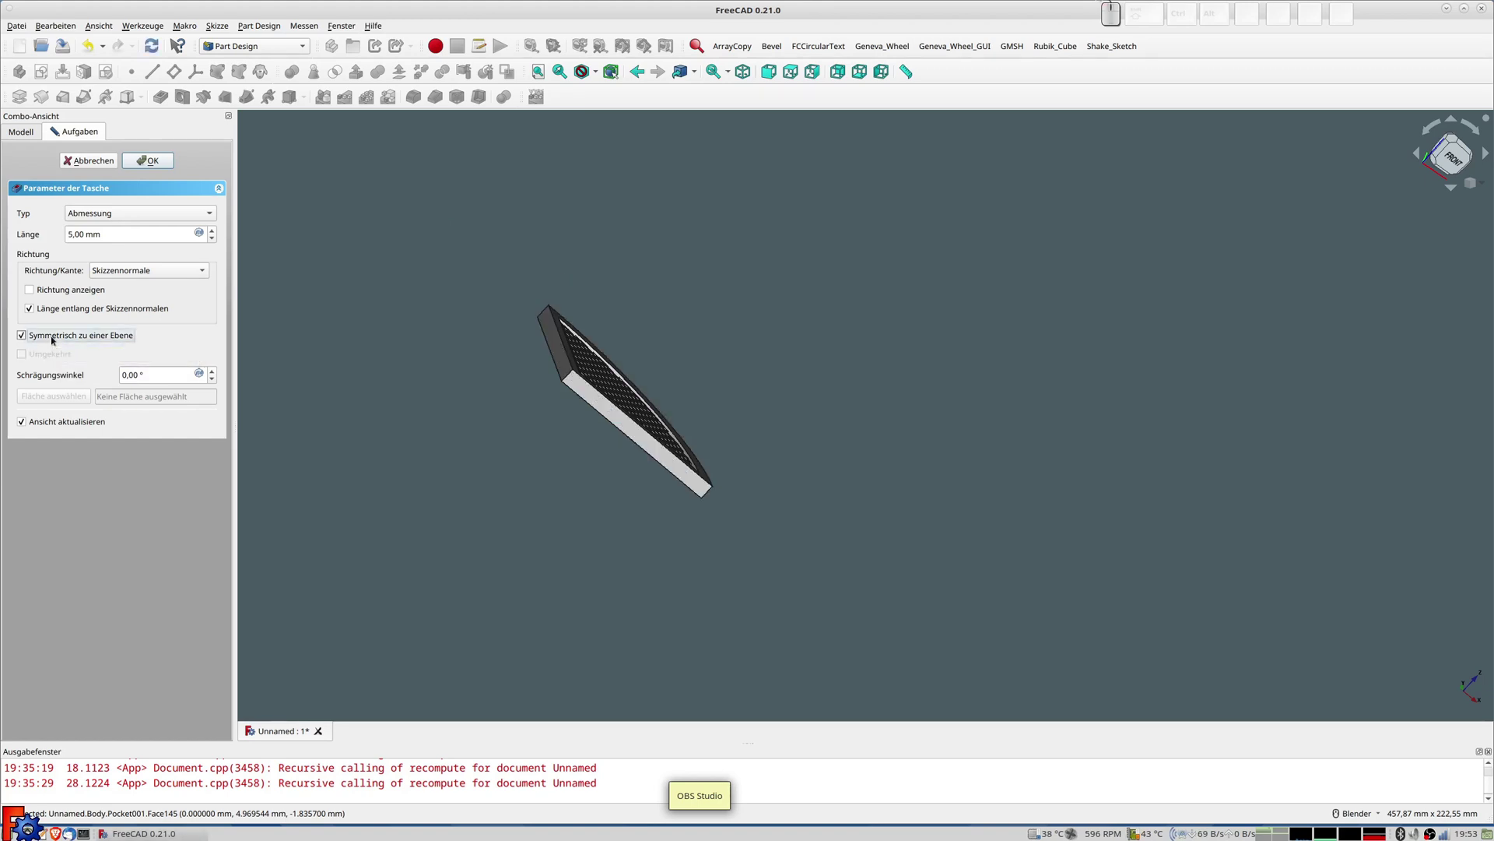
{"action": "left_click", "coordinate": [123, 208]}
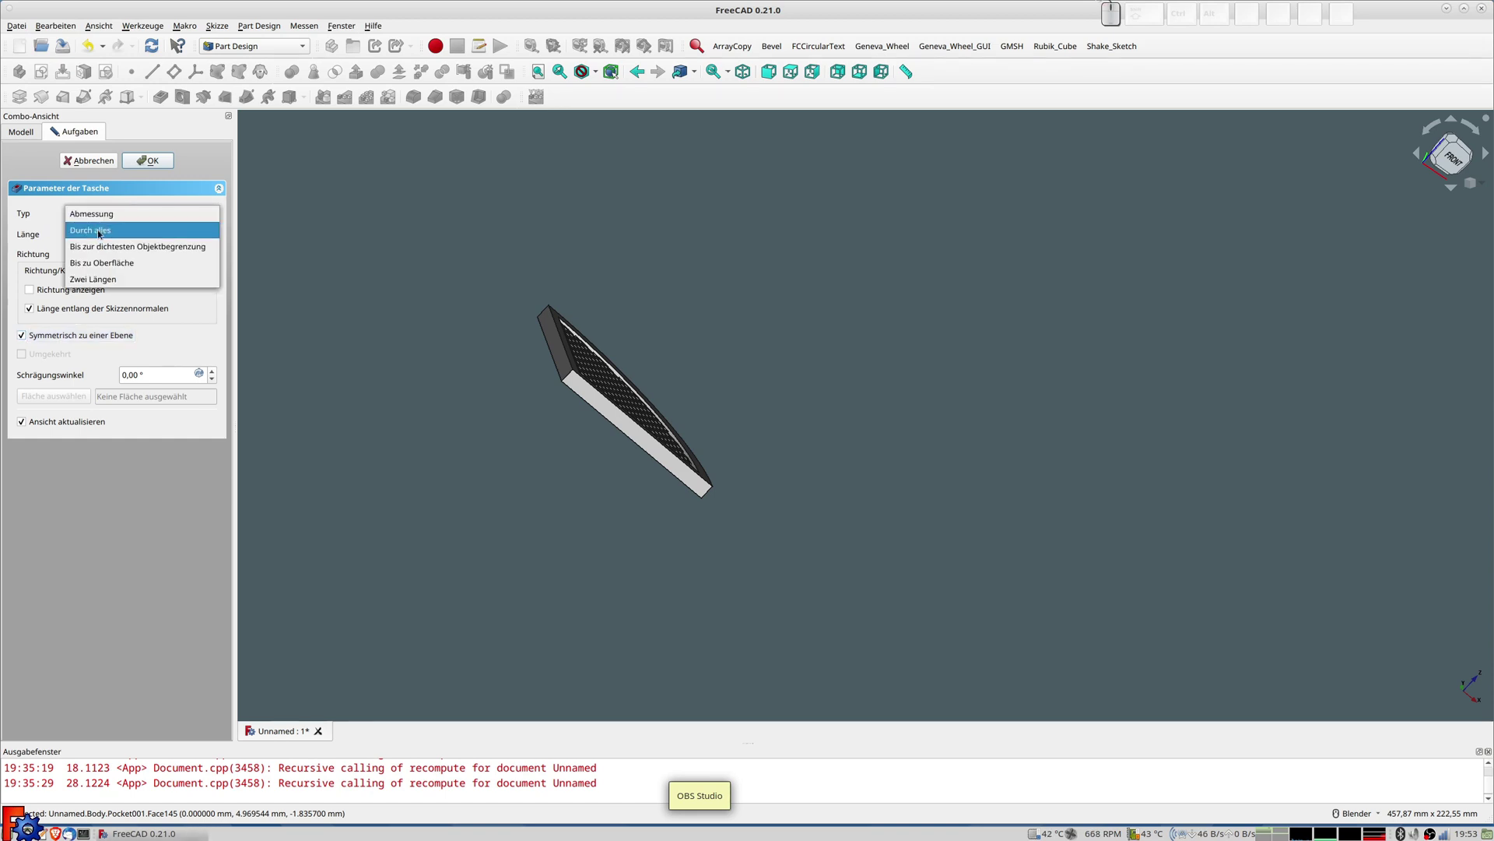
{"action": "left_click", "coordinate": [117, 227]}
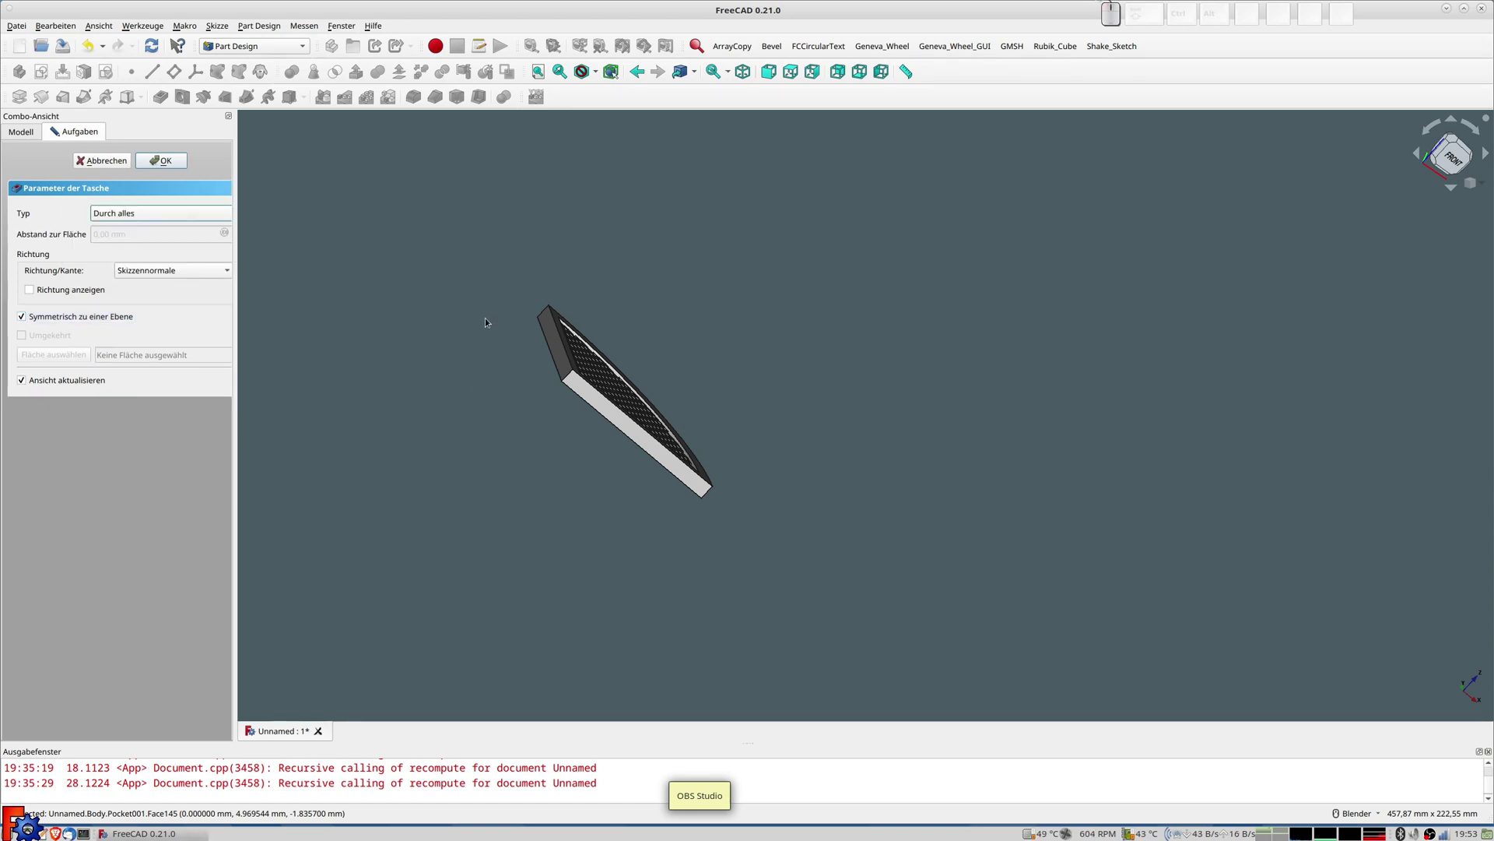
{"action": "middle_click_drag", "start_coordinate": [485, 322], "coordinate": [444, 398]}
{"action": "middle_click_drag", "start_coordinate": [512, 321], "coordinate": [467, 418], "text": "shift"}
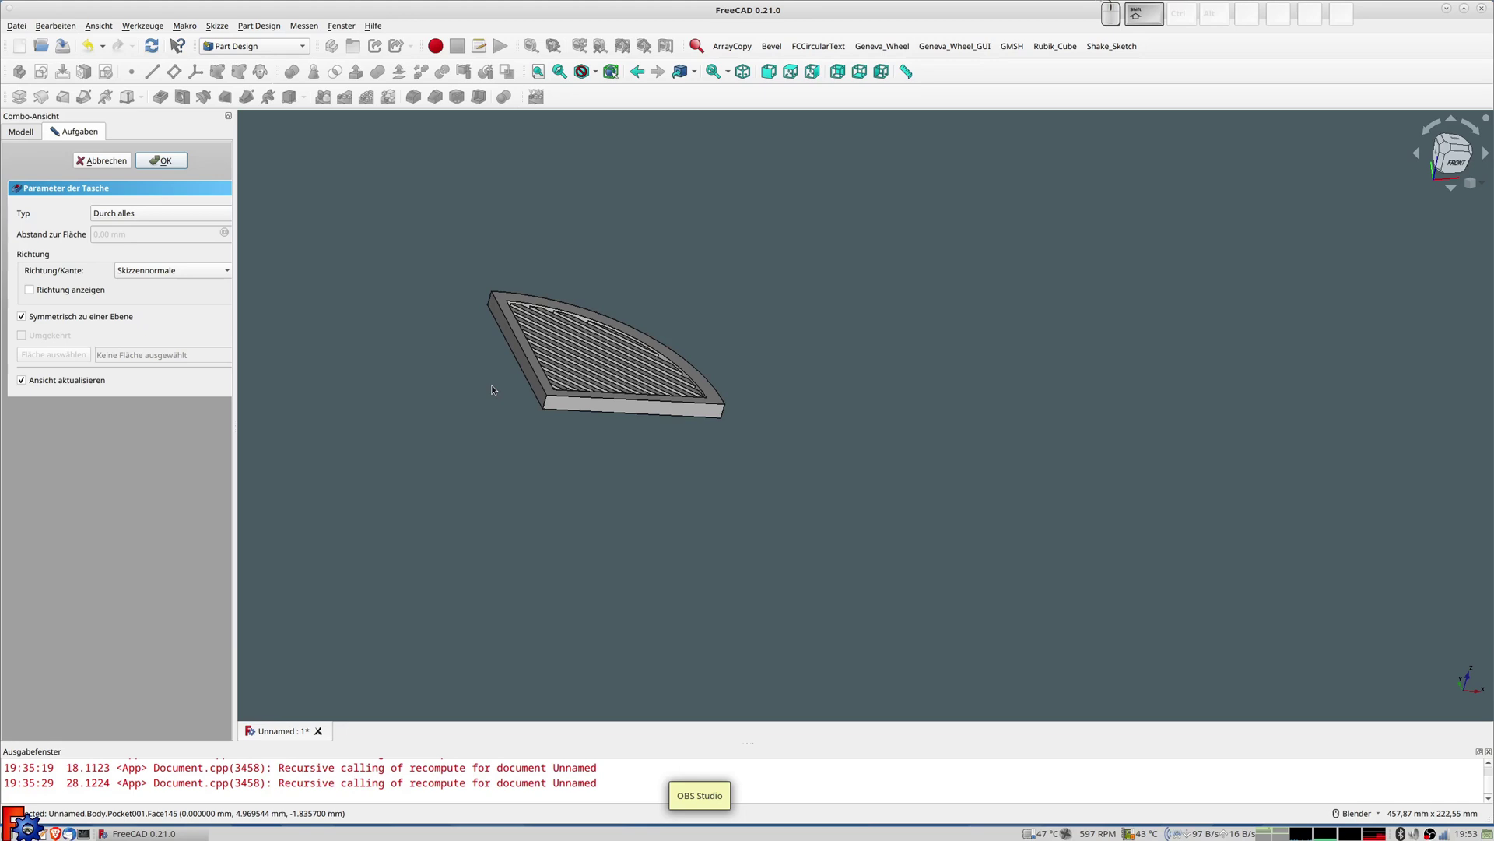
{"action": "scroll", "coordinate": [492, 389], "scroll_direction": "up", "scroll_amount": 2}
{"action": "middle_click_drag", "start_coordinate": [516, 368], "coordinate": [494, 417]}
{"action": "mouse_move", "coordinate": [611, 337]}
{"action": "middle_mouse_down"}
{"action": "mouse_move", "coordinate": [619, 401]}
{"action": "mouse_move", "coordinate": [608, 358]}
{"action": "middle_mouse_up"}
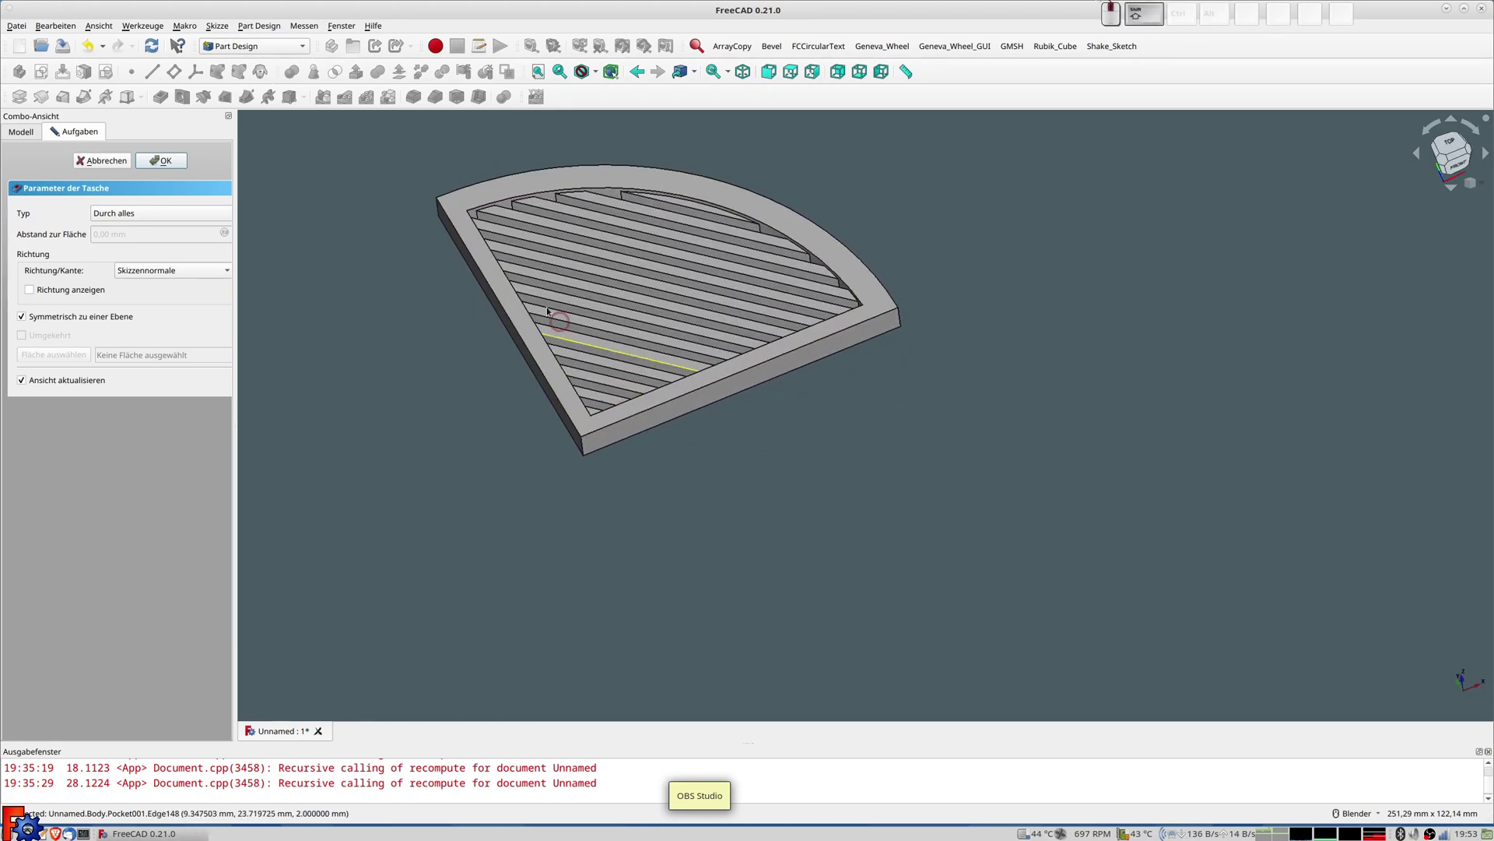
{"action": "left_click", "coordinate": [169, 161]}
{"action": "mouse_move", "coordinate": [807, 367]}
{"action": "middle_mouse_down"}
{"action": "mouse_move", "coordinate": [894, 487]}
{"action": "mouse_move", "coordinate": [872, 436]}
{"action": "middle_mouse_up"}
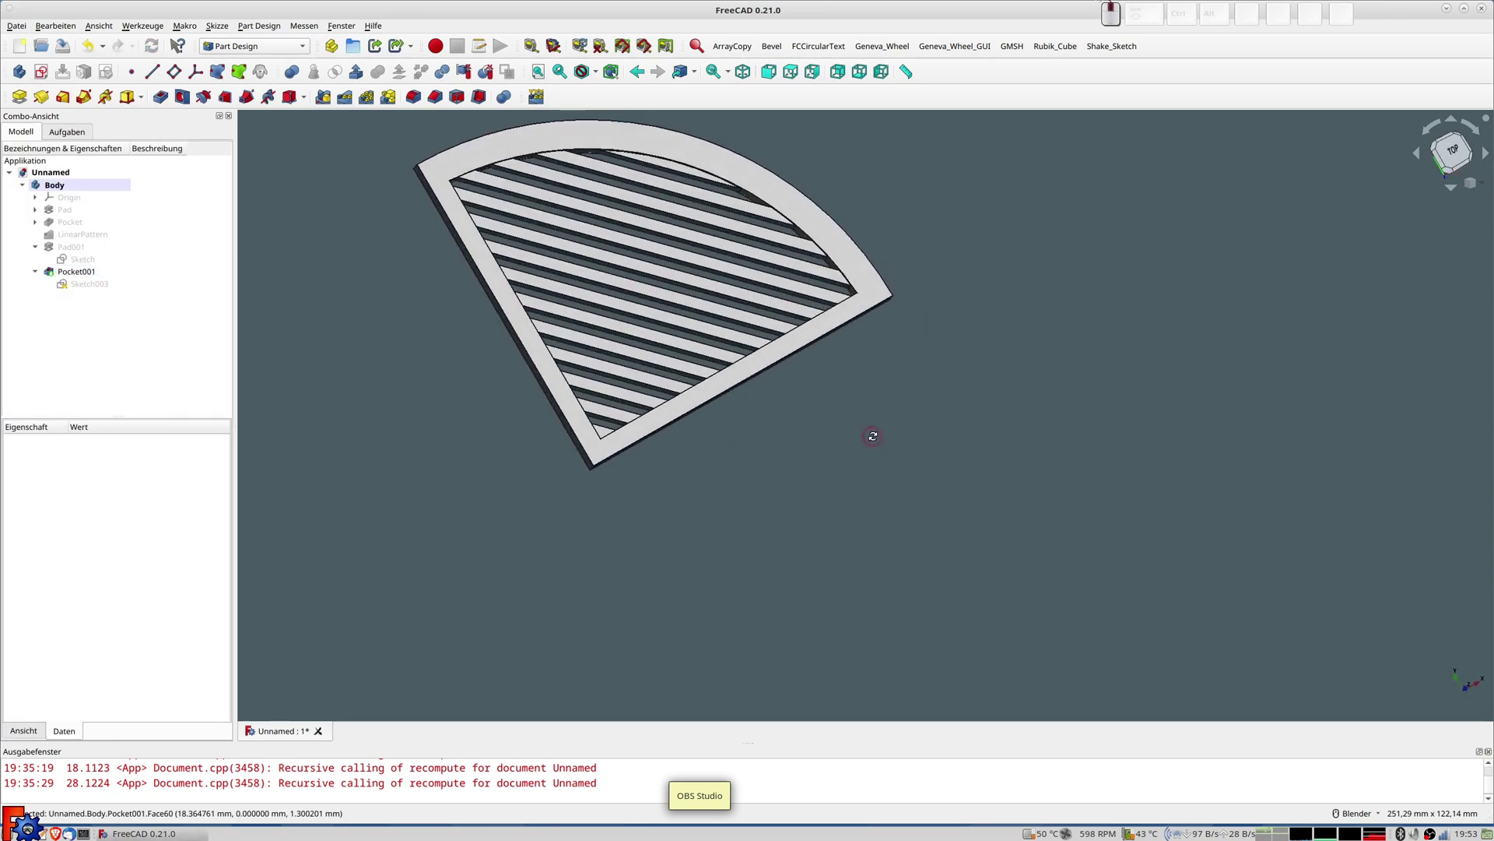
Rename the Body to 'Abdeckung' and orbit to inspect the finished cover
{"action": "left_click", "coordinate": [75, 186]}
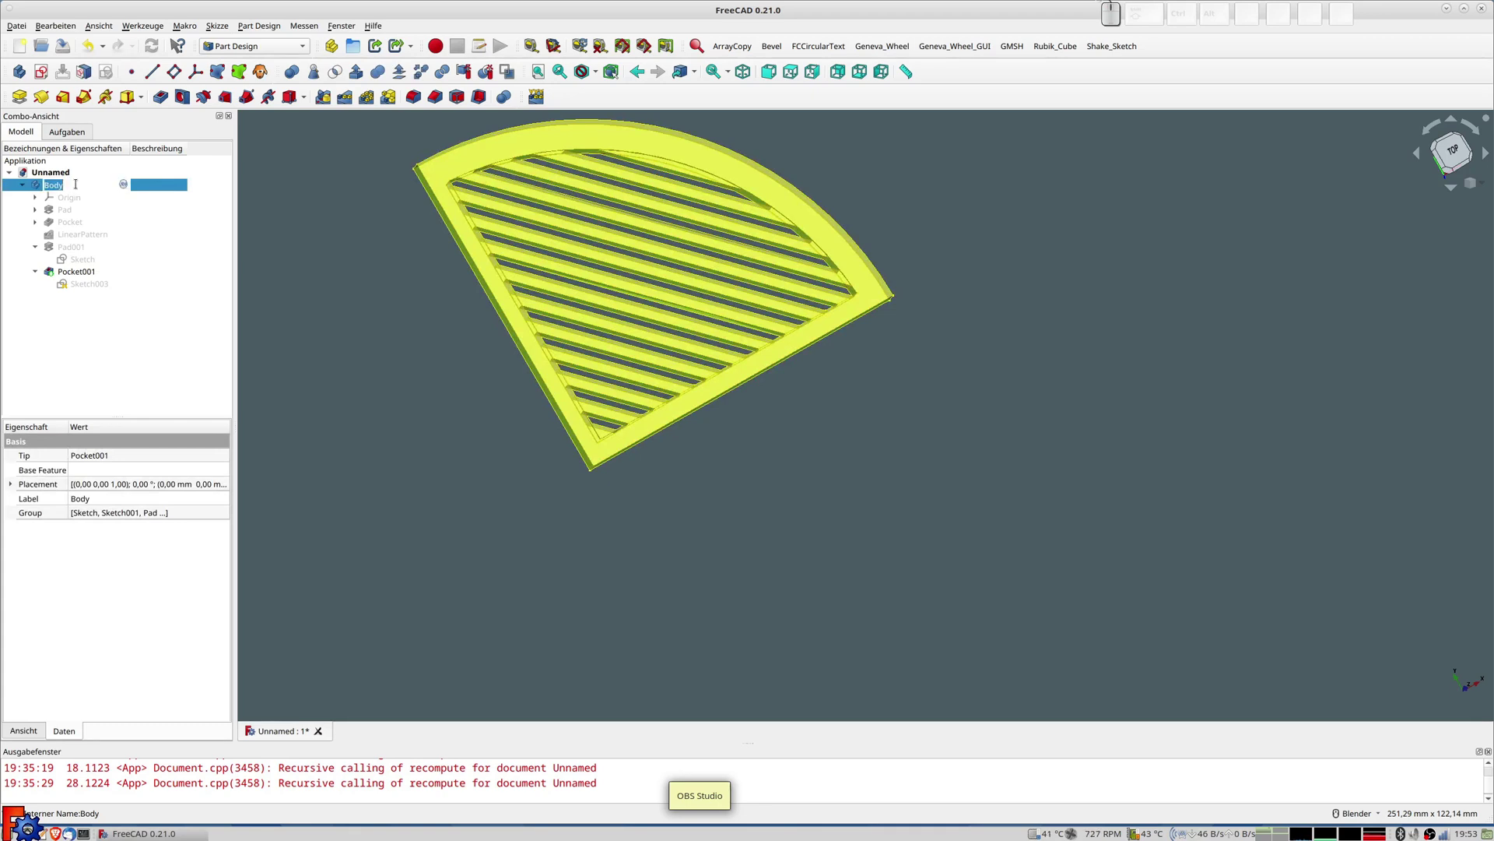
{"action": "type", "text": "Abdeckung"}
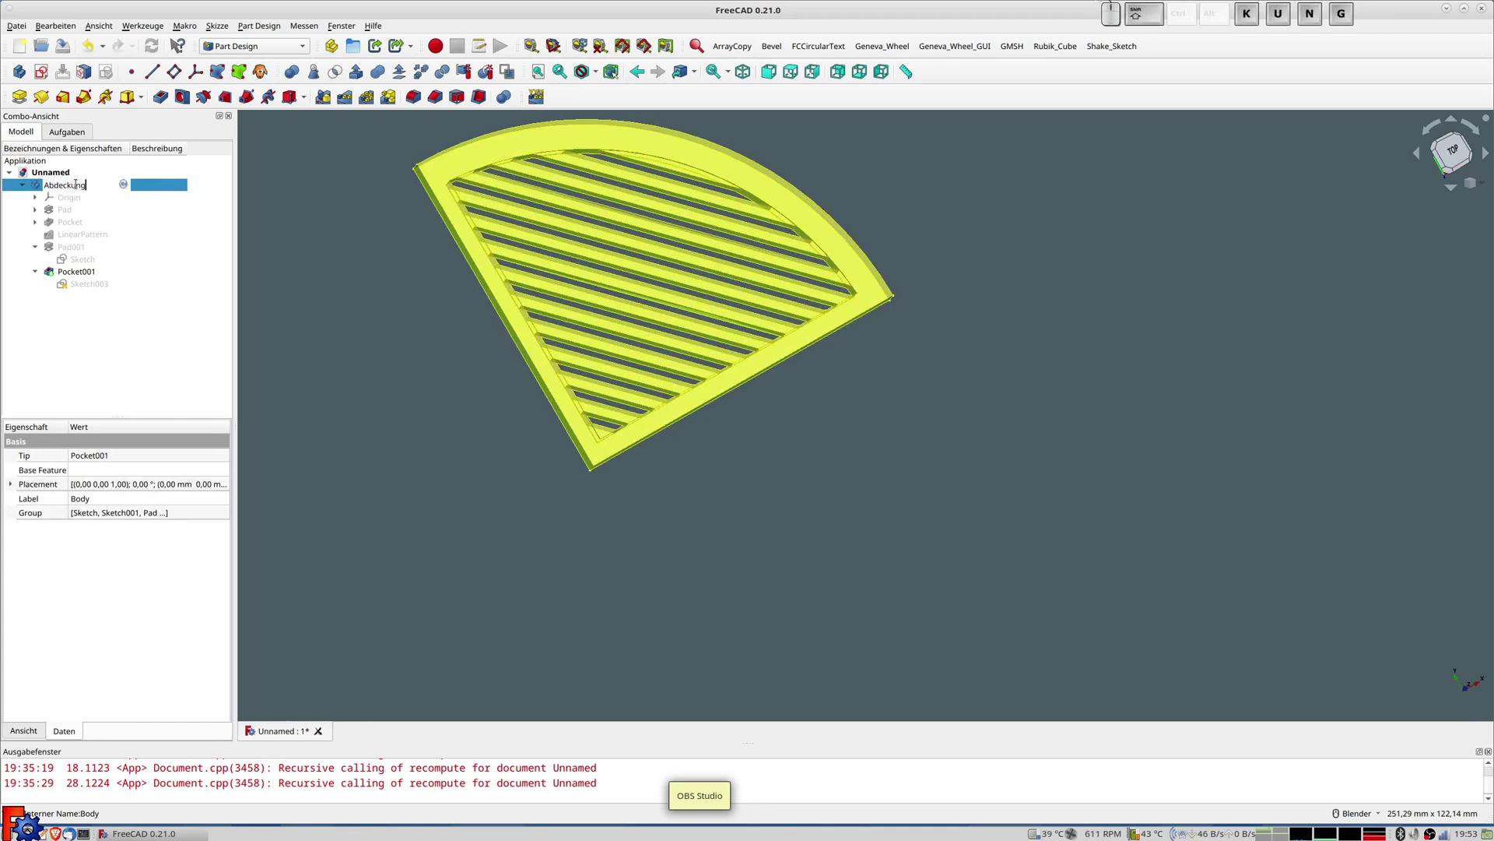
{"action": "key", "text": "Return"}
{"action": "middle_click_drag", "start_coordinate": [696, 521], "coordinate": [823, 347]}
{"action": "scroll", "coordinate": [551, 574], "scroll_direction": "up", "scroll_amount": 2}
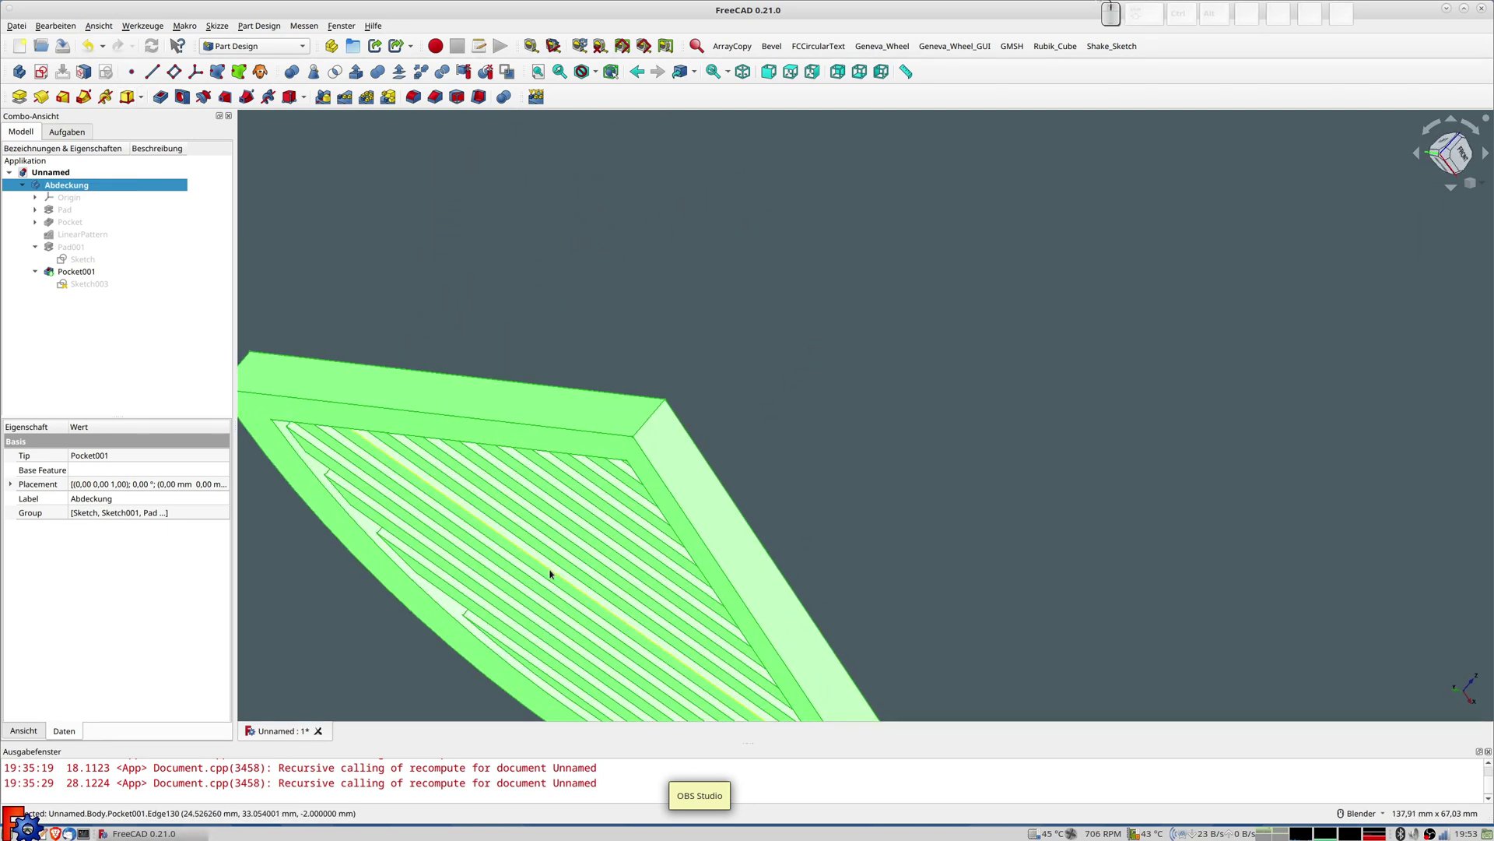
{"action": "scroll", "coordinate": [550, 573], "scroll_direction": "down", "scroll_amount": 1}
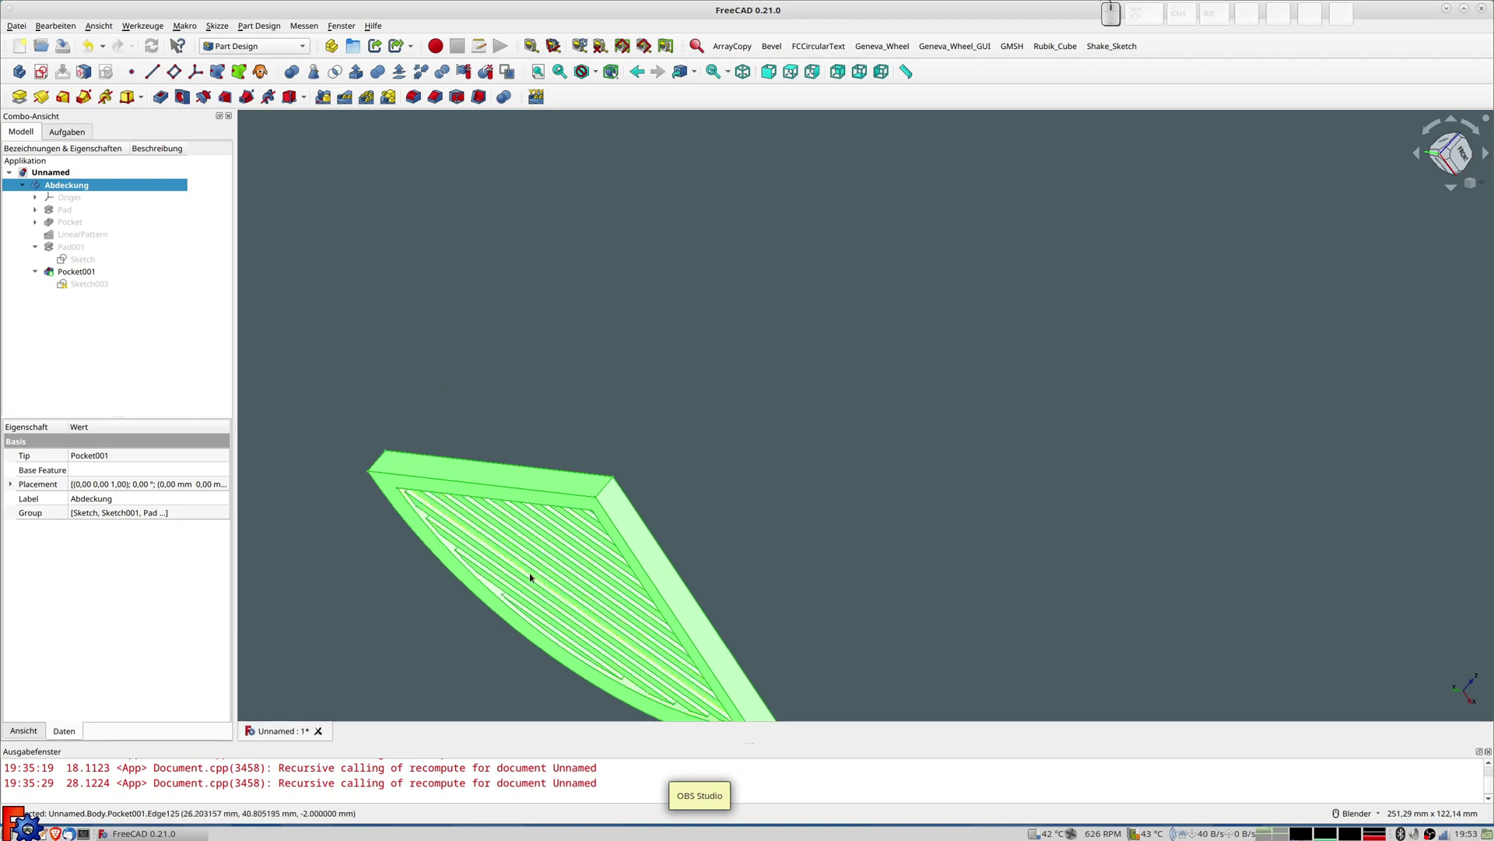
{"action": "scroll", "coordinate": [529, 573], "scroll_direction": "down", "scroll_amount": 1}
{"action": "mouse_move", "coordinate": [517, 580]}
{"action": "middle_mouse_down"}
{"action": "mouse_move", "coordinate": [505, 600]}
{"action": "mouse_move", "coordinate": [483, 582]}
{"action": "mouse_move", "coordinate": [544, 547]}
{"action": "middle_mouse_up"}
{"action": "scroll", "coordinate": [522, 561], "scroll_direction": "up", "scroll_amount": 2}
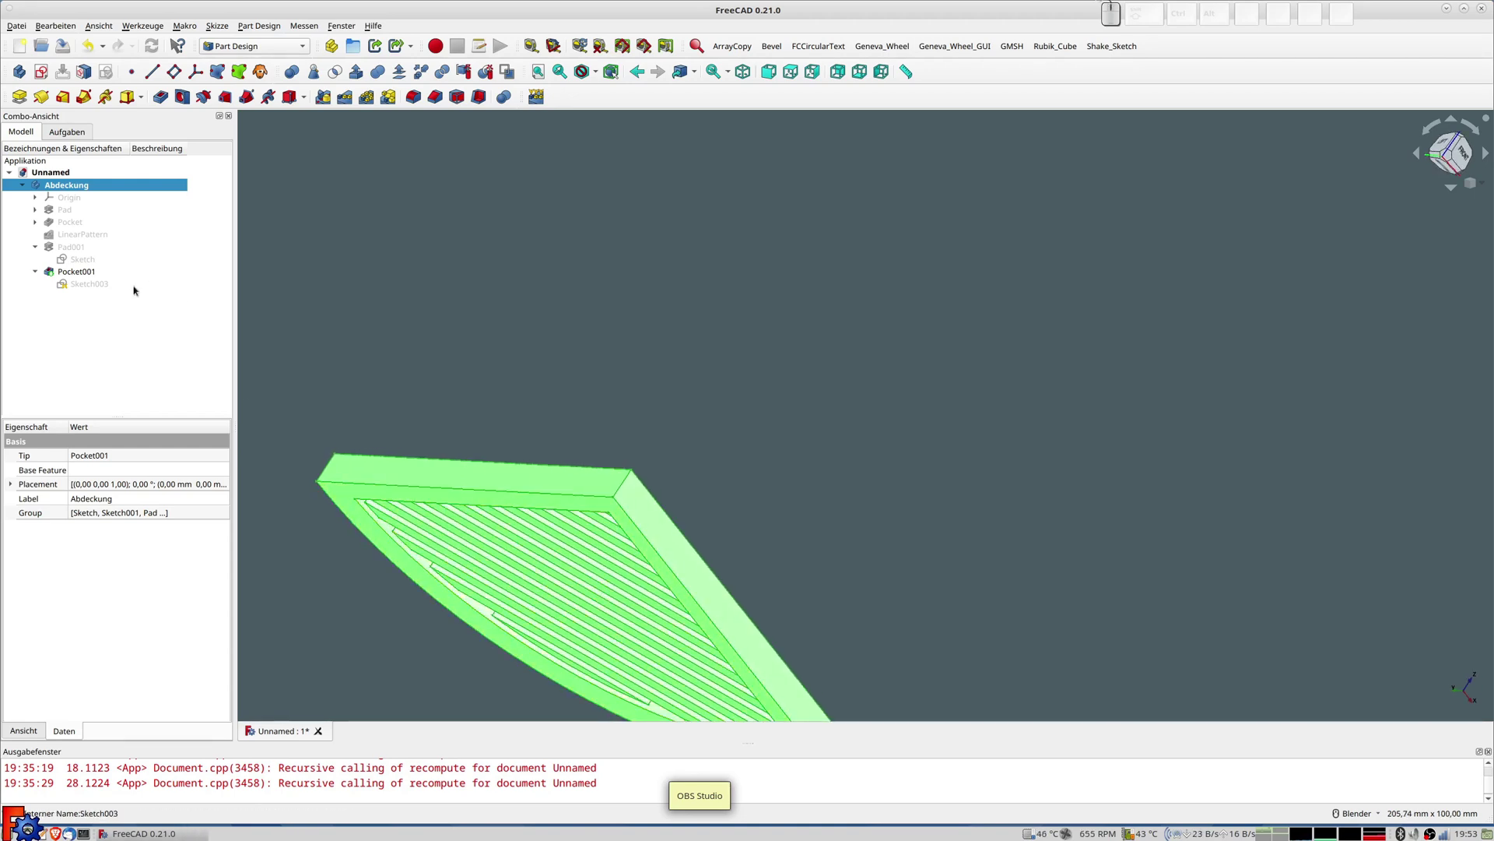
Review Sketch001, then make the base Pad extrude 4 mm to one side instead of symmetrically
{"action": "left_click", "coordinate": [34, 210]}
{"action": "double_click", "coordinate": [90, 223]}
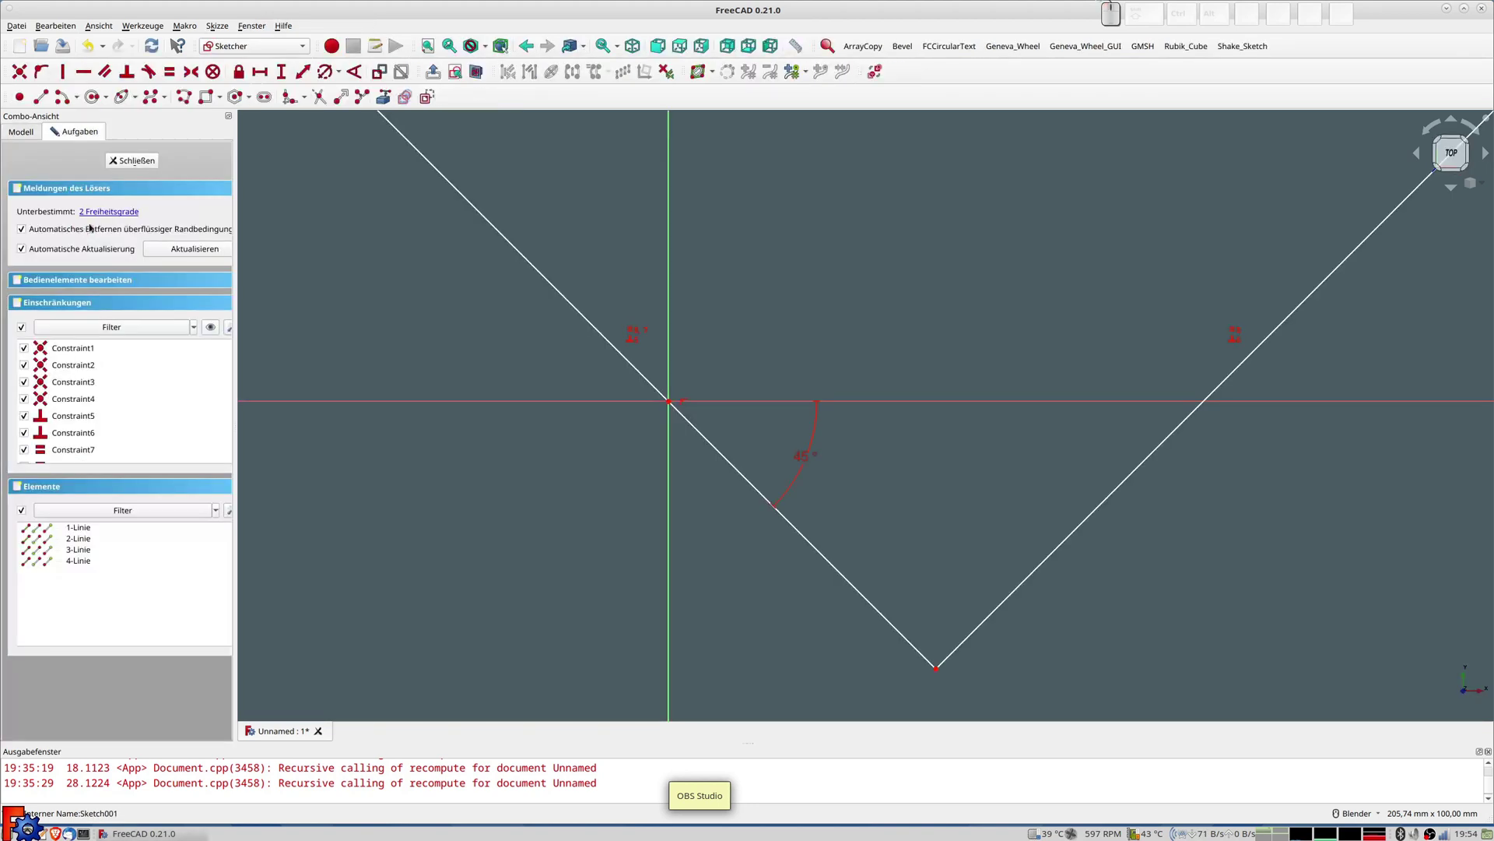
{"action": "left_click", "coordinate": [134, 159]}
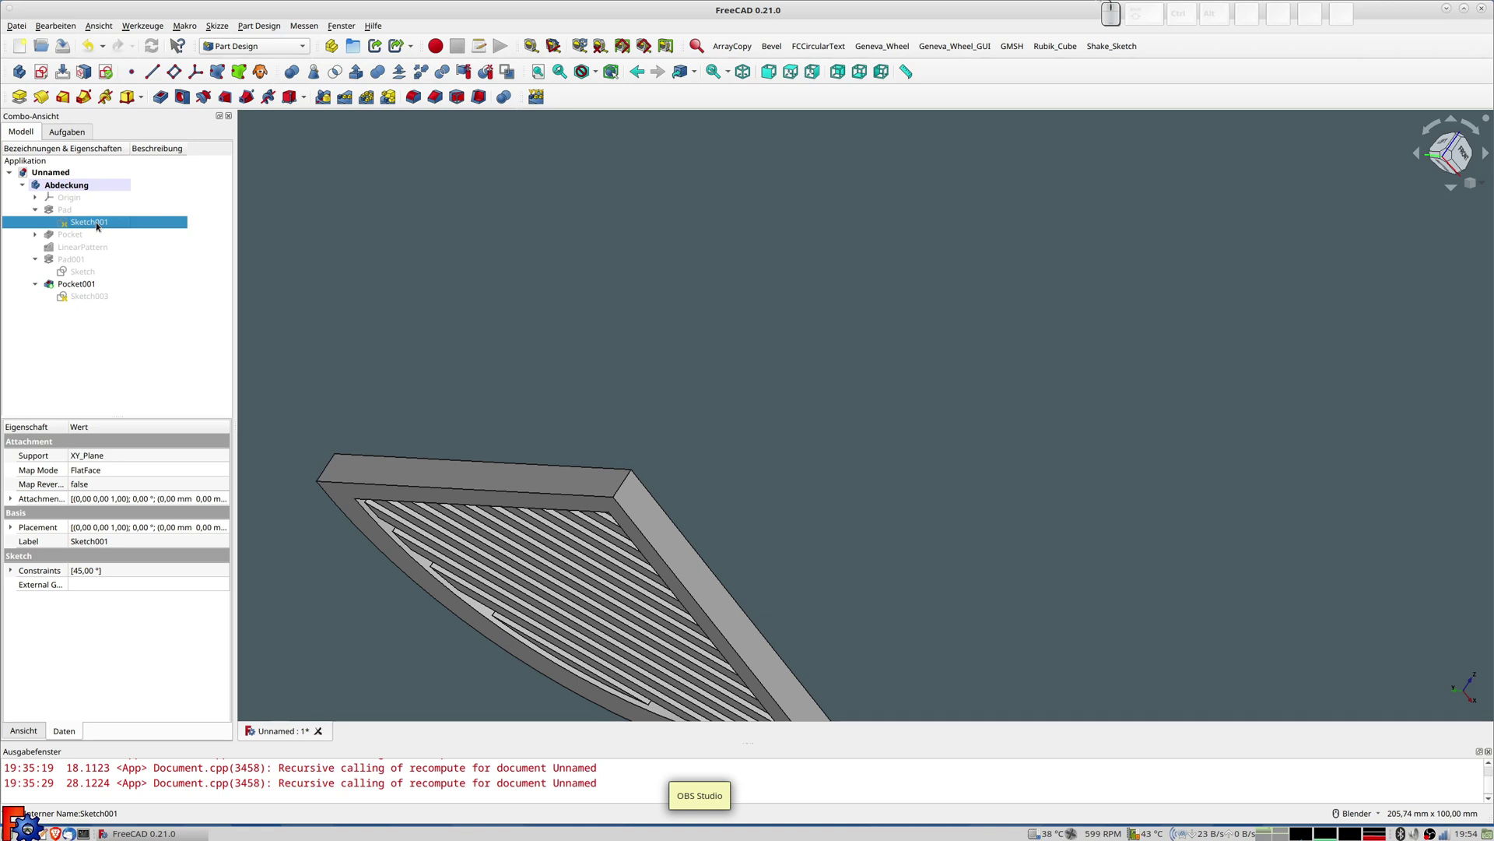
{"action": "double_click", "coordinate": [65, 209]}
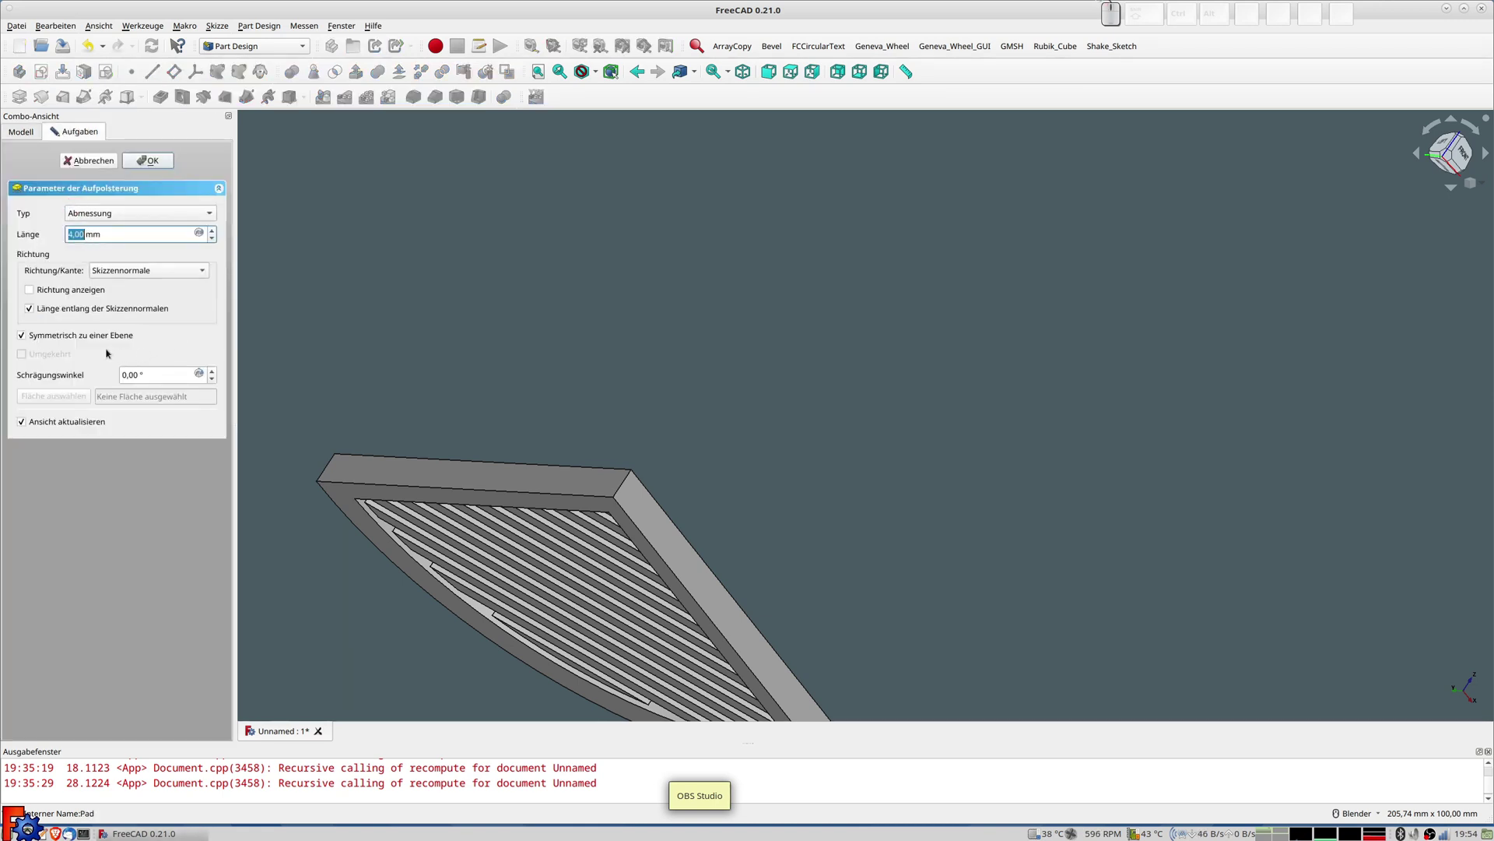
{"action": "left_click", "coordinate": [40, 337]}
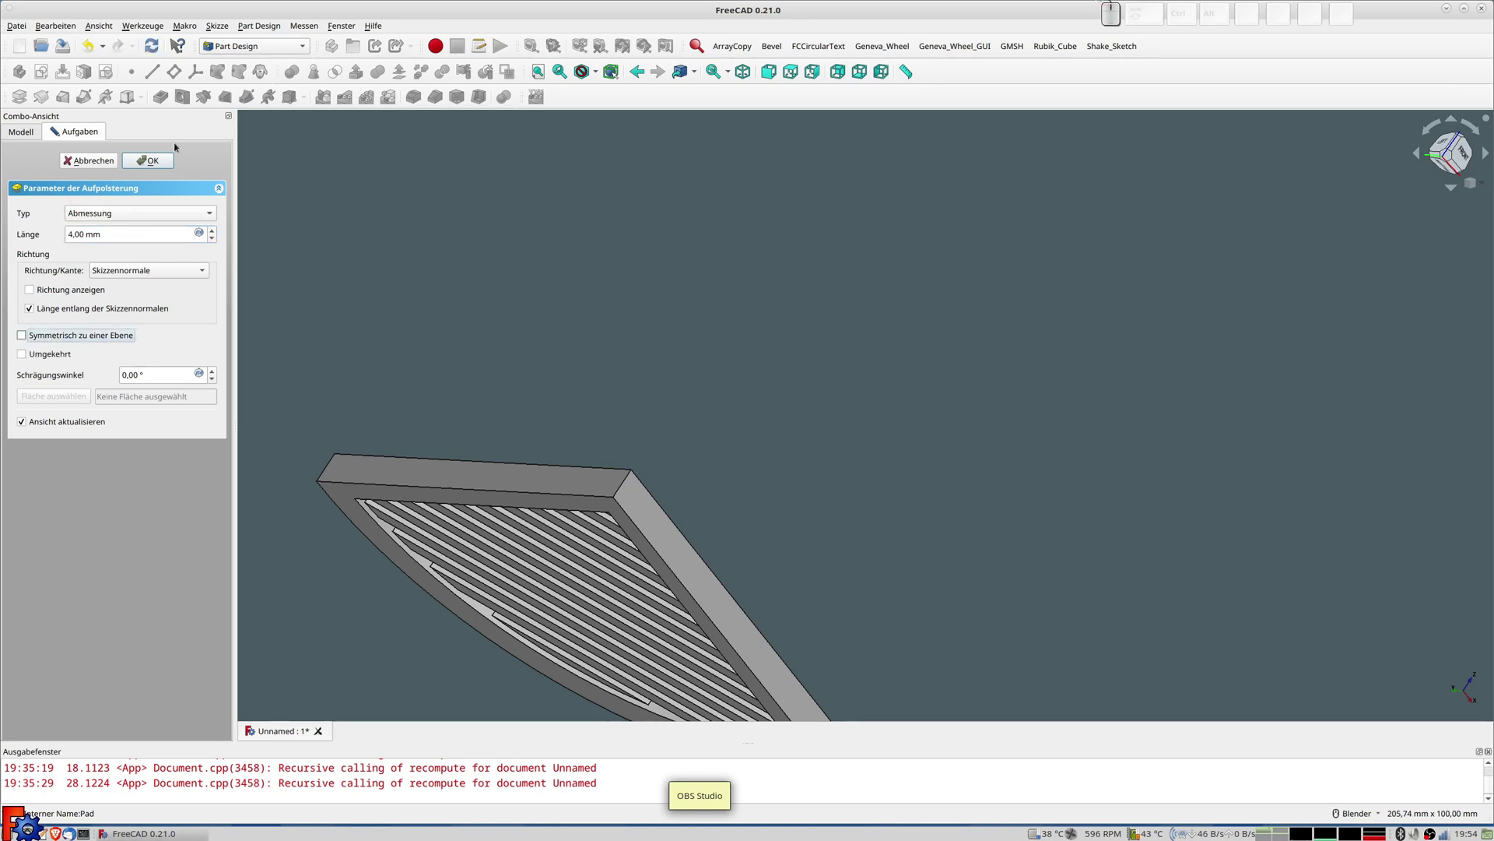
{"action": "left_click", "coordinate": [152, 161]}
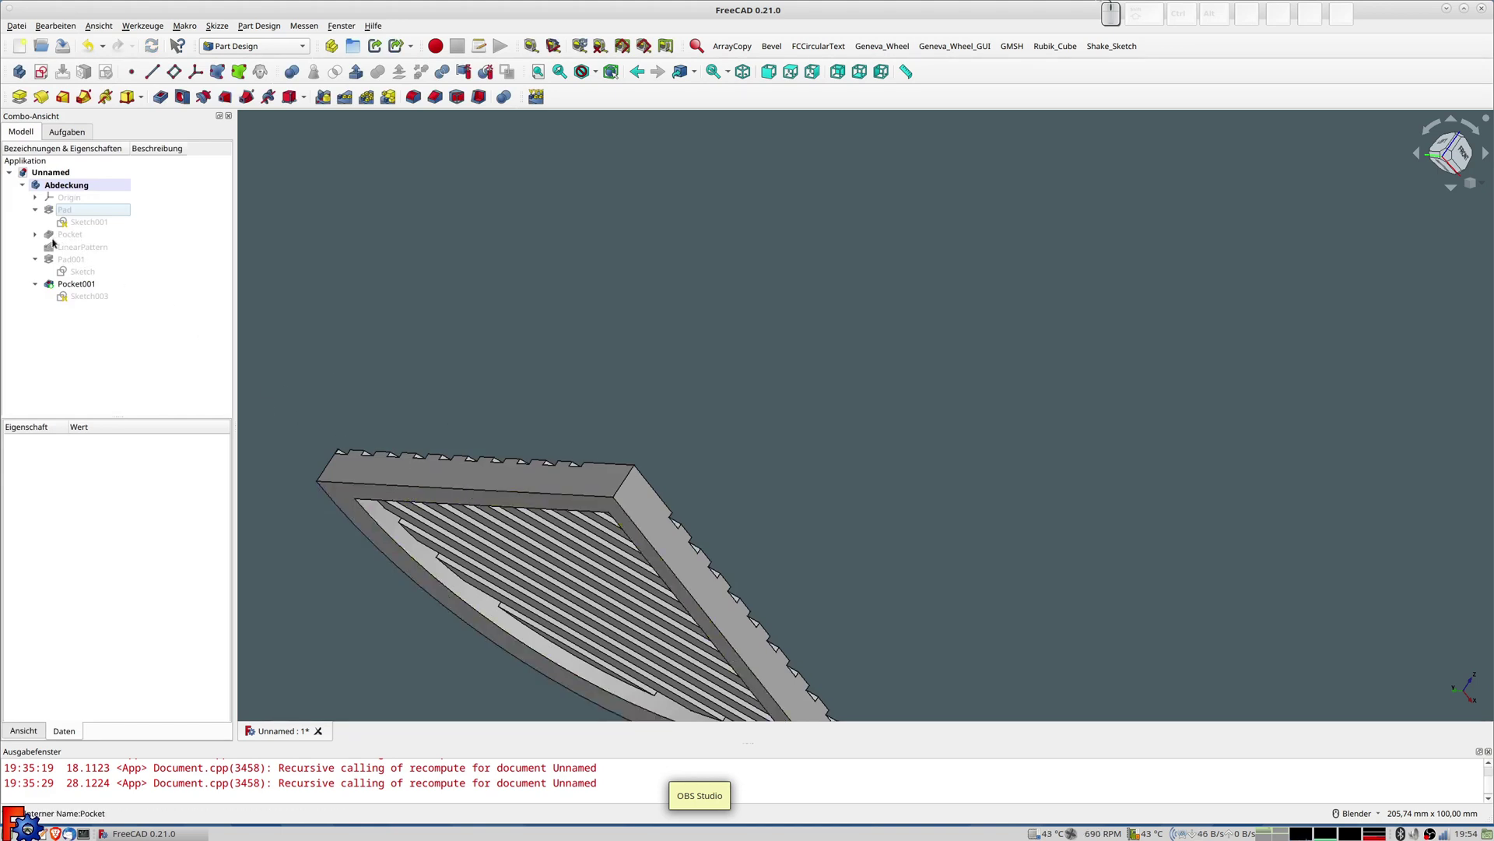
{"action": "middle_click_drag", "start_coordinate": [600, 537], "coordinate": [612, 791]}
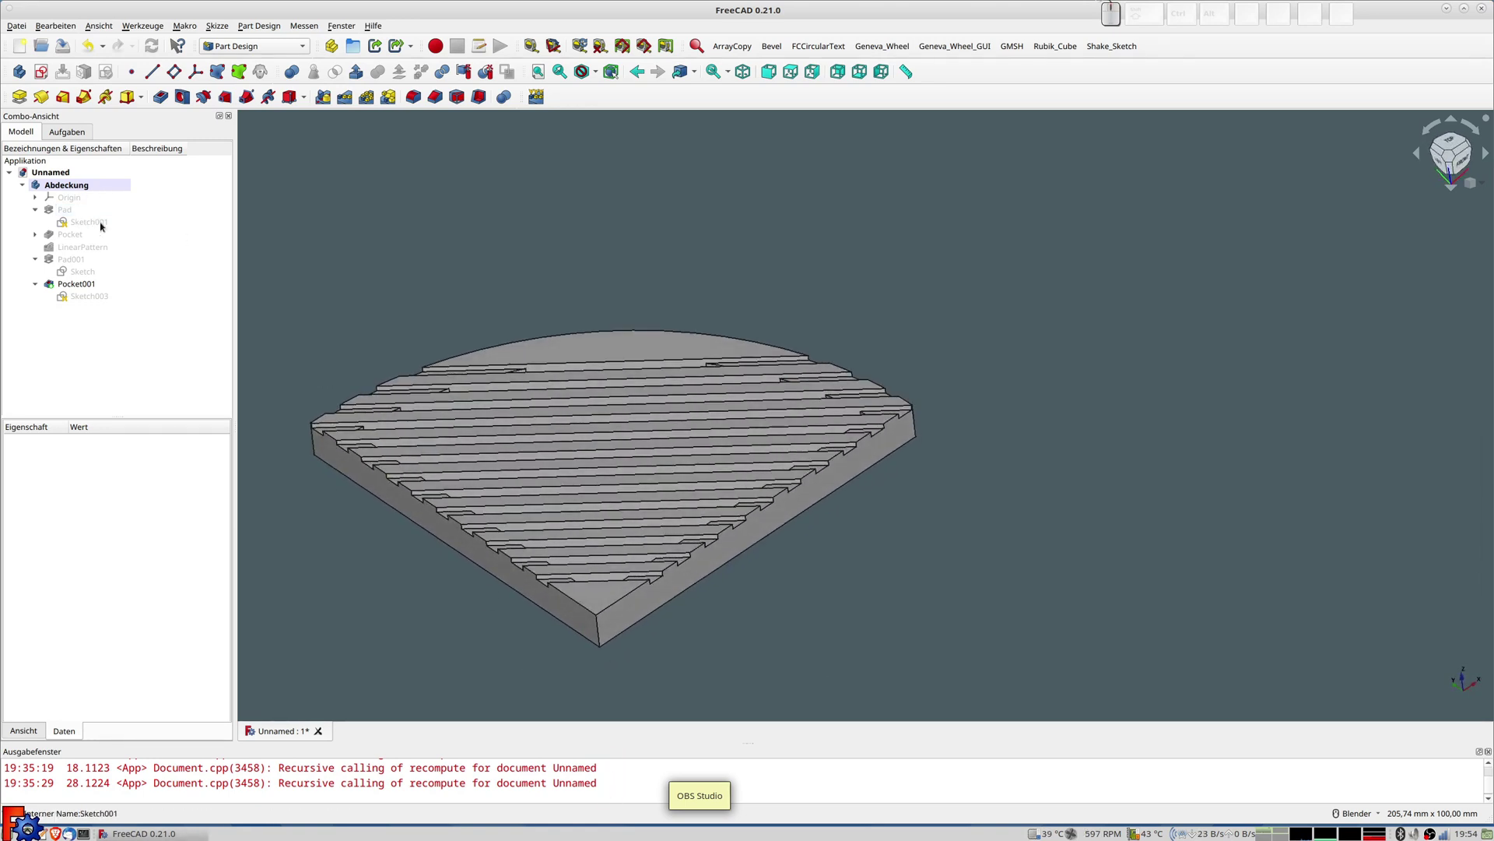
Review Sketch002 and the base Pad settings, closing both without changes
{"action": "left_click", "coordinate": [35, 234]}
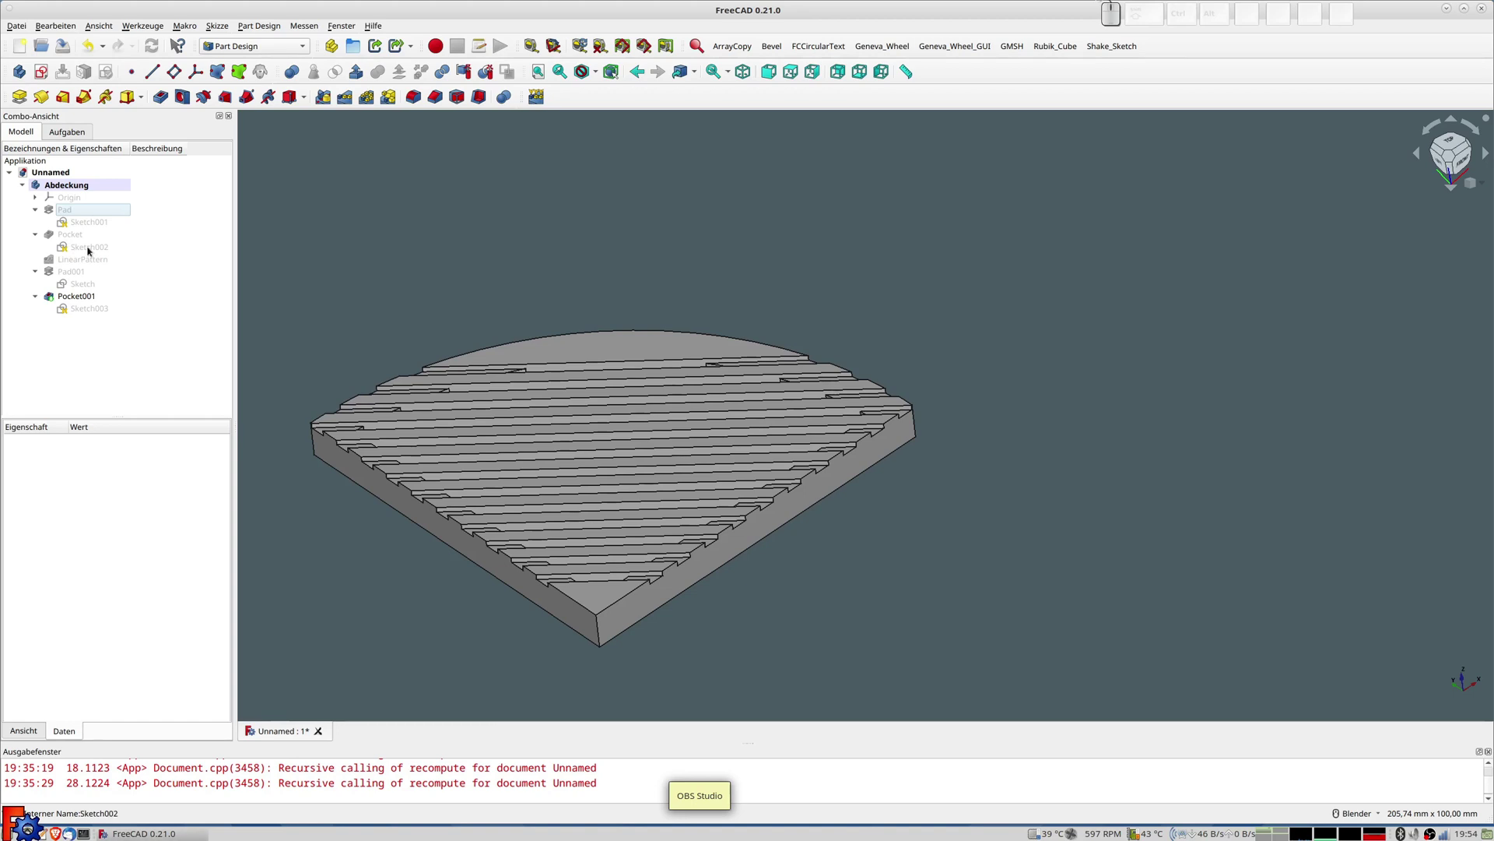
{"action": "double_click", "coordinate": [88, 247]}
{"action": "scroll", "coordinate": [667, 323], "scroll_direction": "down", "scroll_amount": 3}
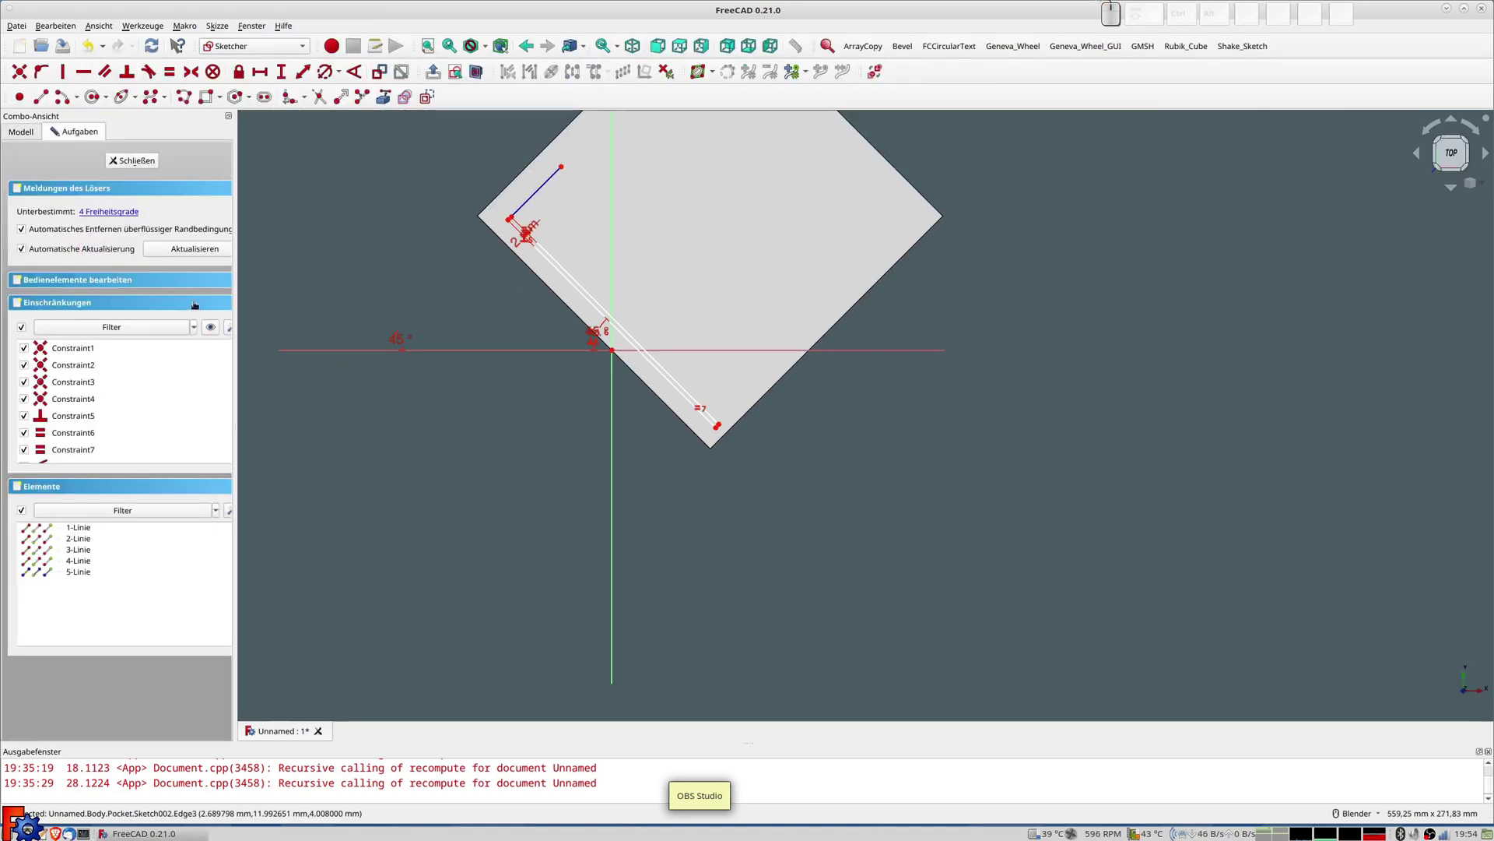
{"action": "left_click", "coordinate": [132, 161]}
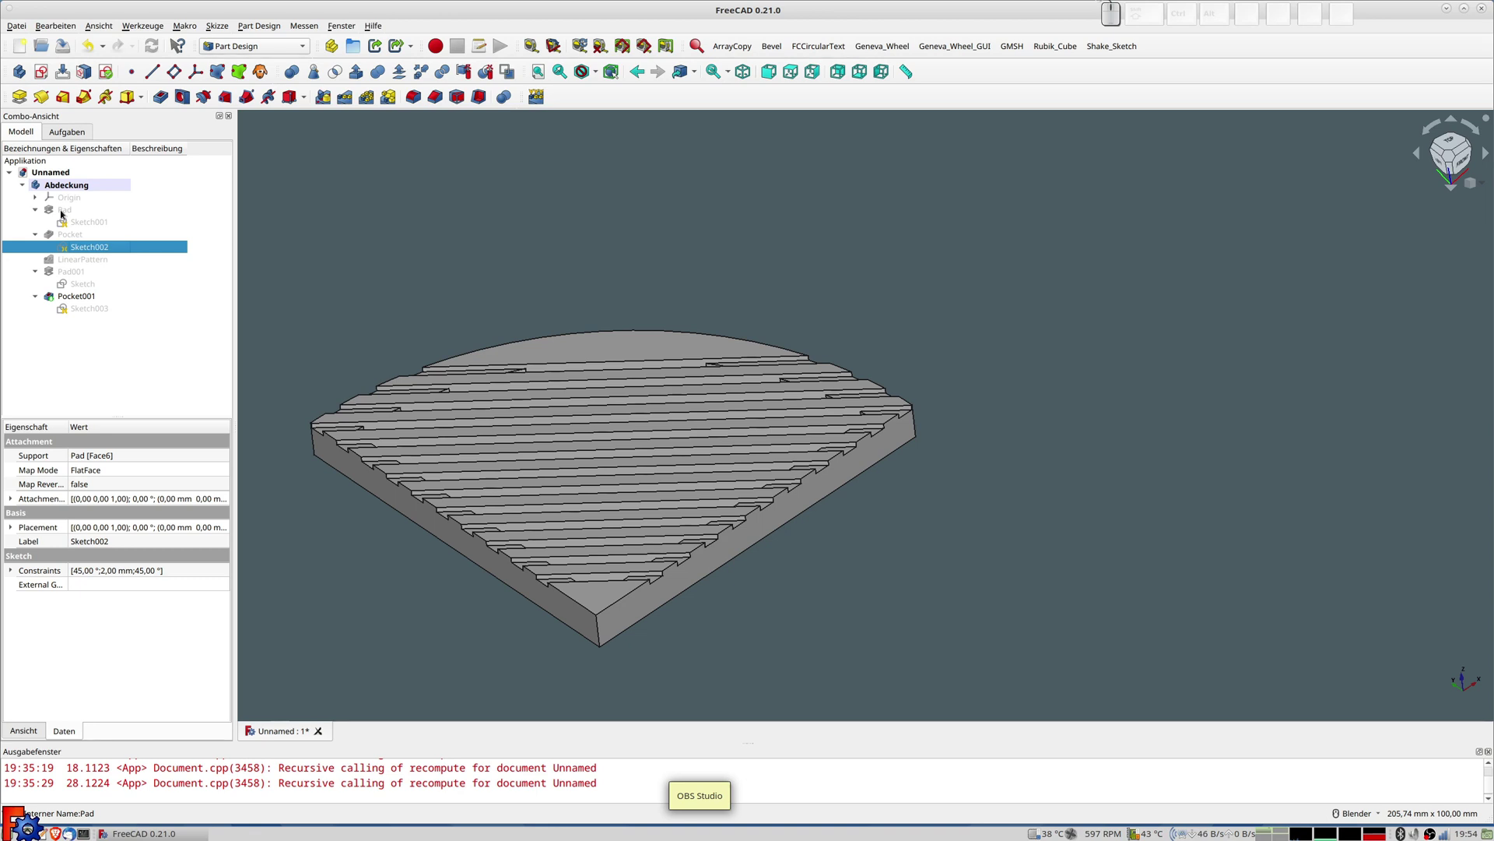
{"action": "double_click", "coordinate": [62, 211]}
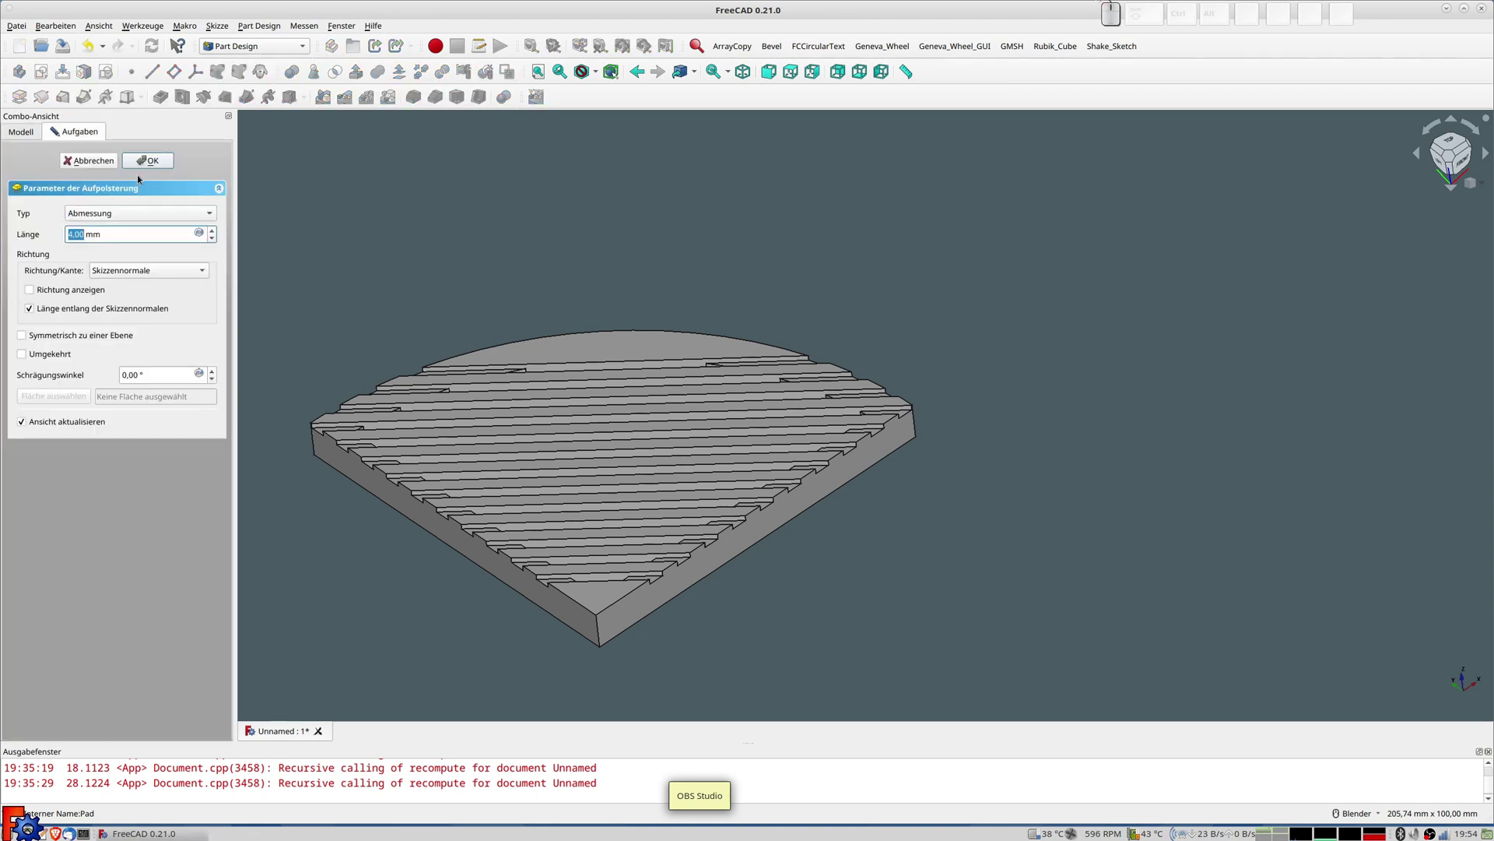
{"action": "left_click", "coordinate": [109, 163]}
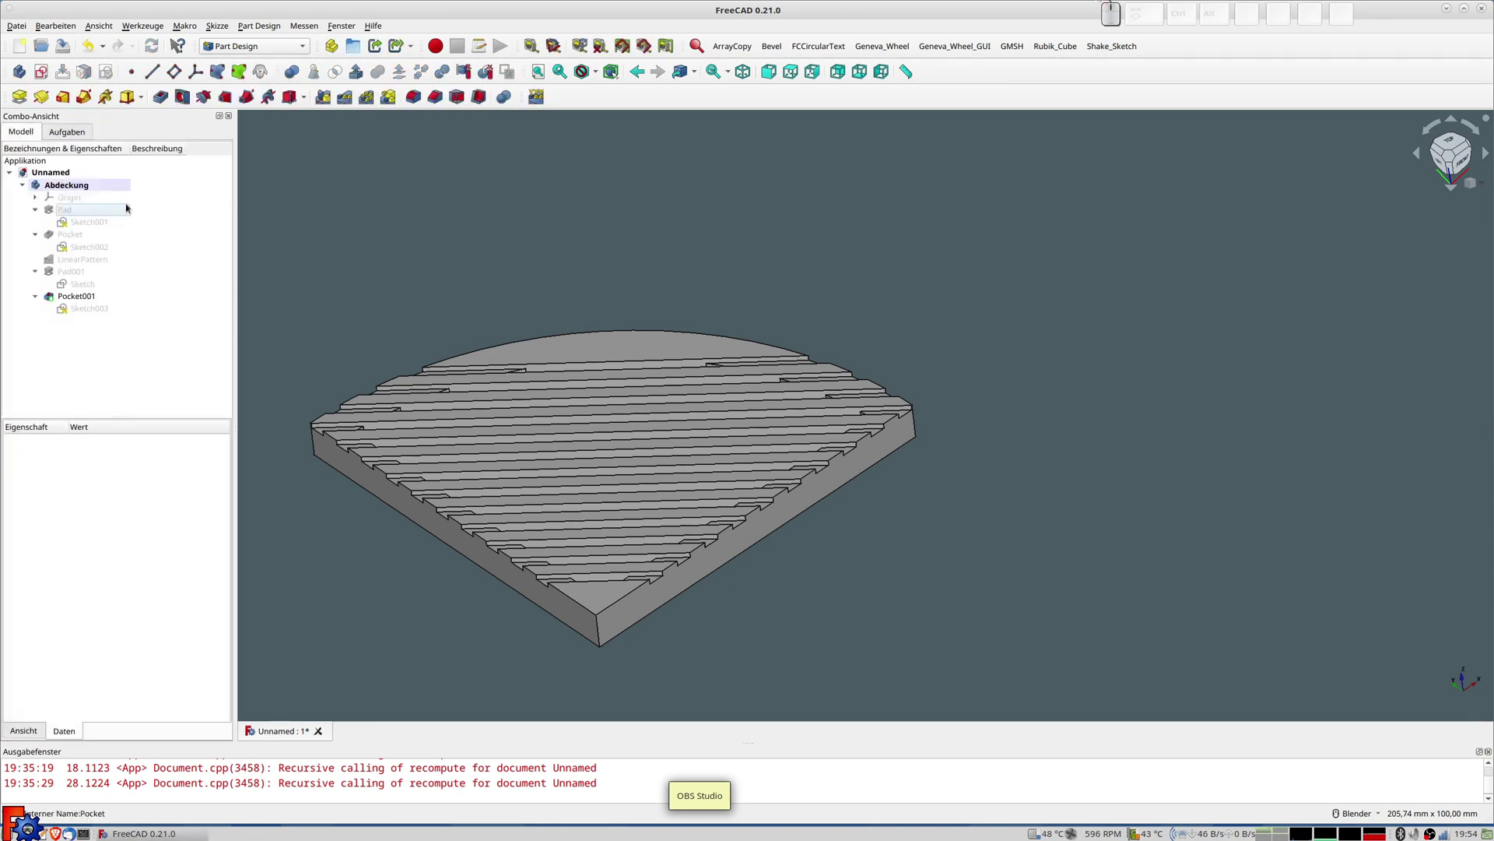
Show the LinearPattern: the square plate with 13 slots spread over 52 mm
{"action": "left_click", "coordinate": [69, 260]}
{"action": "key", "text": "space"}
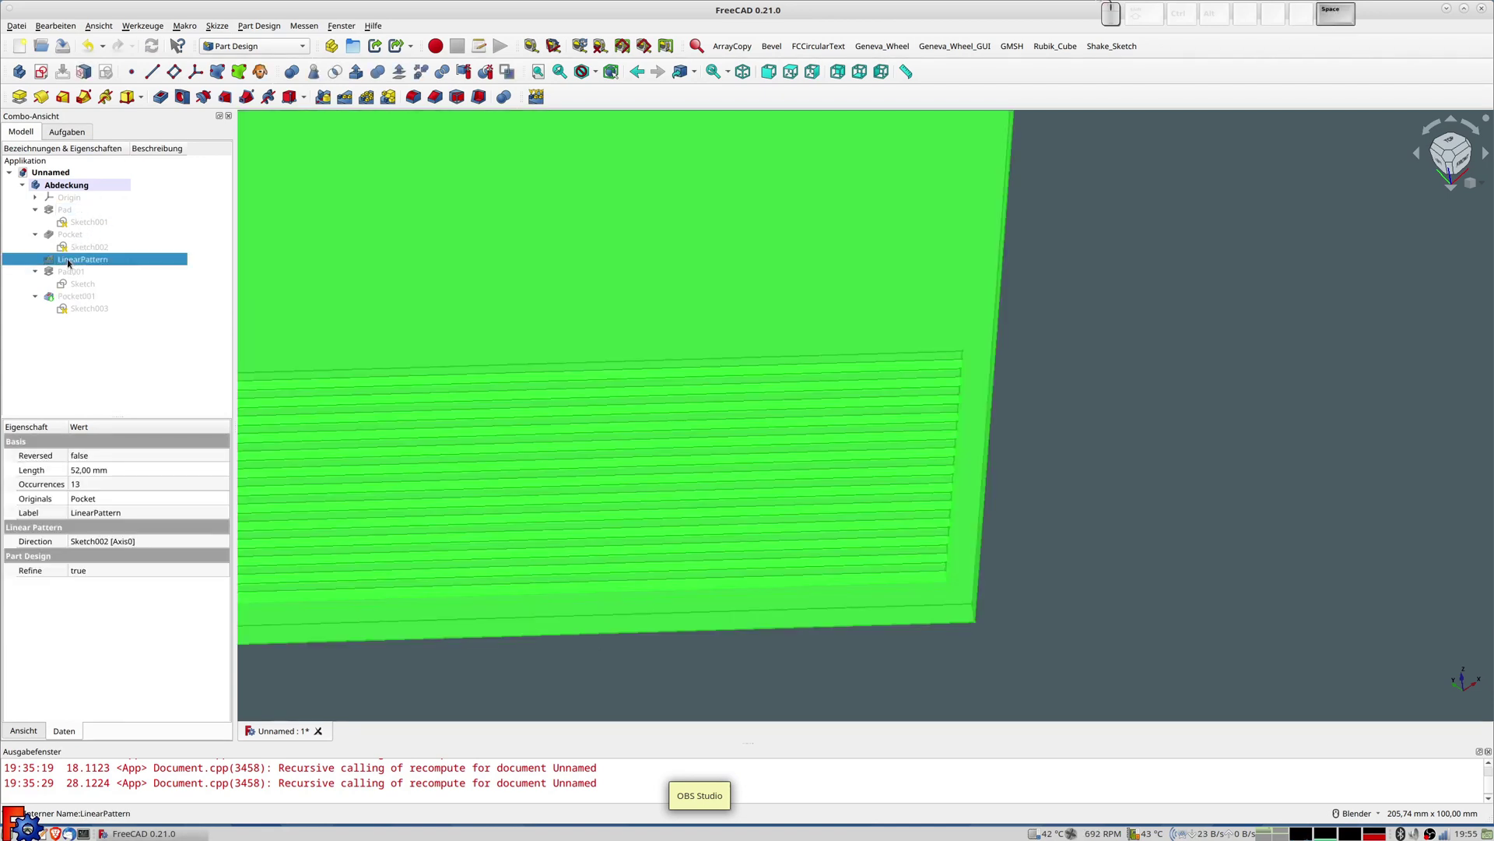
{"action": "scroll", "coordinate": [477, 388], "scroll_direction": "down", "scroll_amount": 3}
{"action": "mouse_move", "coordinate": [433, 400]}
{"action": "middle_mouse_down"}
{"action": "mouse_move", "coordinate": [558, 445]}
{"action": "mouse_move", "coordinate": [343, 366]}
{"action": "middle_mouse_up"}
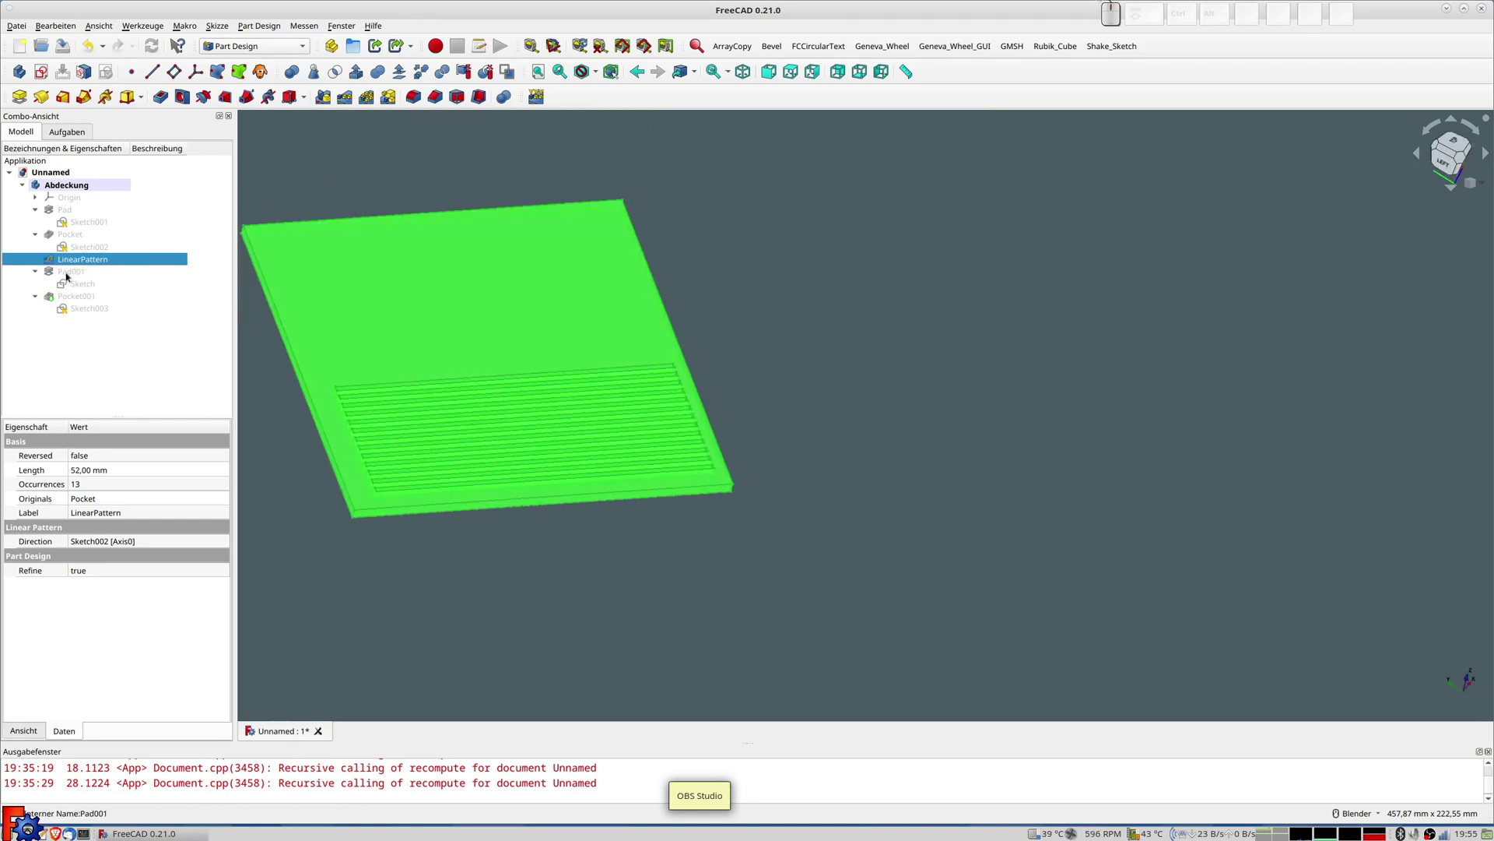
Make Pad001 extrude the quarter-circle frame 6 mm to one side, not symmetrically
{"action": "double_click", "coordinate": [69, 272]}
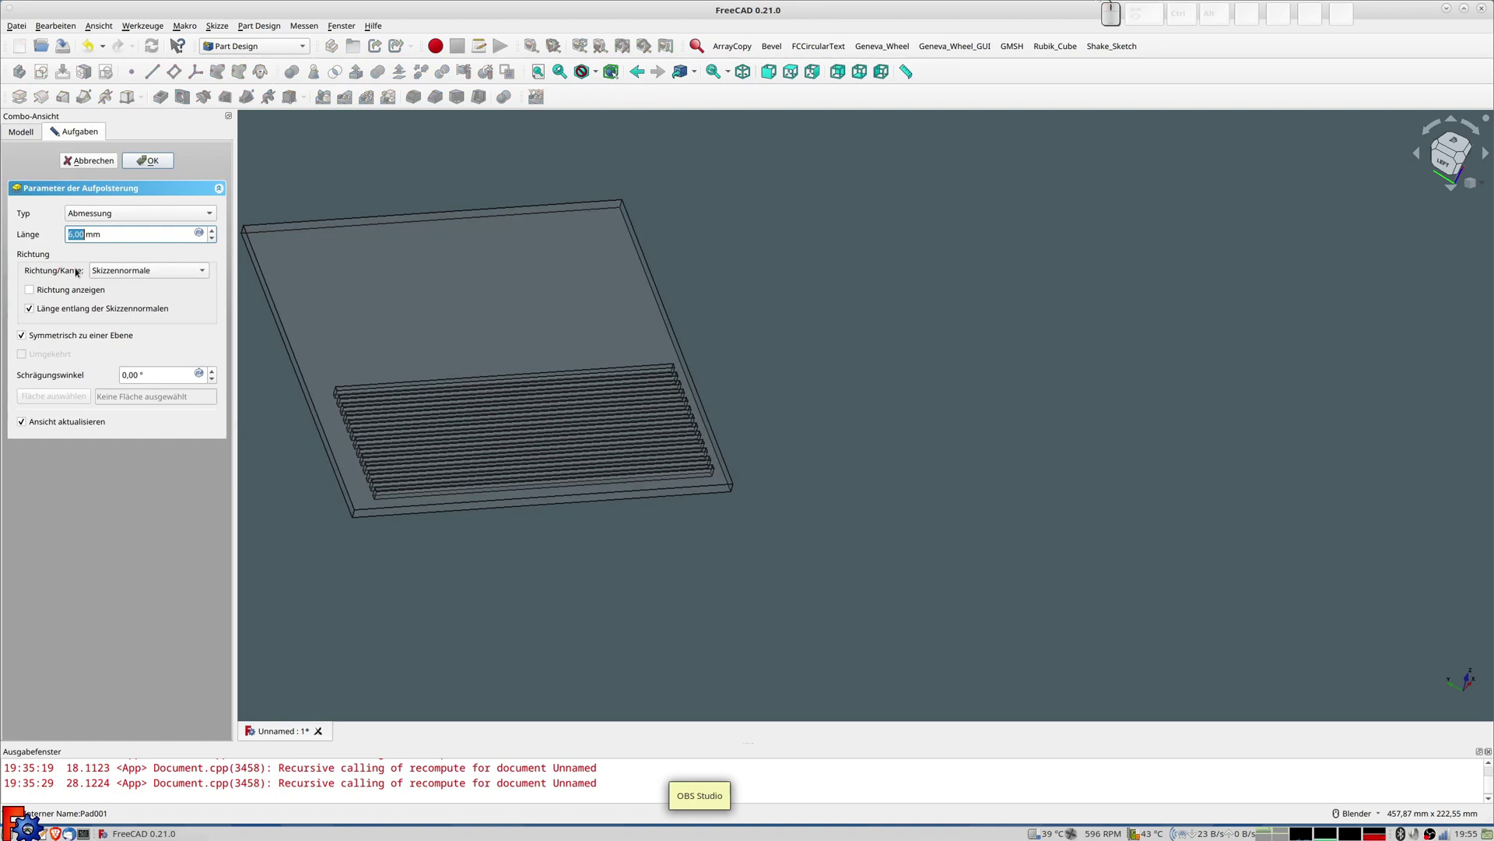
{"action": "left_click", "coordinate": [32, 339]}
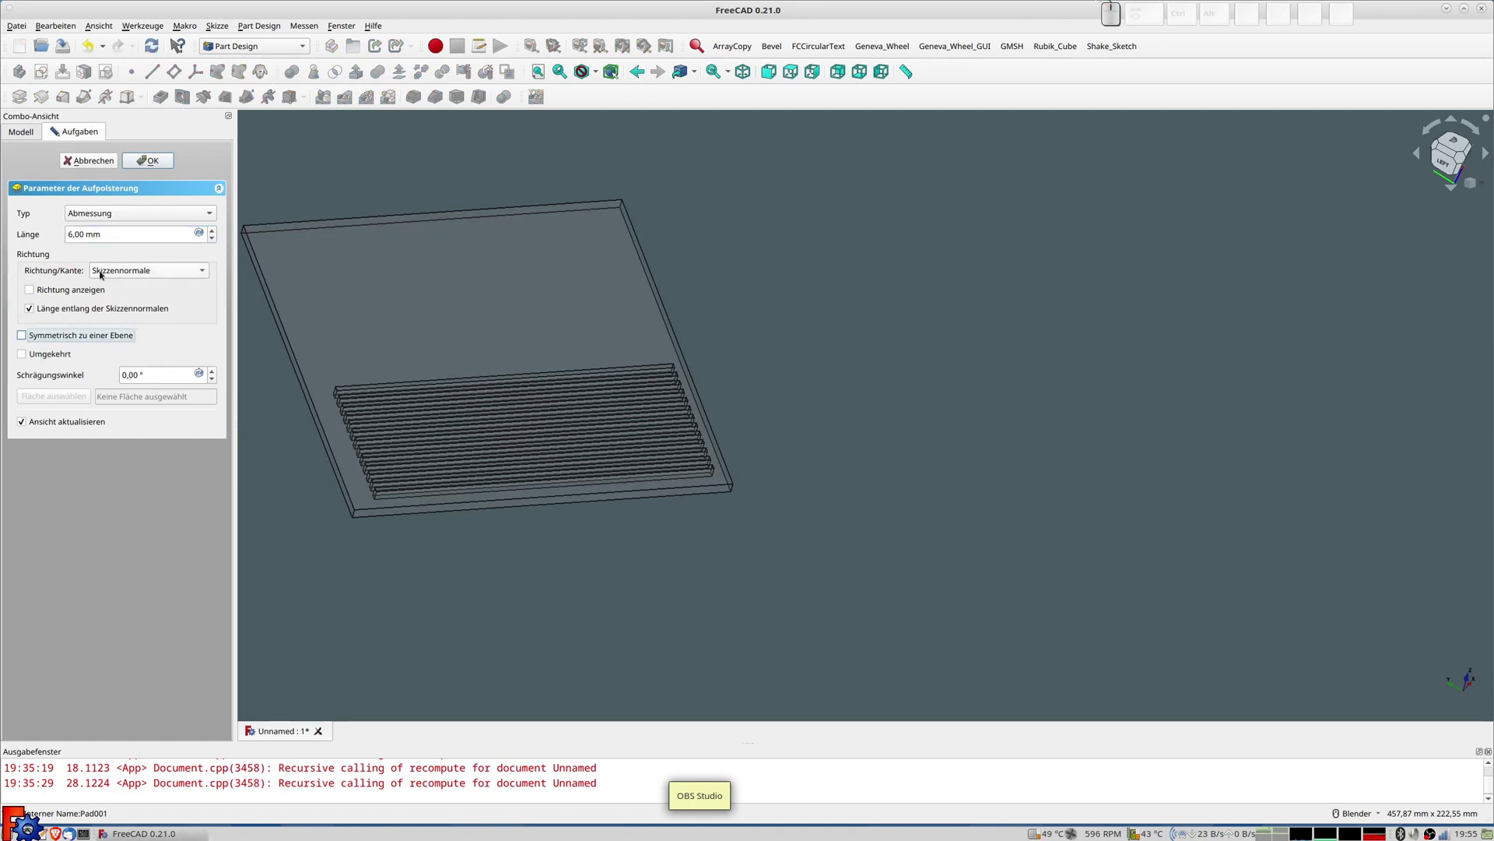
{"action": "left_click", "coordinate": [154, 161]}
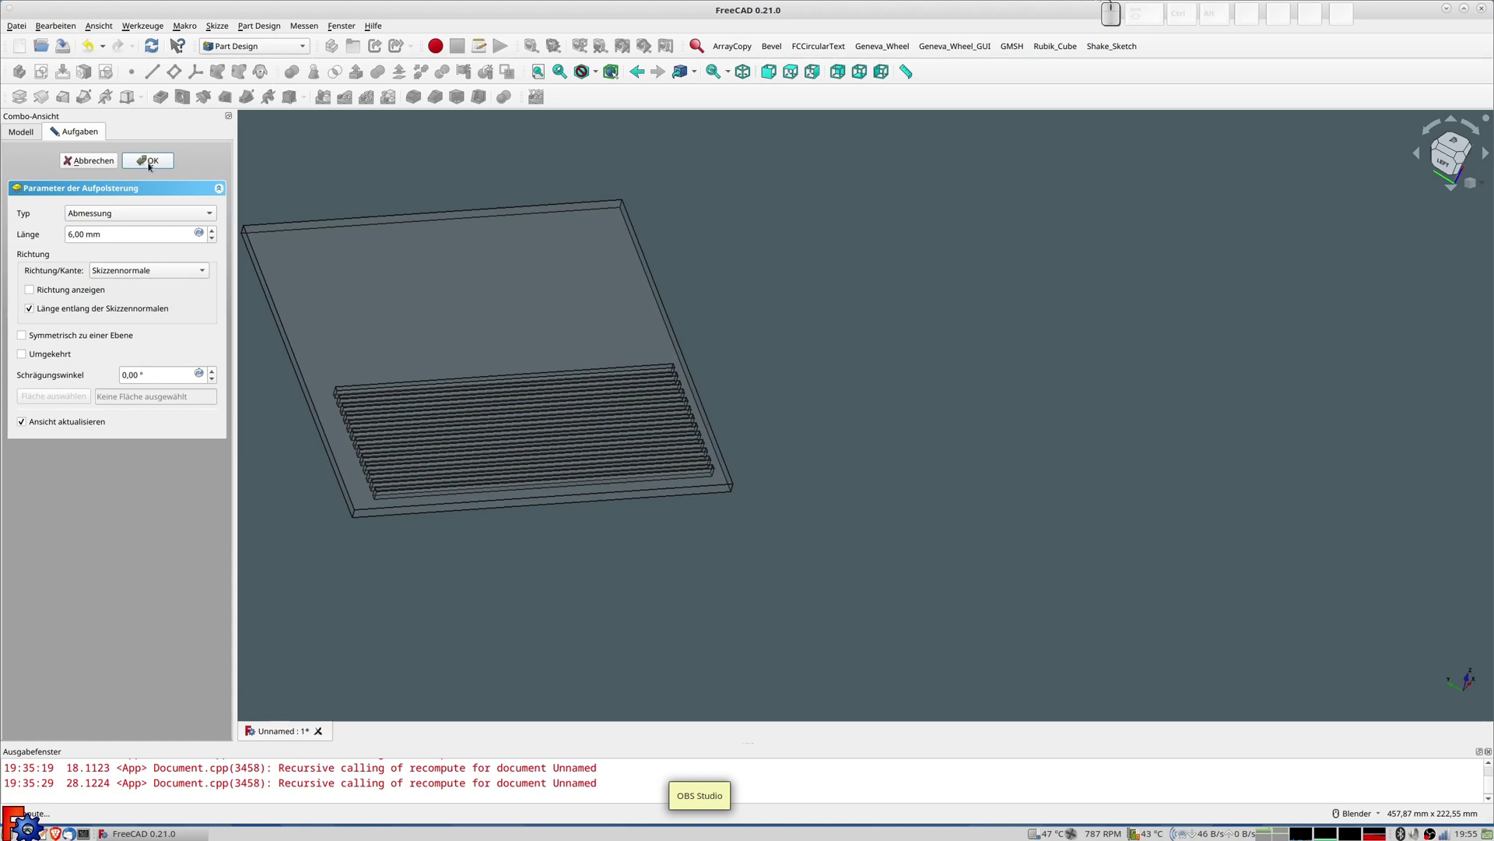
{"action": "left_click", "coordinate": [70, 271]}
{"action": "key", "text": "space"}
{"action": "middle_click_drag", "start_coordinate": [518, 378], "coordinate": [570, 324]}
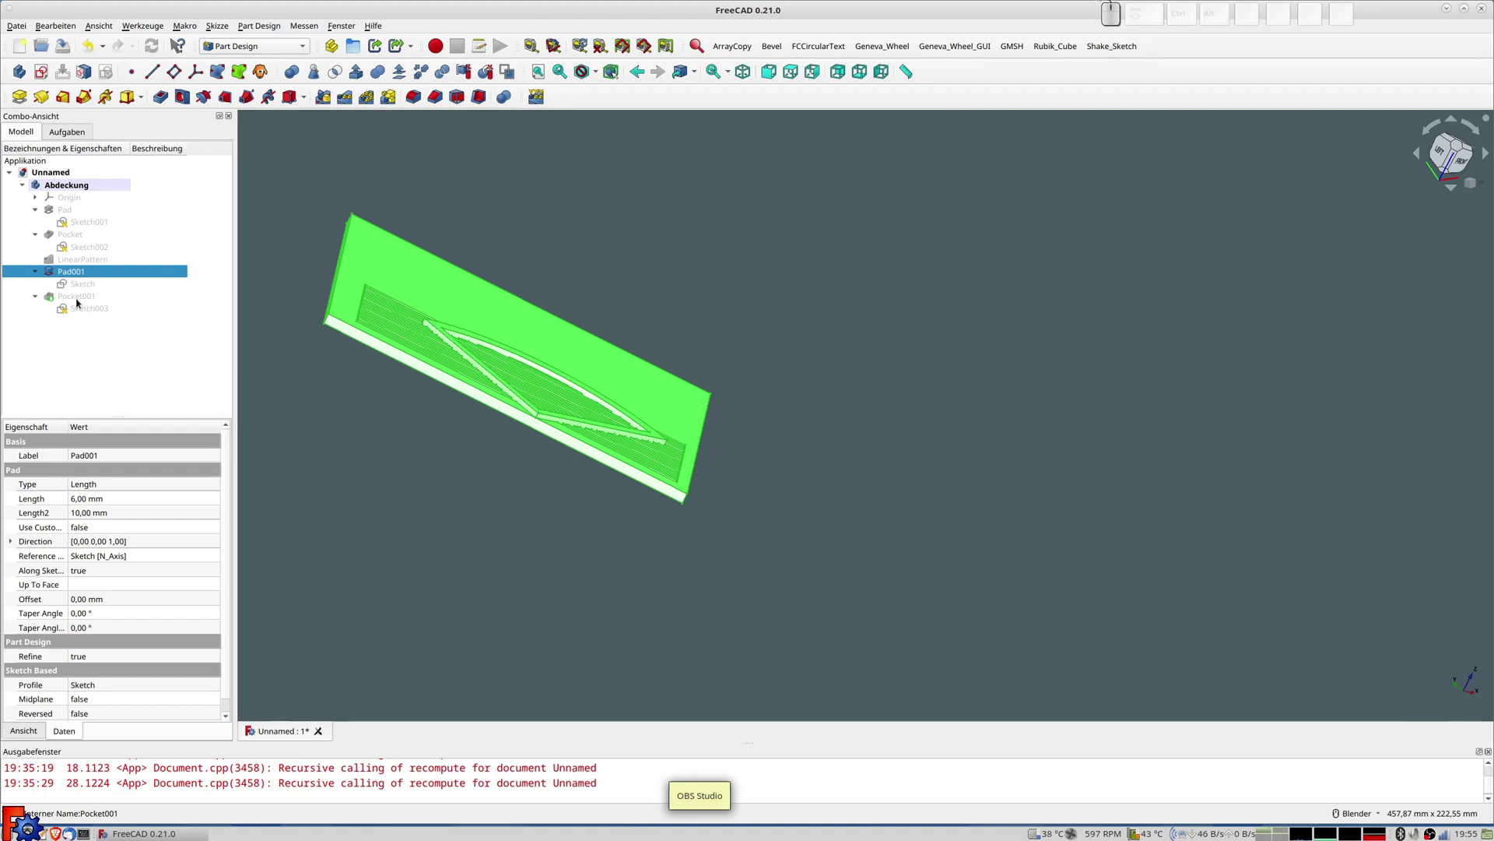
Make Pocket001 visible again and orbit around the finished quarter-circle grille
{"action": "left_click", "coordinate": [76, 301]}
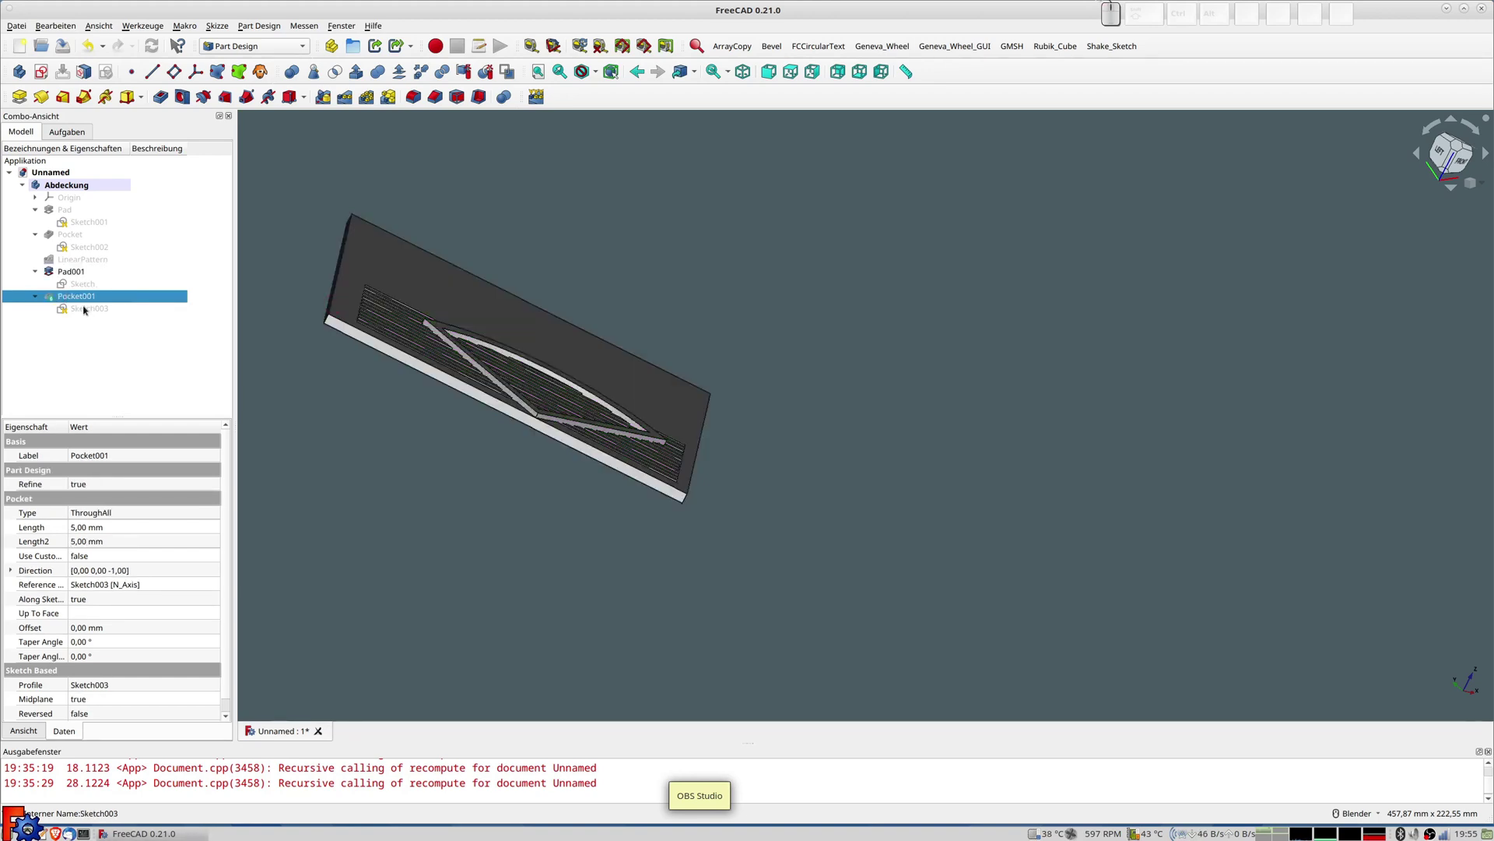
{"action": "key", "text": "space"}
{"action": "mouse_move", "coordinate": [500, 400]}
{"action": "middle_mouse_down"}
{"action": "mouse_move", "coordinate": [677, 273]}
{"action": "mouse_move", "coordinate": [405, 422]}
{"action": "mouse_move", "coordinate": [550, 394]}
{"action": "mouse_move", "coordinate": [524, 324]}
{"action": "mouse_move", "coordinate": [594, 460]}
{"action": "mouse_move", "coordinate": [631, 309]}
{"action": "mouse_move", "coordinate": [621, 423]}
{"action": "mouse_move", "coordinate": [724, 346]}
{"action": "middle_mouse_up"}
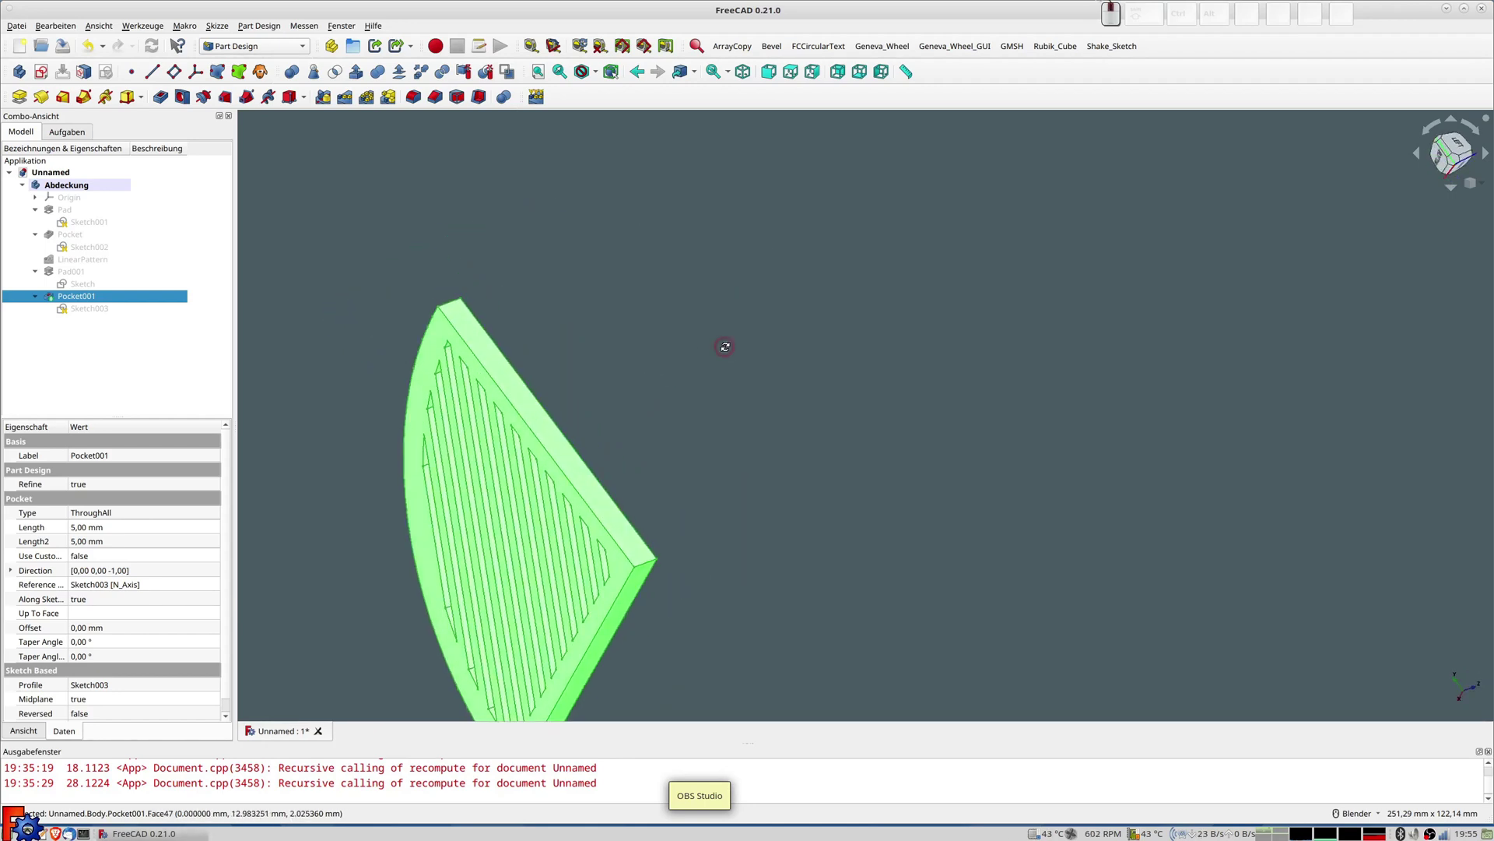
{"action": "mouse_move", "coordinate": [447, 394]}
{"action": "middle_mouse_down"}
{"action": "mouse_move", "coordinate": [514, 390]}
{"action": "mouse_move", "coordinate": [330, 584]}
{"action": "mouse_move", "coordinate": [481, 469]}
{"action": "mouse_move", "coordinate": [462, 495]}
{"action": "middle_mouse_up"}
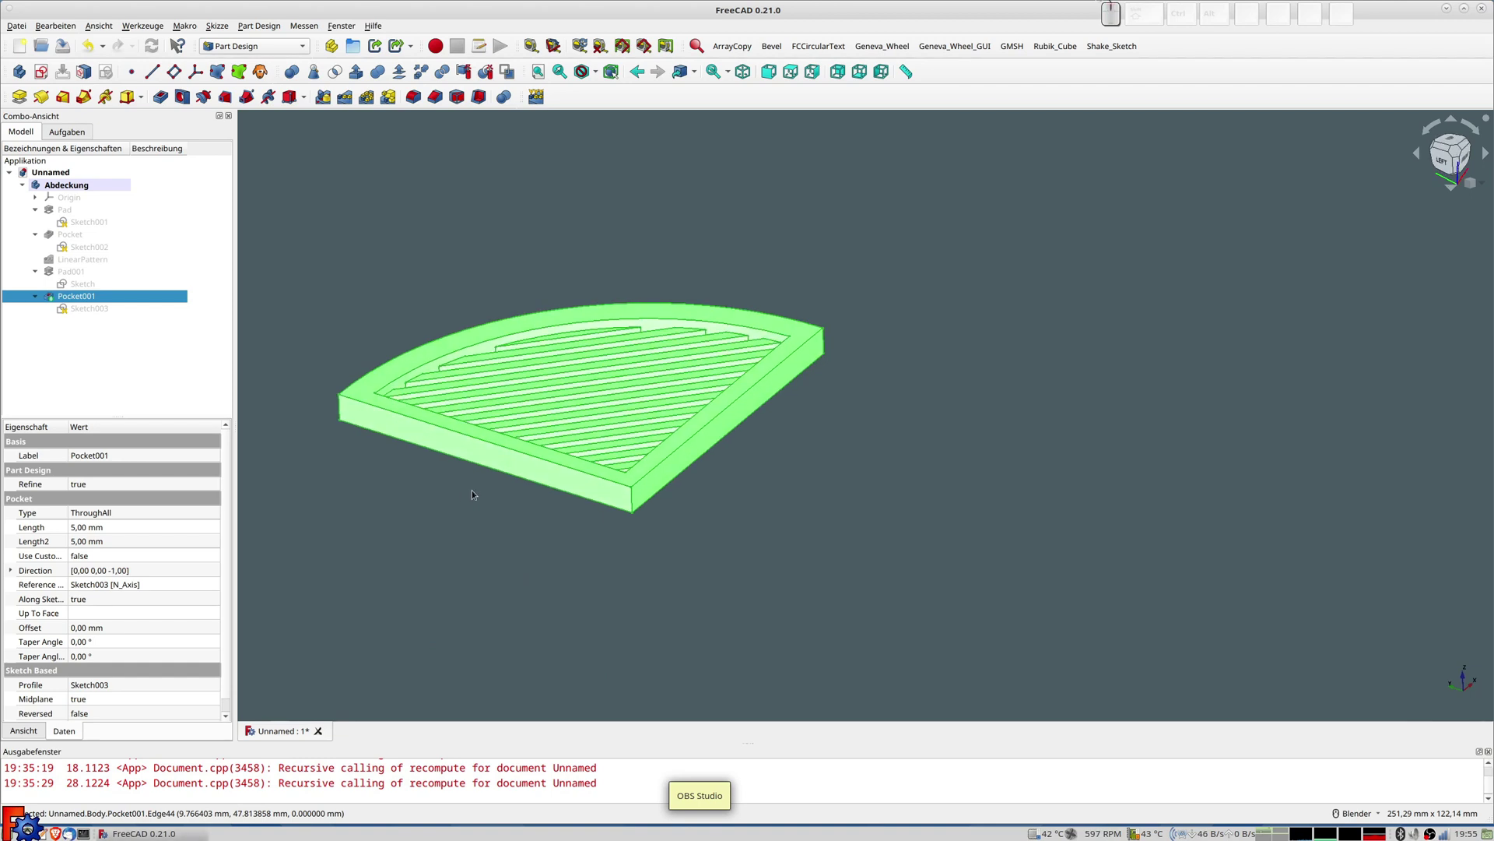